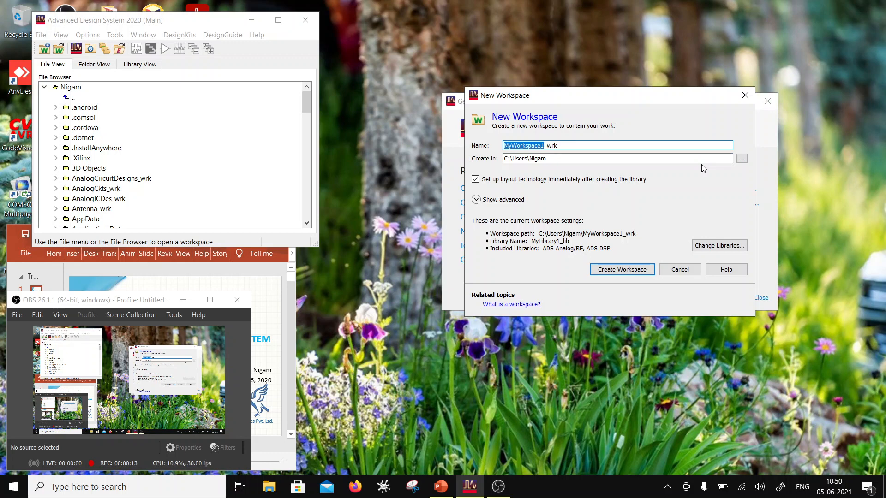
- Name the new workspace Chapter4inADS_wrk
{"action": "type", "text": "Cha"}
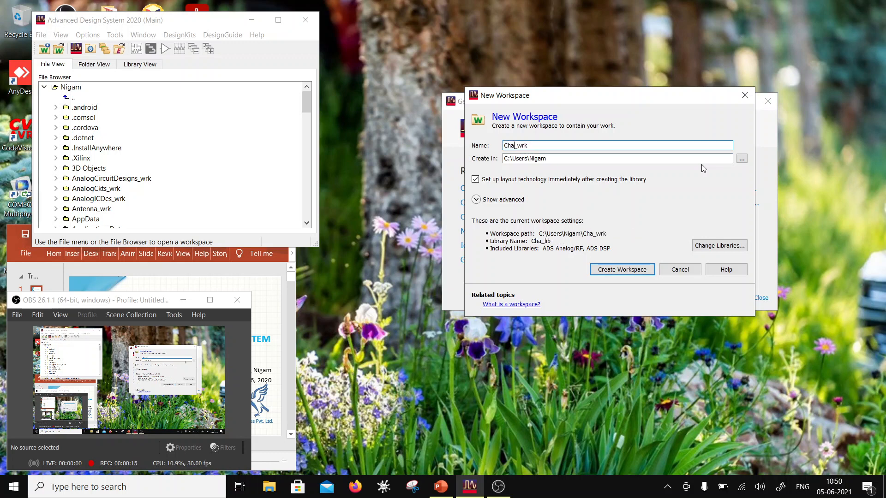
{"action": "type", "text": "pter4"}
{"action": "left_click_drag", "start_coordinate": [619, 98], "coordinate": [605, 179]}
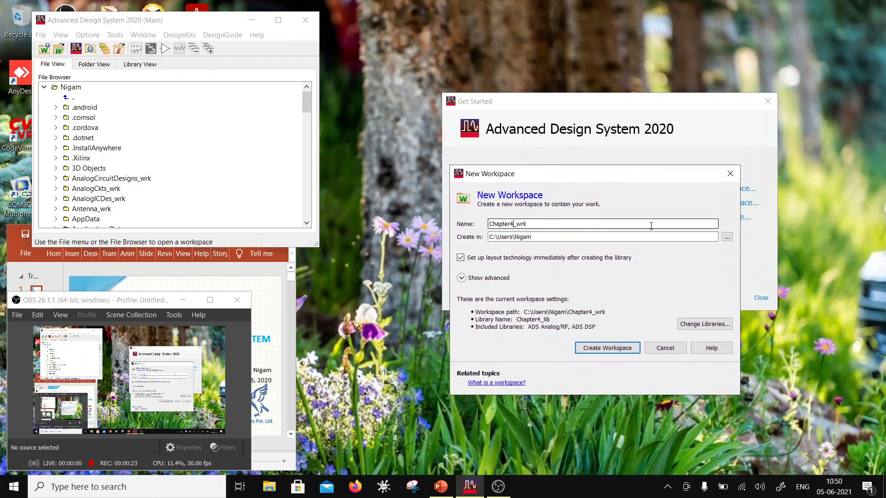
{"action": "type", "text": "inADS"}
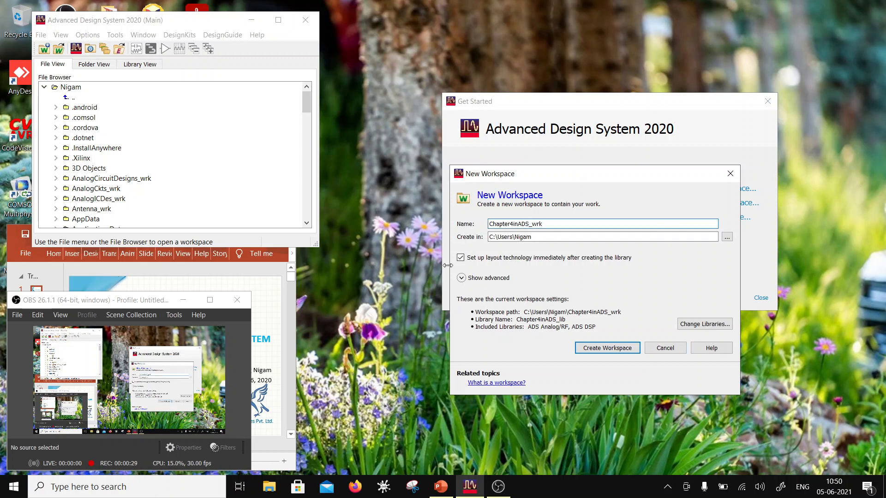
- Include the DemoKit_Non_Linear site library in the new workspace's libraries
{"action": "left_click", "coordinate": [703, 323]}
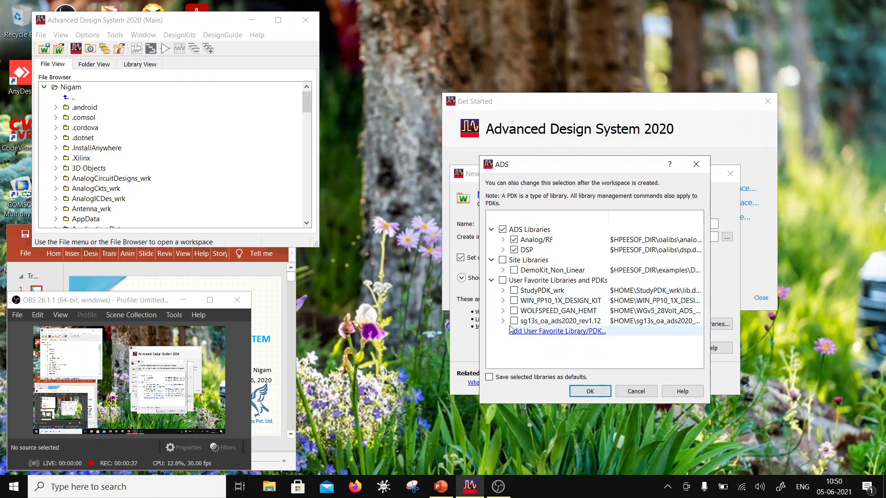
{"action": "left_click", "coordinate": [516, 271]}
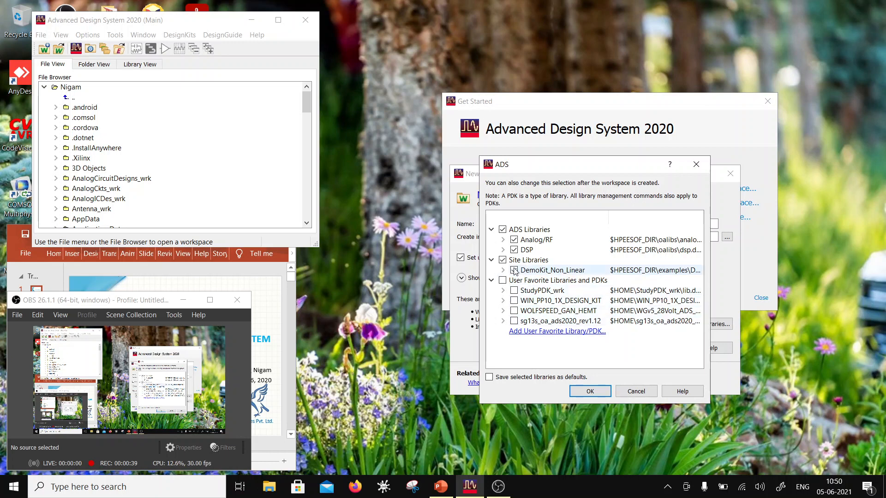
{"action": "left_click", "coordinate": [590, 392]}
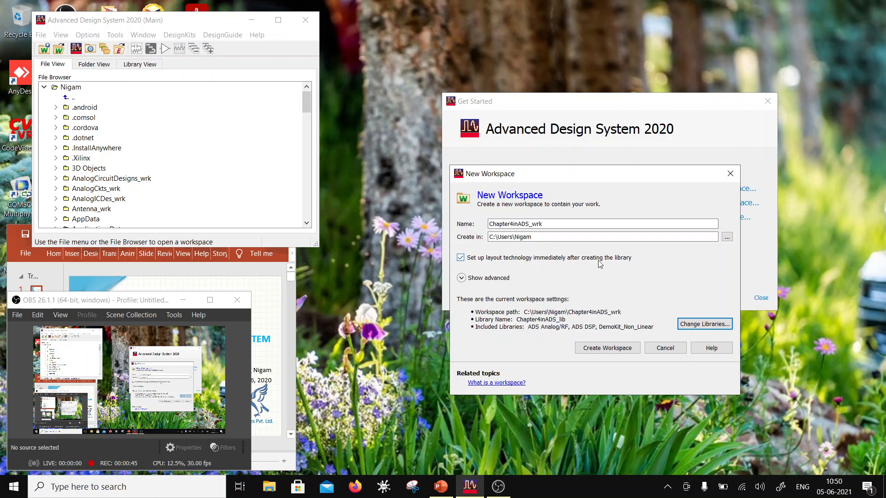
- Create the workspace with the DemoKit_Non_Linear, 0.001 micron layout resolution technology
{"action": "left_click", "coordinate": [606, 348]}
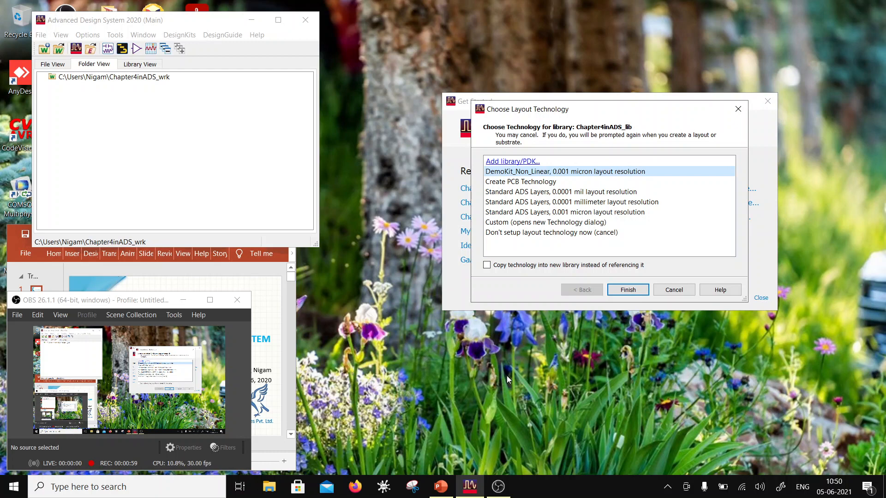
{"action": "left_click", "coordinate": [627, 292]}
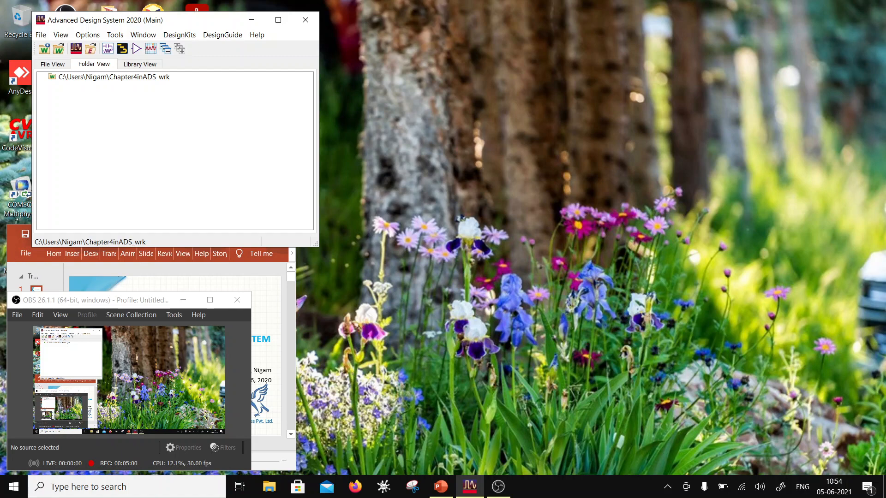
{"action": "left_click_drag", "start_coordinate": [69, 22], "coordinate": [486, 111]}
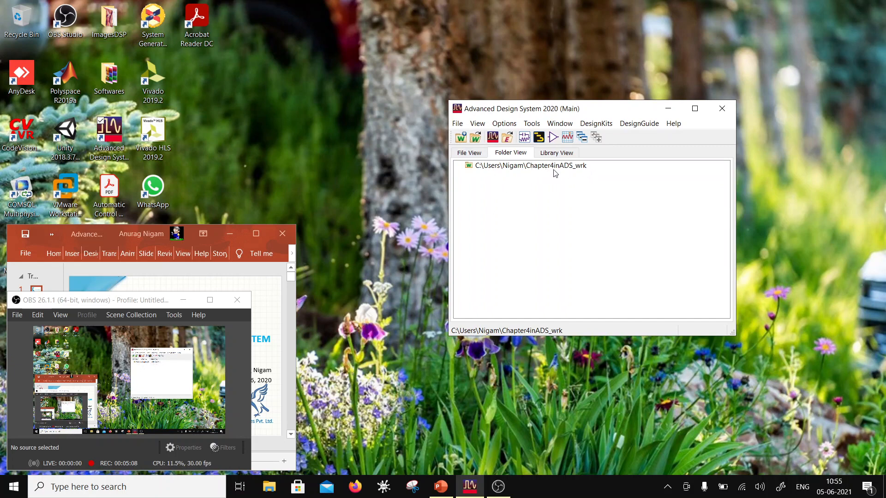
- Add the lib.defs library definition file from the Chapter2inADS_wrk folder to the workspace's libraries
{"action": "left_click", "coordinate": [457, 125]}
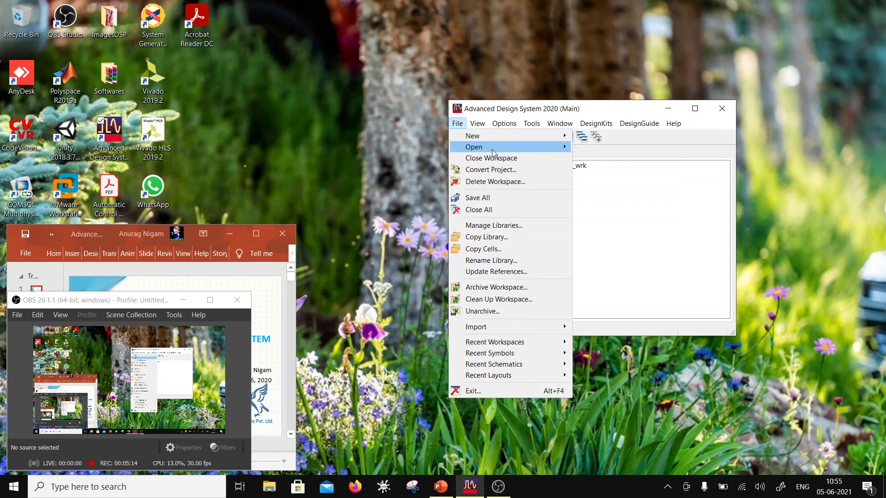
{"action": "left_click", "coordinate": [495, 225]}
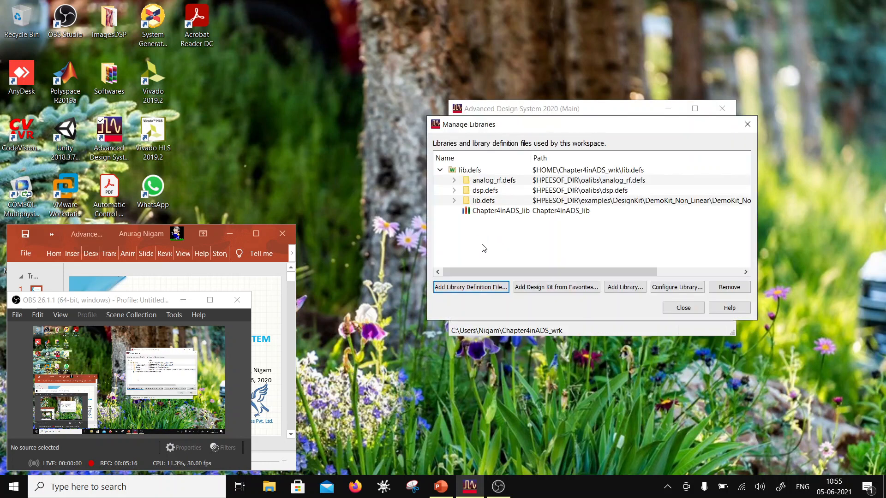
{"action": "left_click", "coordinate": [497, 290]}
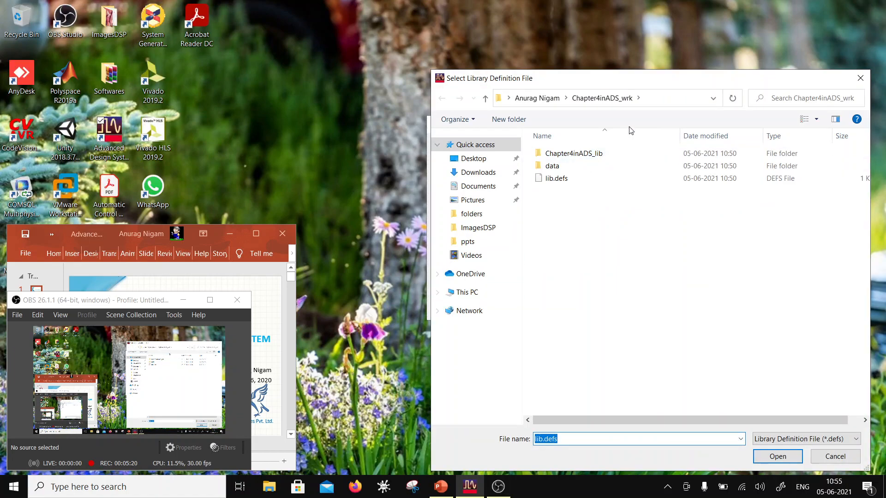
{"action": "left_click", "coordinate": [554, 98]}
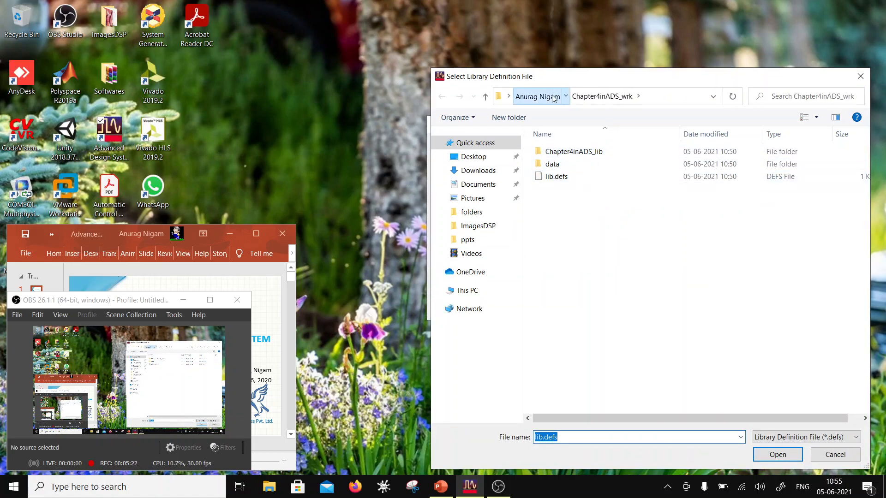
{"action": "scroll", "coordinate": [743, 269], "scroll_direction": "down", "scroll_amount": 5}
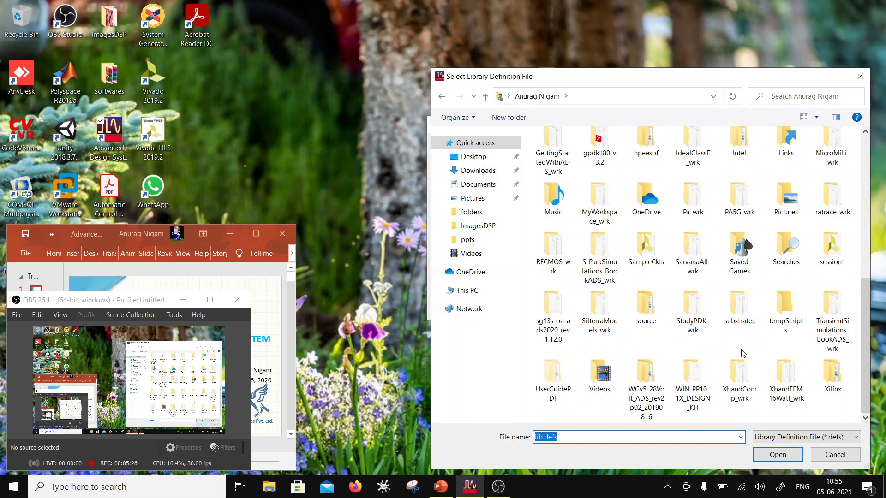
{"action": "scroll", "coordinate": [741, 360], "scroll_direction": "up", "scroll_amount": 5}
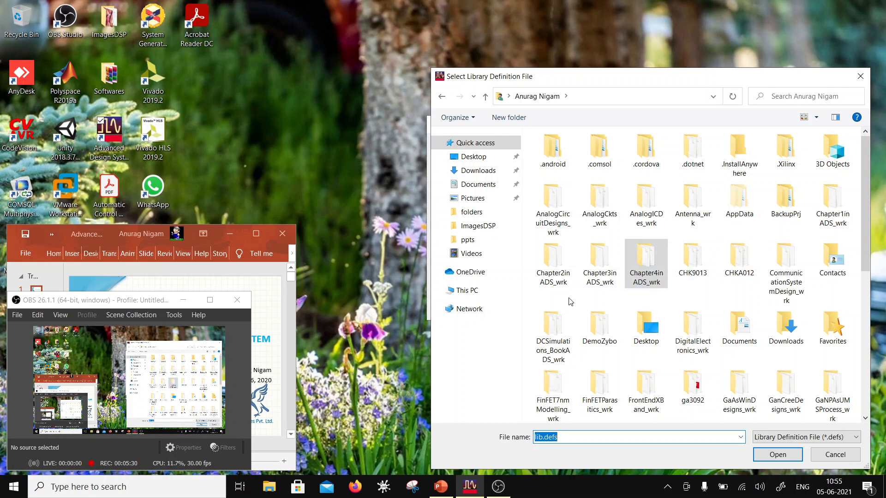
{"action": "left_click", "coordinate": [564, 268]}
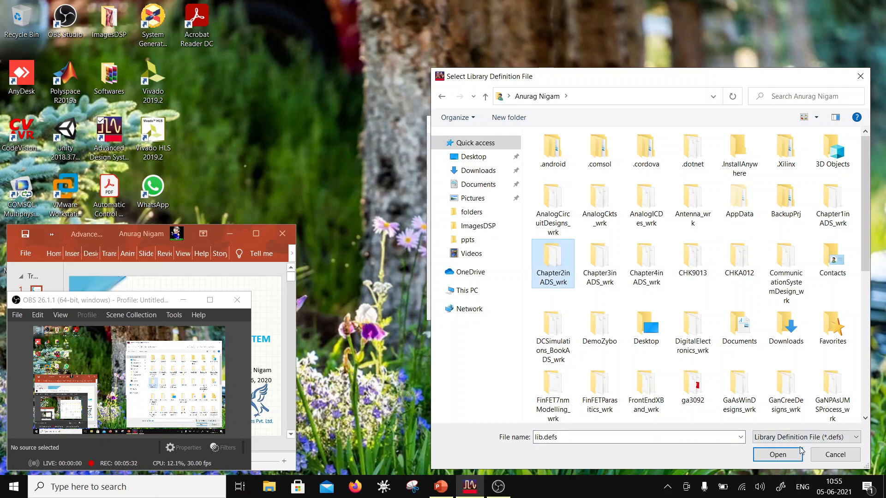
{"action": "left_click", "coordinate": [785, 454]}
{"action": "left_click", "coordinate": [549, 178]}
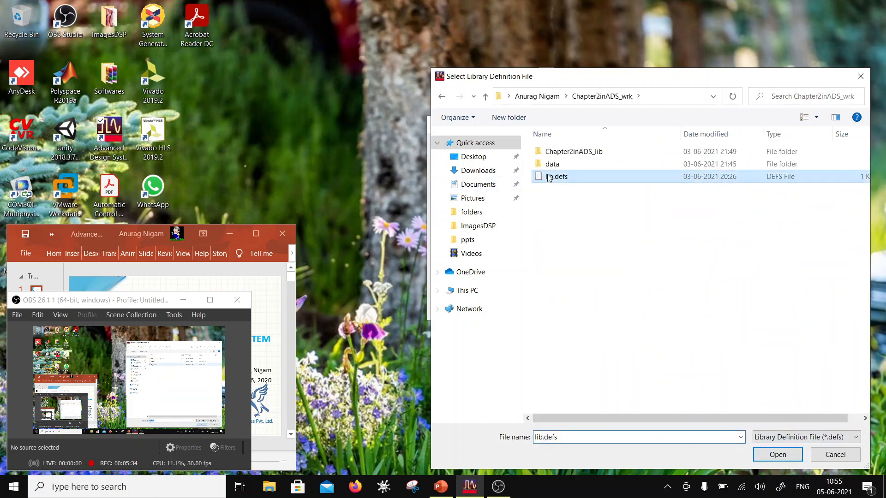
{"action": "left_click", "coordinate": [785, 456]}
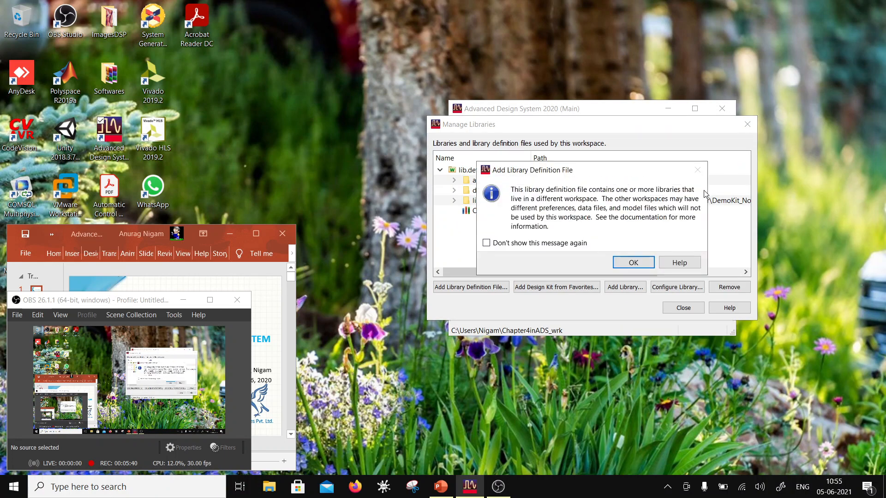
- Turn off further notices about libraries living in a different workspace and close the library manager
{"action": "left_click", "coordinate": [486, 242]}
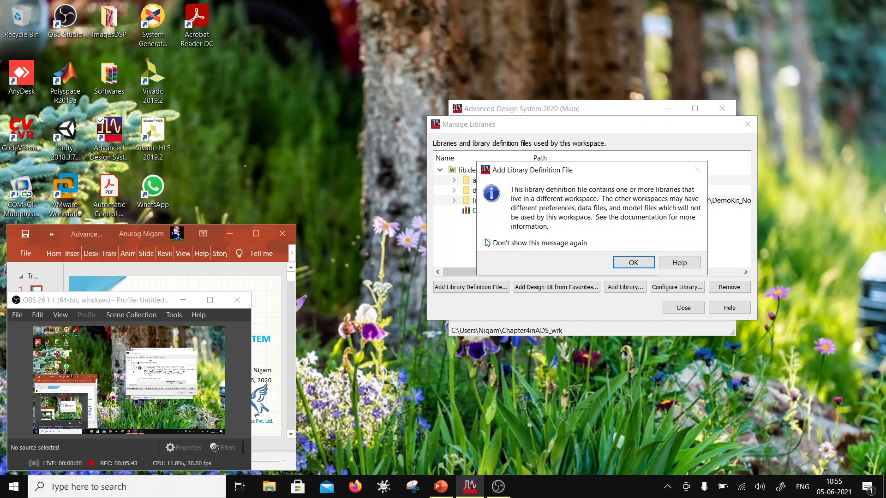
{"action": "left_click", "coordinate": [632, 262]}
{"action": "left_click", "coordinate": [683, 308]}
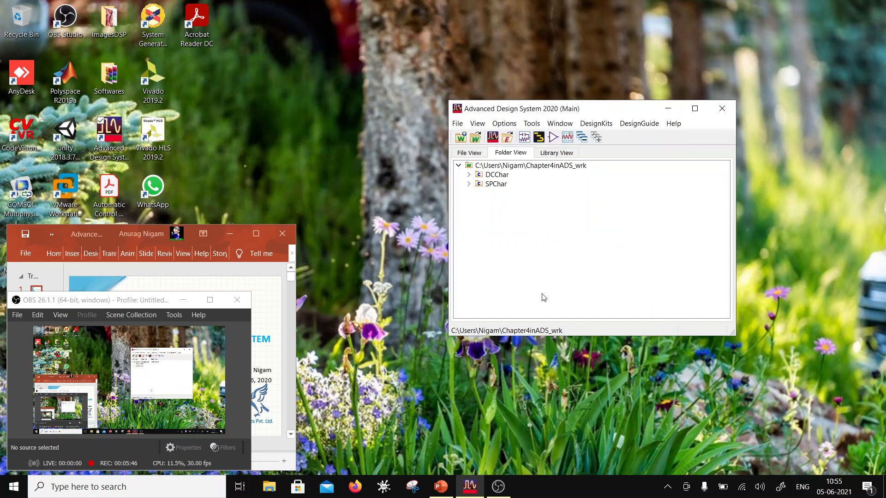
- Examine which cells and schematics Chapter2inADS_lib and Chapter4inADS_lib contain, comparing the folder and library views
{"action": "left_click", "coordinate": [468, 175]}
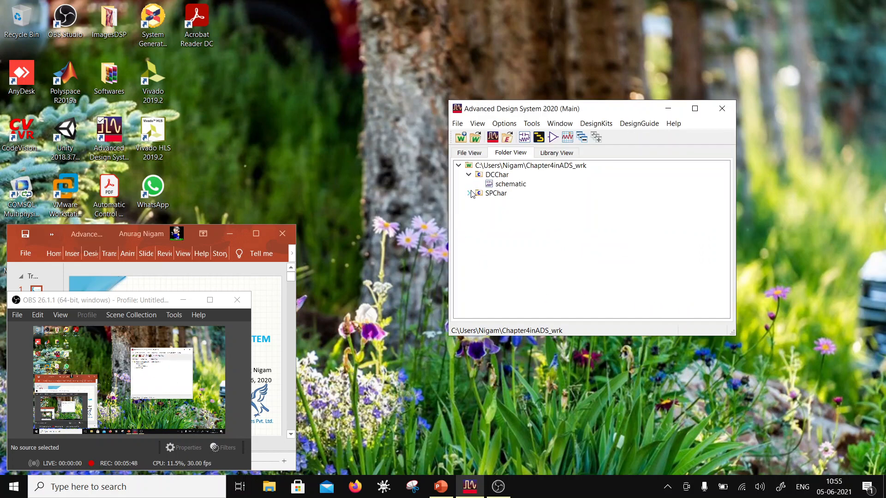
{"action": "left_click", "coordinate": [469, 193]}
{"action": "left_click", "coordinate": [550, 156]}
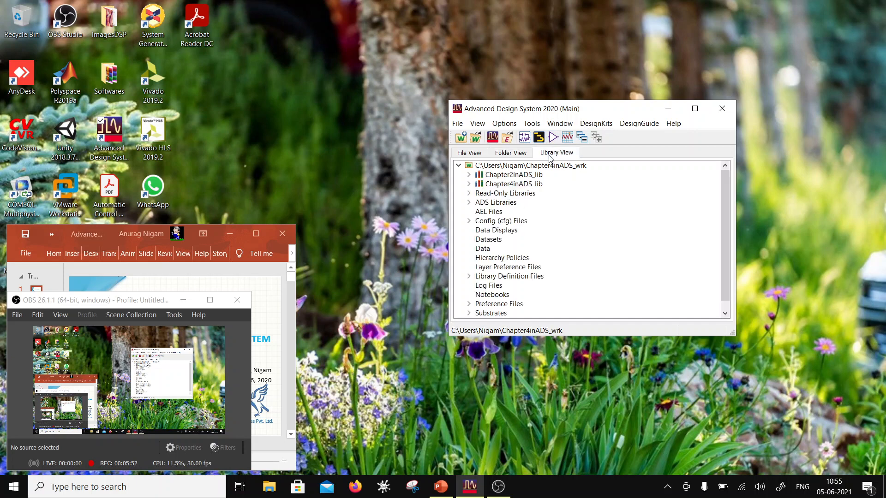
{"action": "left_click", "coordinate": [521, 156]}
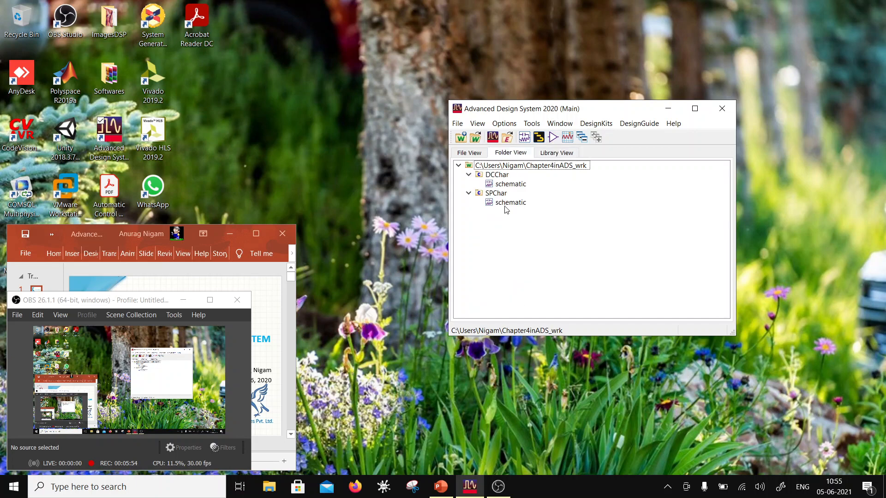
{"action": "left_click", "coordinate": [554, 156]}
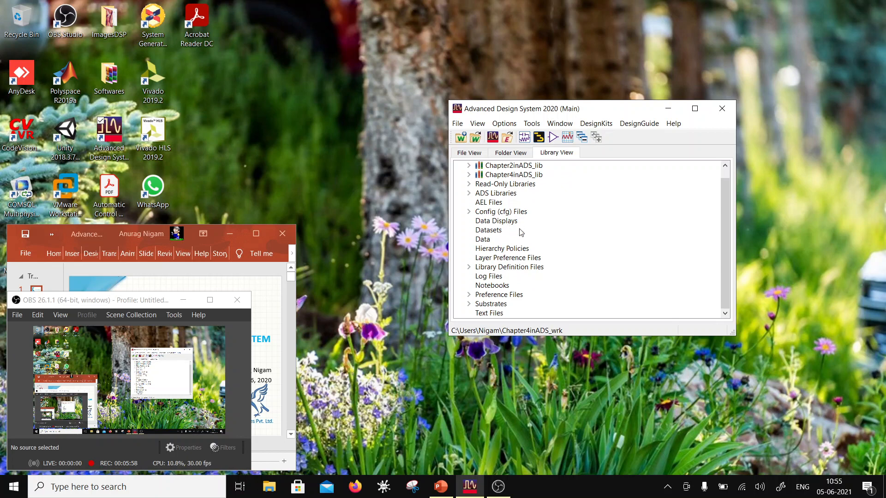
{"action": "scroll", "coordinate": [509, 214], "scroll_direction": "up", "scroll_amount": 1}
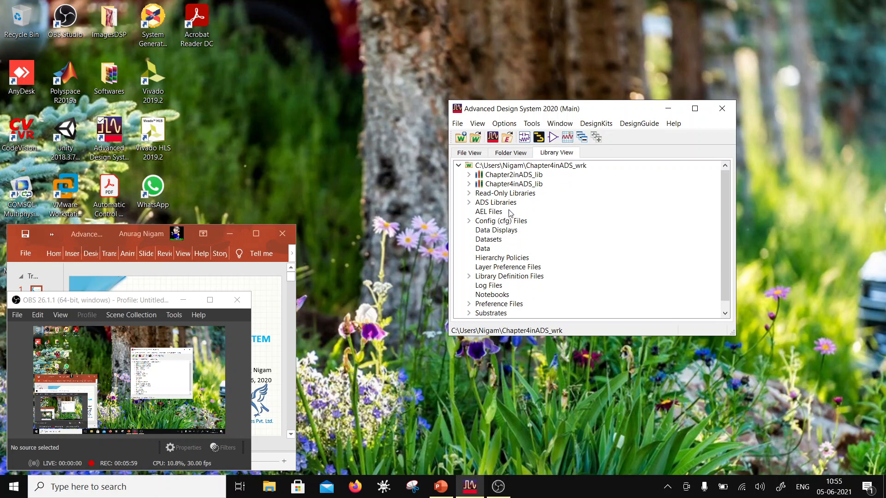
{"action": "left_click", "coordinate": [469, 175]}
{"action": "left_click", "coordinate": [469, 202]}
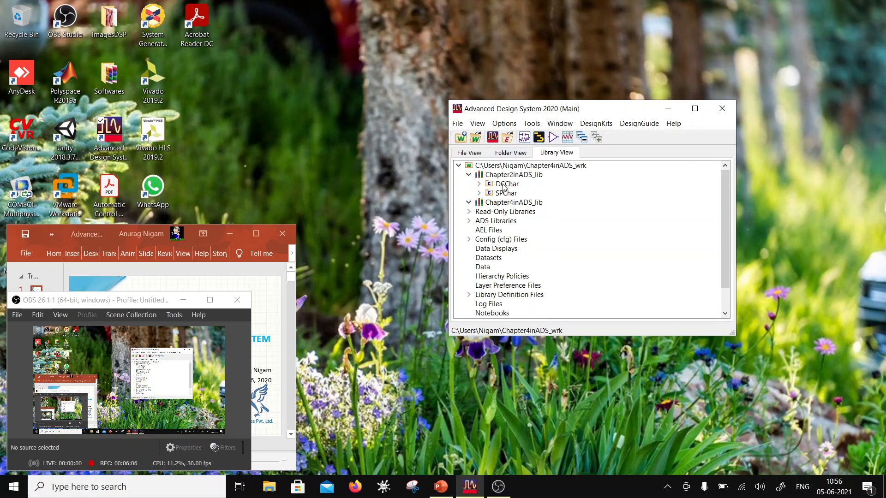
{"action": "left_click", "coordinate": [502, 154]}
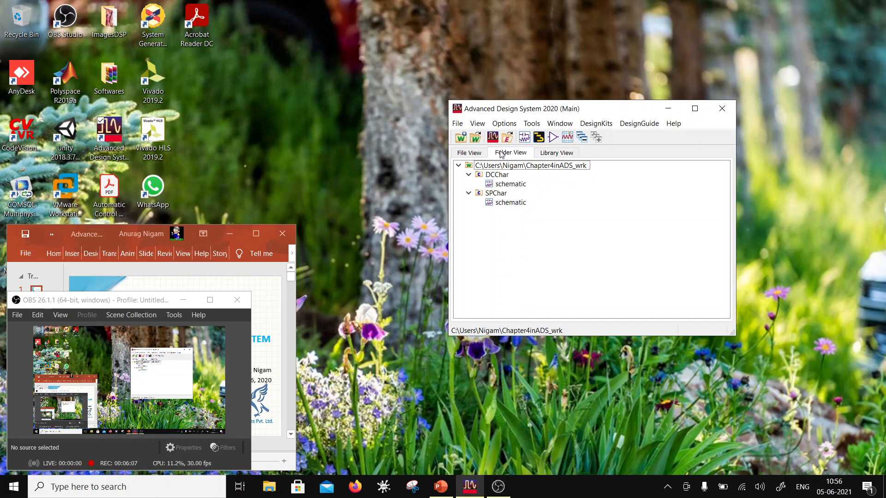
- Open the SPChar schematic in a maximized window to view the circuit, and close it
{"action": "left_click", "coordinate": [470, 194]}
{"action": "left_click", "coordinate": [474, 195]}
{"action": "double_click", "coordinate": [523, 203]}
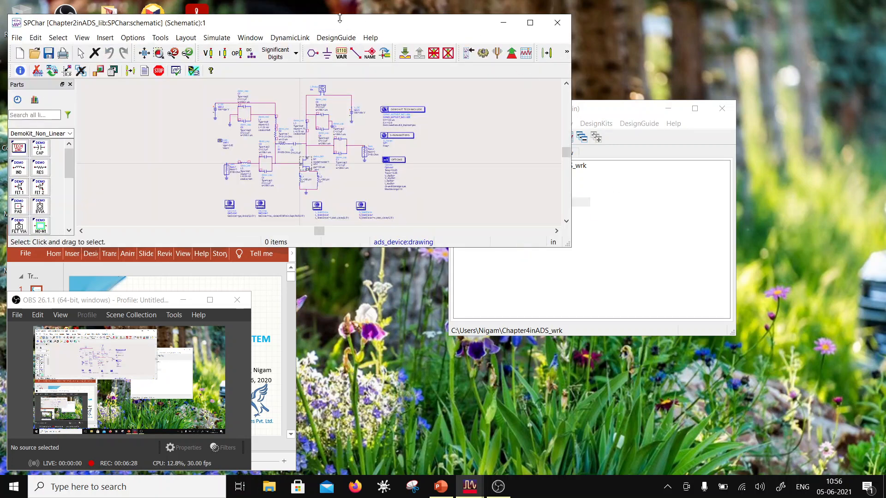
{"action": "left_click_drag", "start_coordinate": [341, 22], "coordinate": [515, 65]}
{"action": "double_click", "coordinate": [514, 65]}
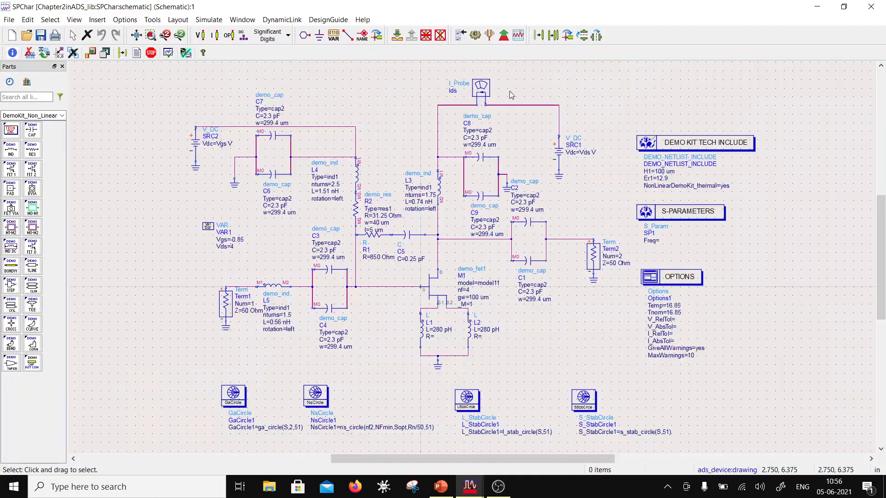
{"action": "left_click", "coordinate": [862, 5]}
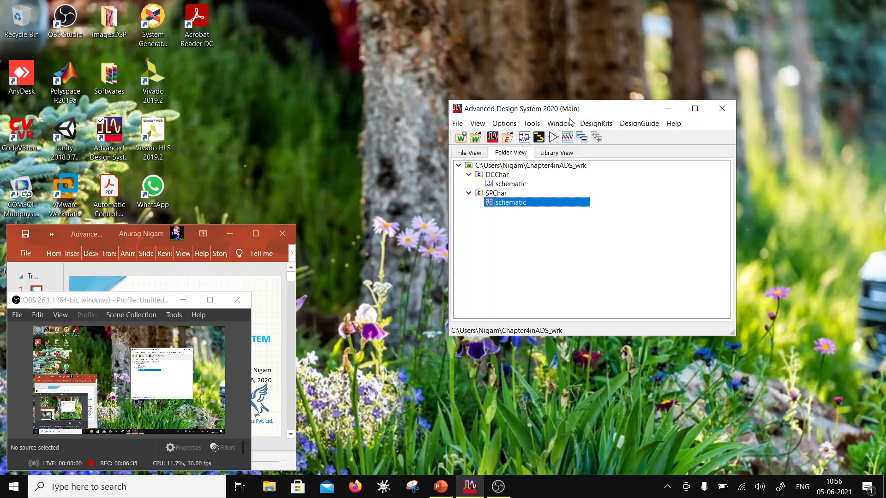
- Copy the SPChar cell from Chapter2inADS_lib into Chapter4inADS_lib under the name SPChar
{"action": "right_click", "coordinate": [505, 193]}
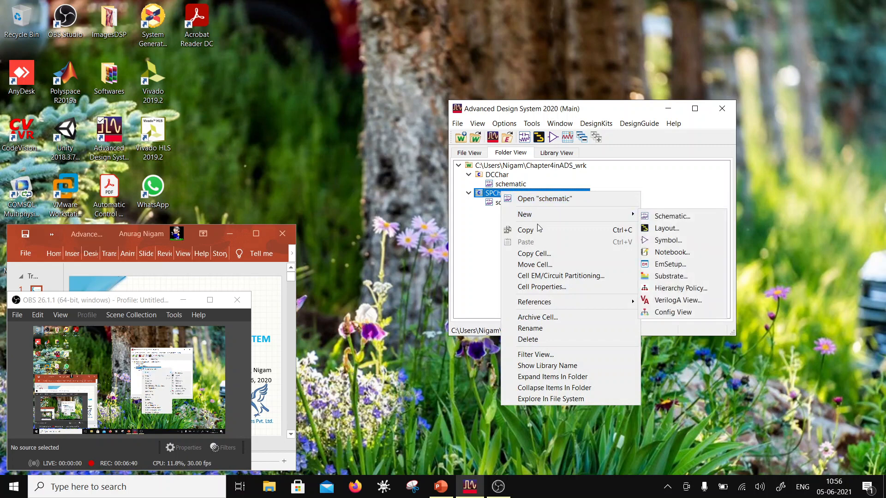
{"action": "left_click", "coordinate": [544, 254]}
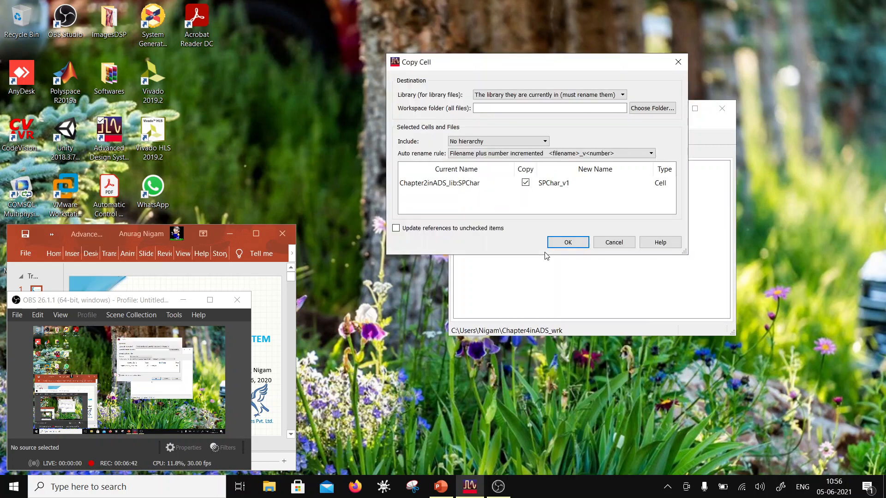
{"action": "left_click", "coordinate": [572, 183]}
{"action": "left_click", "coordinate": [572, 182]}
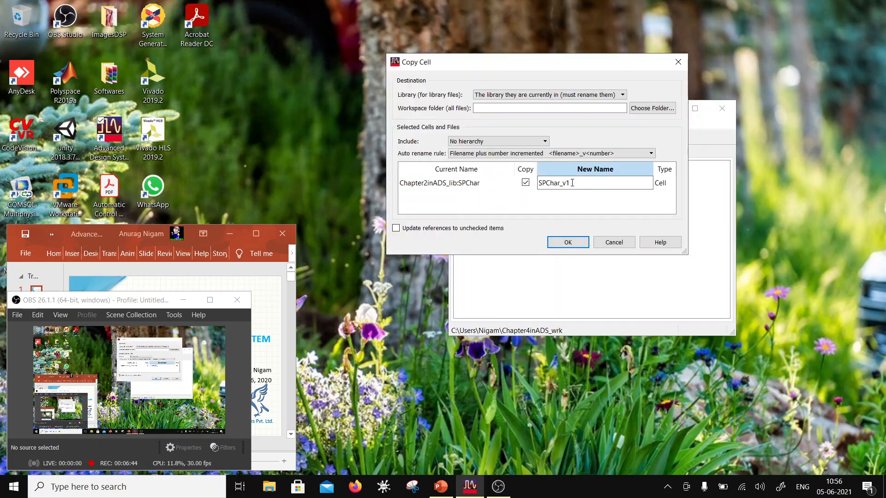
{"action": "mouse_move", "coordinate": [572, 183]}
{"action": "left_mouse_down"}
{"action": "mouse_move", "coordinate": [550, 186]}
{"action": "mouse_move", "coordinate": [561, 191]}
{"action": "left_mouse_up"}
{"action": "key", "text": "BackSpace"}
{"action": "left_click", "coordinate": [623, 95]}
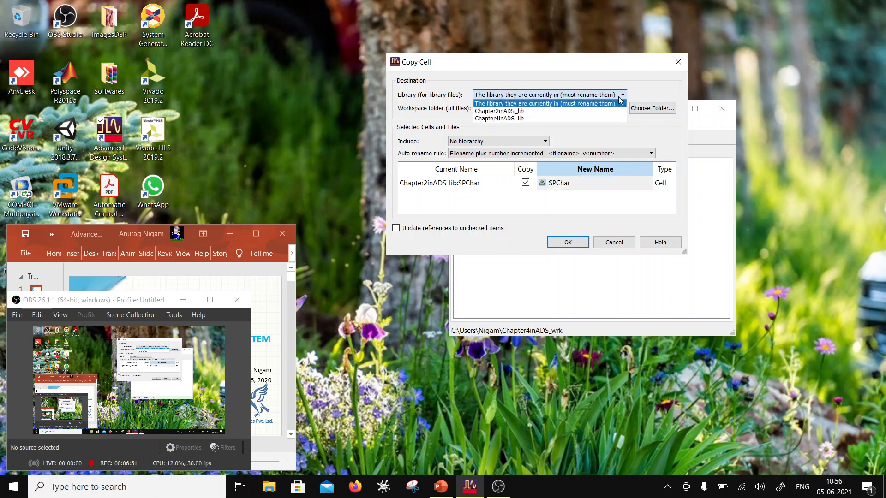
{"action": "left_click", "coordinate": [581, 119]}
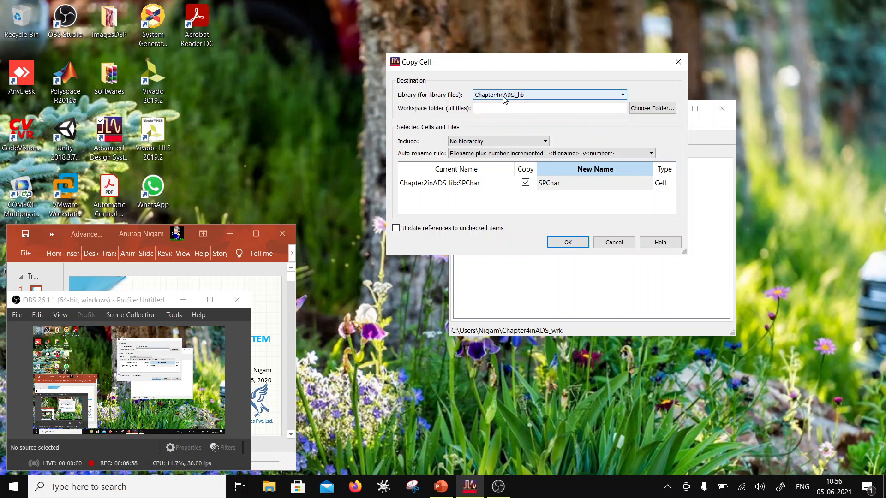
{"action": "left_click", "coordinate": [571, 242]}
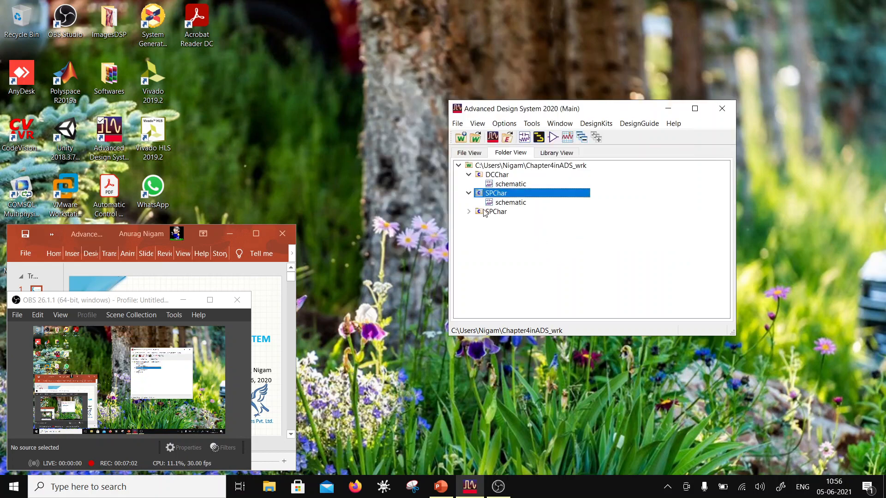
- Check in the library view which SPChar cells and schematics Chapter2inADS_lib and Chapter4inADS_lib contain, and collapse both libraries
{"action": "left_click", "coordinate": [554, 154]}
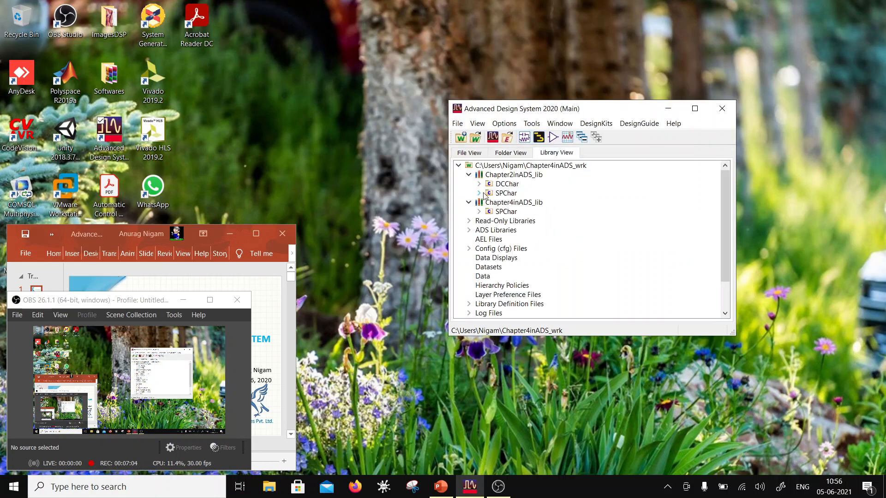
{"action": "left_click", "coordinate": [479, 212]}
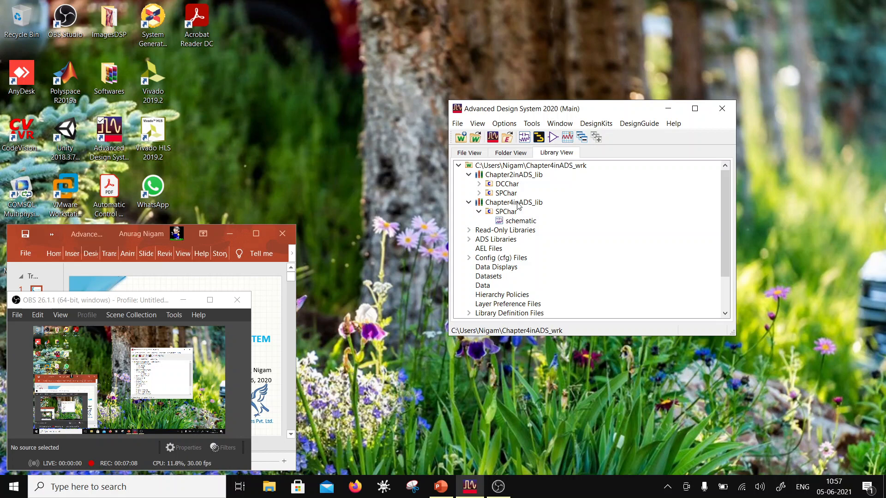
{"action": "left_click", "coordinate": [480, 193]}
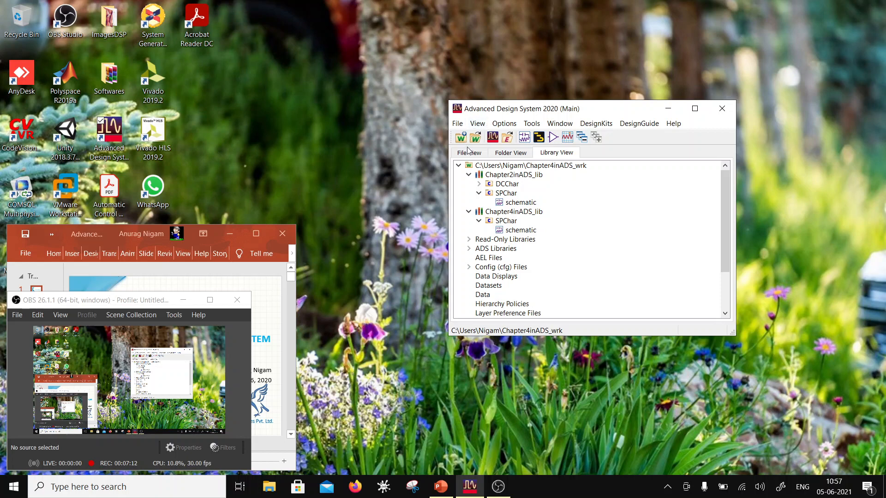
{"action": "left_click", "coordinate": [469, 175]}
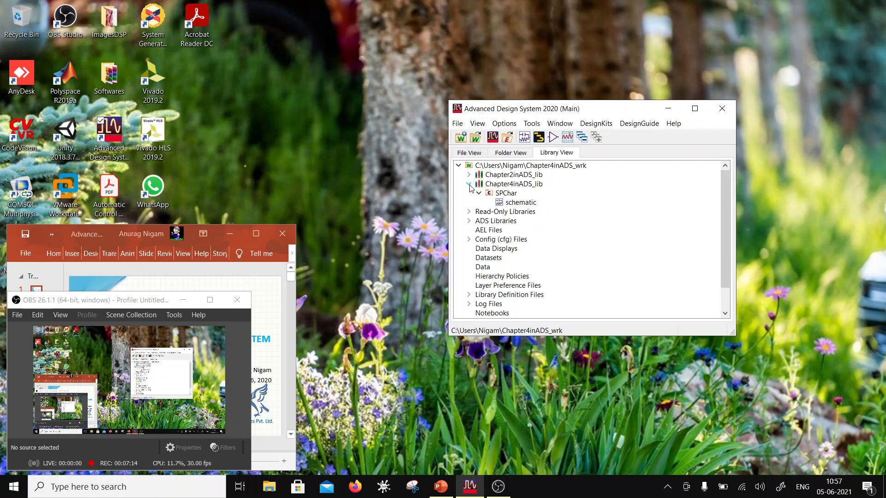
{"action": "left_click", "coordinate": [469, 185]}
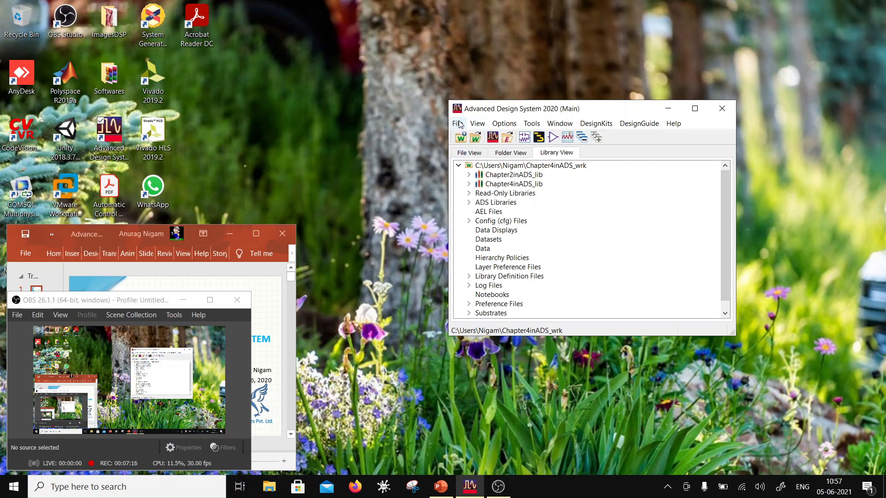
- Remove the Chapter2inADS_wrk lib.defs library definition file from the workspace's libraries and close the library manager
{"action": "left_click", "coordinate": [507, 159]}
{"action": "left_click", "coordinate": [458, 123]}
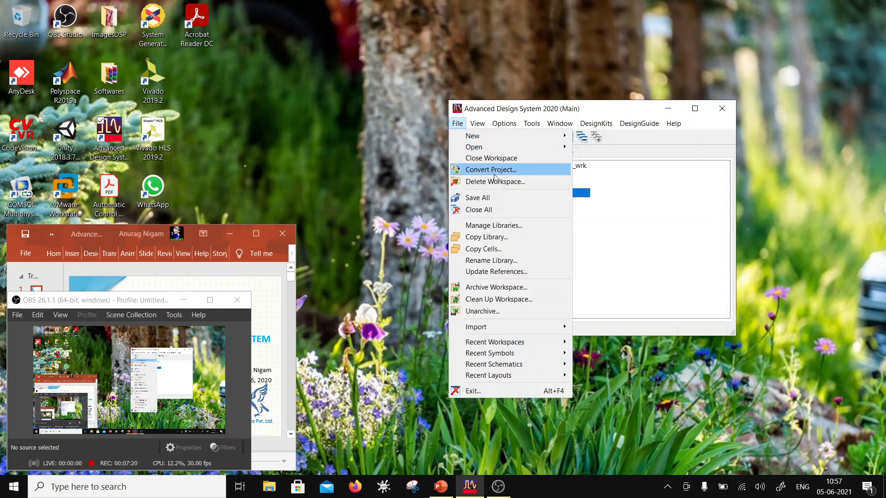
{"action": "left_click", "coordinate": [498, 228]}
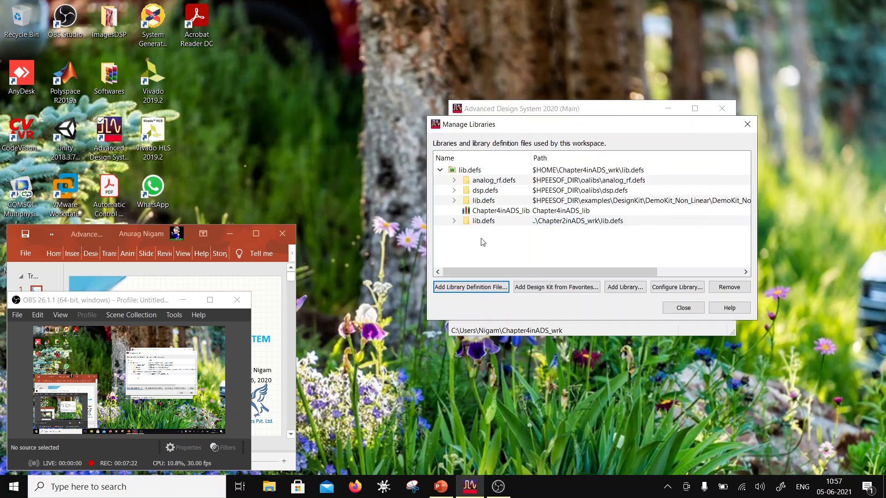
{"action": "left_click", "coordinate": [530, 225]}
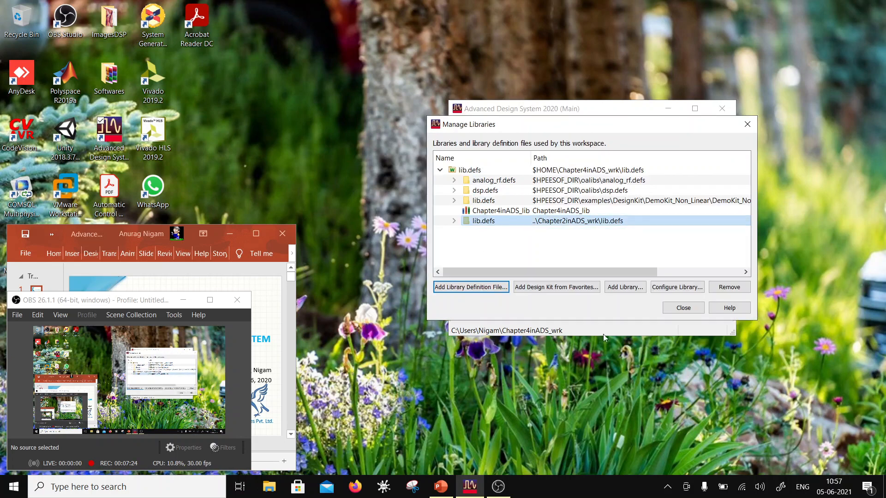
{"action": "left_click", "coordinate": [727, 287]}
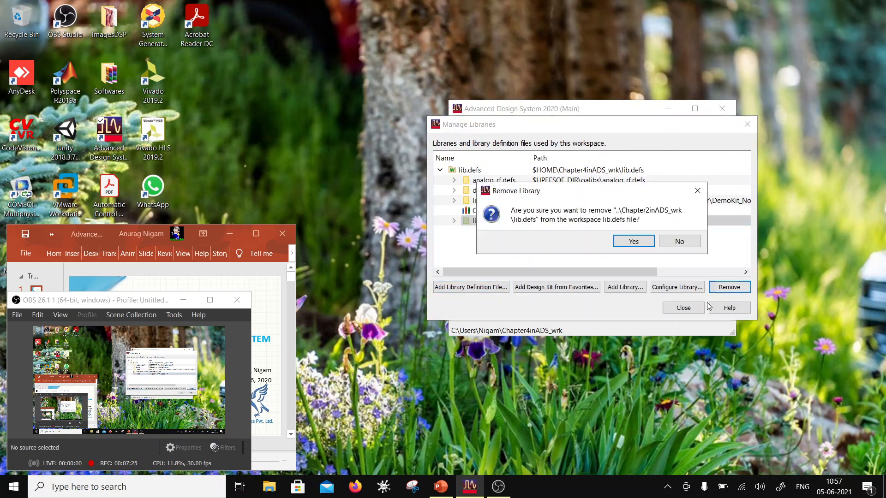
{"action": "left_click", "coordinate": [631, 241]}
{"action": "left_click", "coordinate": [683, 308]}
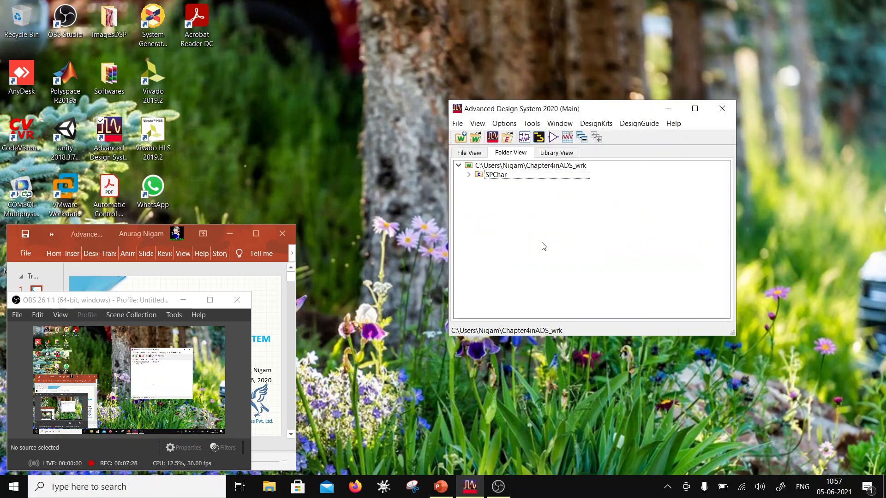
- Open the copied SPChar schematic of Chapter4inADS_lib in a non-maximized window, and move and enlarge the window to show the whole circuit
{"action": "left_click", "coordinate": [469, 175]}
{"action": "left_click", "coordinate": [498, 177]}
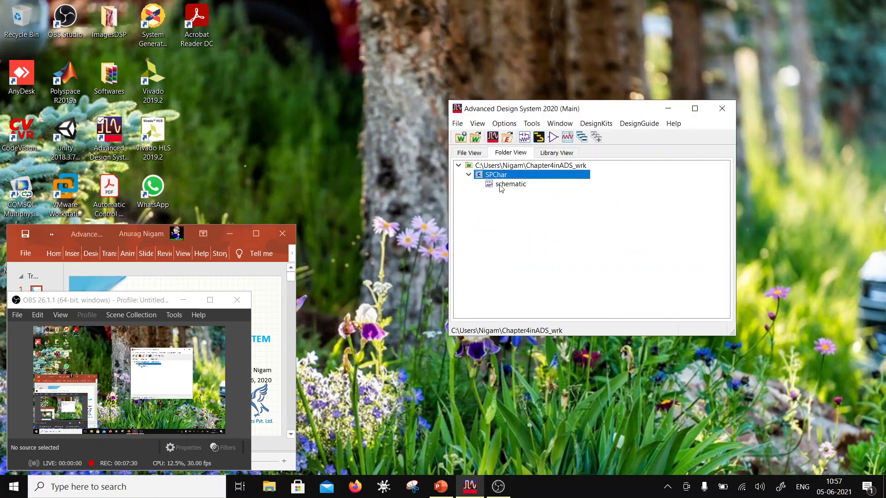
{"action": "double_click", "coordinate": [499, 184]}
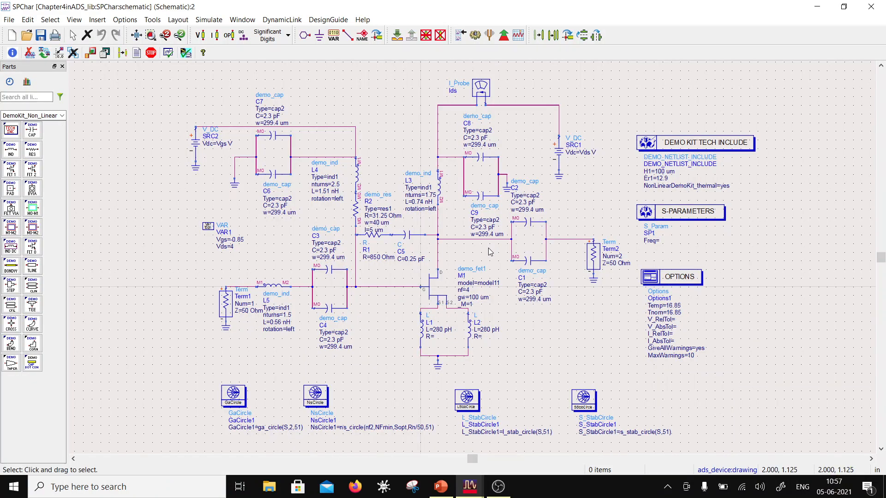
{"action": "double_click", "coordinate": [441, 8]}
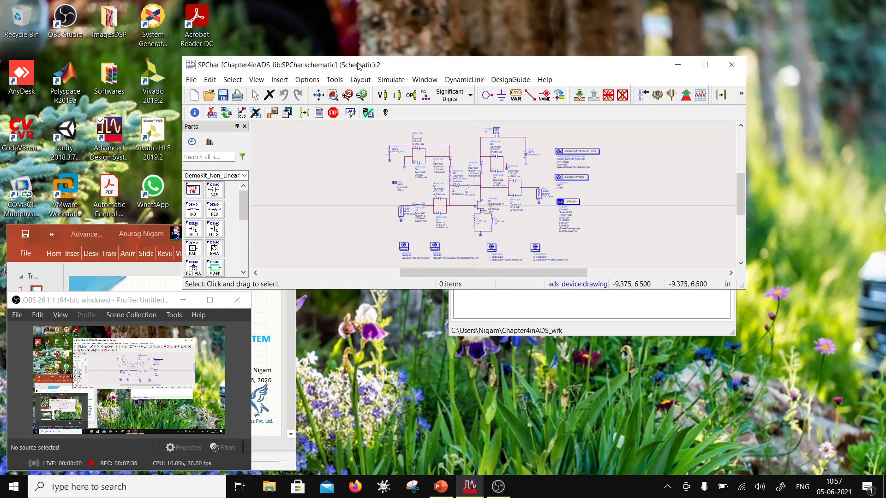
{"action": "left_click_drag", "start_coordinate": [358, 66], "coordinate": [457, 101]}
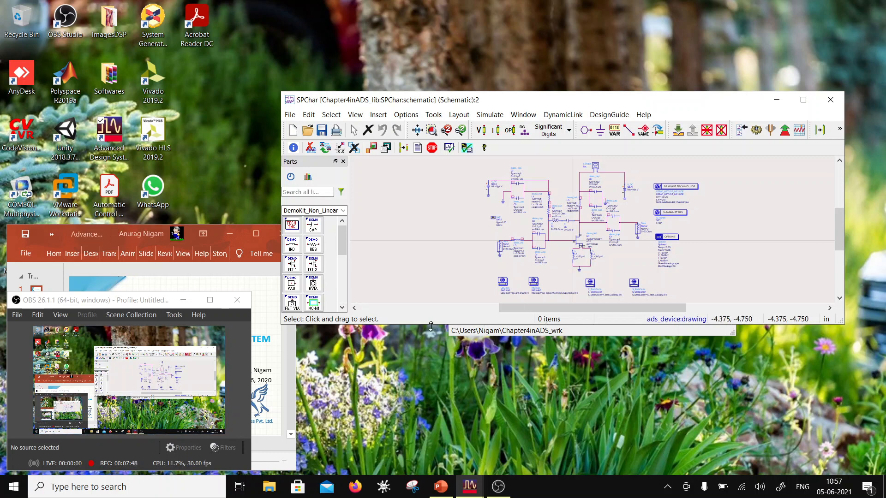
{"action": "left_click_drag", "start_coordinate": [431, 326], "coordinate": [427, 448]}
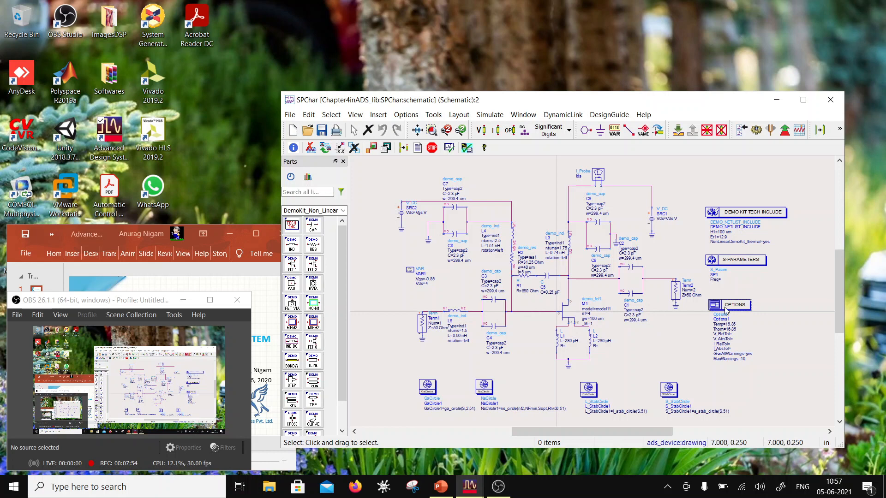
- Save the SPChar schematic as a new cell named SSGain in Chapter4inADS_lib and close its window
{"action": "left_click", "coordinate": [290, 116]}
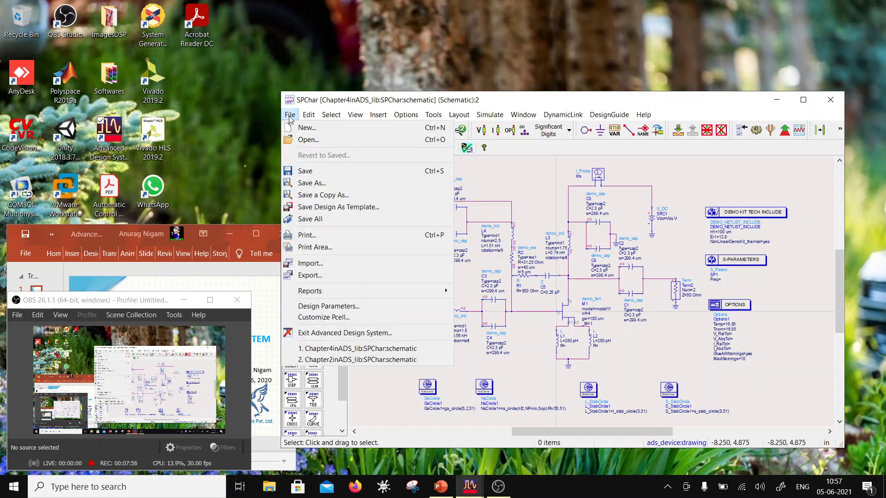
{"action": "left_click", "coordinate": [312, 183]}
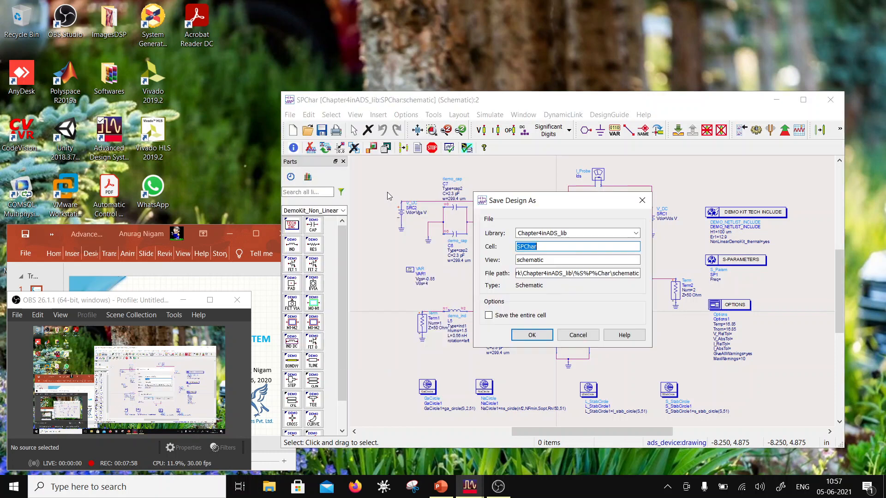
{"action": "left_click_drag", "start_coordinate": [538, 247], "coordinate": [524, 249]}
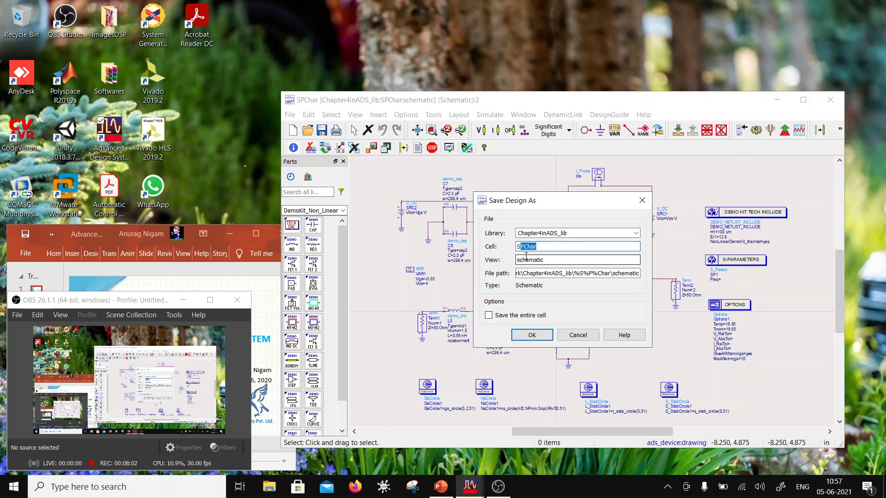
{"action": "type", "text": "SS"}
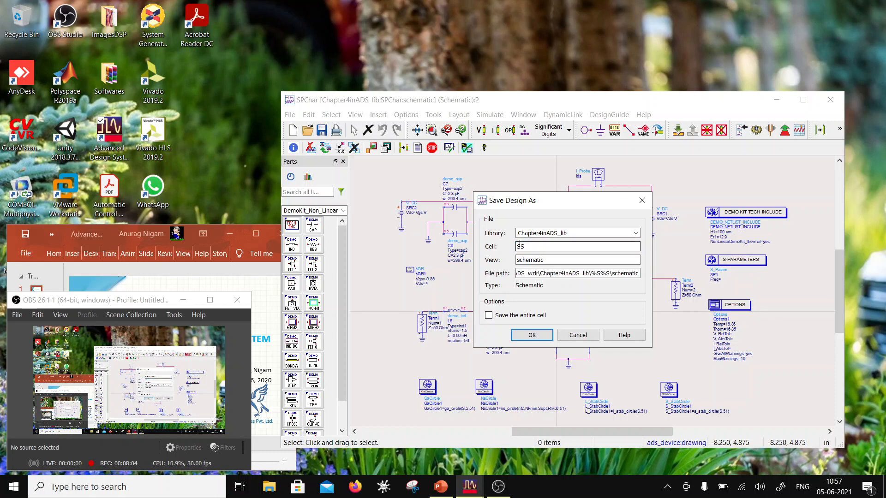
{"action": "type", "text": "Gain"}
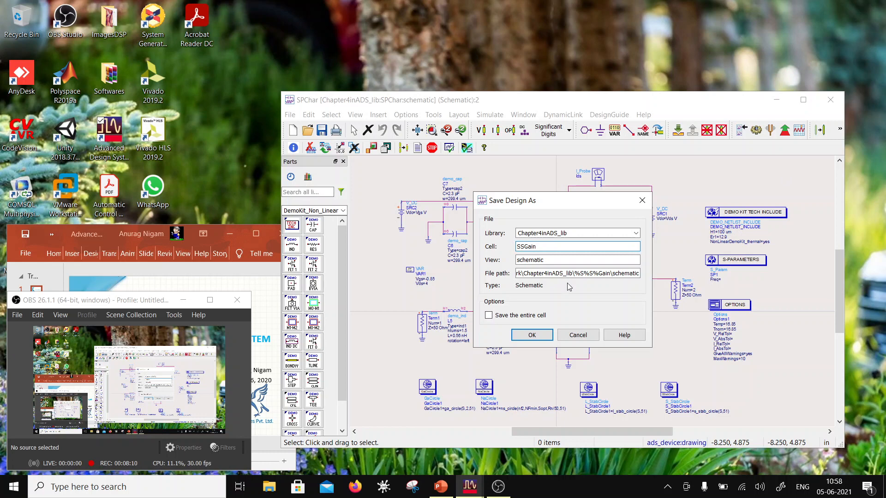
{"action": "left_click", "coordinate": [531, 335]}
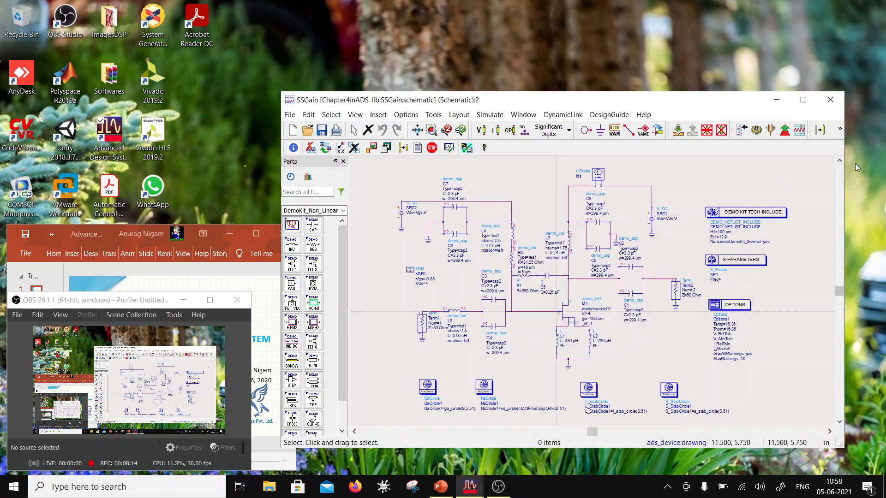
{"action": "left_click", "coordinate": [830, 99]}
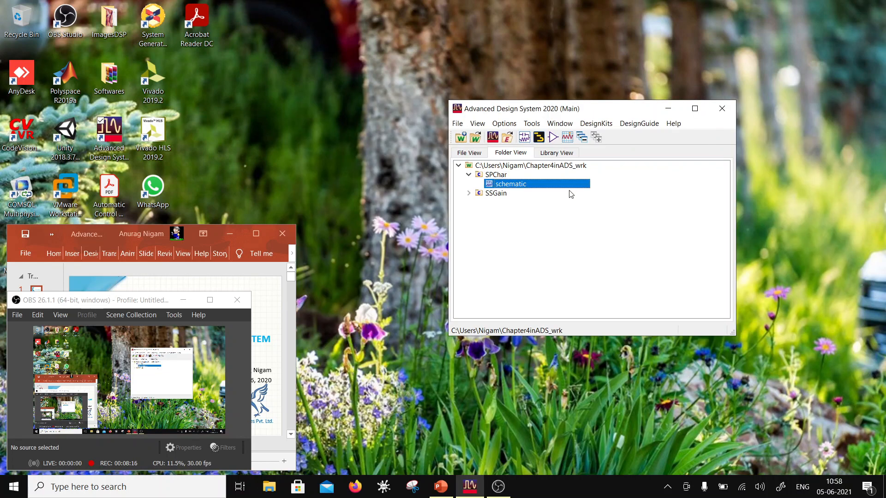
- Open the SSGain schematic and delete the demo kit include, S-parameters and options blocks plus the gain, noise and stability circle components
{"action": "left_click", "coordinate": [468, 193]}
{"action": "double_click", "coordinate": [500, 203]}
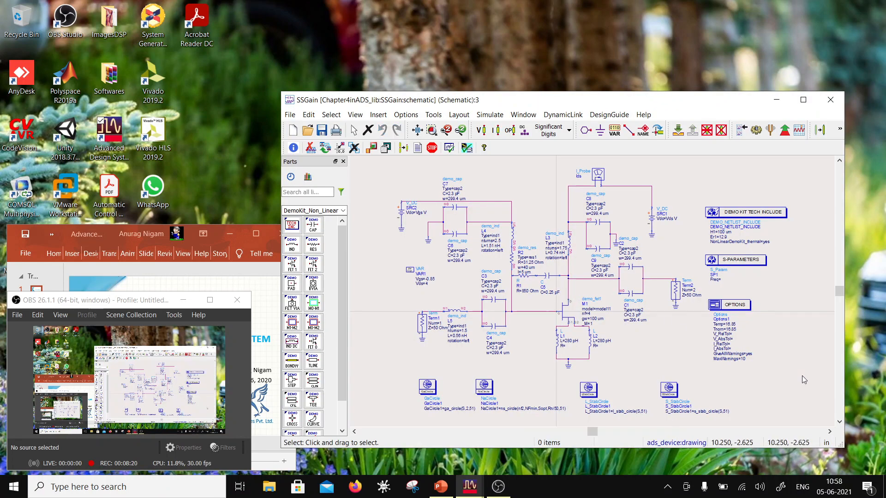
{"action": "left_click_drag", "start_coordinate": [803, 376], "coordinate": [705, 179]}
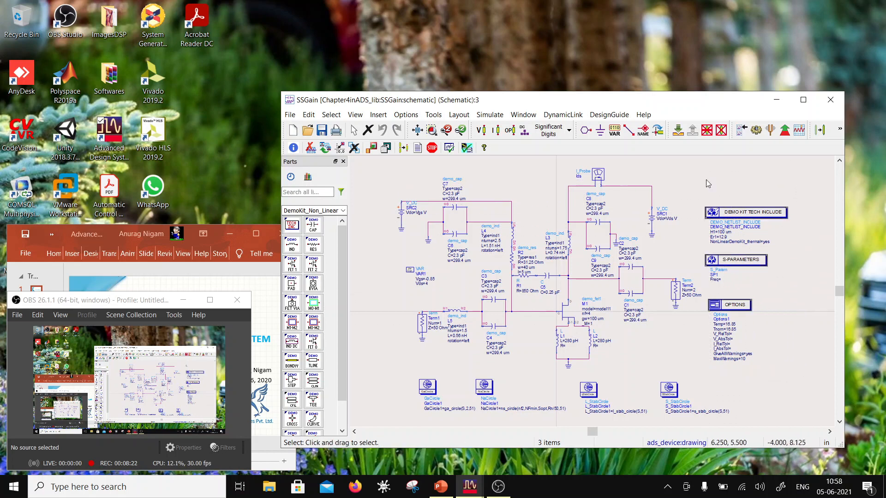
{"action": "key", "text": "Delete"}
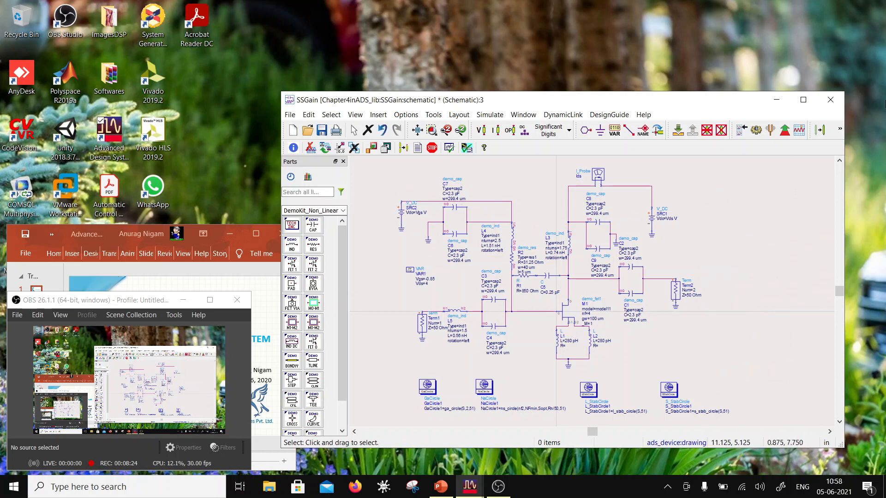
{"action": "left_click_drag", "start_coordinate": [398, 366], "coordinate": [707, 419]}
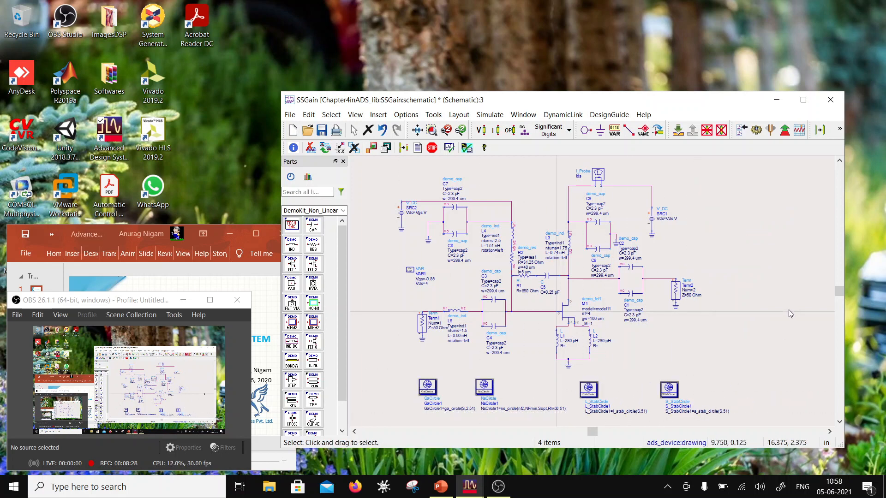
{"action": "key", "text": "Delete"}
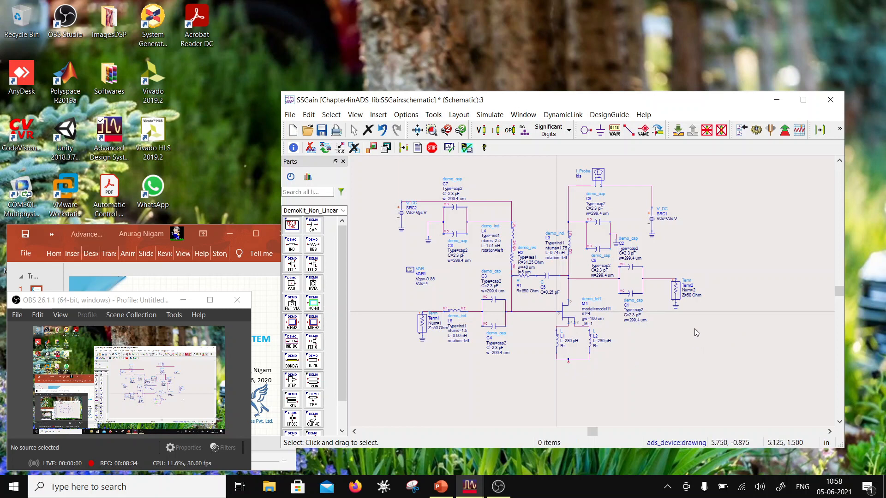
- Delete the output termination Term2 and the input termination Term1 together with their grounds from the SSGain schematic
{"action": "left_click_drag", "start_coordinate": [698, 322], "coordinate": [654, 266]}
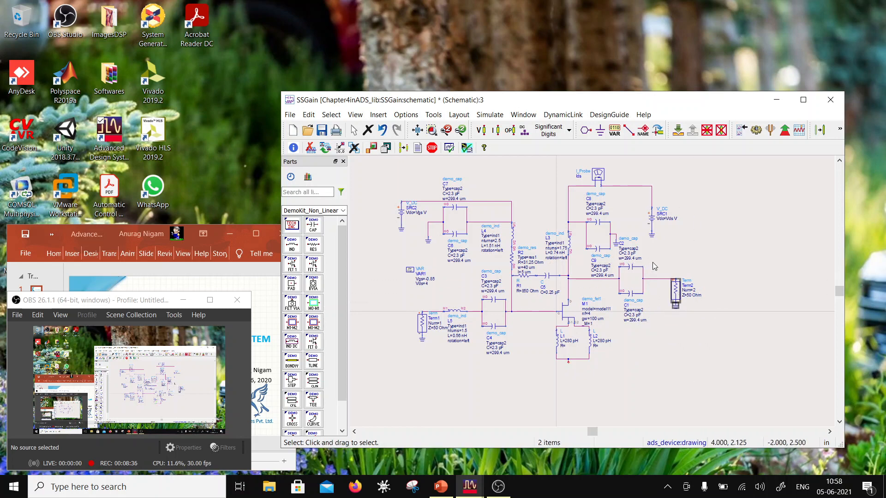
{"action": "key", "text": "Delete"}
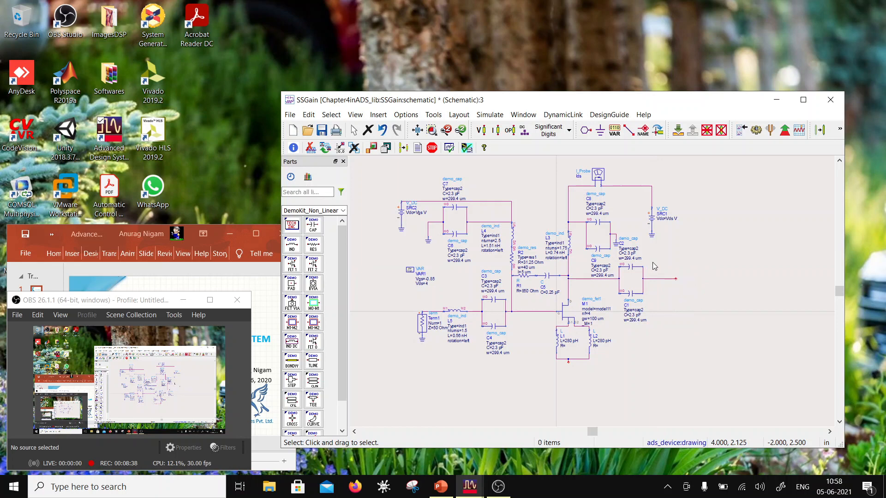
{"action": "left_click_drag", "start_coordinate": [390, 297], "coordinate": [434, 367]}
{"action": "key", "text": "Delete"}
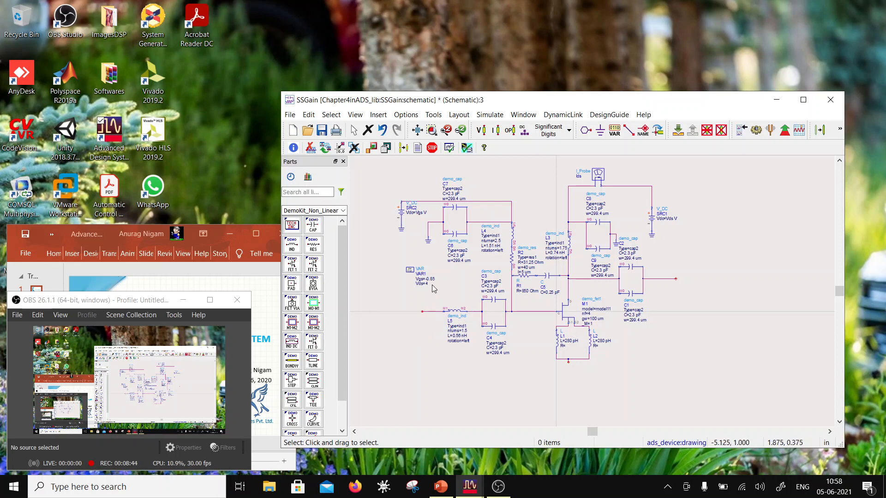
- Delete the DC voltage sources SRC2 on the gate side and SRC1 on the drain side with their grounds
{"action": "left_click_drag", "start_coordinate": [384, 186], "coordinate": [416, 257]}
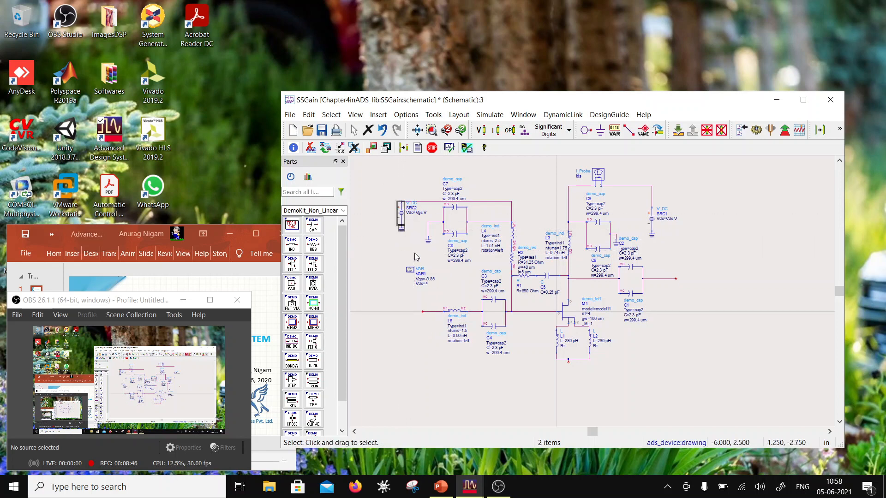
{"action": "key", "text": "Delete"}
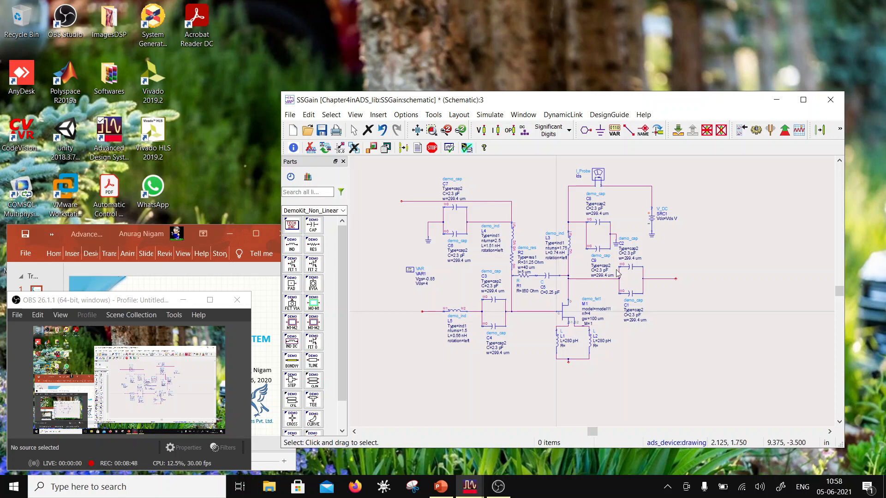
{"action": "left_click_drag", "start_coordinate": [694, 256], "coordinate": [635, 231]}
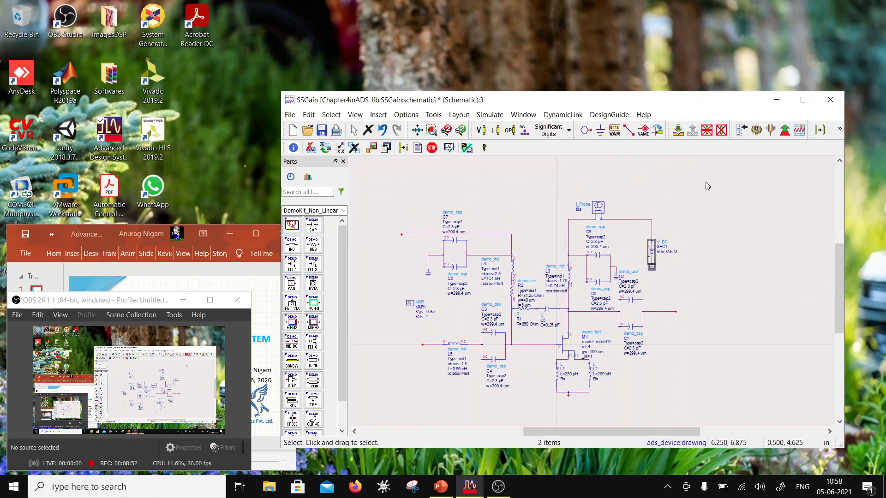
{"action": "key", "text": "Delete"}
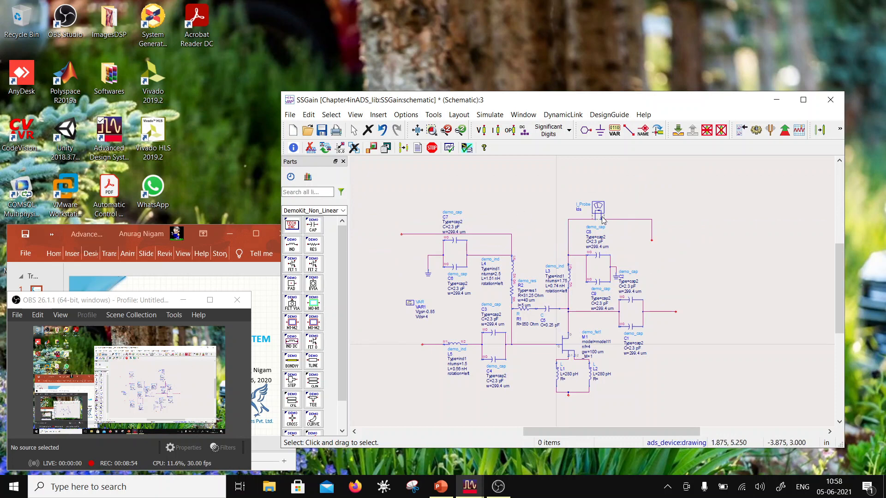
- Delete the Ids current probe and the leftover wire that ran from it to the drain supply
{"action": "left_click", "coordinate": [649, 215]}
{"action": "key", "text": "Delete"}
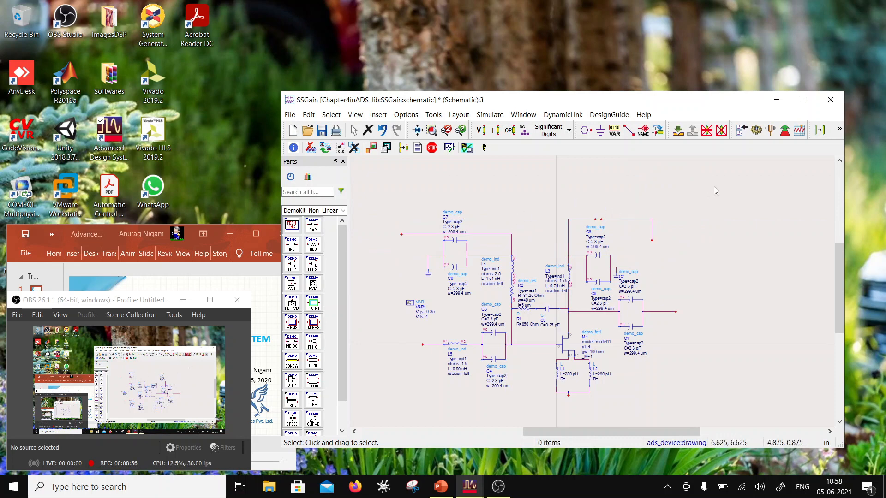
{"action": "left_click", "coordinate": [617, 221]}
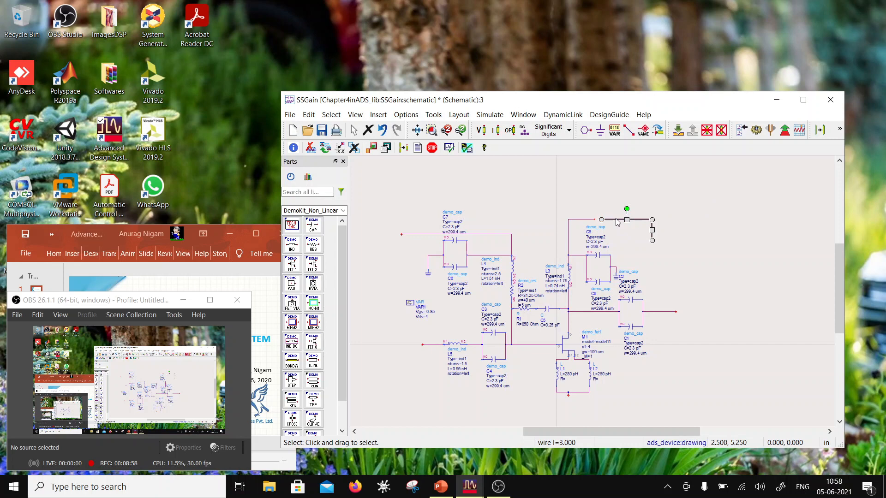
{"action": "key", "text": "Delete"}
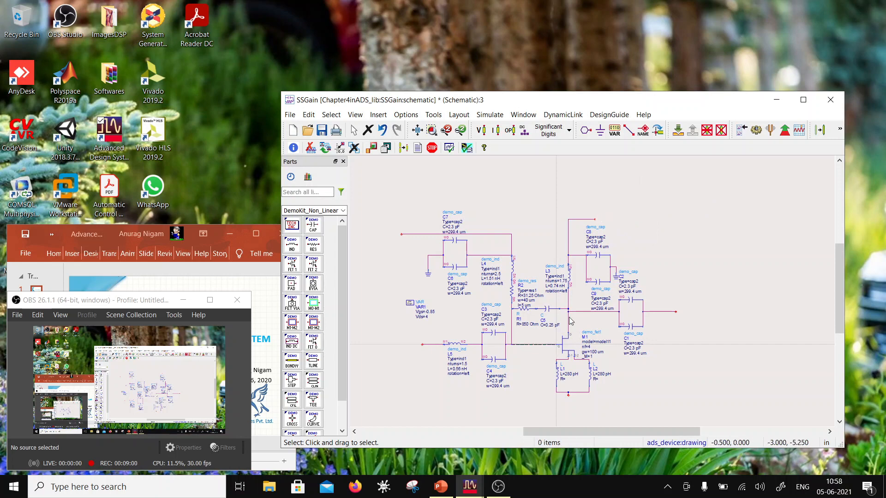
- Place a pin named Pin at the circuit's input wire end and a pin named Pout at its output wire end
{"action": "scroll", "coordinate": [567, 314], "scroll_direction": "down", "scroll_amount": 1}
{"action": "scroll", "coordinate": [556, 293], "scroll_direction": "up", "scroll_amount": 1}
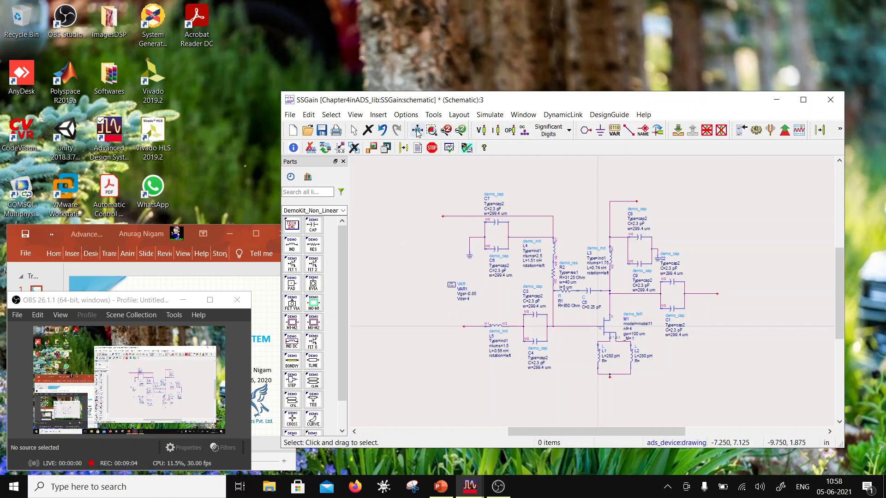
{"action": "left_click", "coordinate": [586, 130]}
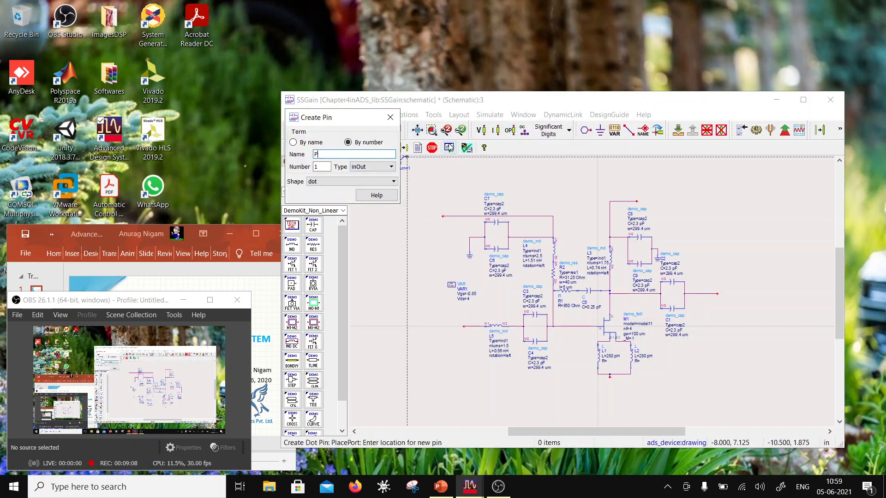
{"action": "type", "text": "in"}
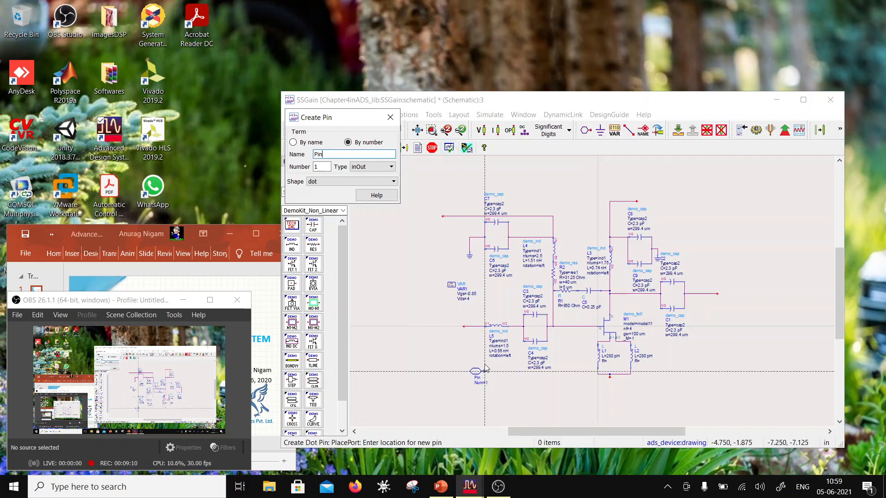
{"action": "left_click", "coordinate": [463, 326]}
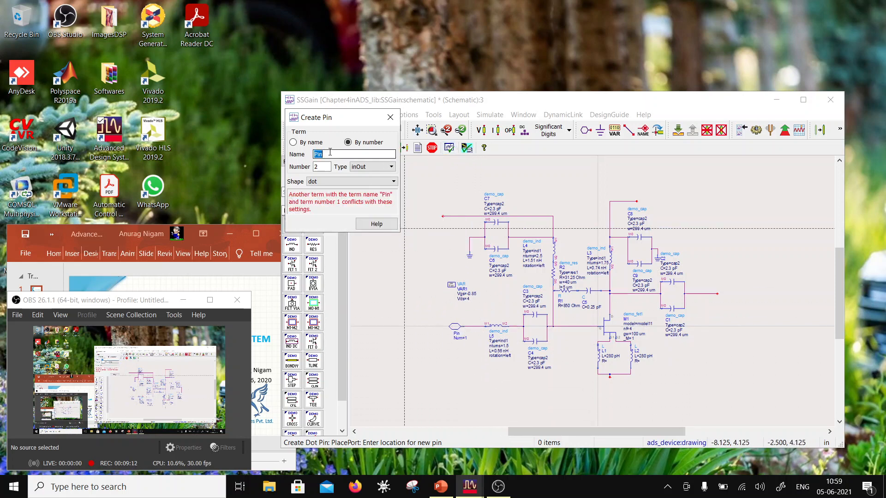
{"action": "left_click_drag", "start_coordinate": [323, 155], "coordinate": [305, 161]}
{"action": "type", "text": "out"}
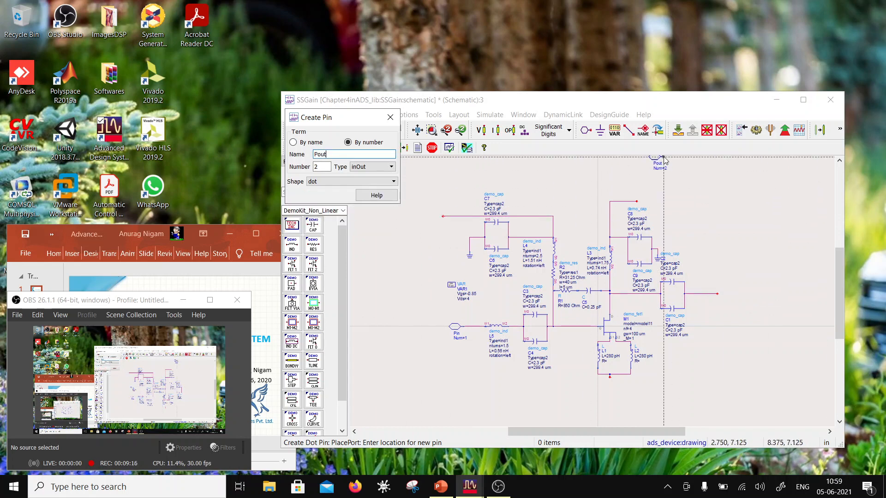
{"action": "left_click", "coordinate": [718, 296]}
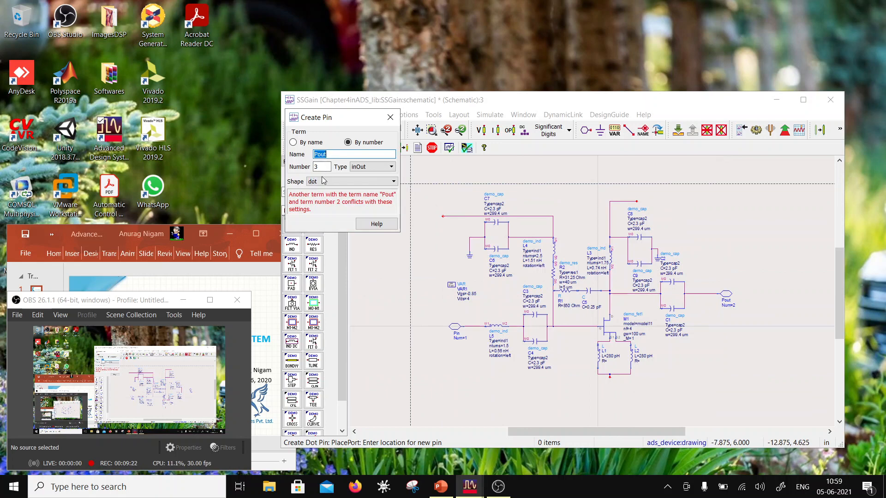
- Place a pin named Gnd below the source inductors and a pin named Vd4_0V at the drain supply wire end
{"action": "type", "text": "Gnd"}
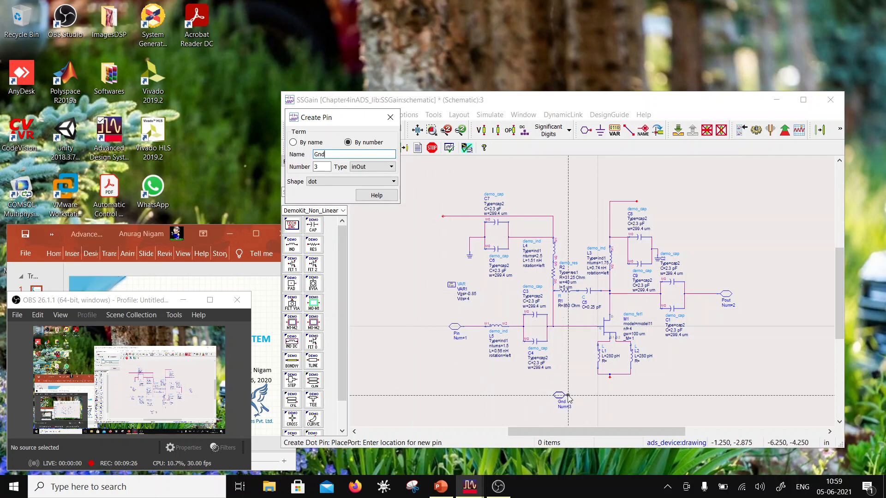
{"action": "left_click", "coordinate": [610, 381]}
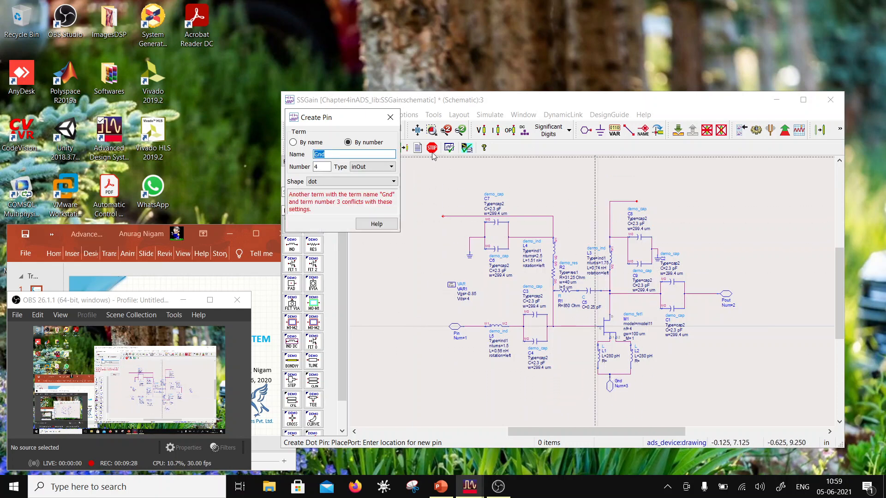
{"action": "double_click", "coordinate": [332, 154]}
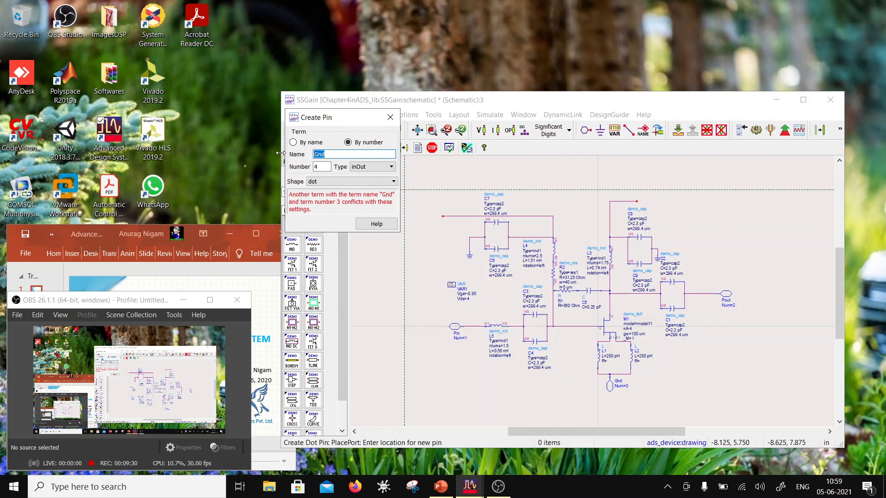
{"action": "type", "text": "Vd4_0V"}
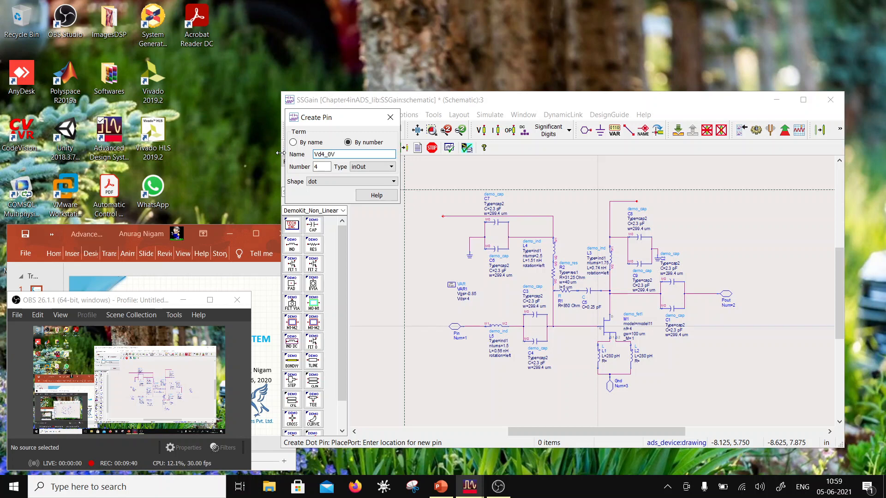
{"action": "left_click", "coordinate": [637, 202]}
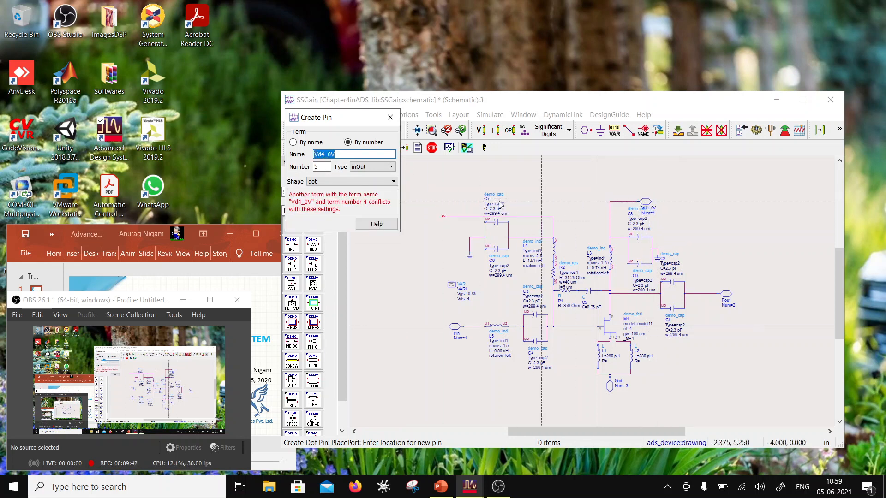
- Place a pin named Vg_0_85V at the open end of the gate supply wire and finish pin creation
{"action": "left_click", "coordinate": [343, 156]}
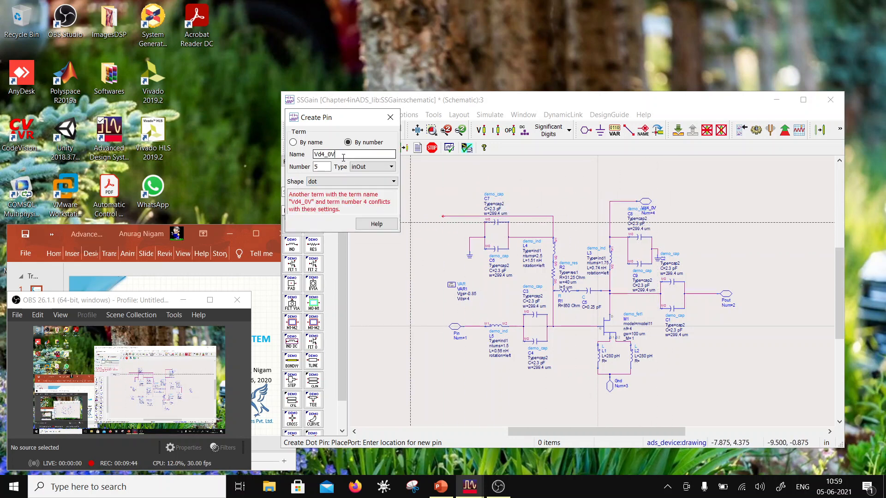
{"action": "left_click_drag", "start_coordinate": [318, 155], "coordinate": [322, 155]}
{"action": "type", "text": "g"}
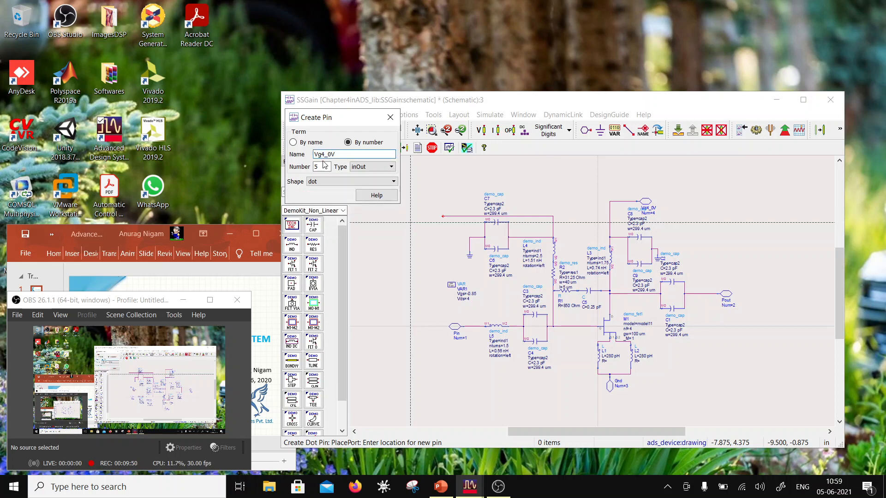
{"action": "left_click", "coordinate": [865, 29]}
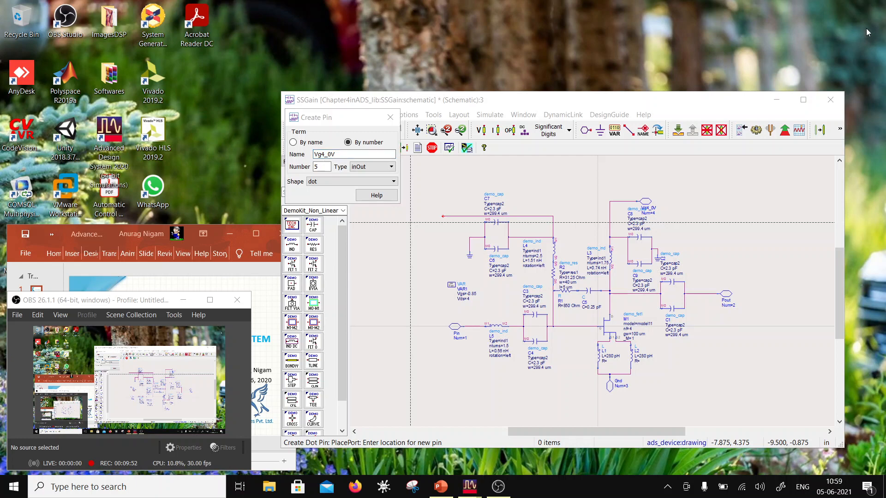
{"action": "key", "text": "Left"}
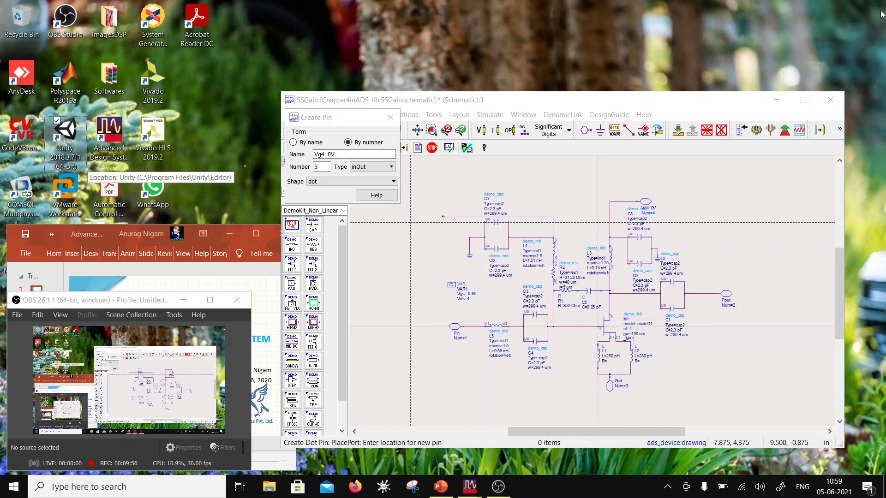
{"action": "key", "text": "Right"}
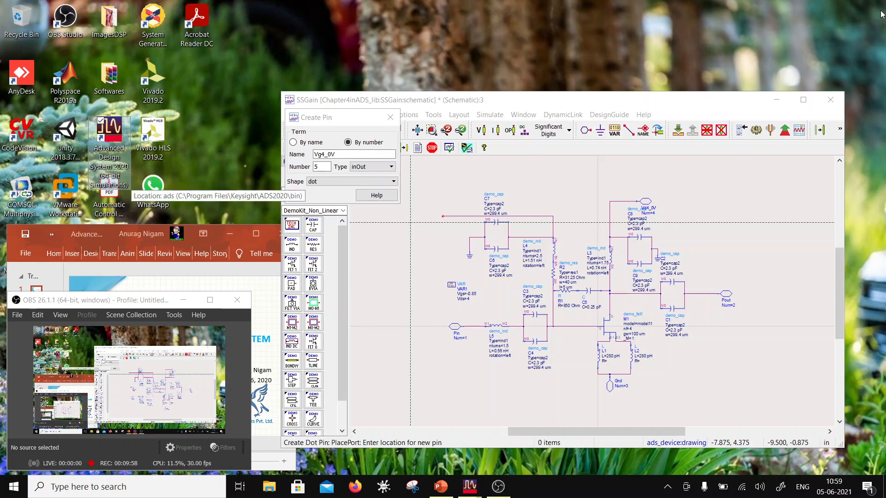
{"action": "left_click", "coordinate": [322, 153]}
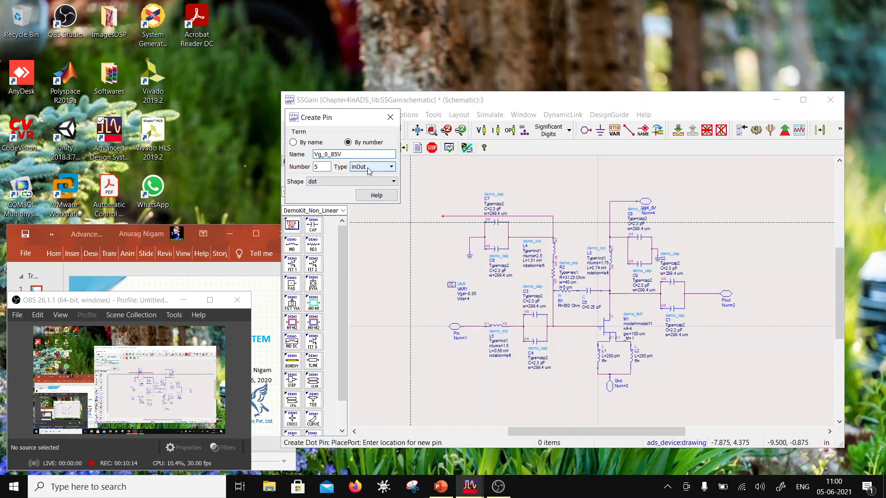
{"action": "left_click", "coordinate": [443, 215]}
{"action": "left_click", "coordinate": [390, 118]}
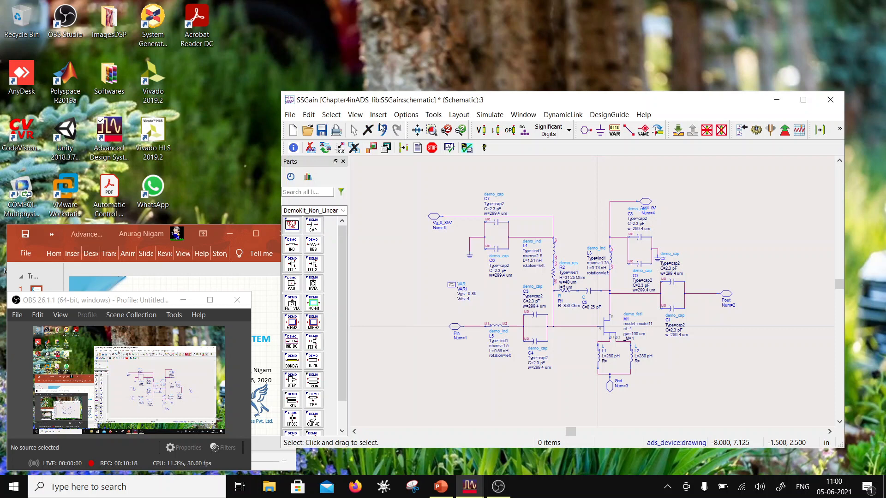
- Save the SSGain schematic and close its window
{"action": "left_click", "coordinate": [319, 133]}
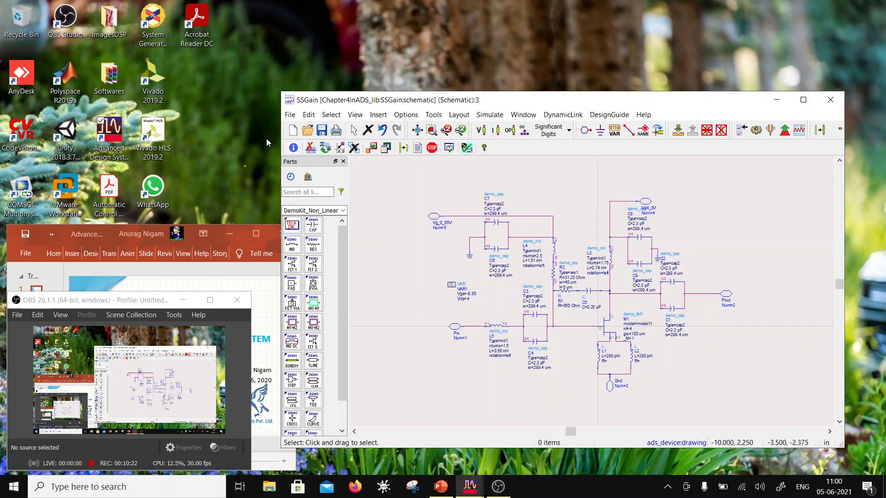
{"action": "left_click", "coordinate": [289, 115]}
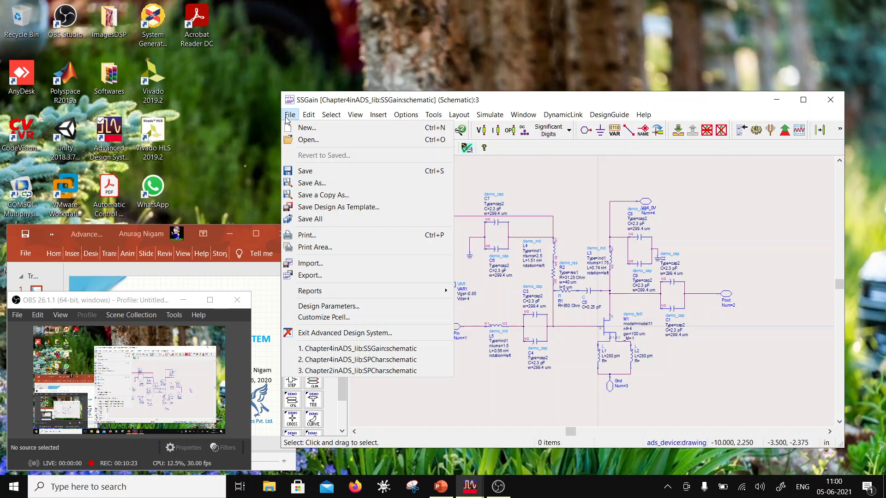
{"action": "left_click", "coordinate": [305, 171]}
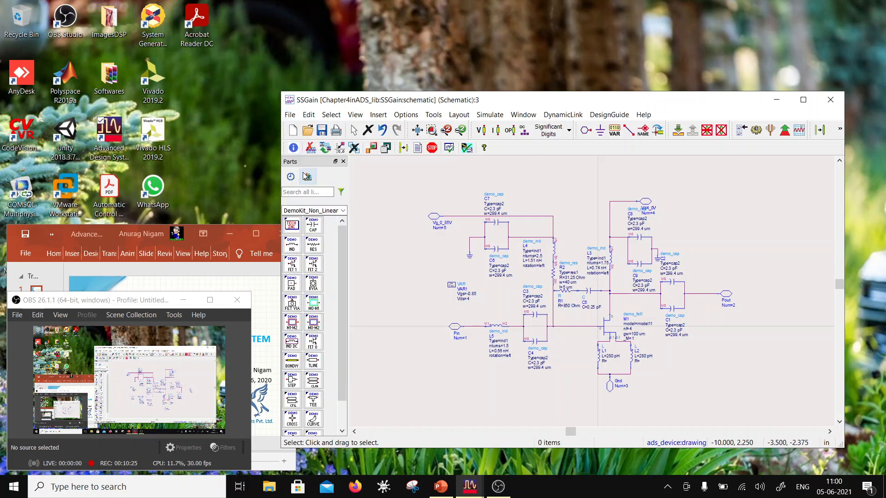
{"action": "left_click", "coordinate": [830, 107]}
- Create a symbol for the SSGain cell, auto-generated from its schematic as Dual type with pins ordered by orientation/angle
{"action": "right_click", "coordinate": [496, 204]}
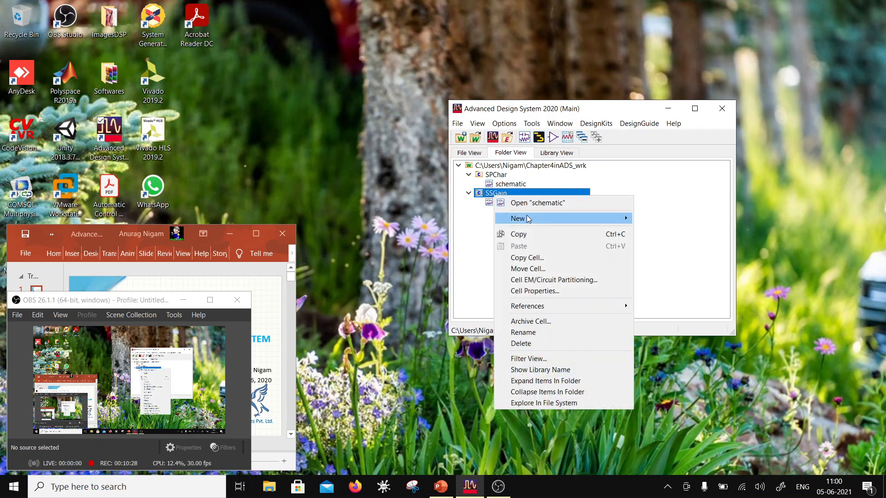
{"action": "mouse_move", "coordinate": [572, 218]}
{"action": "left_click", "coordinate": [677, 248]}
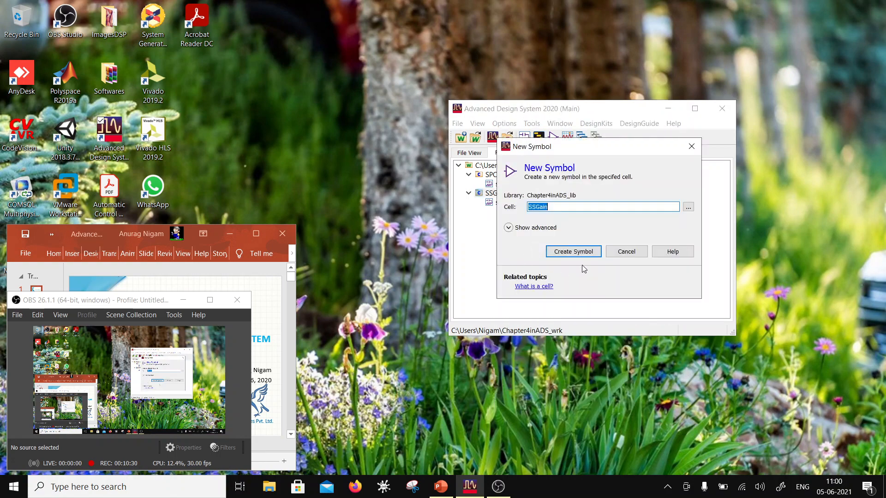
{"action": "left_click", "coordinate": [575, 253]}
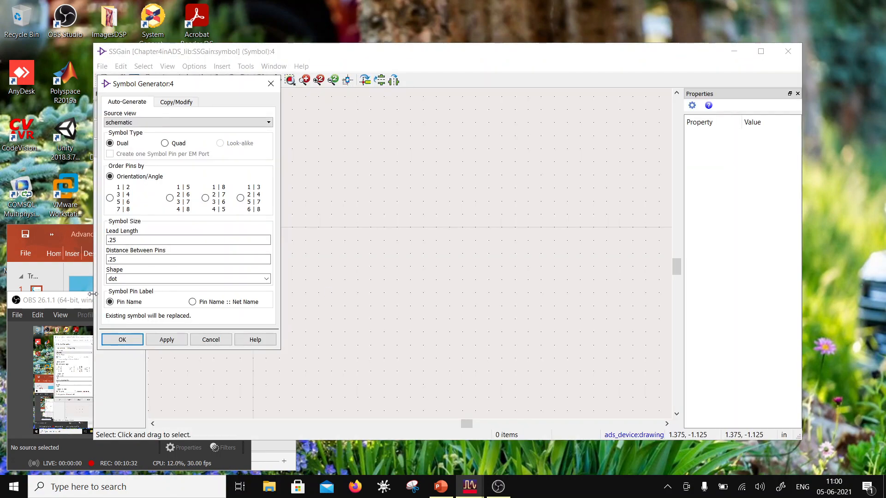
{"action": "left_click", "coordinate": [121, 340]}
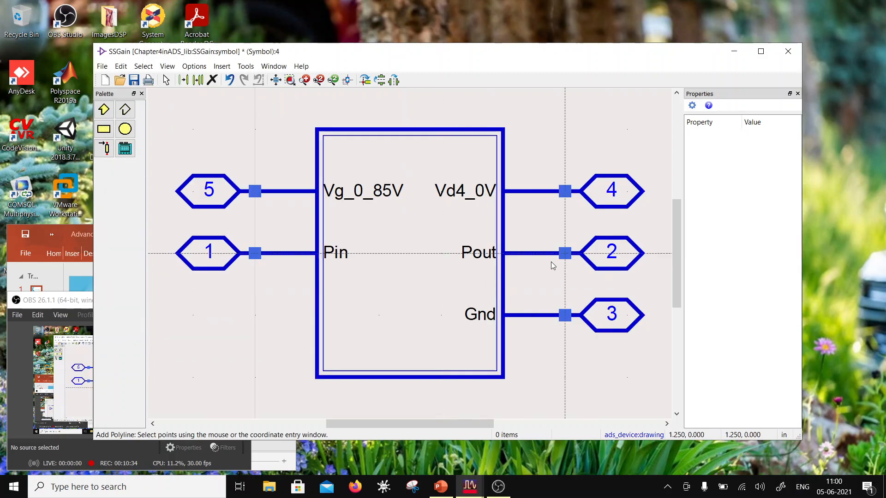
- Leave polyline drawing and move the entire generated symbol to the right, clear of the origin
{"action": "key", "text": "Escape"}
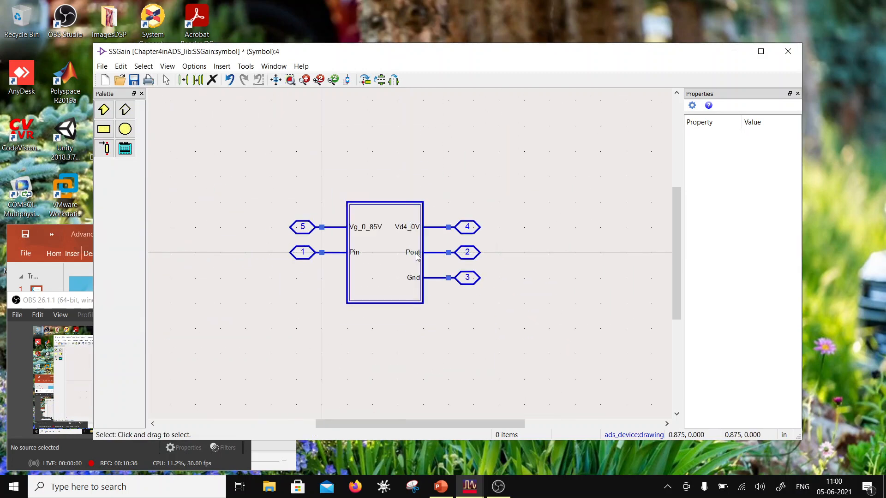
{"action": "left_click_drag", "start_coordinate": [283, 175], "coordinate": [500, 328]}
{"action": "left_click", "coordinate": [488, 281]}
{"action": "left_click_drag", "start_coordinate": [261, 168], "coordinate": [520, 342]}
{"action": "left_click_drag", "start_coordinate": [467, 277], "coordinate": [633, 265]}
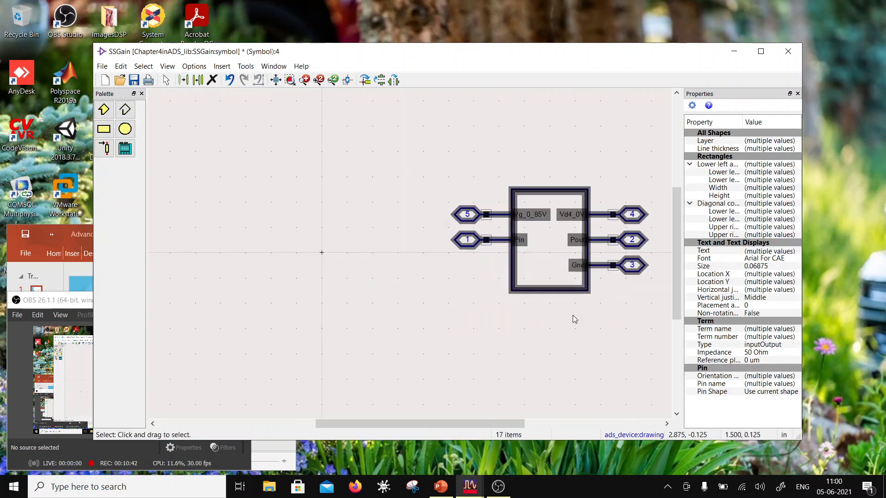
{"action": "left_click", "coordinate": [243, 266]}
{"action": "scroll", "coordinate": [238, 215], "scroll_direction": "down", "scroll_amount": 1}
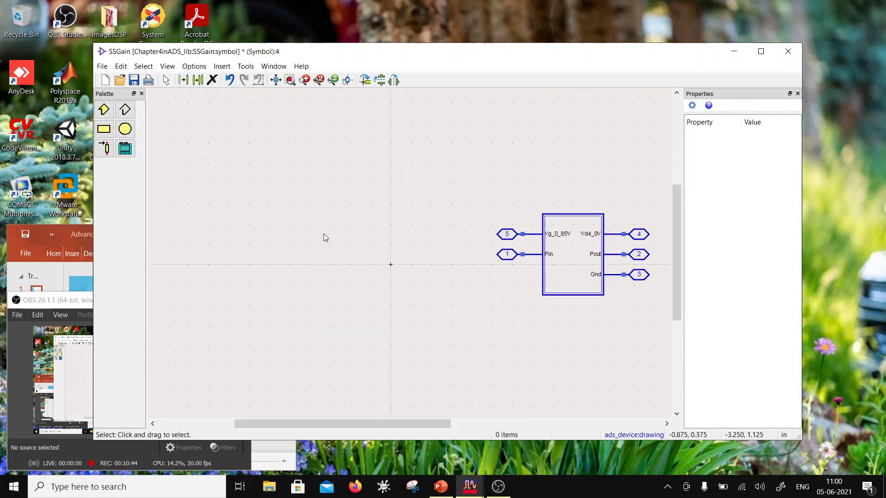
- Draw a closed medium-thickness polyline triangle pointing right, with corners at about (-1, 0.75), (-1, -0.75) and (0.5, 0)
{"action": "left_click", "coordinate": [125, 109]}
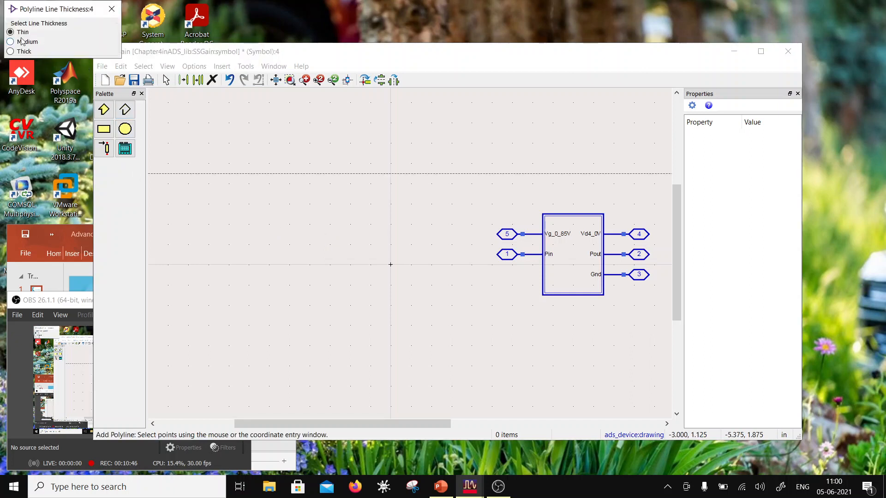
{"action": "scroll", "coordinate": [451, 277], "scroll_direction": "down", "scroll_amount": 1}
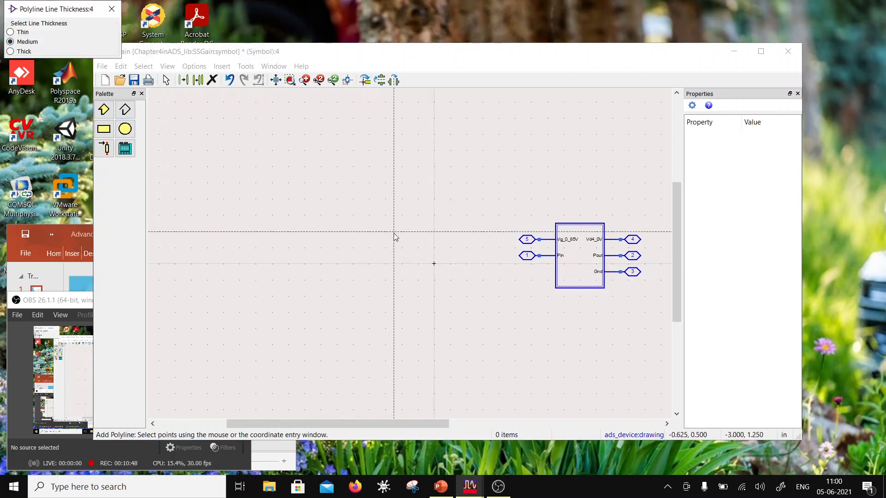
{"action": "left_click", "coordinate": [369, 215]}
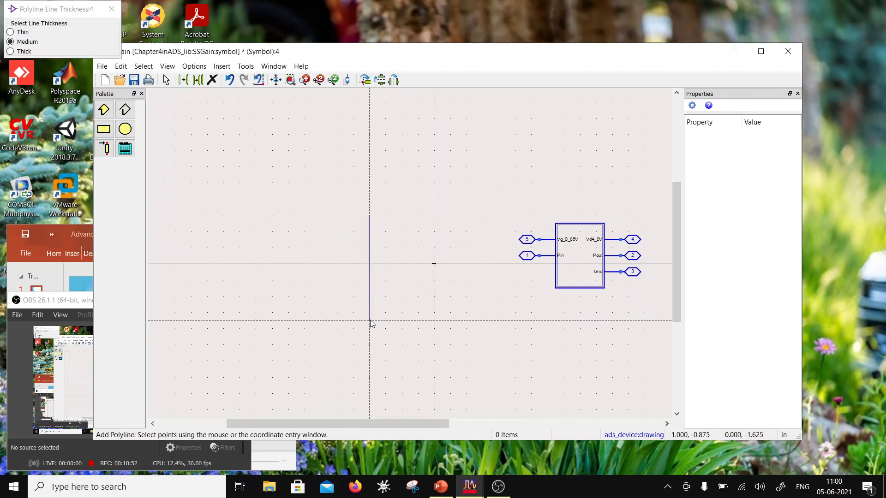
{"action": "left_click", "coordinate": [370, 312]}
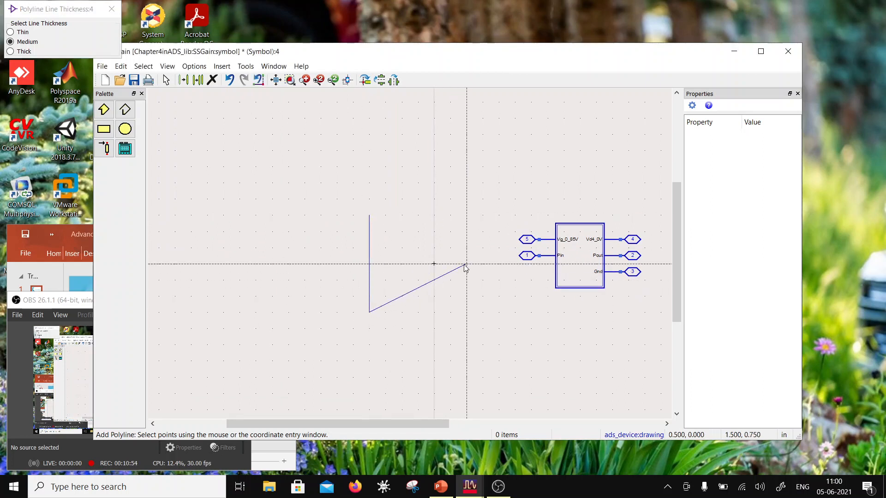
{"action": "left_click", "coordinate": [466, 264]}
{"action": "double_click", "coordinate": [374, 220]}
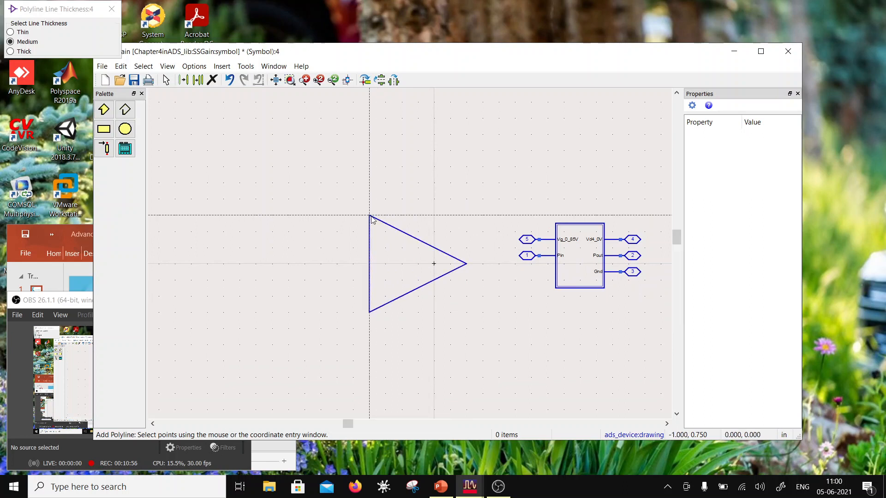
{"action": "key", "text": "Escape"}
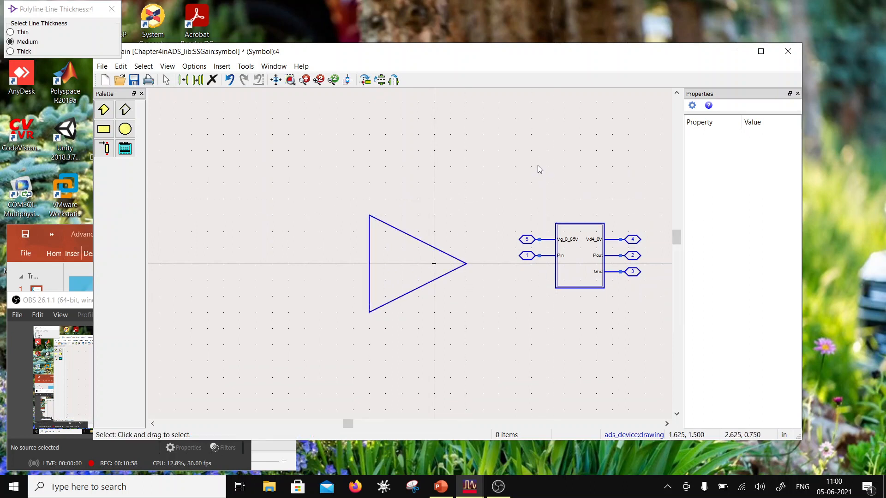
- Move the Pin terminal to the middle of the triangle's vertical edge and the Pout terminal to its apex
{"action": "left_click_drag", "start_coordinate": [566, 253], "coordinate": [370, 266]}
{"action": "left_click_drag", "start_coordinate": [650, 264], "coordinate": [483, 264]}
{"action": "left_click", "coordinate": [617, 356]}
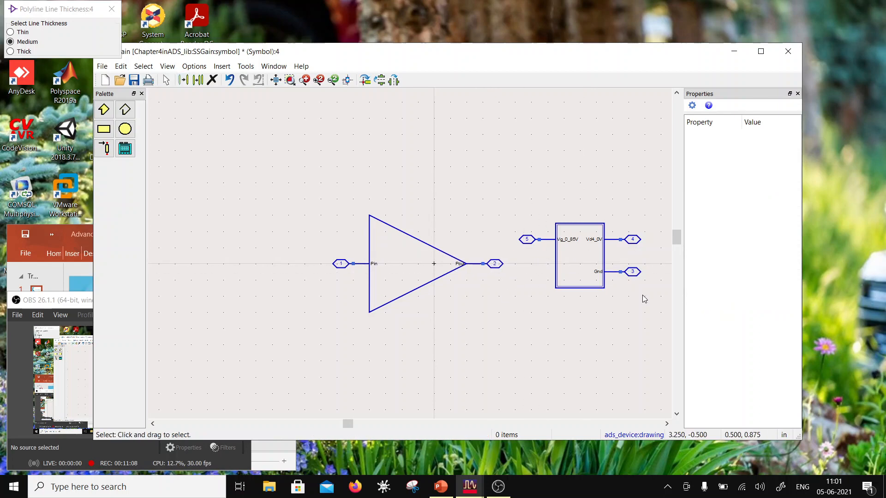
- Rotate the Gnd pin with its stub and label to point downward, and attach it to the triangle's lower sloping edge
{"action": "left_click_drag", "start_coordinate": [648, 288], "coordinate": [589, 262]}
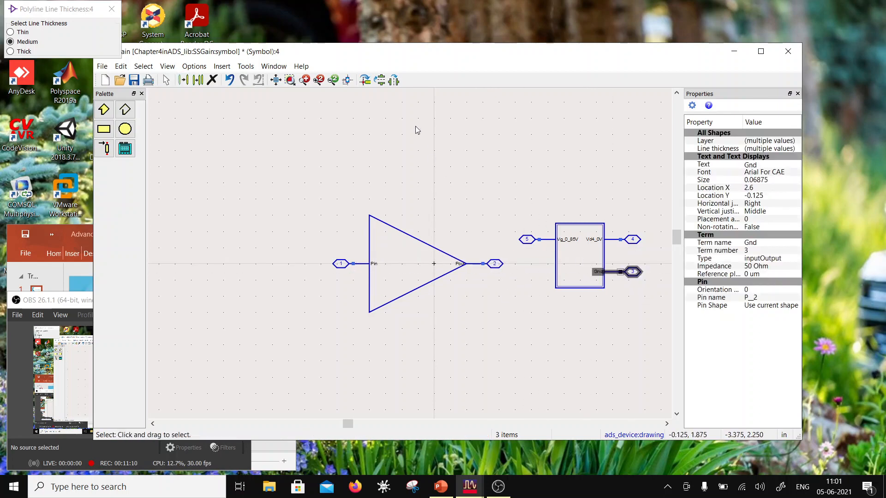
{"action": "left_click", "coordinate": [364, 80]}
{"action": "left_click_drag", "start_coordinate": [620, 295], "coordinate": [403, 327]}
{"action": "left_click", "coordinate": [474, 344]}
- Rotate the Vg_0_85V pin to point upward and attach it to the triangle's upper sloping edge, above the Gnd pin
{"action": "left_click_drag", "start_coordinate": [505, 236], "coordinate": [402, 224]}
{"action": "left_click", "coordinate": [371, 83]}
{"action": "left_click", "coordinate": [515, 202]}
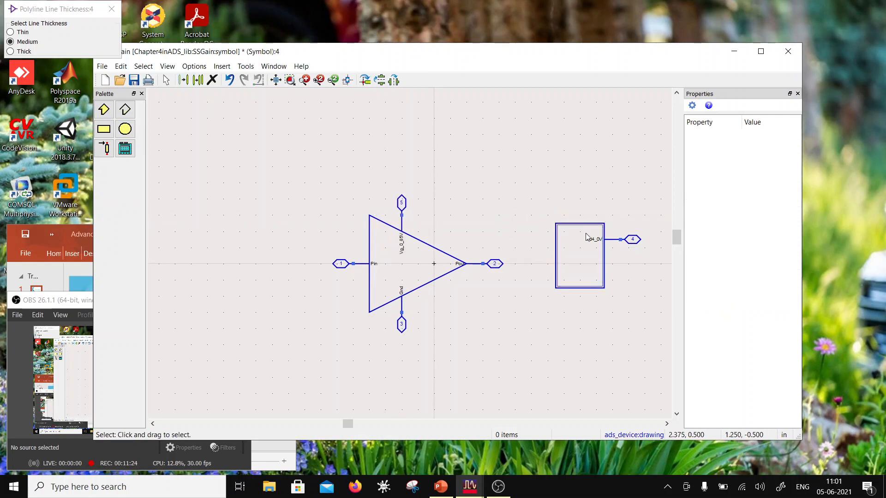
- Rotate the Vd4_0V pin to point upward and attach it to the upper sloping edge, between Vg_0_85V and the apex
{"action": "left_click_drag", "start_coordinate": [666, 264], "coordinate": [588, 218]}
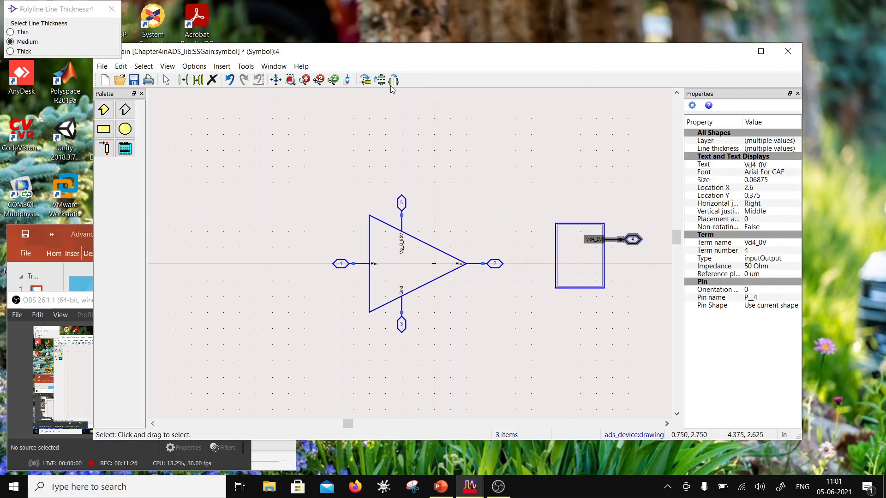
{"action": "left_click", "coordinate": [364, 80]}
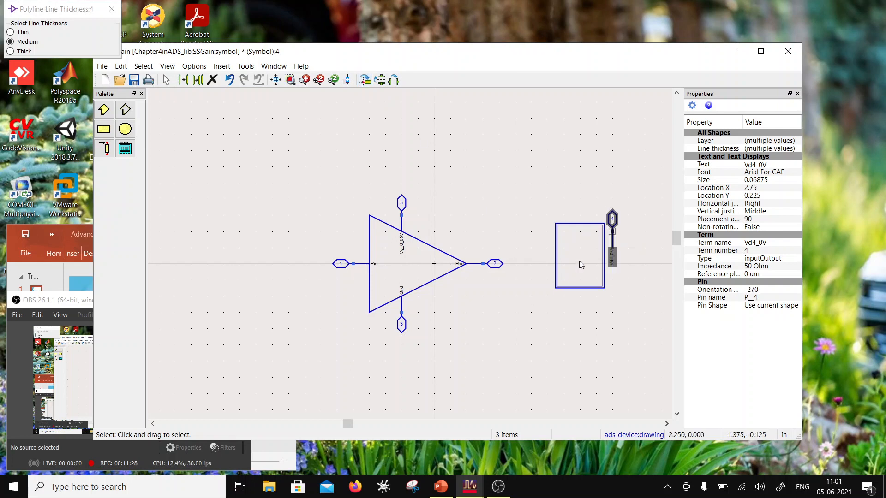
{"action": "left_click_drag", "start_coordinate": [612, 253], "coordinate": [436, 247]}
{"action": "left_click", "coordinate": [533, 205]}
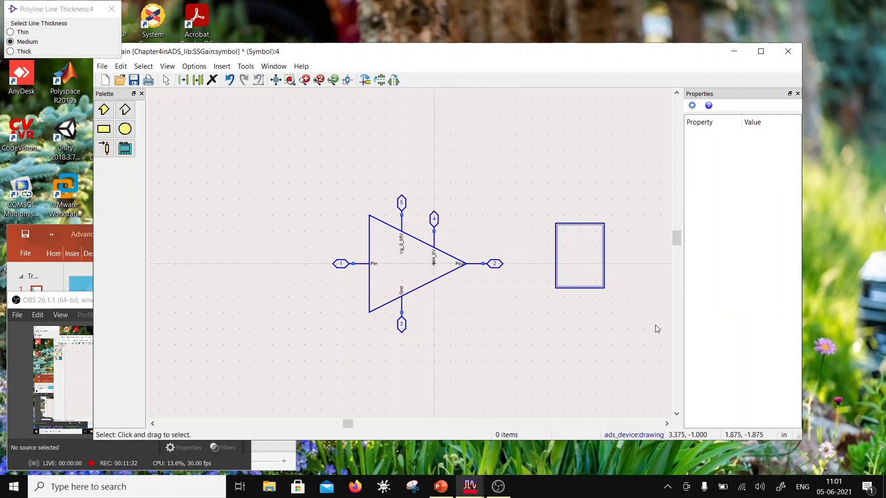
- Delete the leftover double rectangle of the generated symbol
{"action": "left_click_drag", "start_coordinate": [655, 325], "coordinate": [529, 213]}
{"action": "left_click", "coordinate": [529, 213]}
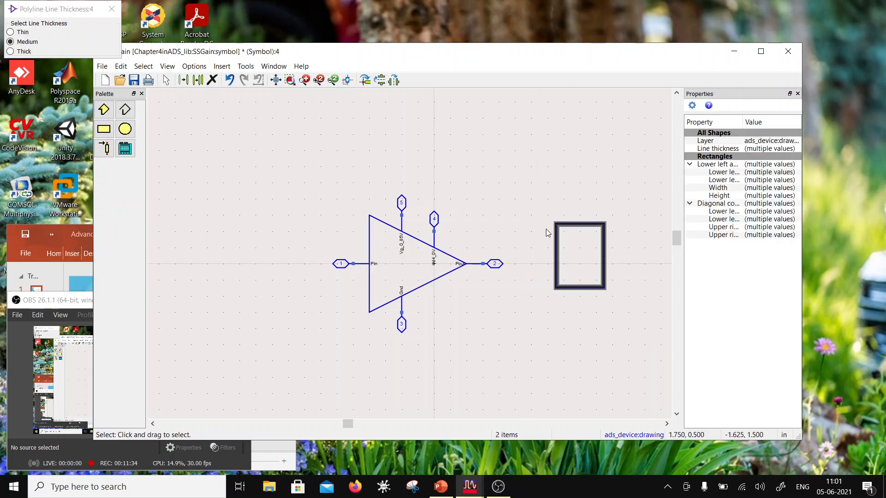
{"action": "key", "text": "Delete"}
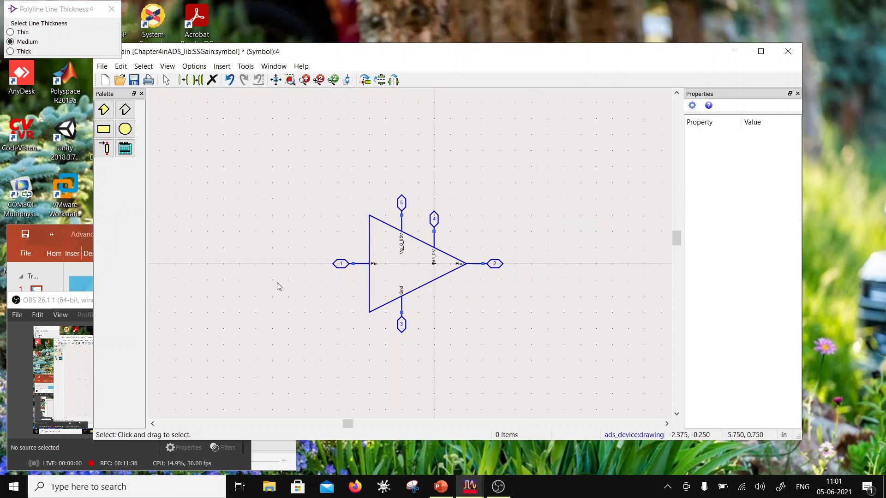
- Shift the whole triangle symbol with its pins slightly right so that it is roughly centred on the origin
{"action": "left_click_drag", "start_coordinate": [271, 171], "coordinate": [551, 353]}
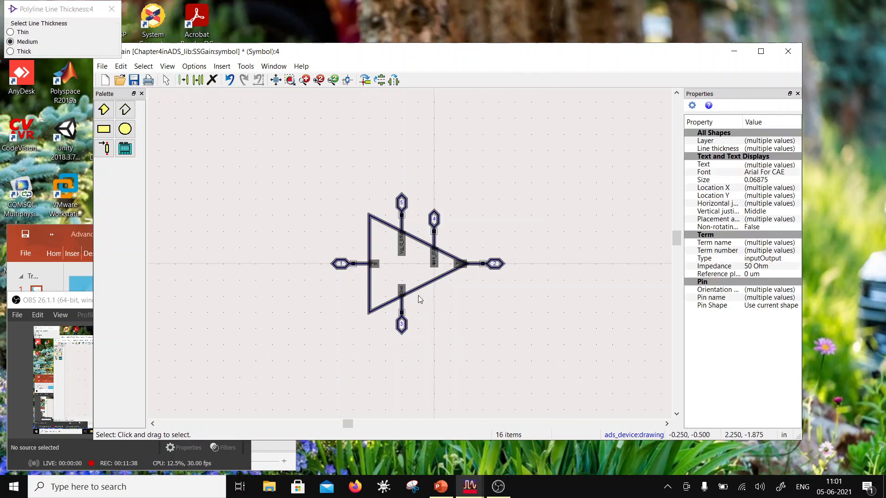
{"action": "left_click_drag", "start_coordinate": [417, 290], "coordinate": [445, 295]}
{"action": "left_click", "coordinate": [522, 322]}
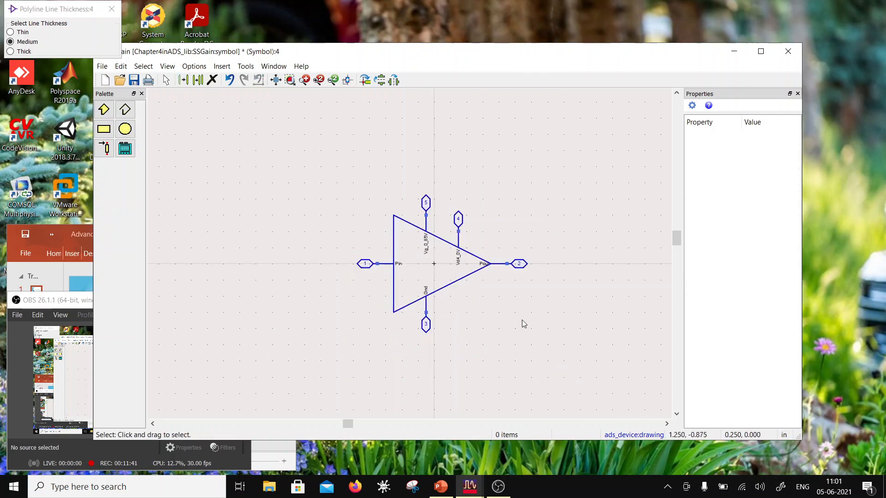
- Save the SSGain symbol, close the line thickness dialog and the symbol window, and reposition the main window
{"action": "left_click", "coordinate": [137, 83]}
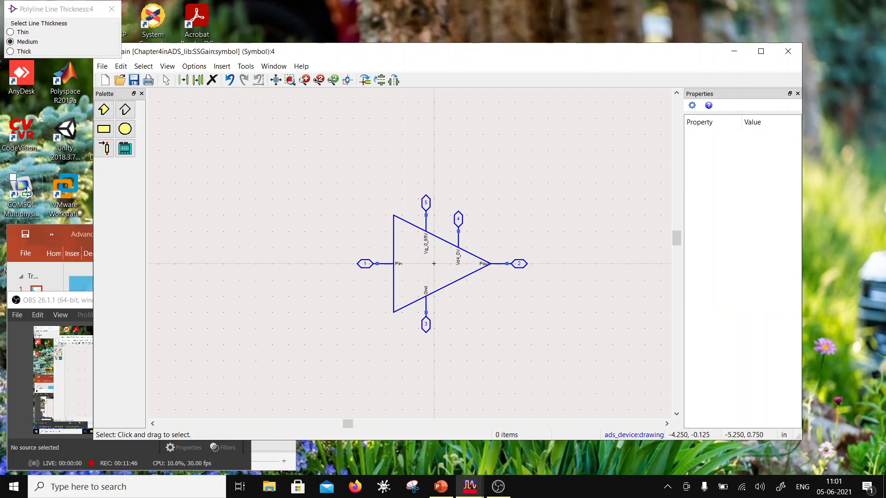
{"action": "left_click", "coordinate": [111, 8]}
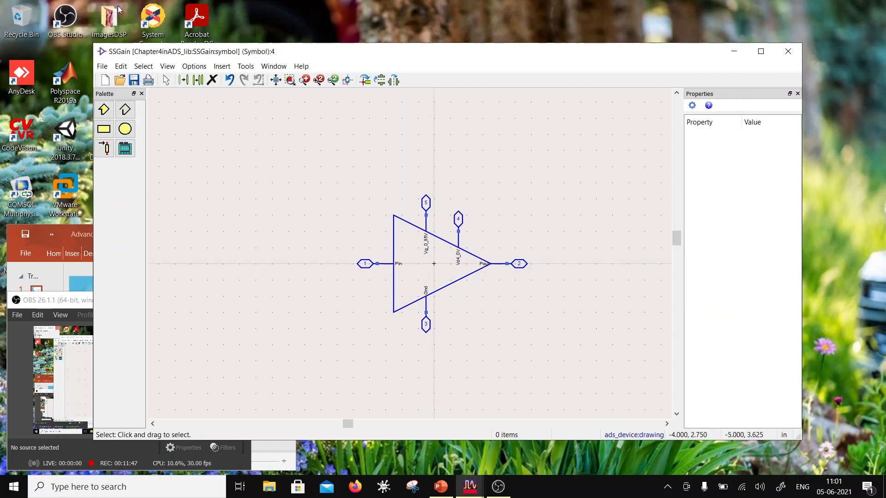
{"action": "left_click", "coordinate": [788, 51]}
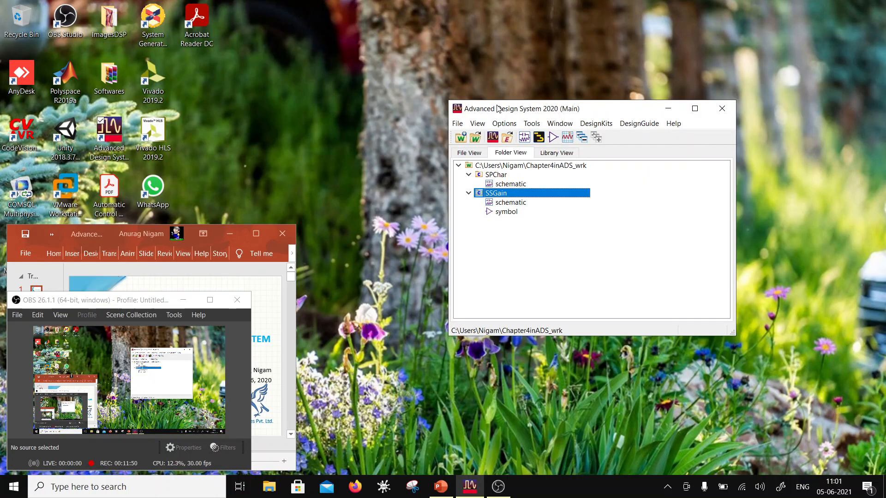
{"action": "left_click_drag", "start_coordinate": [498, 109], "coordinate": [156, 42]}
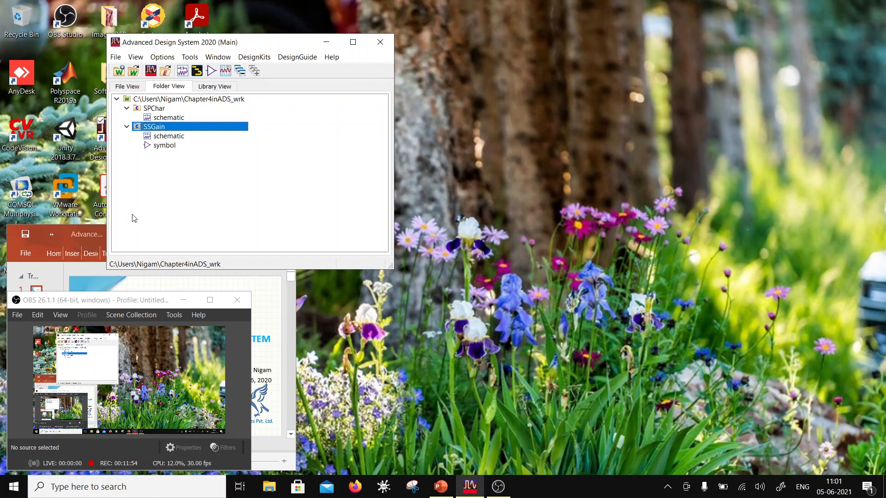
- Switch to the Advanced Design System.pptx presentation in PowerPoint, maximize it, and look through the slides after the training overview
{"action": "left_click", "coordinate": [110, 302]}
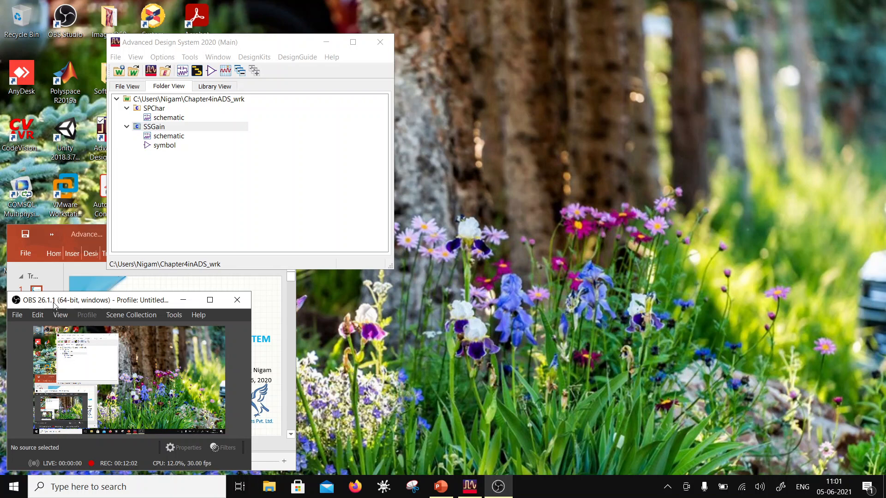
{"action": "left_click", "coordinate": [80, 231]}
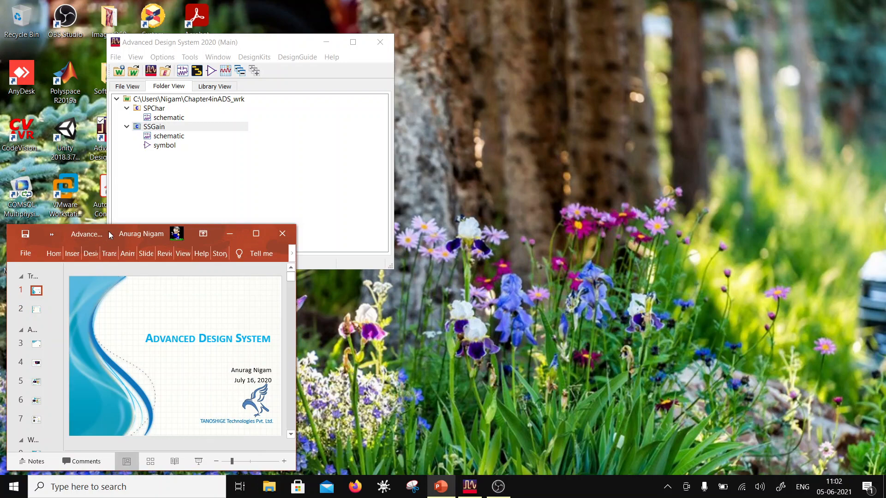
{"action": "double_click", "coordinate": [92, 234]}
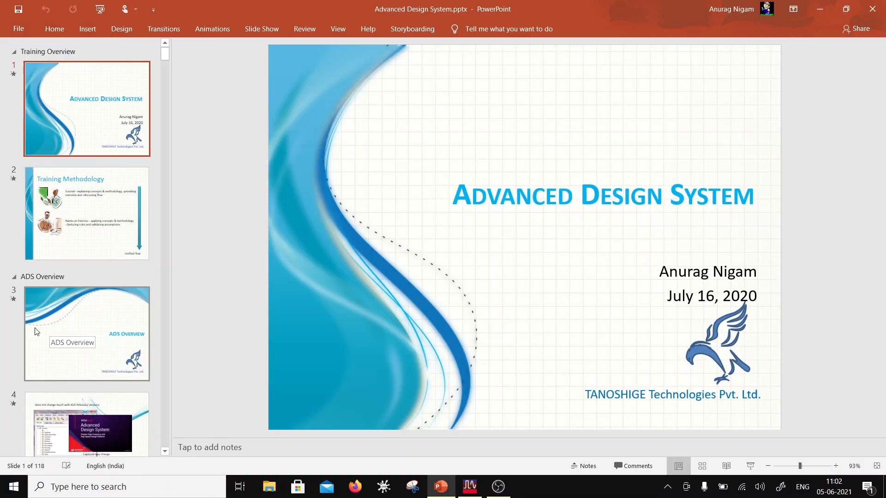
{"action": "scroll", "coordinate": [35, 287], "scroll_direction": "down", "scroll_amount": 1}
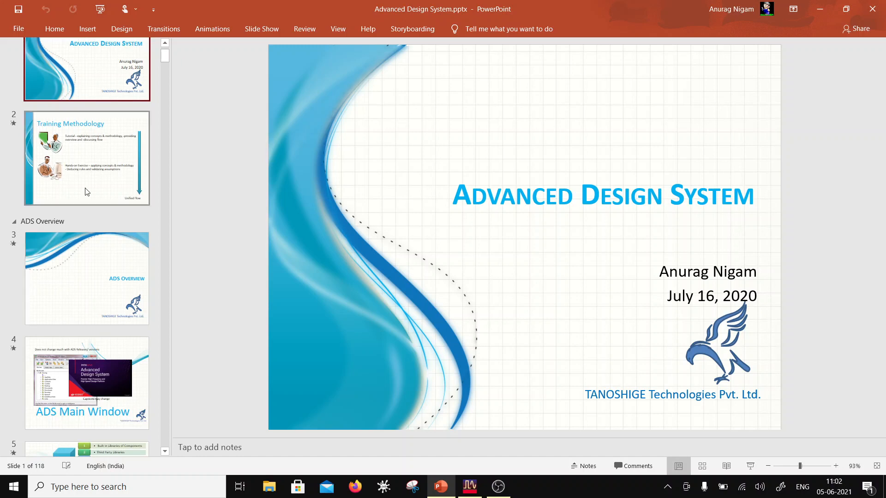
{"action": "scroll", "coordinate": [88, 298], "scroll_direction": "down", "scroll_amount": 10}
{"action": "scroll", "coordinate": [89, 300], "scroll_direction": "down", "scroll_amount": 6}
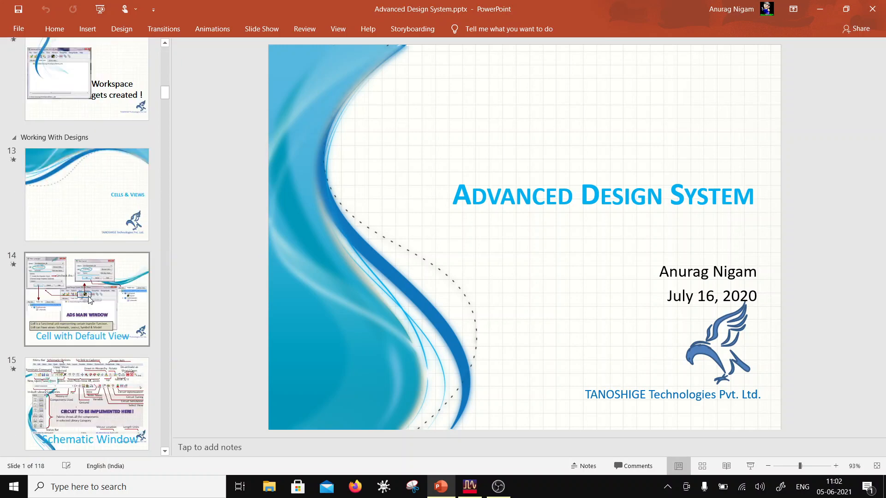
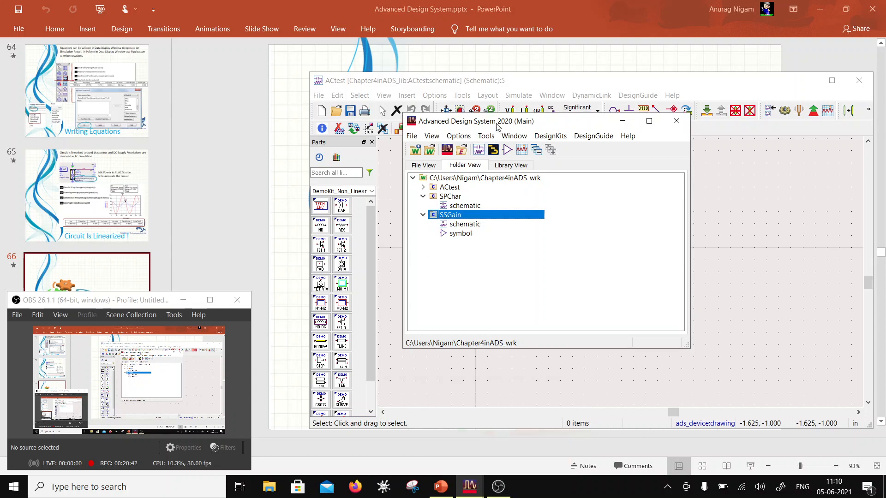
- Move the main window clear of the ACtest schematic and place an instance of the SSGain cell at the schematic's origin
{"action": "left_click_drag", "start_coordinate": [497, 127], "coordinate": [93, 52]}
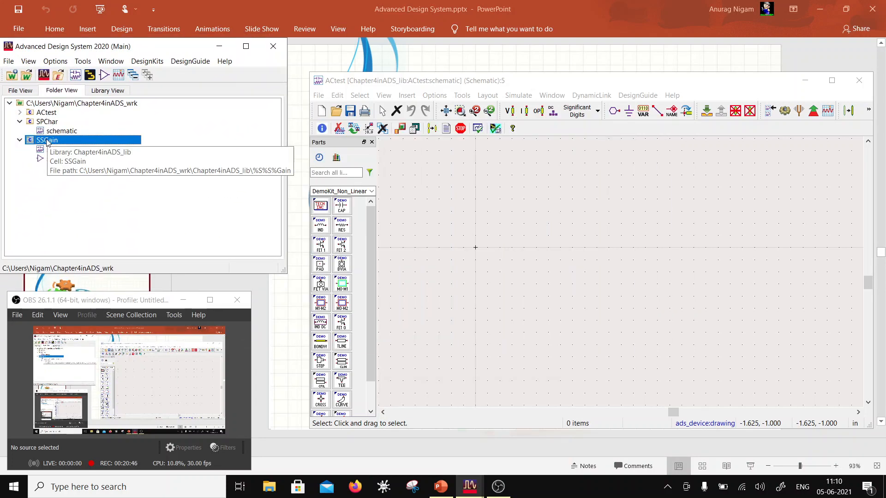
{"action": "left_click_drag", "start_coordinate": [47, 141], "coordinate": [105, 175]}
{"action": "left_click_drag", "start_coordinate": [473, 277], "coordinate": [475, 259]}
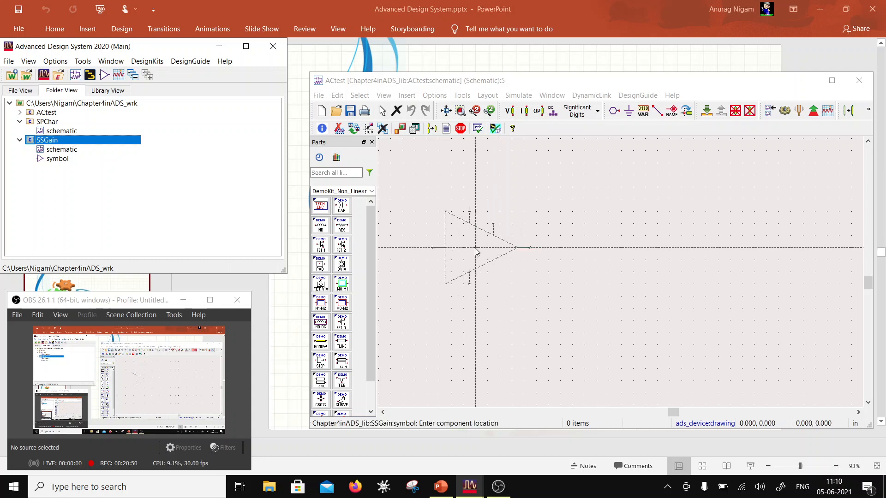
{"action": "left_click", "coordinate": [475, 248]}
{"action": "key", "text": "Escape"}
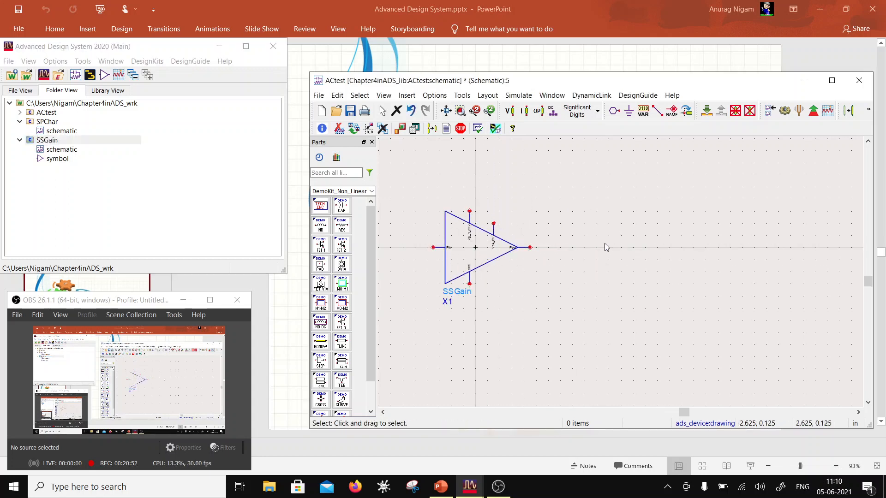
- Attach a ground symbol to the Gnd pin of the SSGain amplifier
{"action": "left_click", "coordinate": [629, 110]}
{"action": "left_click", "coordinate": [470, 285]}
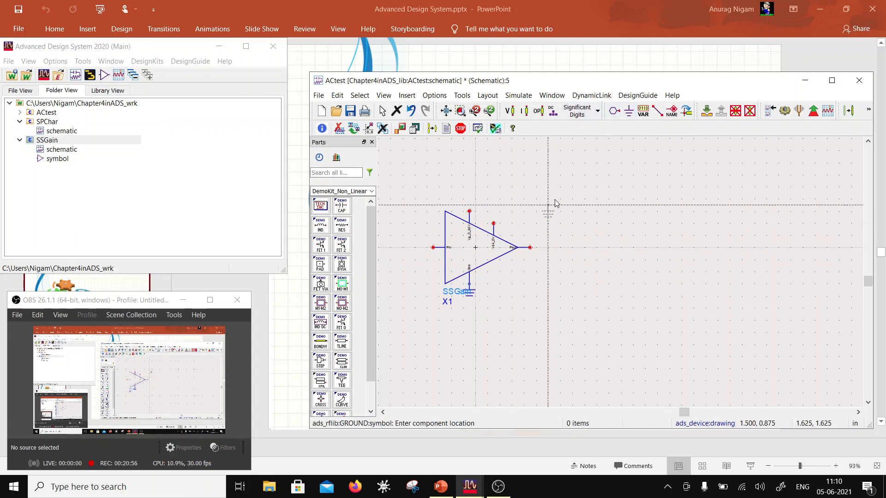
{"action": "key", "text": "Escape"}
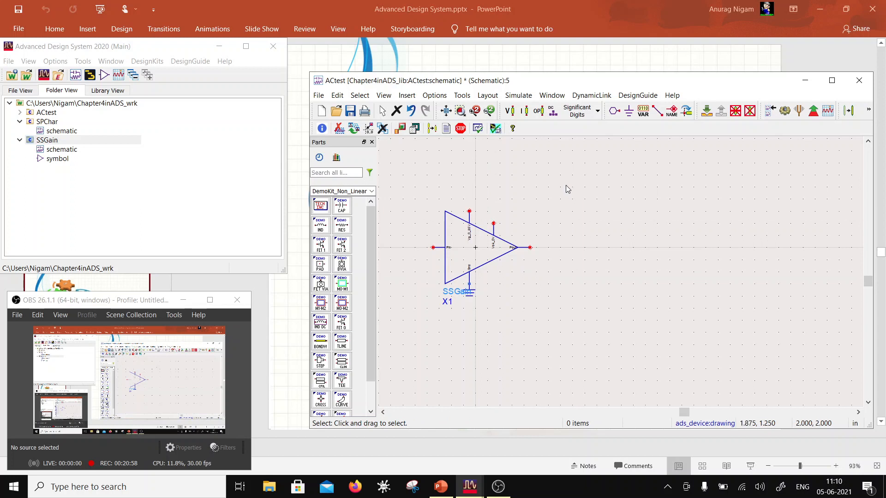
- Move the SSGain X1 label off the ground symbol to just below the amplifier's lower sloping edge
{"action": "key", "text": "F5"}
{"action": "left_click", "coordinate": [451, 296]}
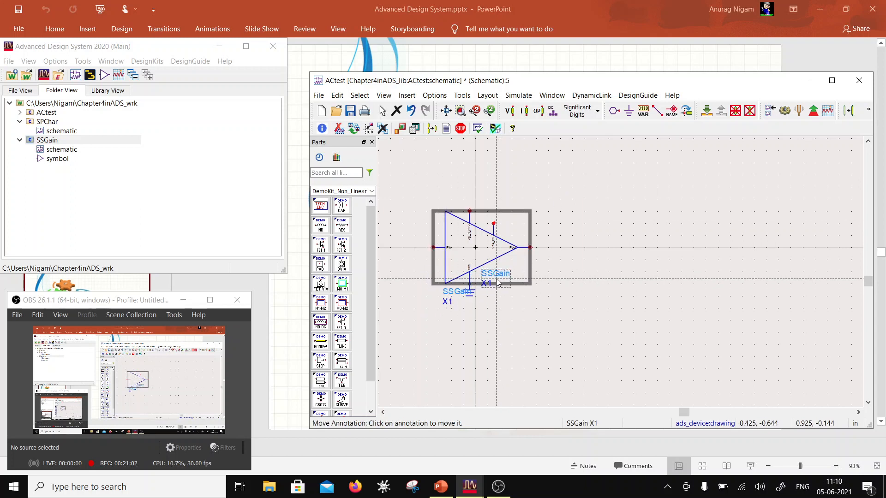
{"action": "left_click", "coordinate": [499, 279]}
{"action": "scroll", "coordinate": [501, 260], "scroll_direction": "down", "scroll_amount": 1}
{"action": "scroll", "coordinate": [562, 265], "scroll_direction": "up", "scroll_amount": 1}
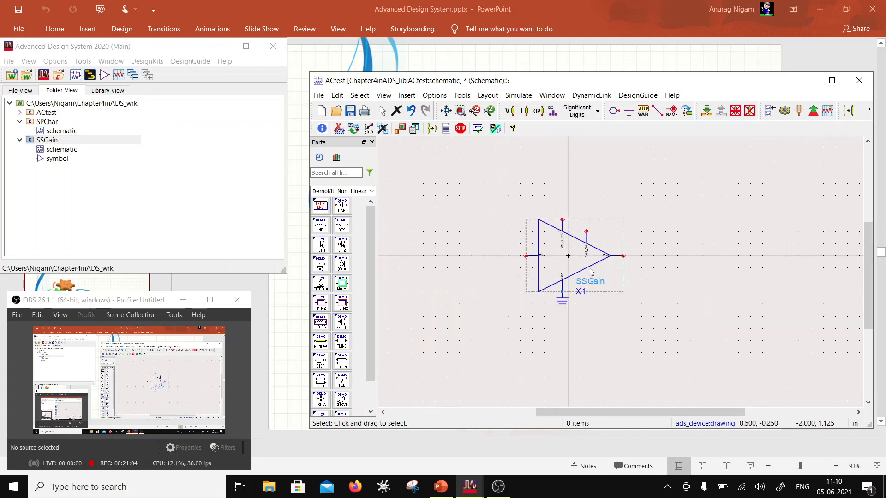
- Place two V_DC sources from the Sources-Freq Domain palette above the amplifier, one on each side
{"action": "left_click", "coordinate": [372, 192]}
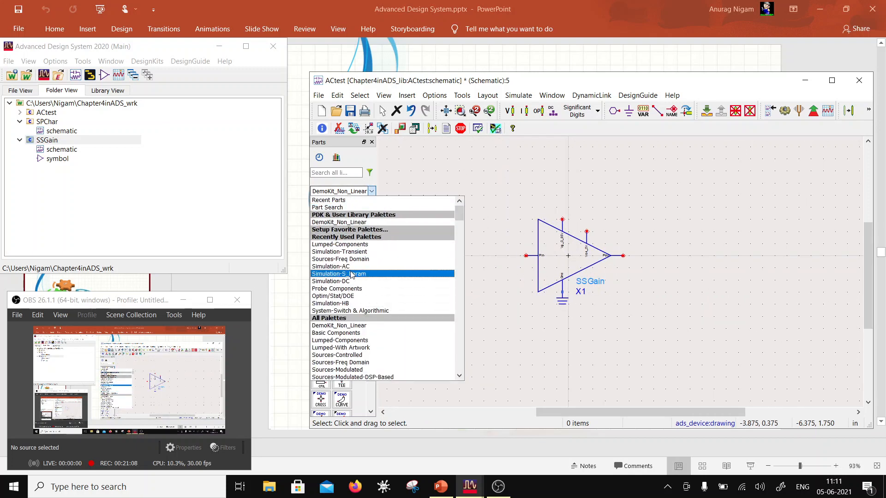
{"action": "left_click", "coordinate": [339, 259]}
{"action": "left_click", "coordinate": [321, 206]}
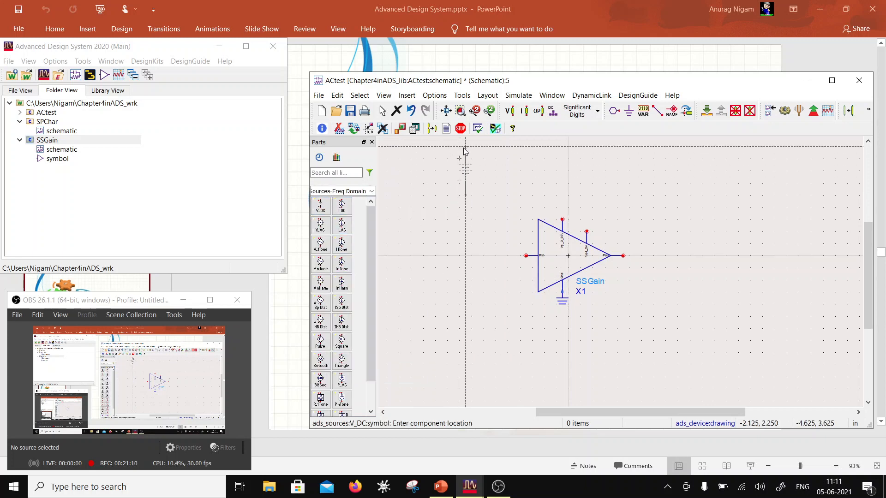
{"action": "left_click", "coordinate": [472, 161]}
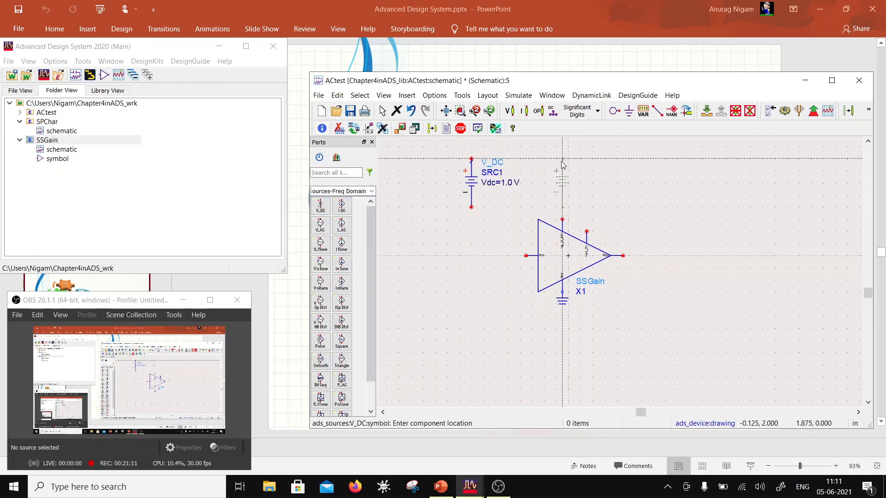
{"action": "left_click", "coordinate": [623, 159]}
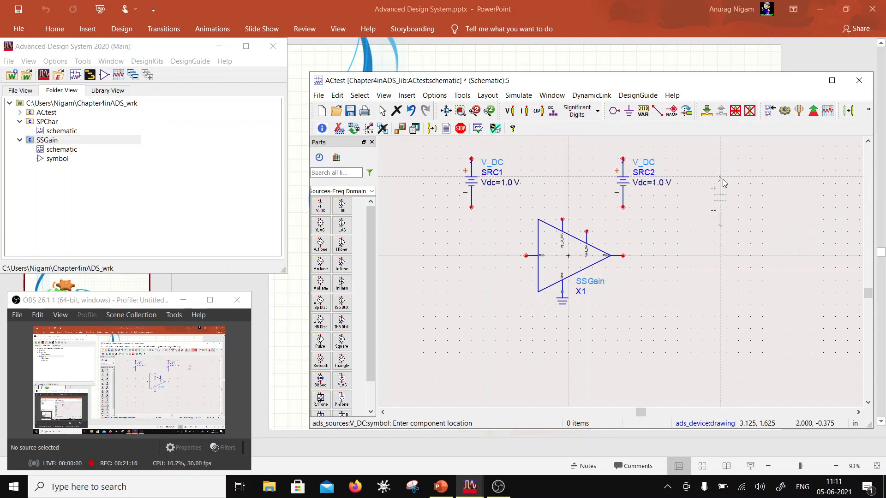
{"action": "key", "text": "Escape"}
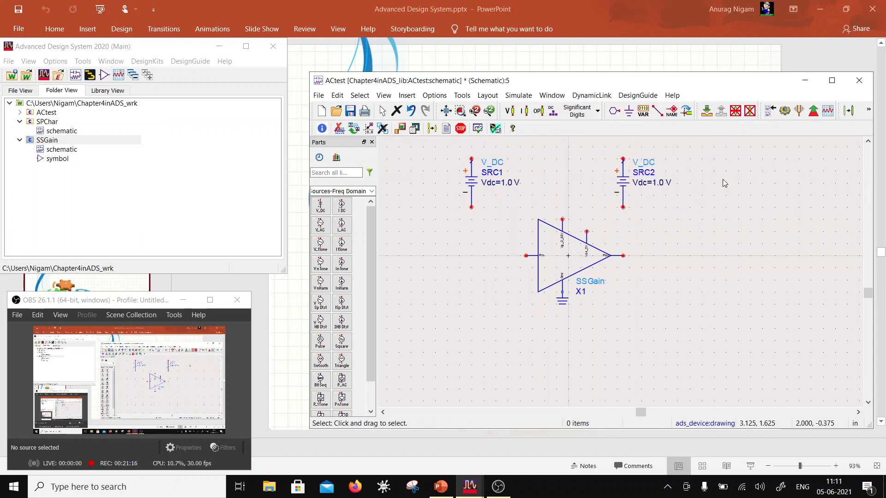
- Set the voltage of source SRC2 to 4 V and of source SRC1 to -0.85 V
{"action": "left_click", "coordinate": [655, 182]}
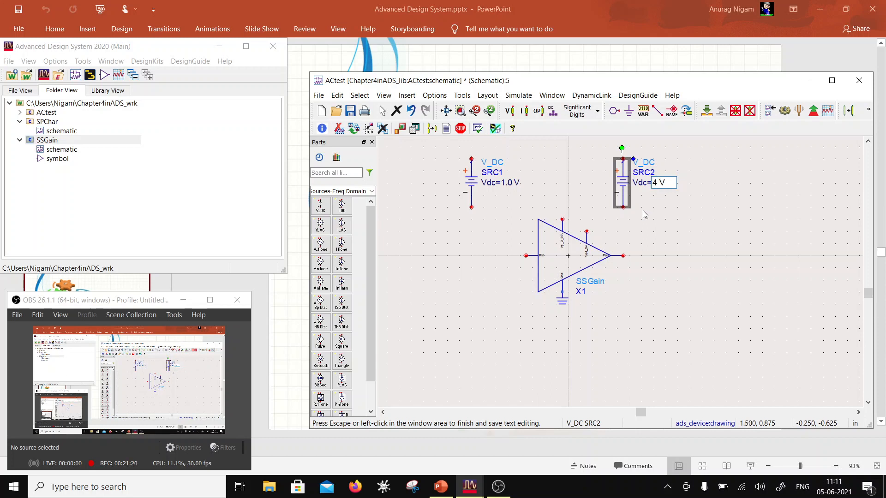
{"action": "type", "text": "4"}
{"action": "left_click", "coordinate": [525, 220]}
{"action": "left_click", "coordinate": [506, 182]}
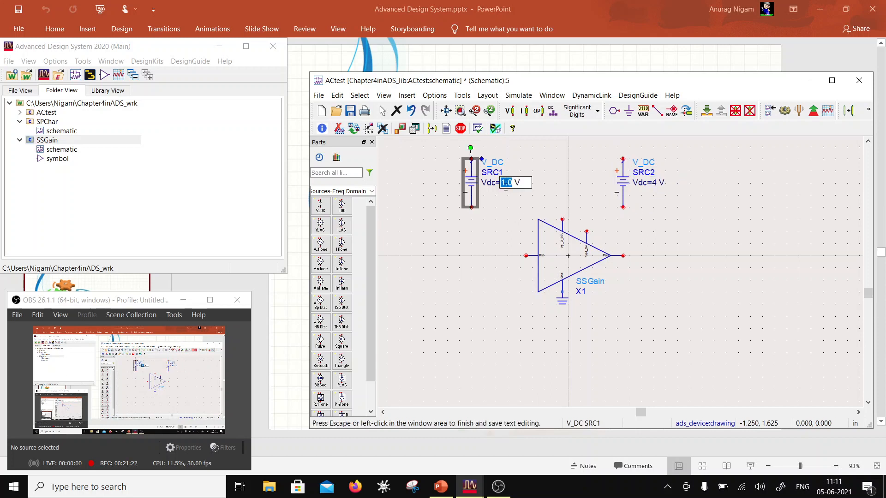
{"action": "type", "text": "-0"}
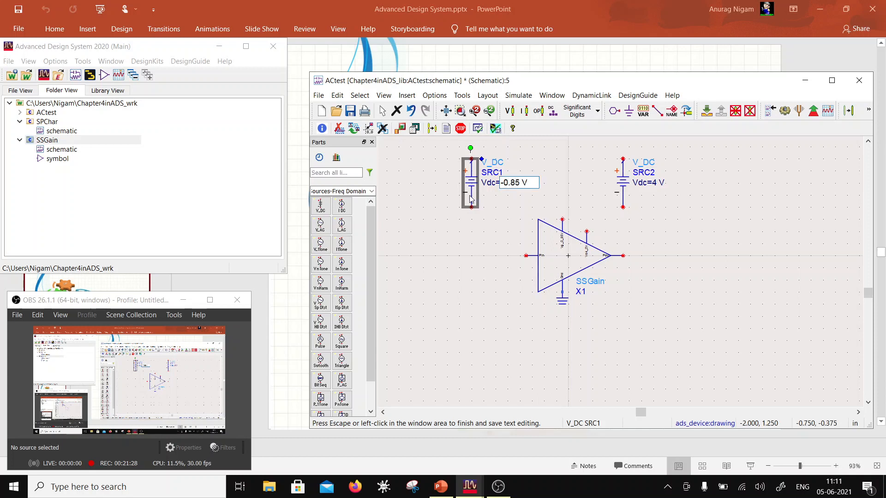
{"action": "left_click", "coordinate": [523, 186]}
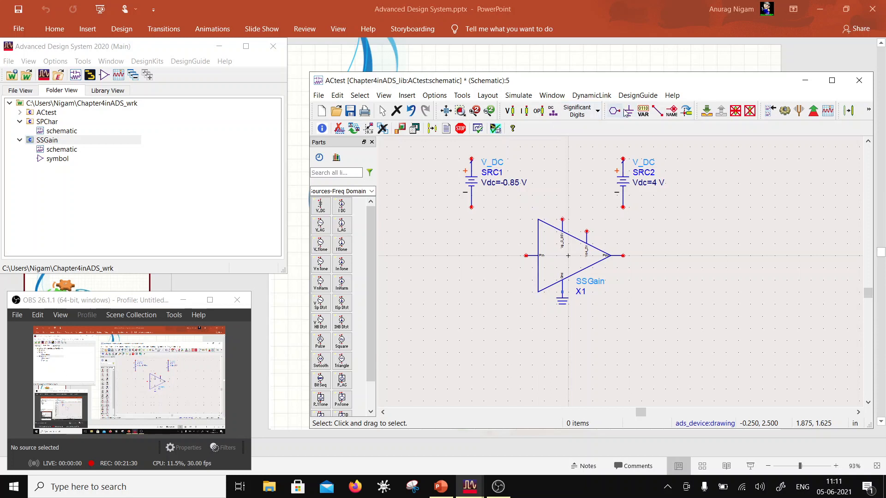
- Ground the negative terminals of both DC sources
{"action": "left_click", "coordinate": [627, 112]}
{"action": "left_click", "coordinate": [471, 207]}
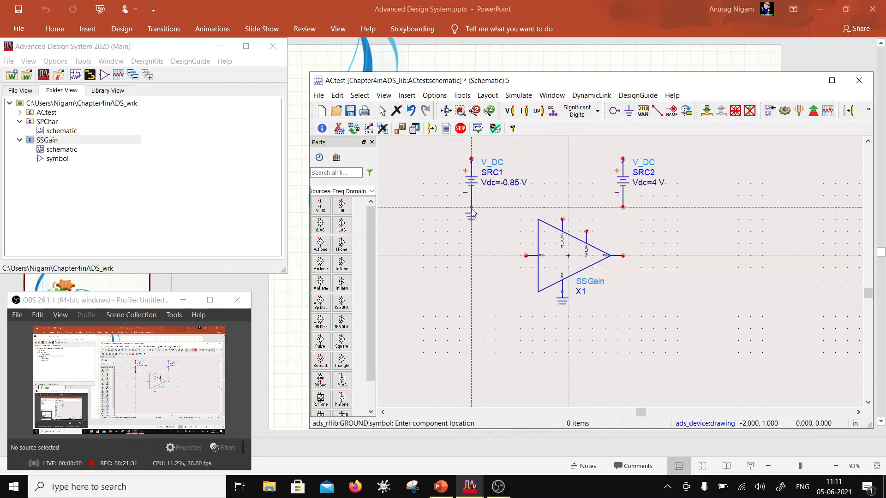
{"action": "left_click", "coordinate": [623, 207]}
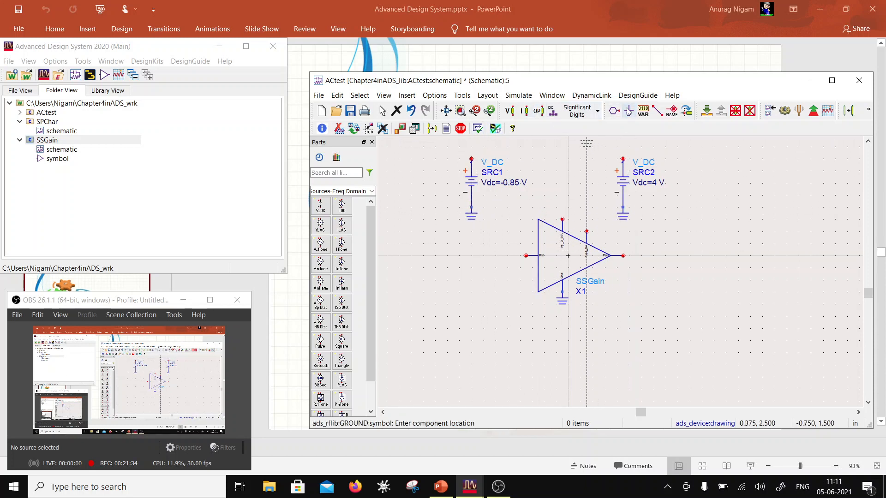
- Wire the positive terminal of the -0.85 V source to the amplifier's gate bias pin
{"action": "left_click", "coordinate": [657, 112]}
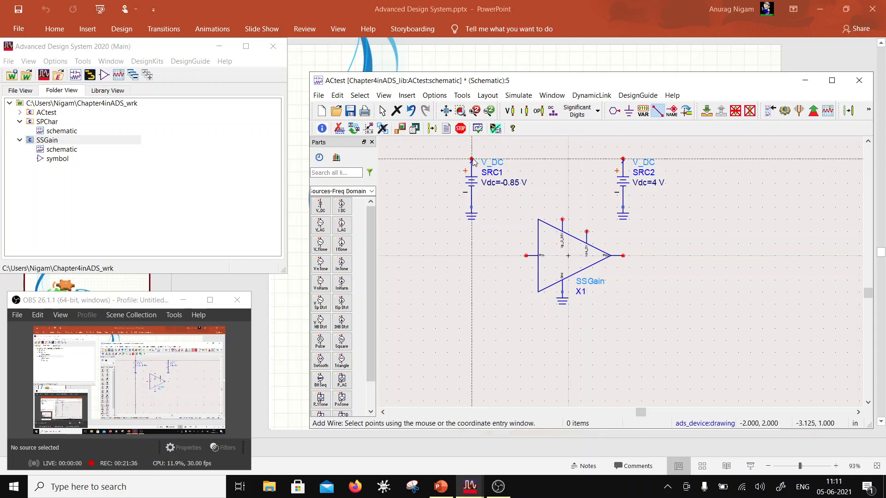
{"action": "left_click", "coordinate": [471, 159]}
{"action": "left_click", "coordinate": [564, 220]}
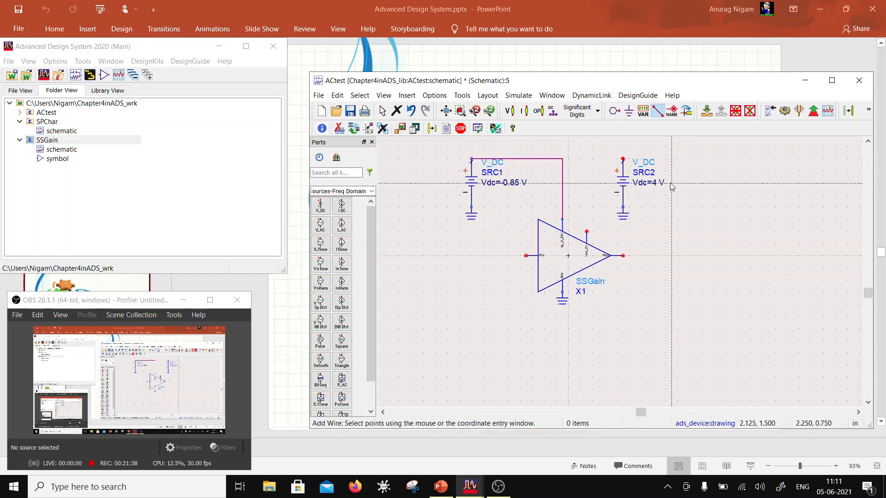
{"action": "key", "text": "Escape"}
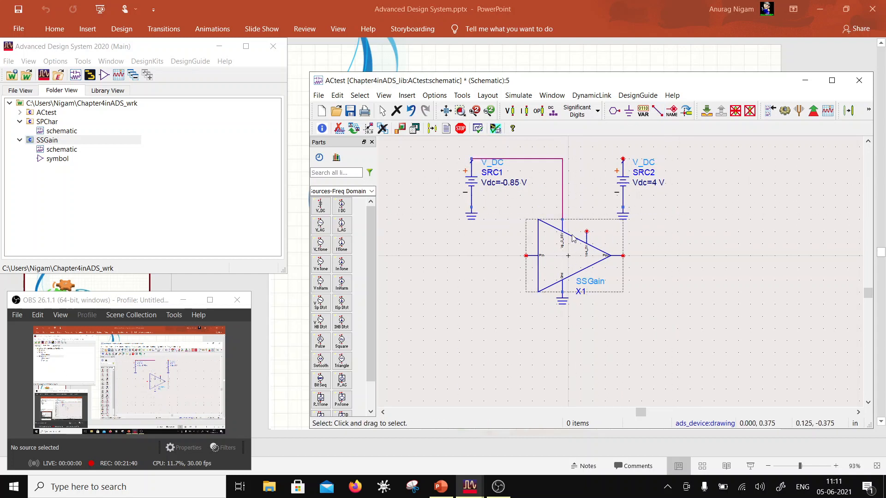
{"action": "scroll", "coordinate": [615, 244], "scroll_direction": "up", "scroll_amount": 1}
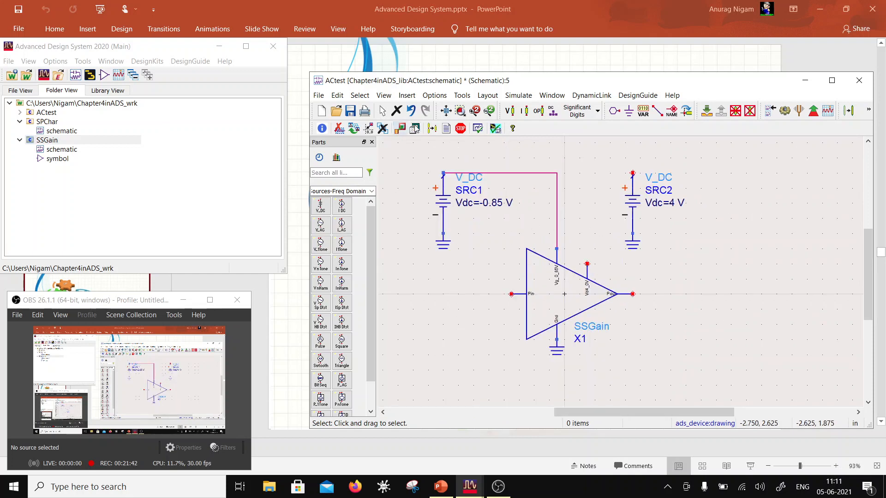
- Enlarge the schematic window and place an I_Probe from the Probe Components palette between the drain bias pin and the 4 V source
{"action": "left_click", "coordinate": [371, 191]}
{"action": "scroll", "coordinate": [348, 258], "scroll_direction": "down", "scroll_amount": 1}
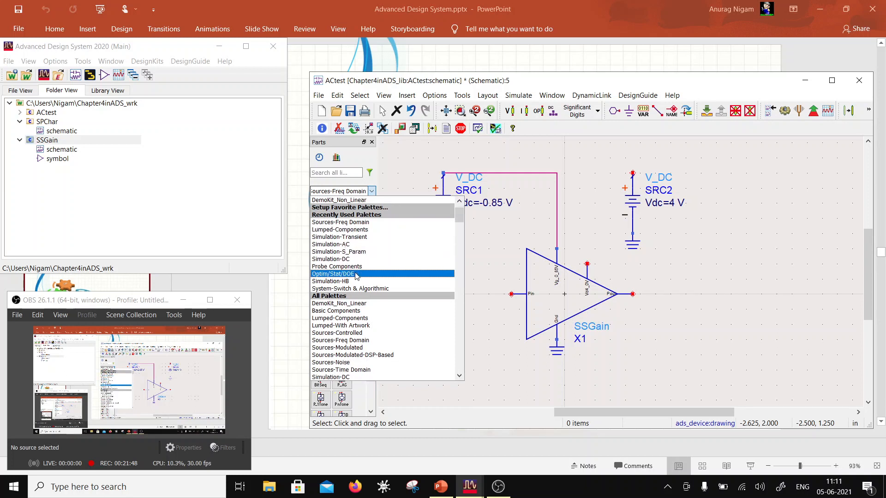
{"action": "left_click", "coordinate": [356, 266]}
{"action": "left_click", "coordinate": [321, 206]}
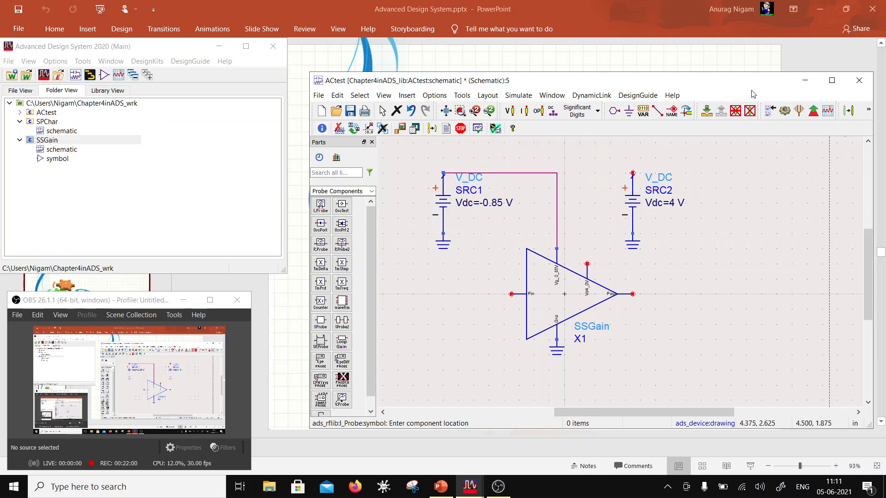
{"action": "left_click_drag", "start_coordinate": [745, 86], "coordinate": [636, 72]}
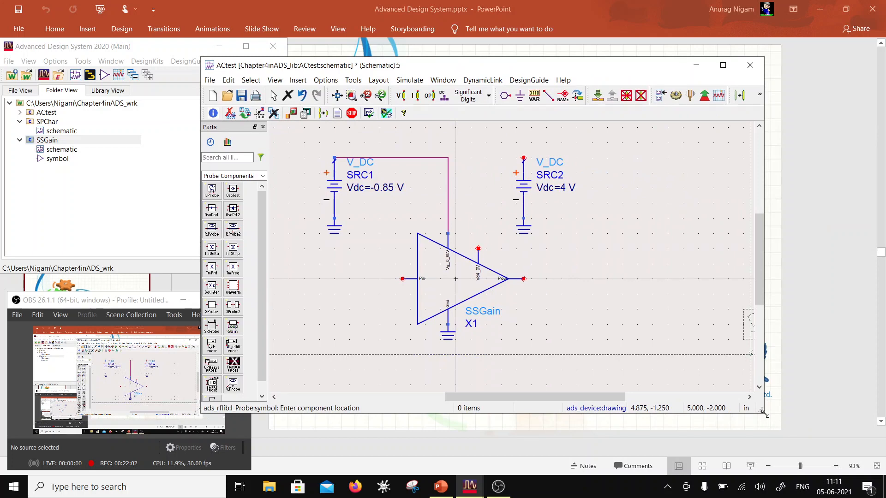
{"action": "left_click_drag", "start_coordinate": [764, 414], "coordinate": [812, 450]}
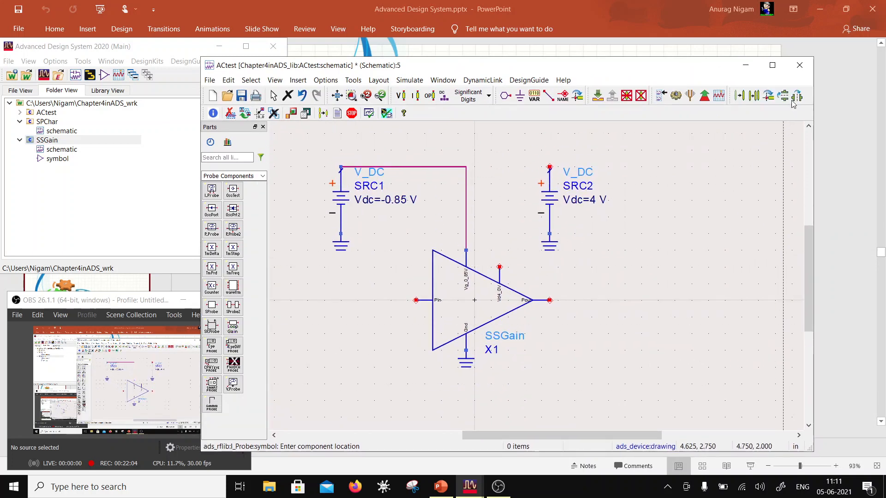
{"action": "left_click", "coordinate": [524, 169]}
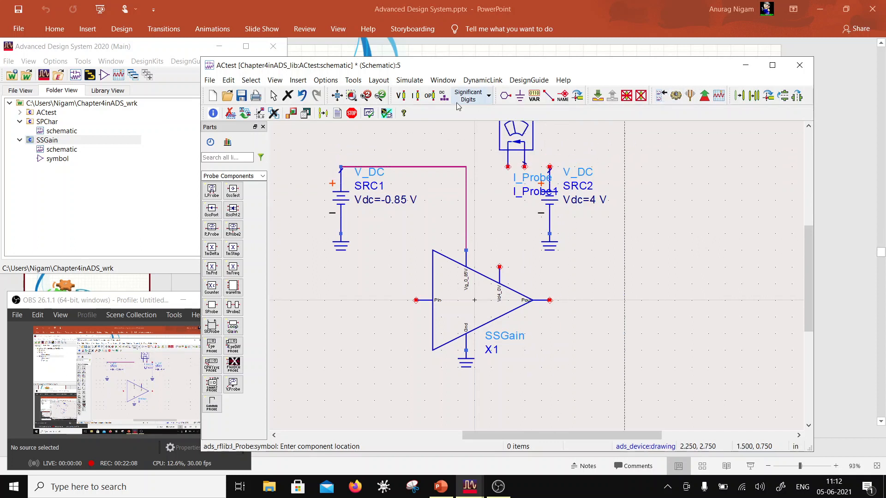
- Wire the current probe in series between the amplifier's drain bias pin and the positive terminal of the 4 V source
{"action": "left_click", "coordinate": [554, 95]}
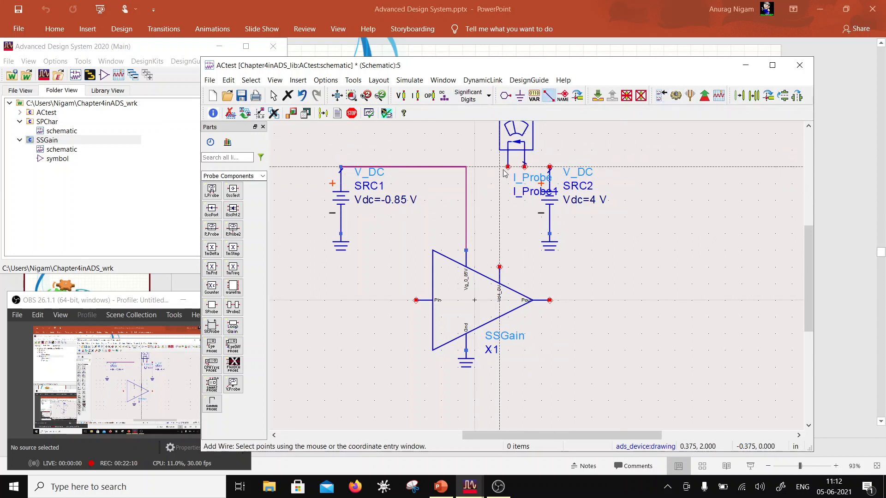
{"action": "left_click", "coordinate": [499, 266]}
{"action": "left_click", "coordinate": [508, 167]}
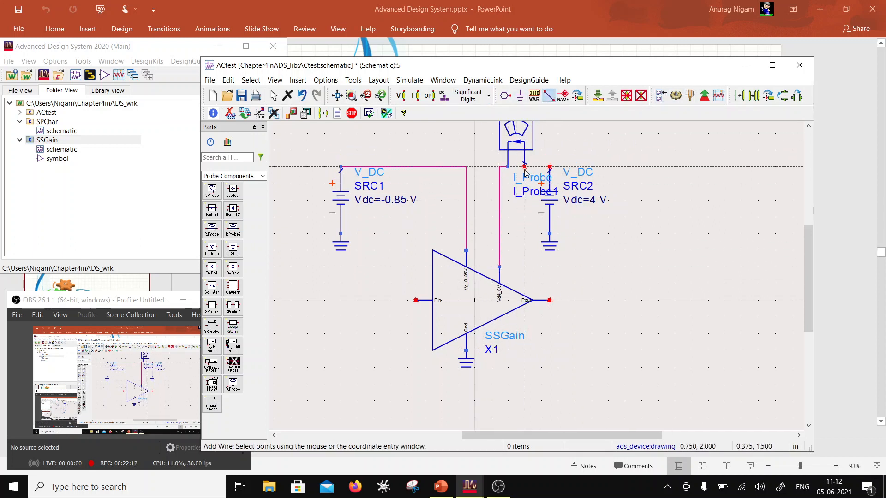
{"action": "left_click", "coordinate": [549, 167]}
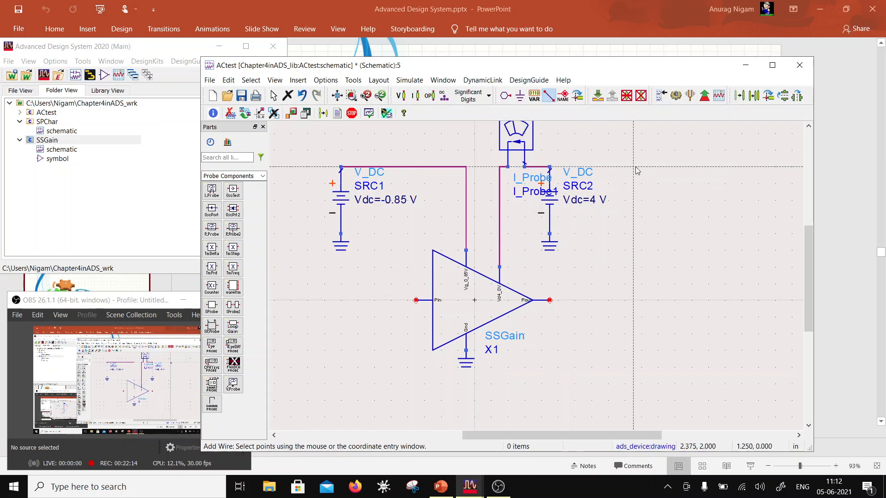
{"action": "key", "text": "Escape"}
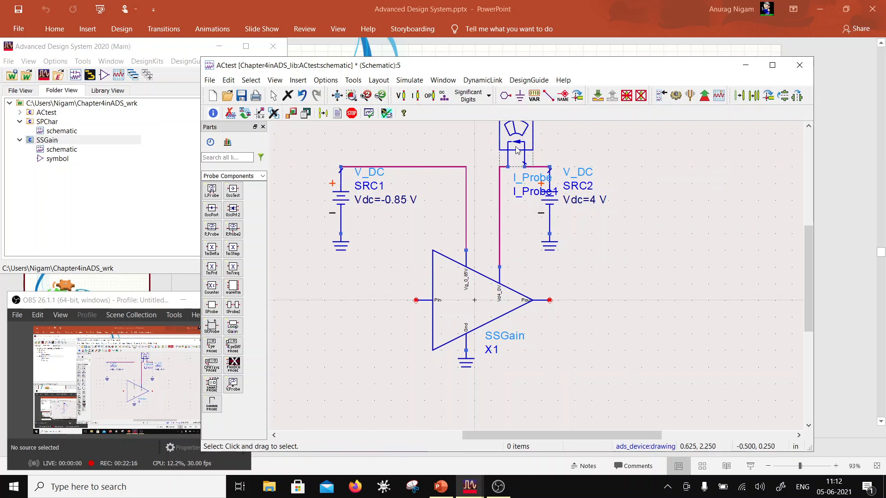
- Move the current probe's label up beside the probe, clear of the source, and rename the probe Ids
{"action": "key", "text": "F5"}
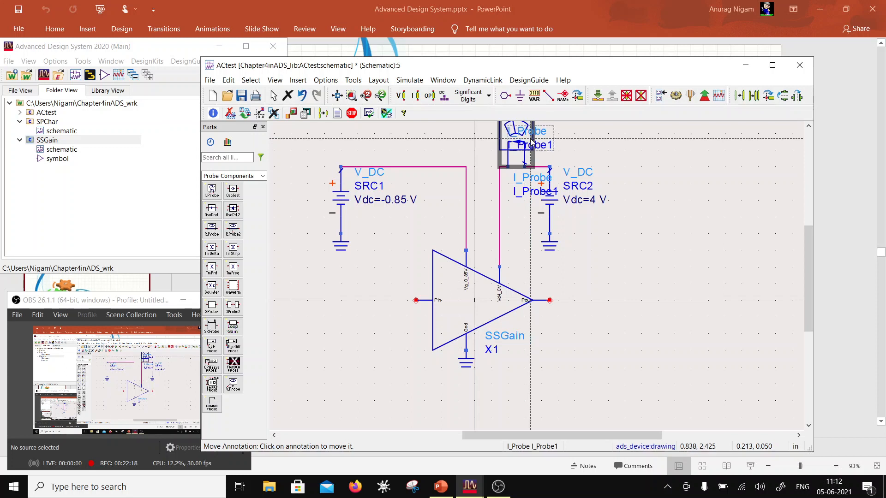
{"action": "key", "text": "Escape"}
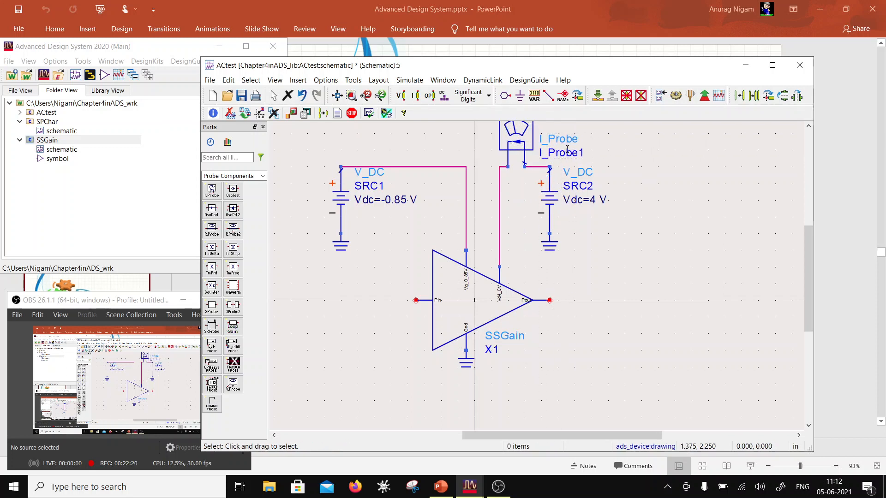
{"action": "double_click", "coordinate": [566, 150]}
{"action": "double_click", "coordinate": [551, 155]}
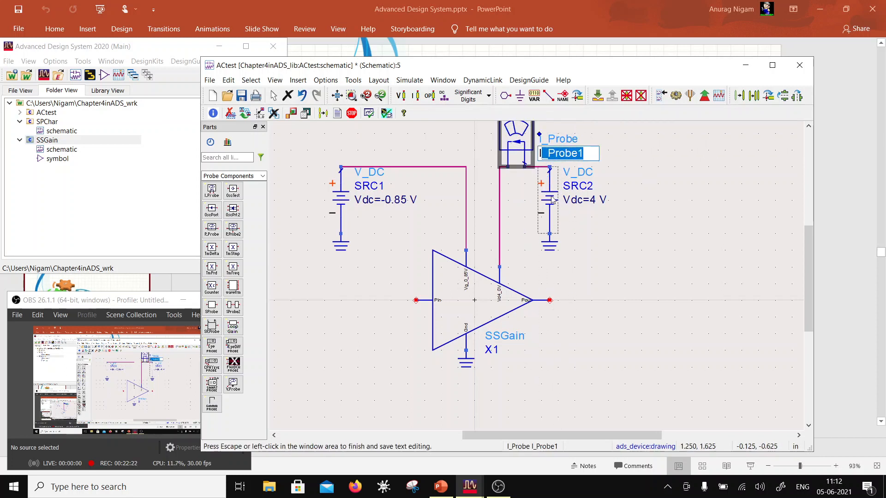
{"action": "type", "text": "Ids"}
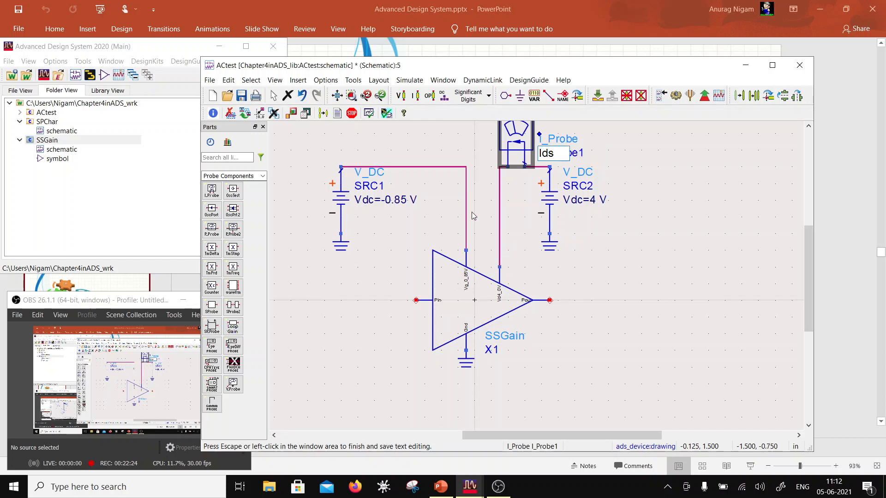
- Place a vertical 50 Ohm resistor from the Lumped-Components palette on the amplifier's output side and ground its lower terminal
{"action": "left_click", "coordinate": [583, 303]}
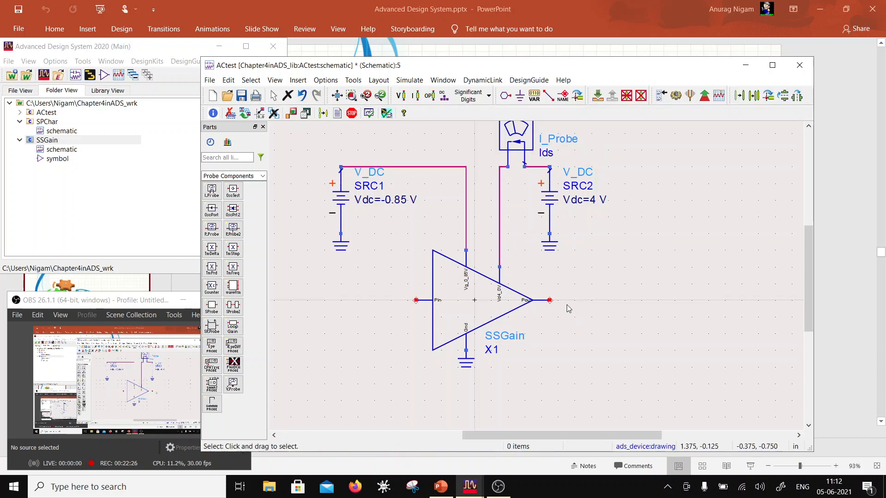
{"action": "scroll", "coordinate": [584, 305], "scroll_direction": "down", "scroll_amount": 1}
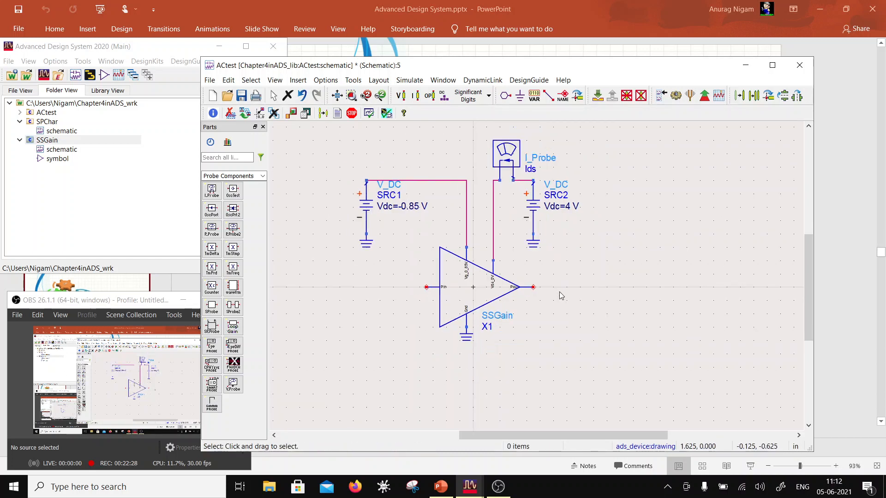
{"action": "left_click", "coordinate": [261, 176]}
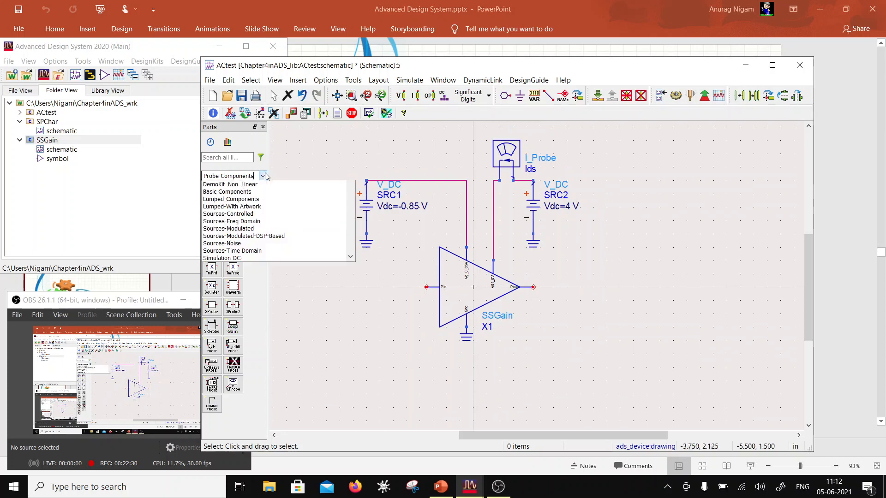
{"action": "left_click", "coordinate": [224, 221]}
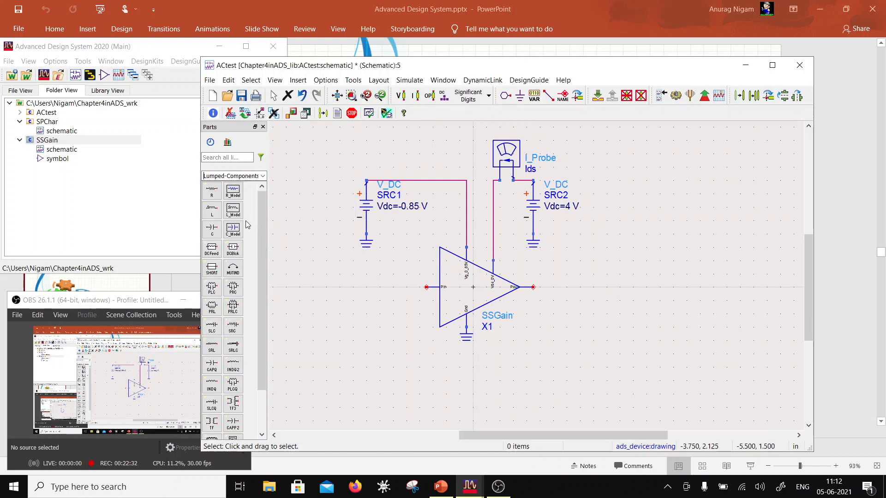
{"action": "left_click", "coordinate": [212, 190]}
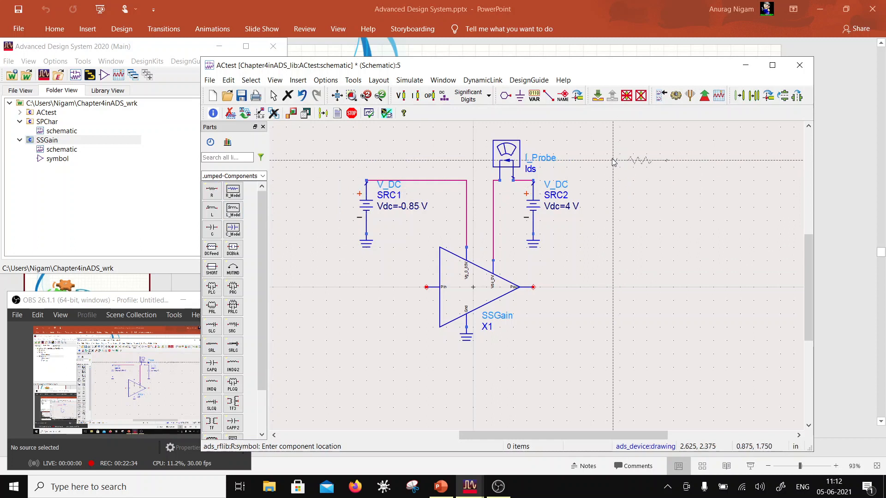
{"action": "left_click", "coordinate": [606, 287]}
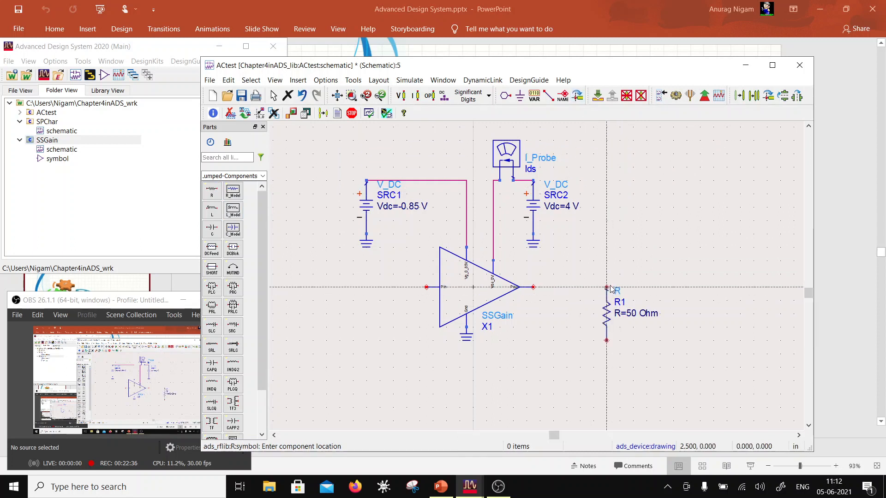
{"action": "left_click", "coordinate": [520, 95]}
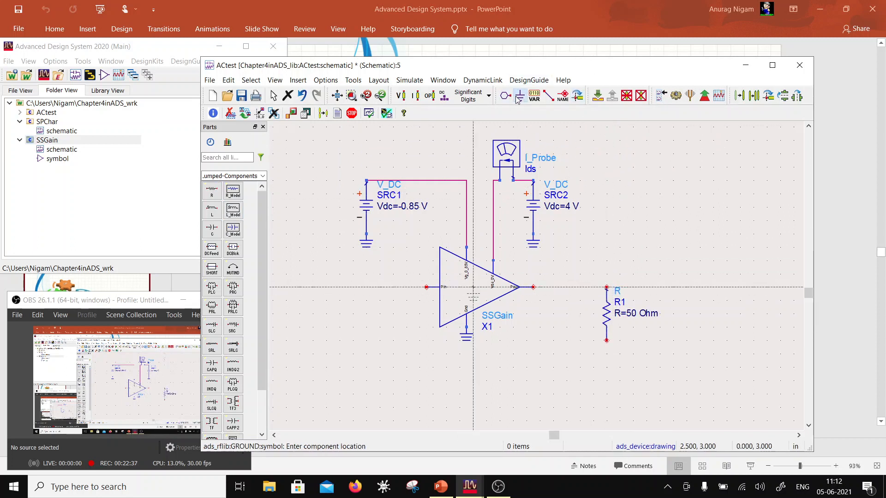
{"action": "left_click", "coordinate": [606, 342]}
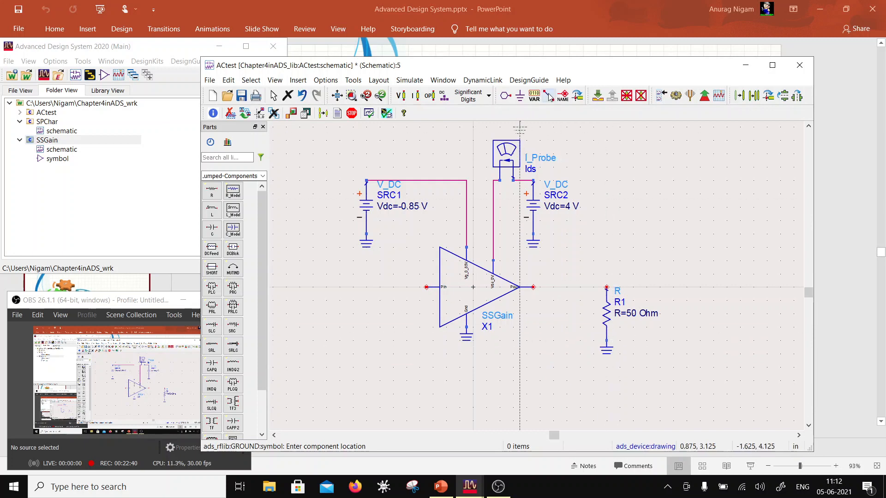
- Wire the upper terminal of the 50 Ohm resistor to the amplifier's Pout pin
{"action": "left_click", "coordinate": [548, 96]}
{"action": "left_click", "coordinate": [606, 287]}
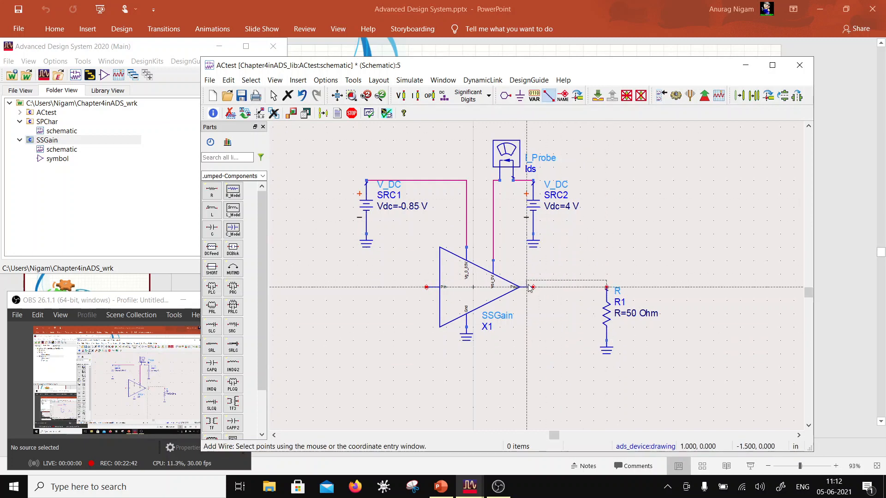
{"action": "left_click", "coordinate": [531, 287]}
- Place a P_AC power source from the Sources-Freq Domain palette on the amplifier's input side and open its Pac value
{"action": "left_click", "coordinate": [263, 176]}
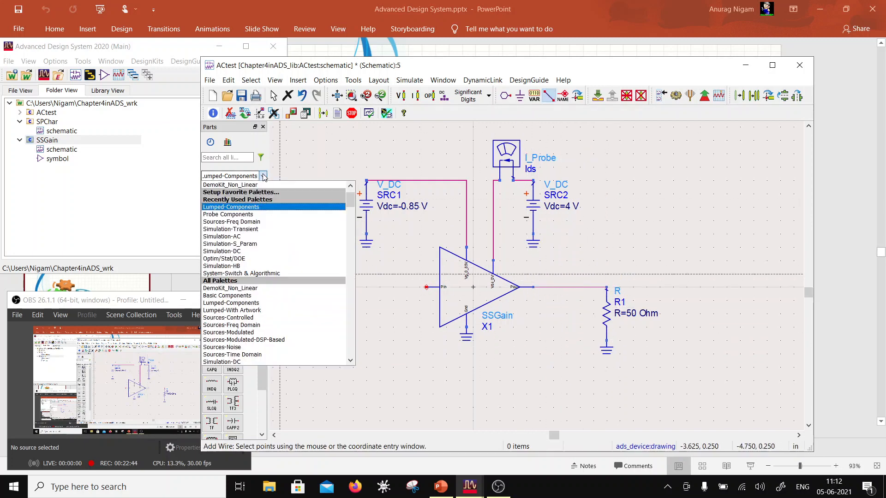
{"action": "left_click", "coordinate": [258, 223]}
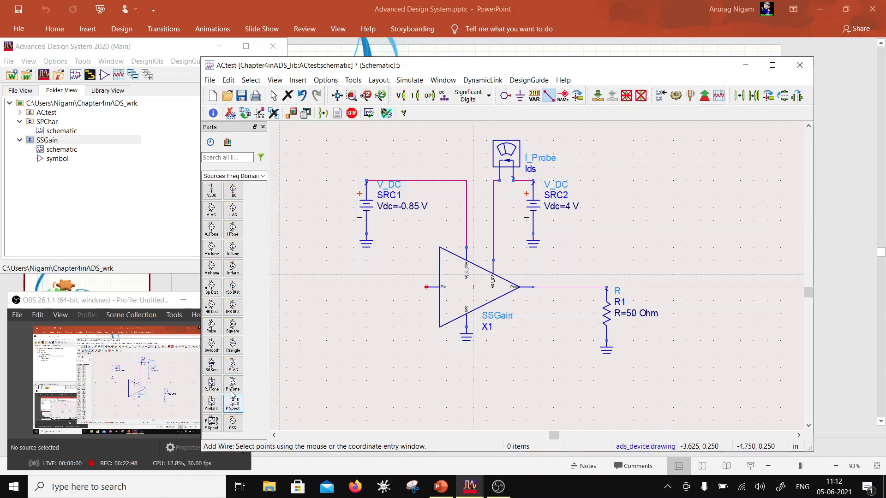
{"action": "left_click", "coordinate": [233, 364]}
{"action": "left_click", "coordinate": [339, 285]}
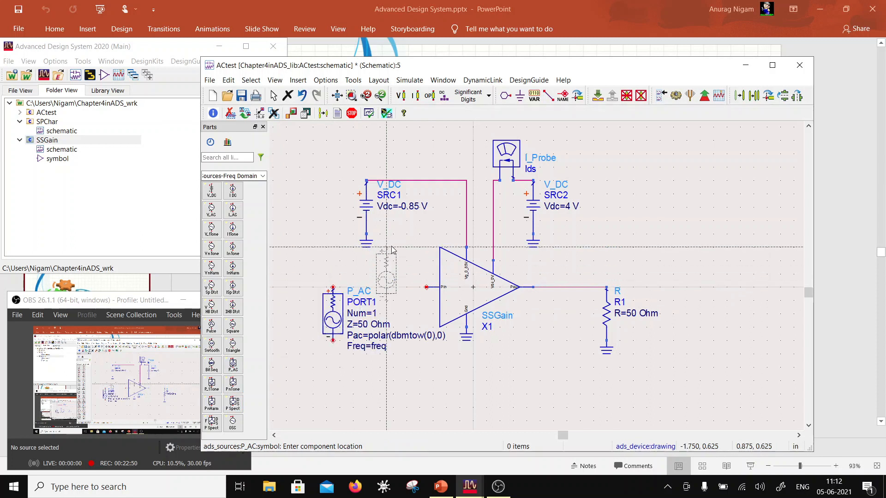
{"action": "key", "text": "Escape"}
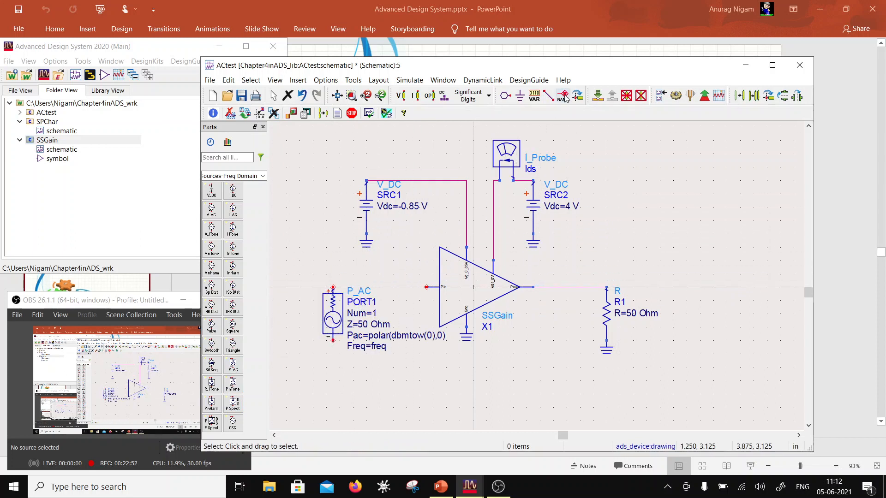
{"action": "left_click", "coordinate": [432, 336]}
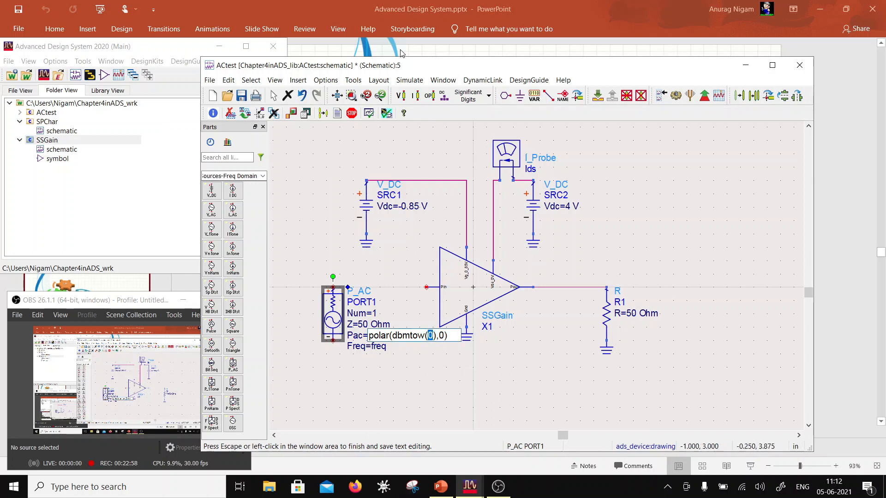
- Ground the negative terminal of the P_AC source and wire its positive terminal to the amplifier's Pin pin
{"action": "left_click", "coordinate": [520, 96]}
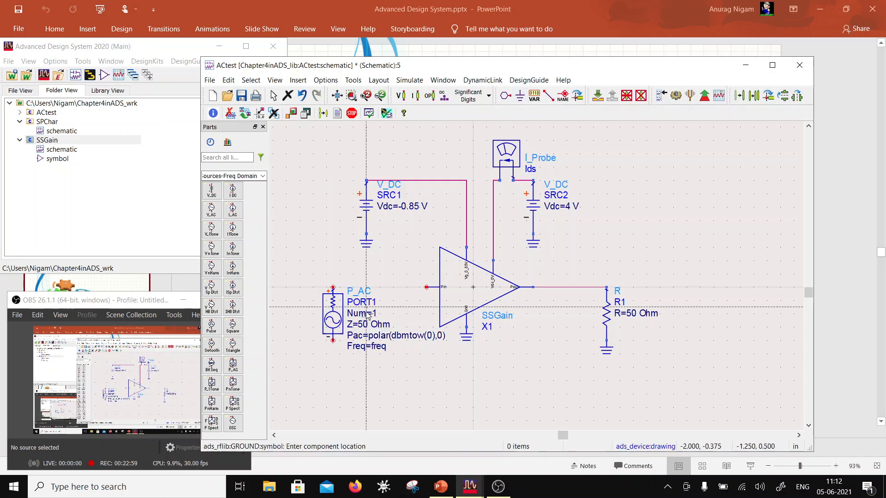
{"action": "left_click", "coordinate": [333, 341]}
{"action": "left_click", "coordinate": [548, 96]}
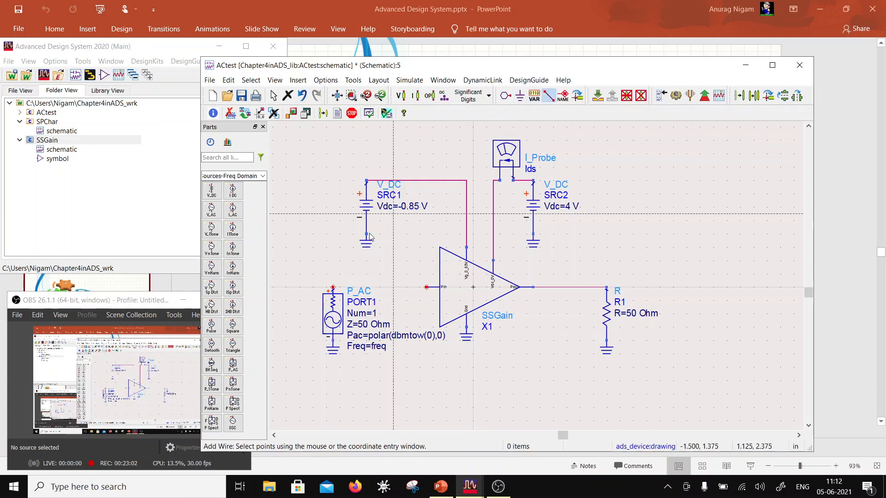
{"action": "left_click", "coordinate": [333, 287]}
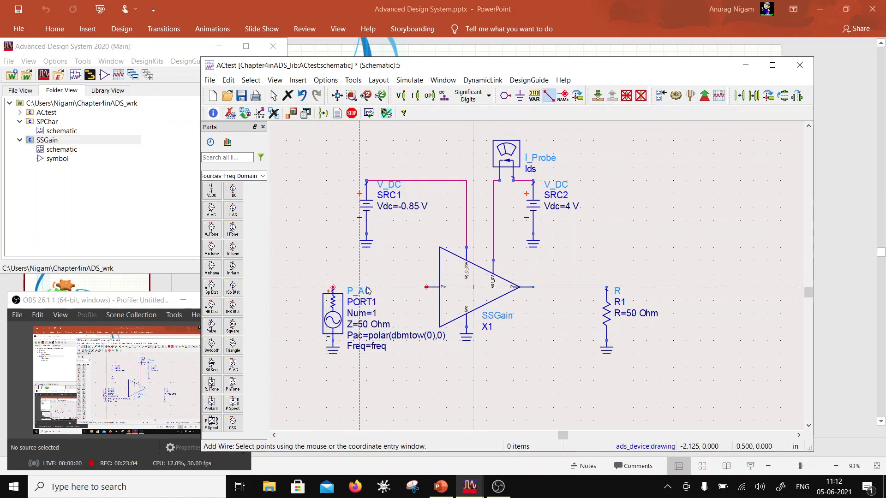
{"action": "left_click", "coordinate": [425, 287]}
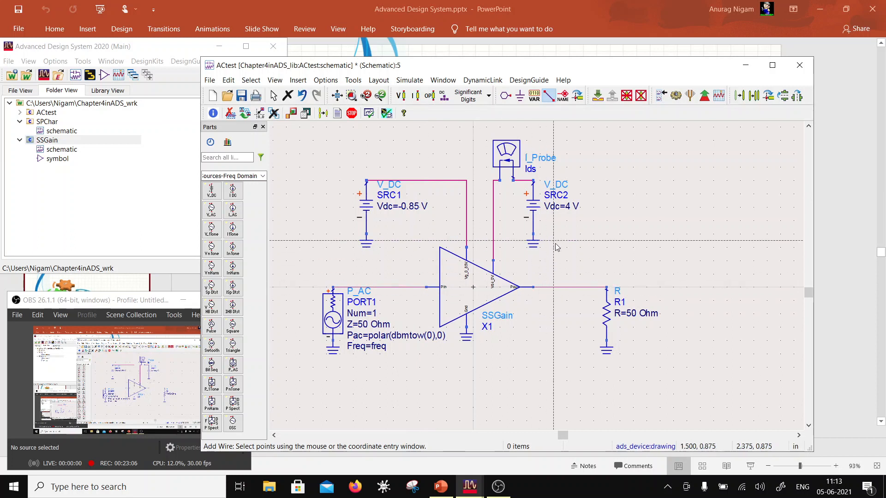
{"action": "key", "text": "Escape"}
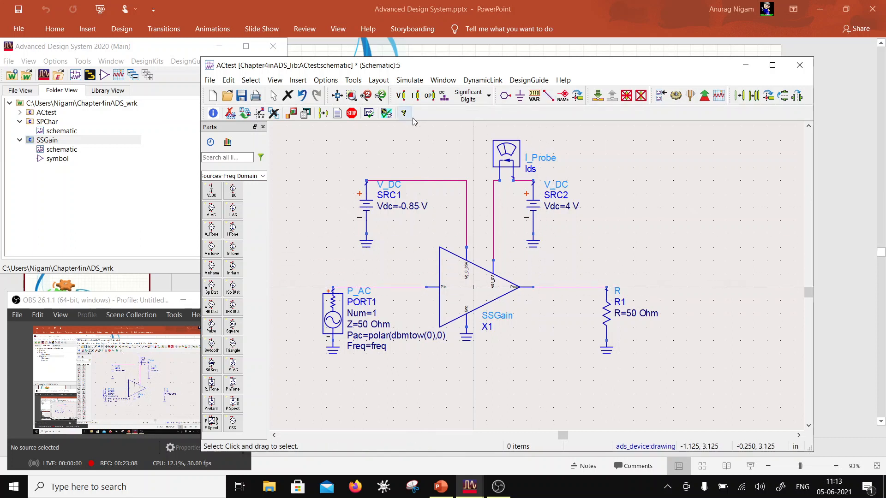
- Label the amplifier's input wire Vin and its output wire Vout
{"action": "left_click", "coordinate": [564, 95]}
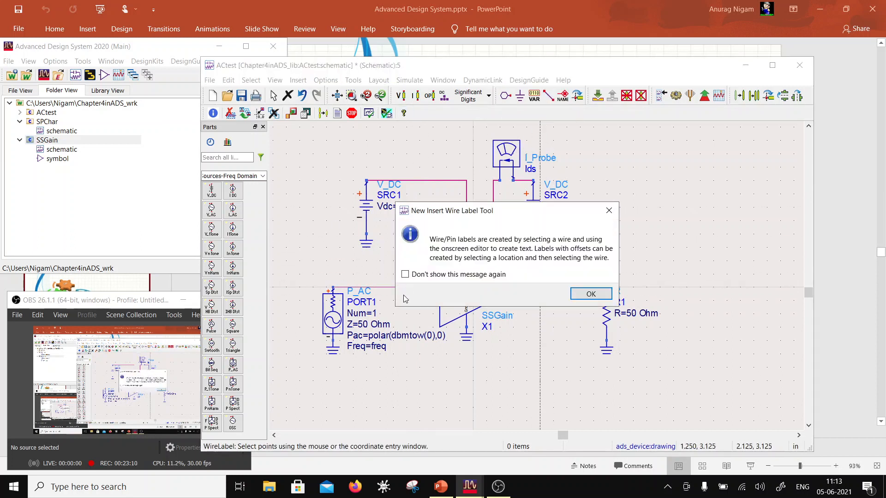
{"action": "left_click", "coordinate": [590, 293]}
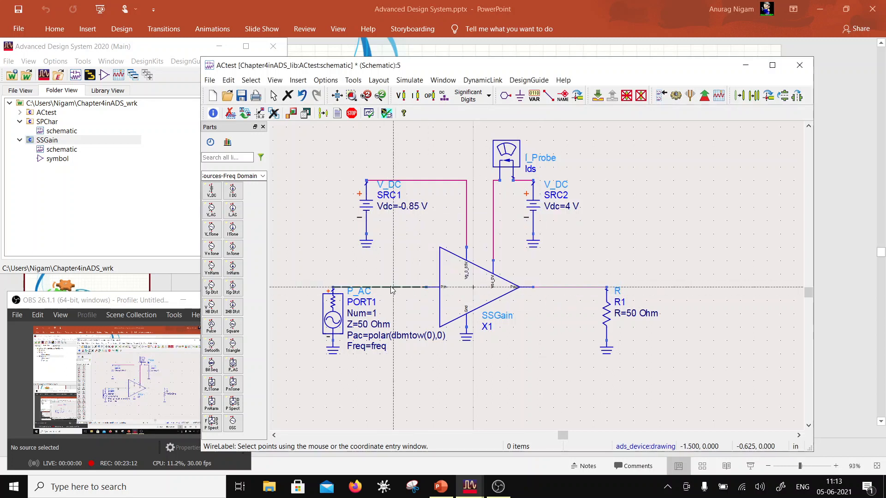
{"action": "left_click", "coordinate": [421, 287]}
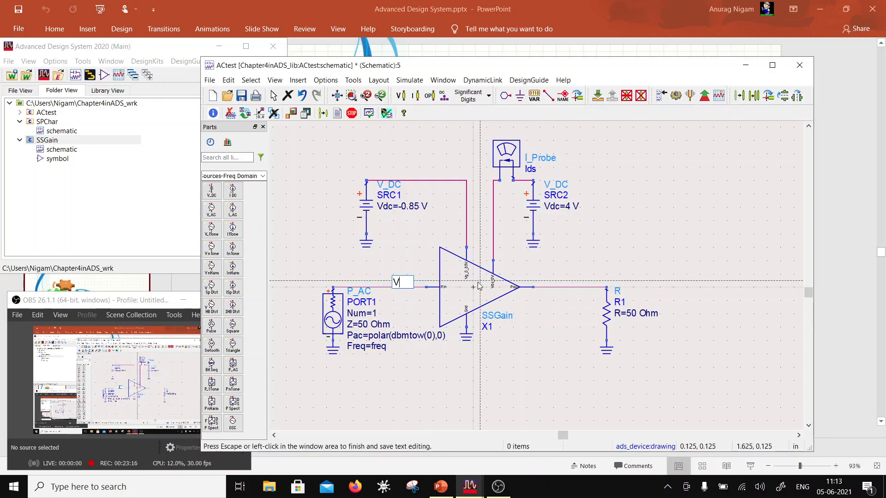
{"action": "left_click", "coordinate": [567, 293]}
{"action": "left_click", "coordinate": [567, 288]}
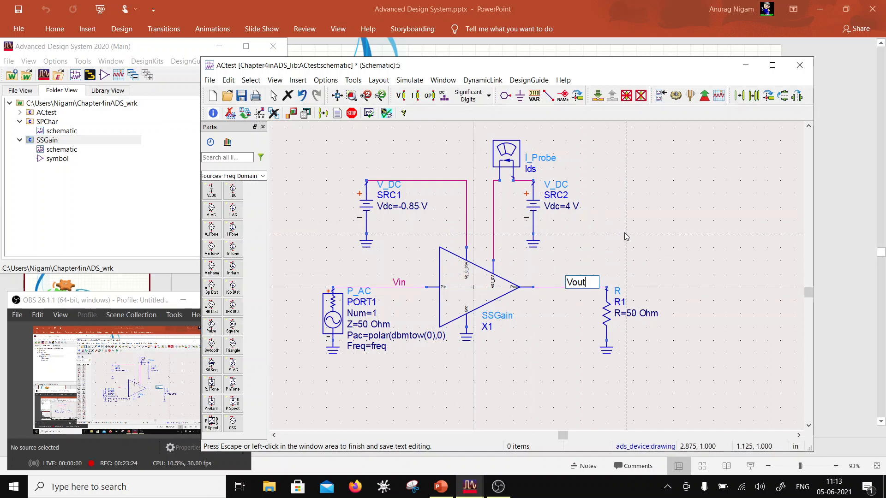
{"action": "left_click", "coordinate": [641, 230]}
{"action": "key", "text": "Escape"}
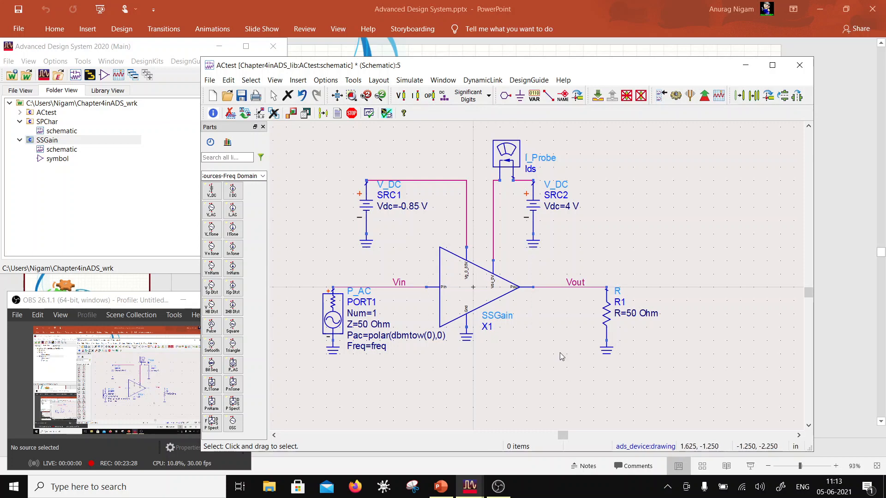
- Place the Demo Kit Tech Include component from the DemoKit_Non_Linear palette in the free area beside the 4 V source
{"action": "scroll", "coordinate": [550, 297], "scroll_direction": "down", "scroll_amount": 1}
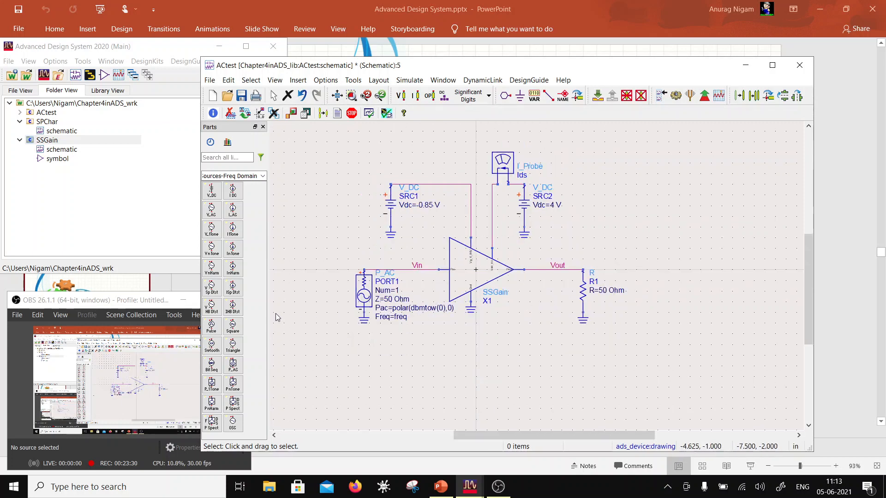
{"action": "left_click", "coordinate": [263, 177]}
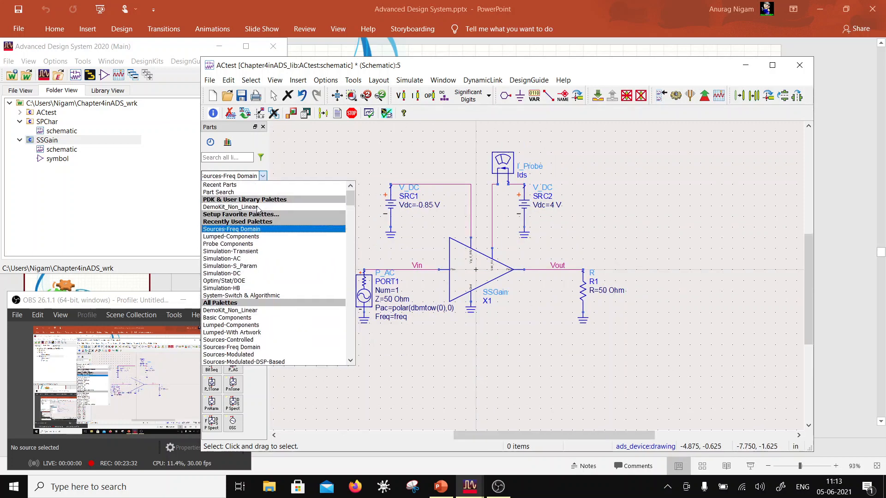
{"action": "left_click", "coordinate": [255, 208]}
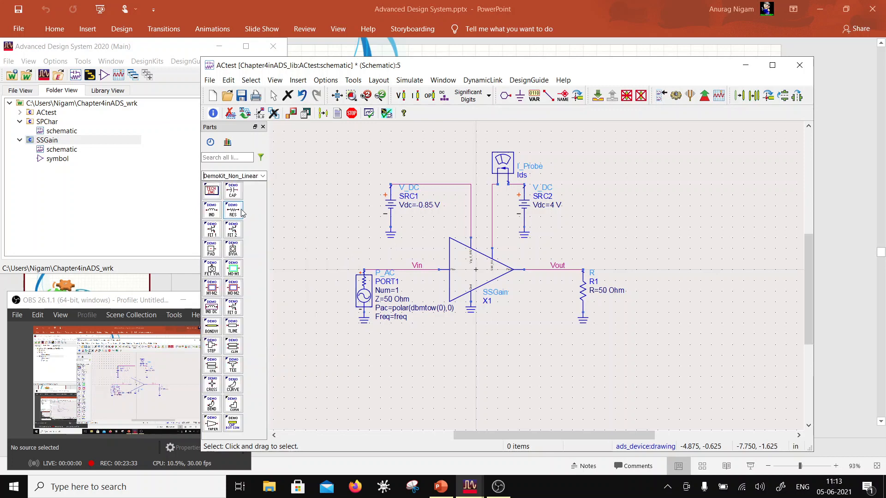
{"action": "left_click", "coordinate": [211, 190]}
{"action": "left_click", "coordinate": [637, 163]}
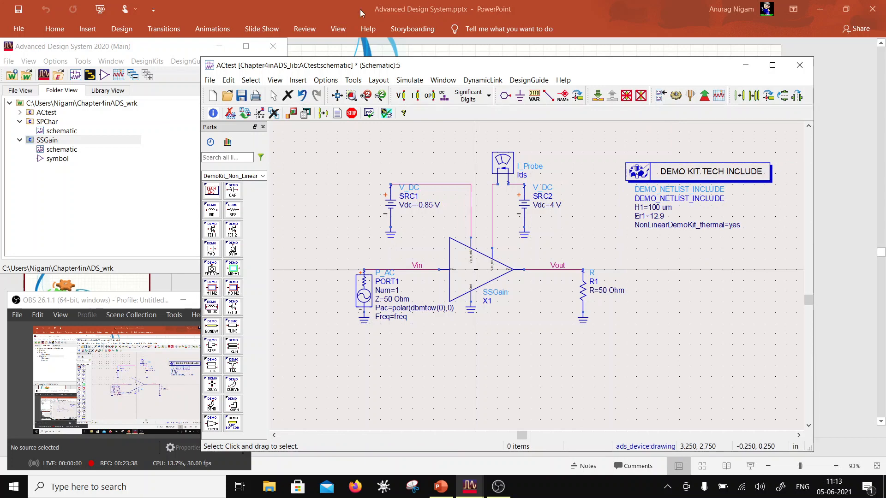
- Place an AC simulation controller from the Simulation-AC palette below the Demo Kit Tech Include component
{"action": "left_click", "coordinate": [263, 176]}
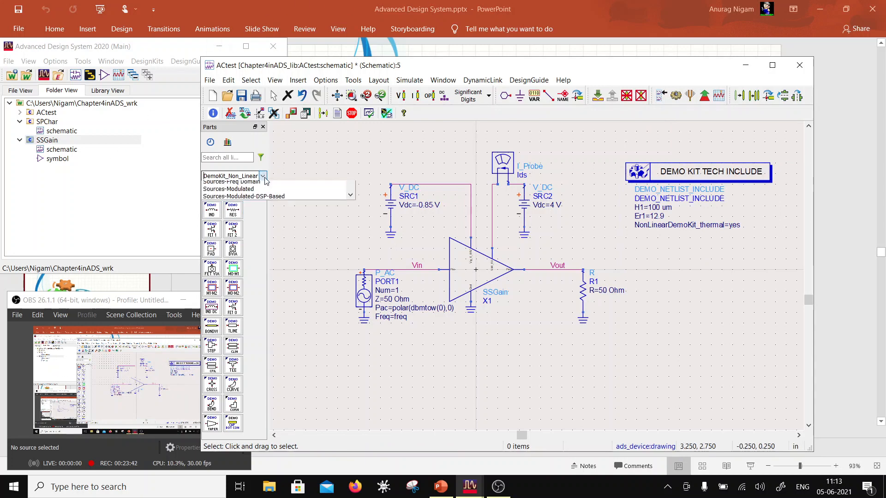
{"action": "left_click", "coordinate": [223, 258]}
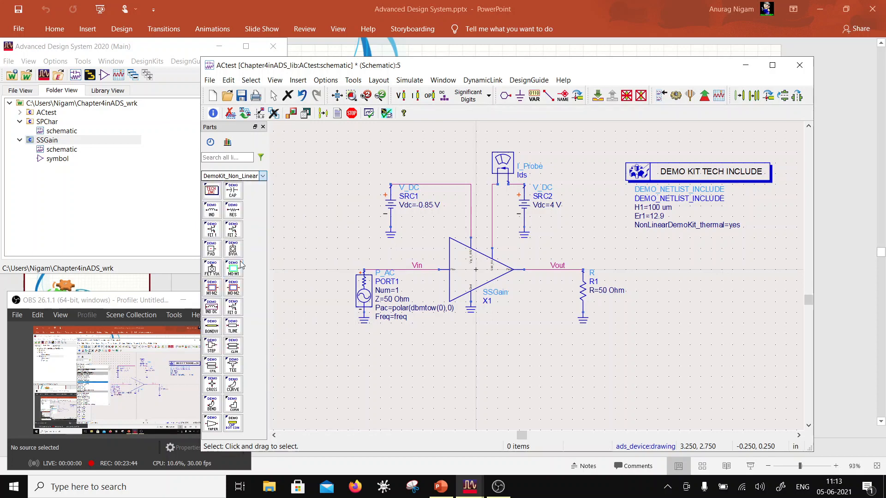
{"action": "left_click", "coordinate": [212, 190]}
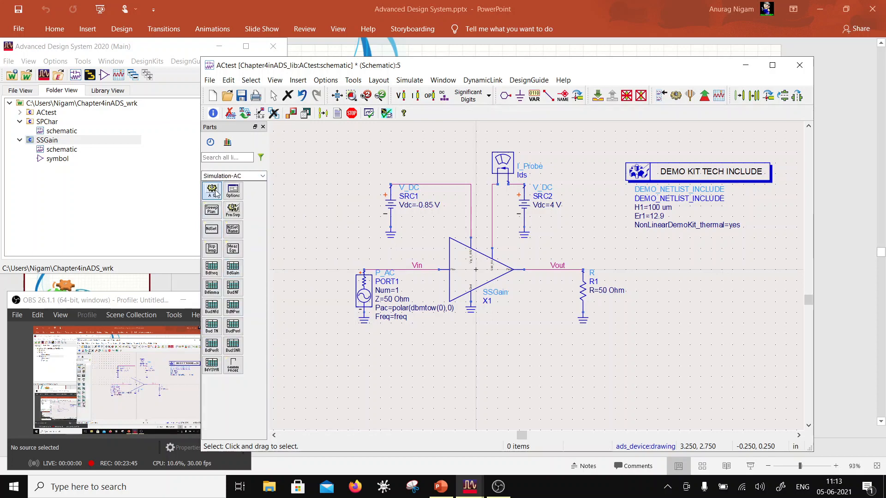
{"action": "left_click", "coordinate": [625, 256]}
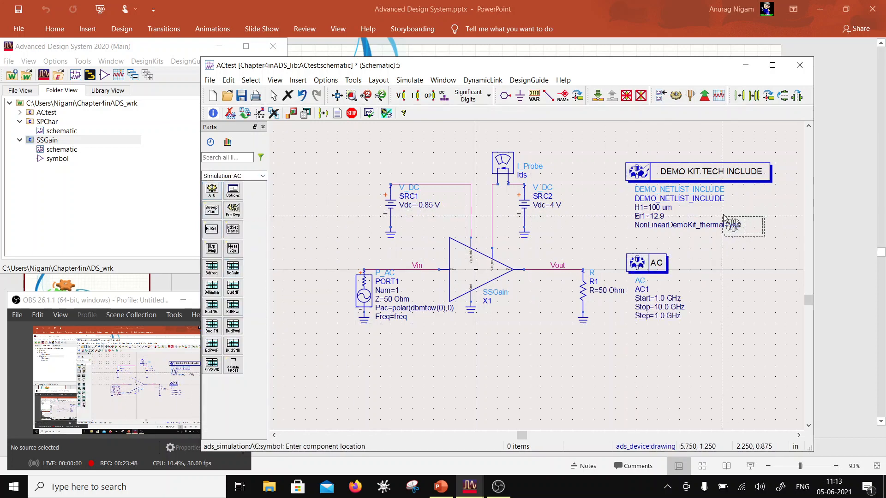
{"action": "key", "text": "Escape"}
- Set the AC controller's frequency sweep type to Single point at 7 GHz
{"action": "double_click", "coordinate": [646, 262]}
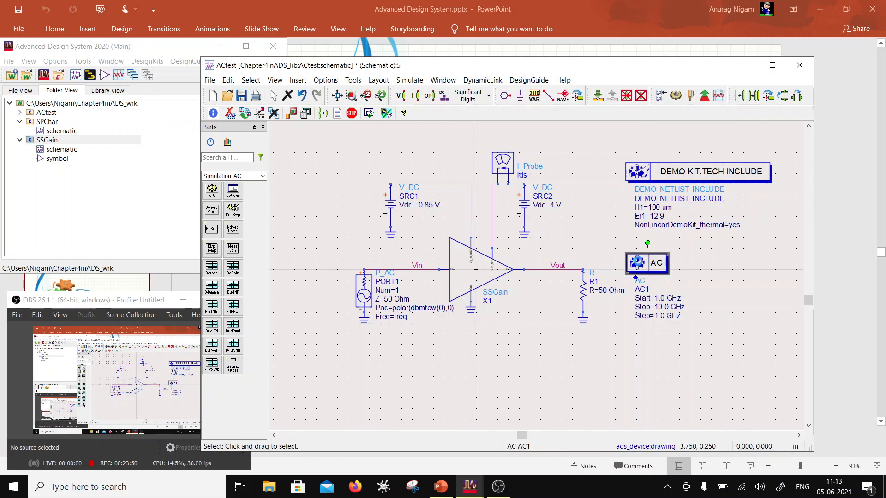
{"action": "left_click", "coordinate": [353, 199]}
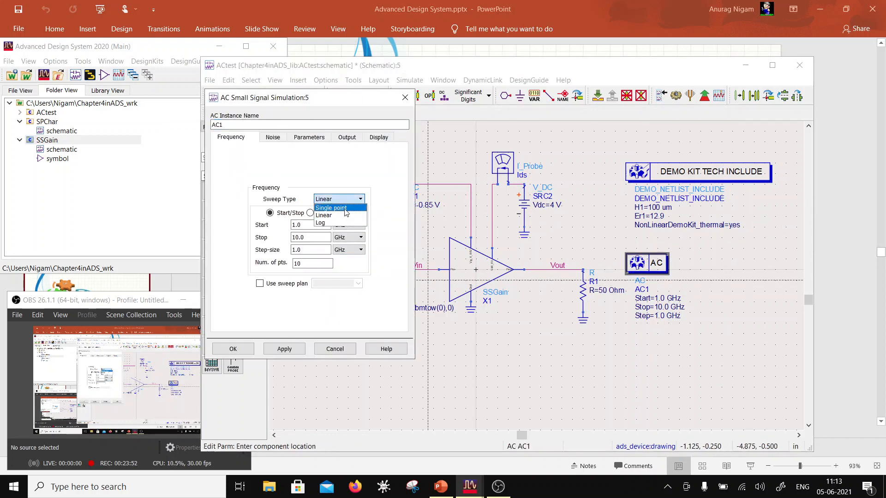
{"action": "left_click", "coordinate": [323, 206]}
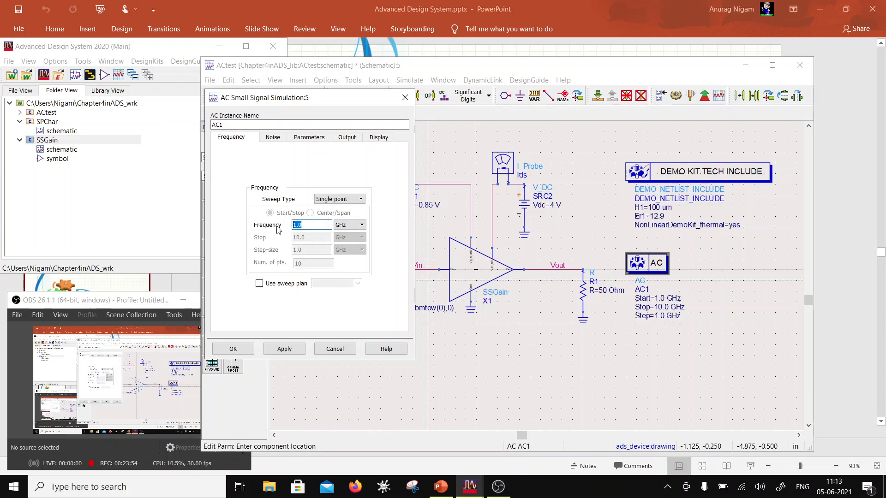
{"action": "left_click", "coordinate": [284, 348]}
{"action": "left_click", "coordinate": [233, 349]}
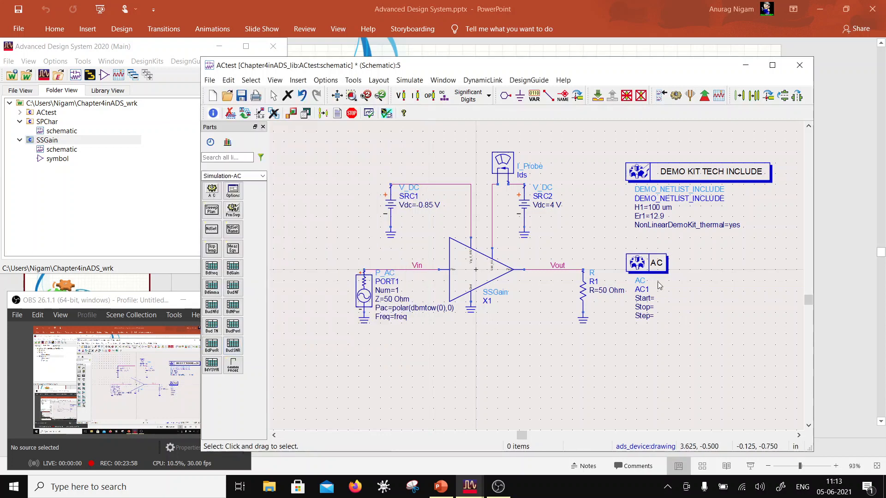
- Show only the Freq parameter of the AC controller on the schematic, hiding Start, Stop and Step
{"action": "double_click", "coordinate": [667, 262]}
{"action": "left_click", "coordinate": [376, 137]}
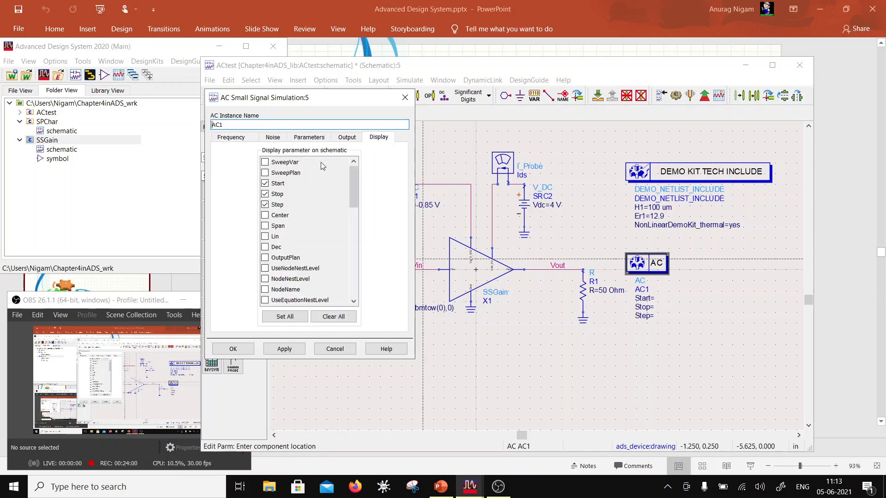
{"action": "scroll", "coordinate": [267, 240], "scroll_direction": "down", "scroll_amount": 5}
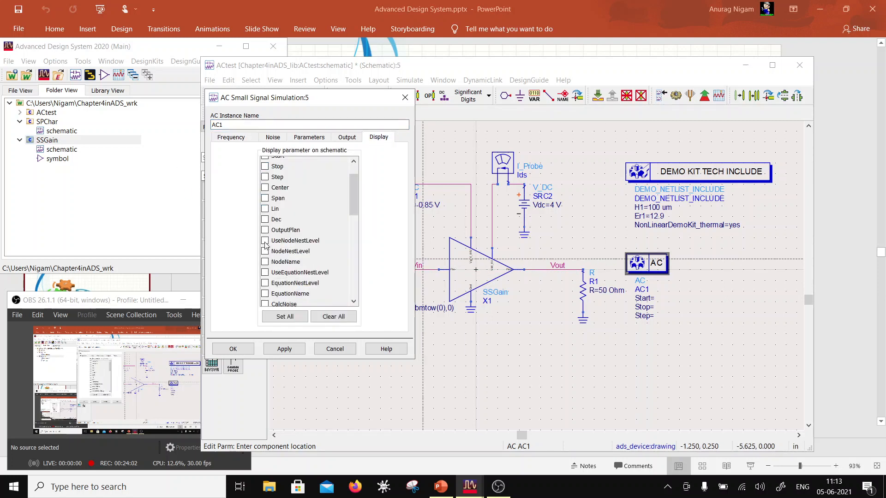
{"action": "left_click", "coordinate": [265, 282]}
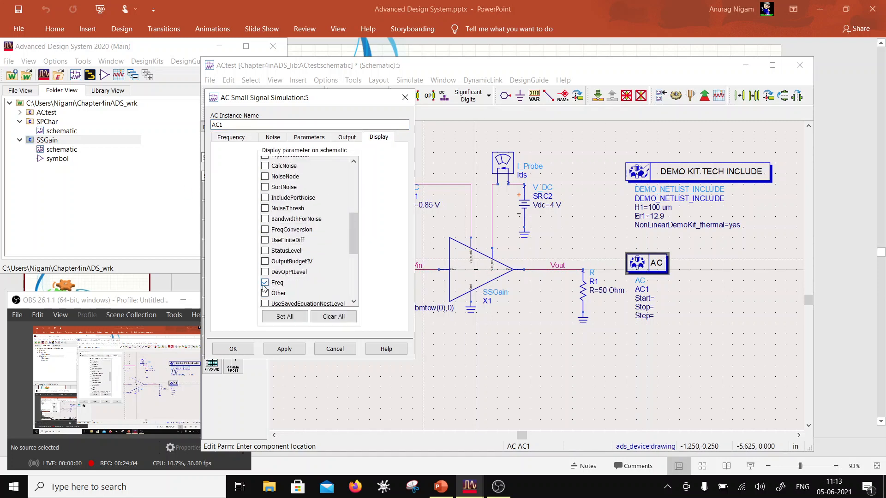
{"action": "left_click", "coordinate": [233, 349]}
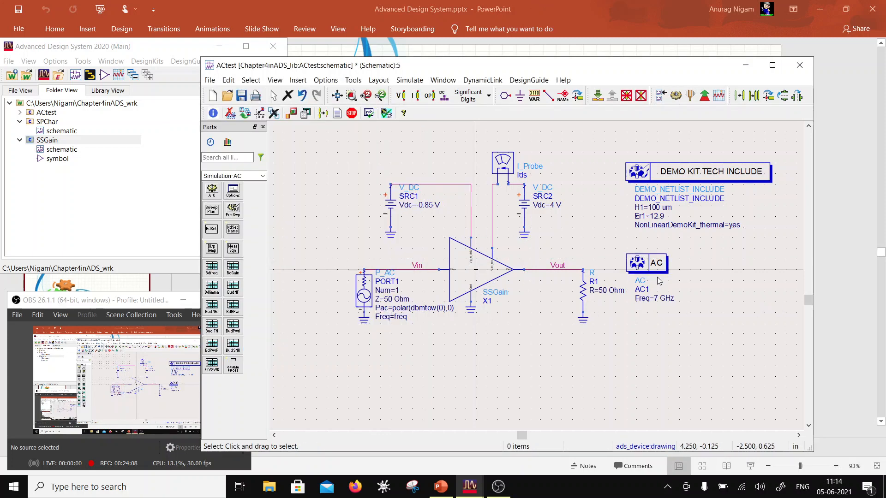
- Enable noise calculation in the AC controller for nodes Vout and Vin, and save the schematic
{"action": "double_click", "coordinate": [646, 263]}
{"action": "left_click", "coordinate": [272, 140]}
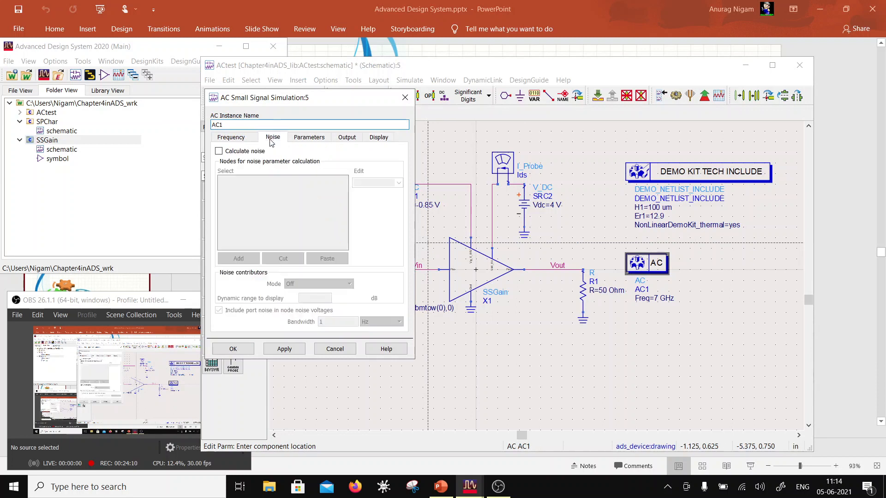
{"action": "left_click", "coordinate": [219, 151]}
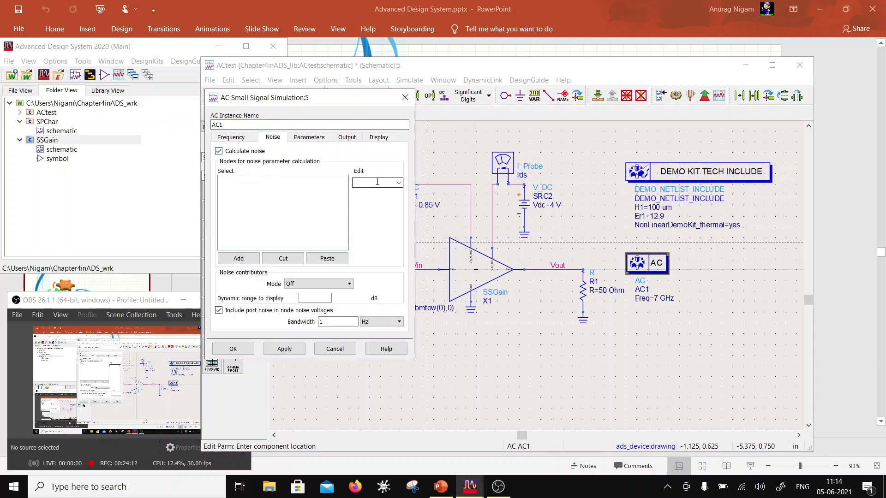
{"action": "left_click", "coordinate": [399, 183]}
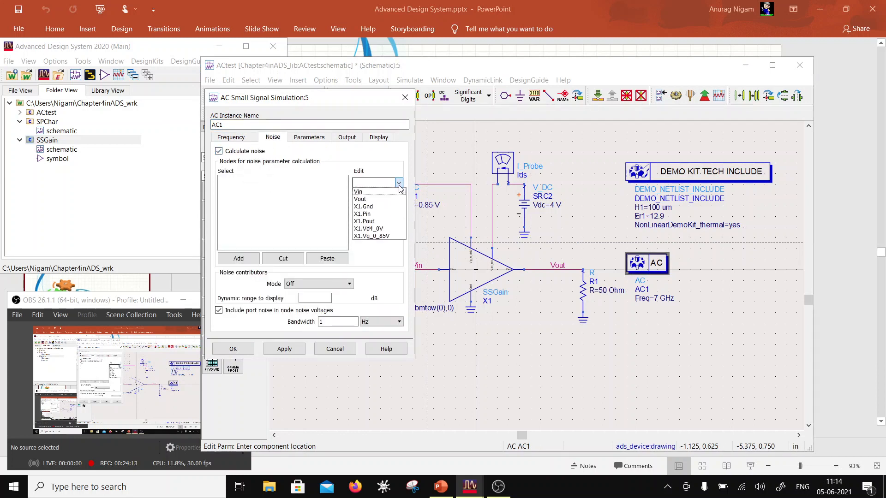
{"action": "left_click", "coordinate": [379, 202]}
{"action": "left_click", "coordinate": [239, 258]}
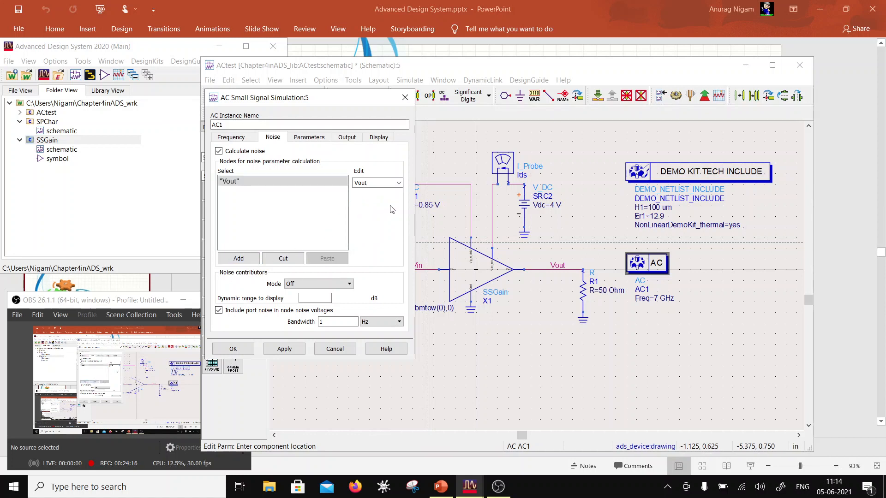
{"action": "left_click", "coordinate": [398, 183]}
{"action": "left_click", "coordinate": [359, 191]}
{"action": "left_click", "coordinate": [238, 258]}
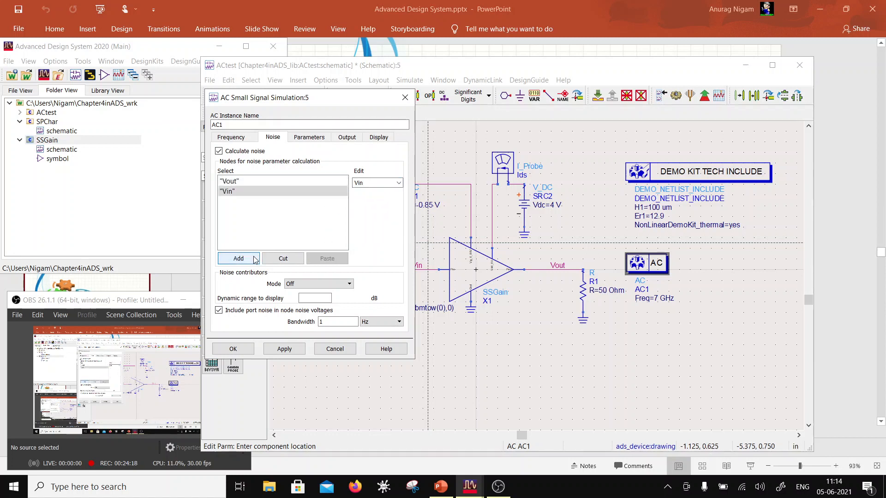
{"action": "left_click", "coordinate": [233, 350]}
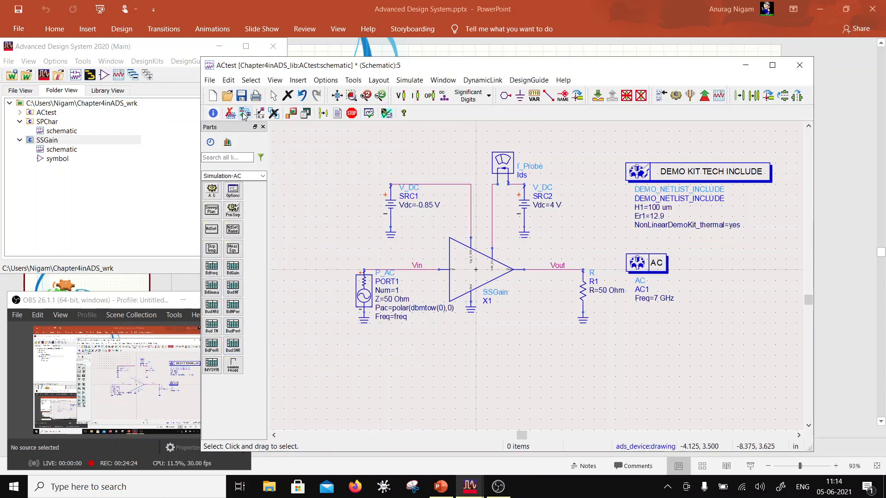
{"action": "left_click", "coordinate": [241, 95]}
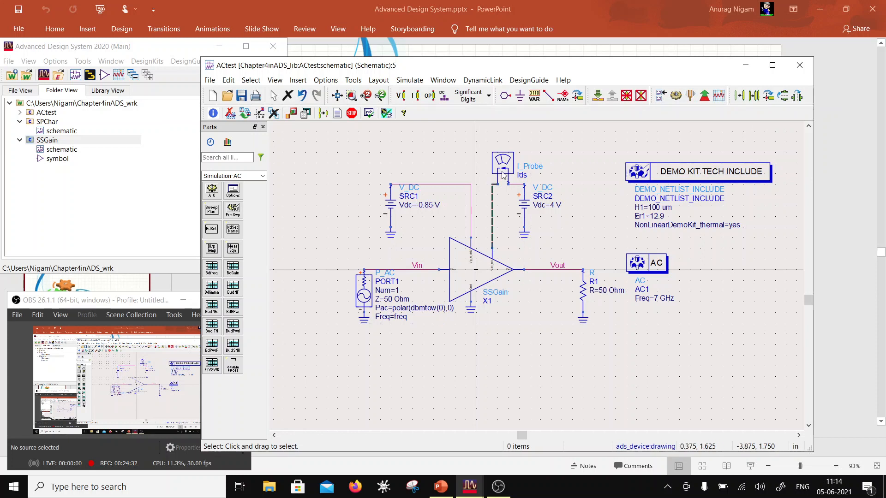
- Place a VAR variable block on the schematic below the AC controller
{"action": "left_click", "coordinate": [534, 96]}
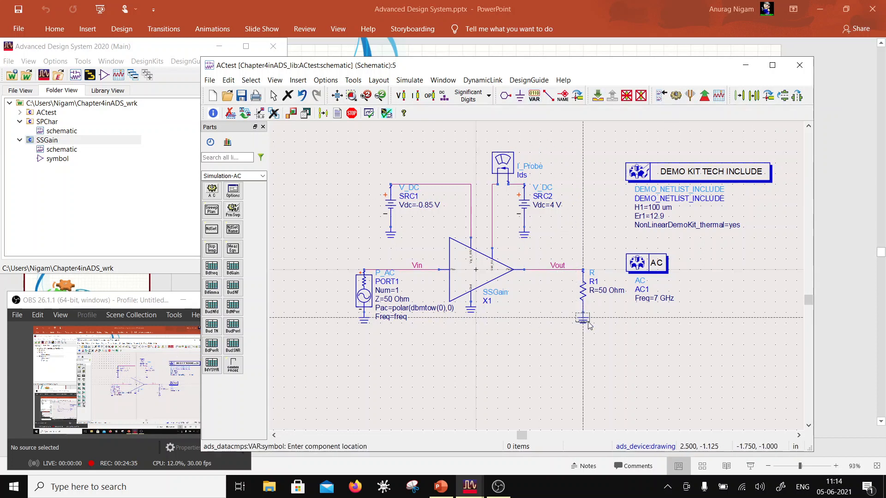
{"action": "left_click", "coordinate": [637, 319]}
{"action": "key", "text": "Escape"}
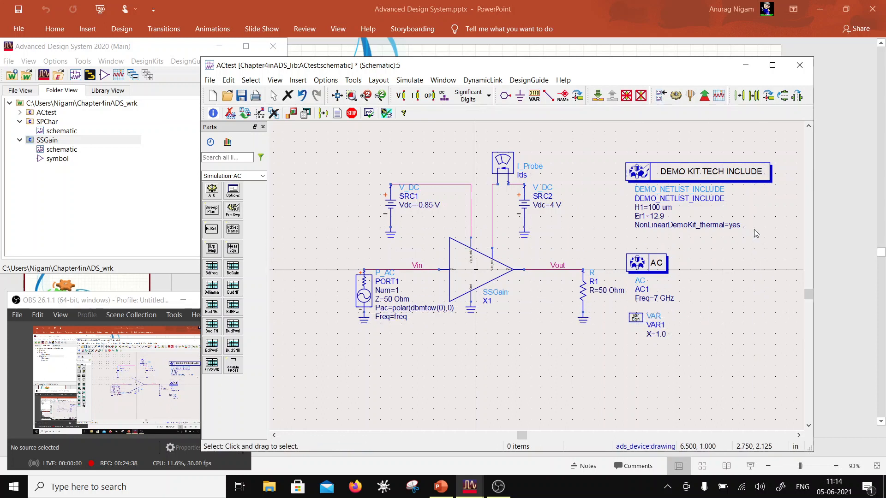
- Rename the VAR block's variable X to RFpwr and set its value to 0
{"action": "left_click", "coordinate": [656, 334]}
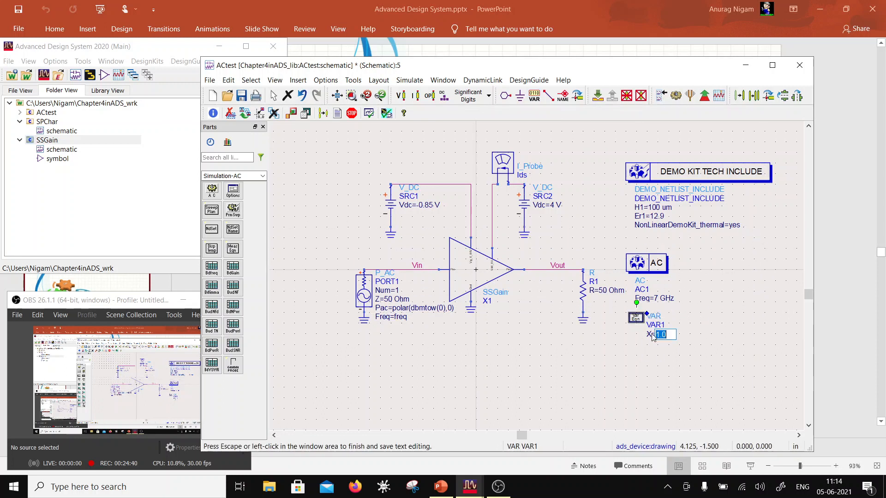
{"action": "left_click", "coordinate": [650, 334]}
{"action": "left_click", "coordinate": [651, 335]}
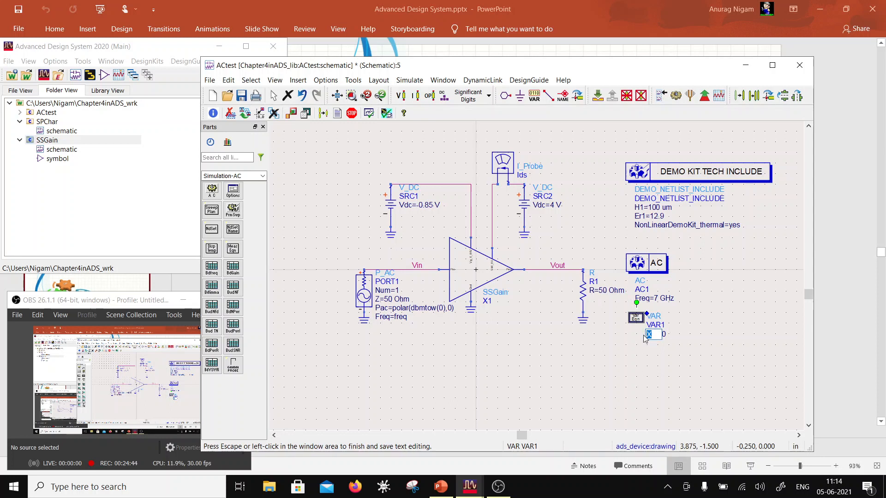
{"action": "type", "text": "RFpwr4"}
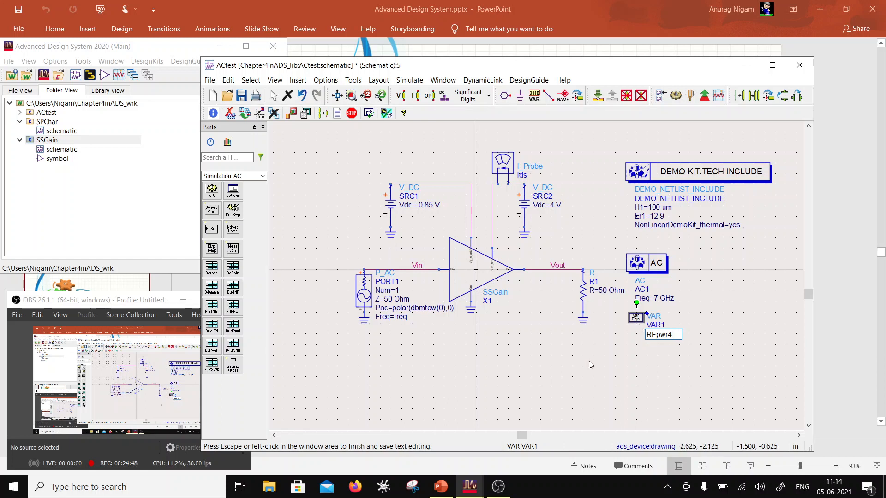
{"action": "key", "text": "BackSpace"}
{"action": "left_click", "coordinate": [674, 361]}
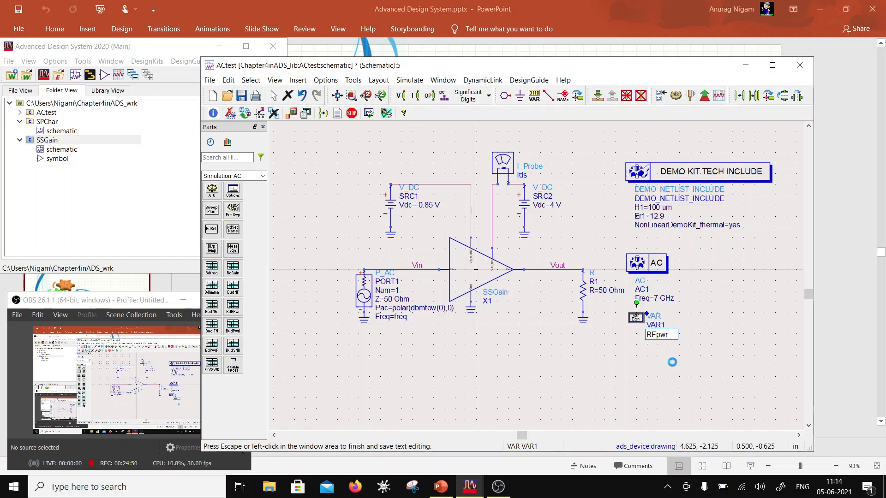
{"action": "left_click", "coordinate": [677, 335]}
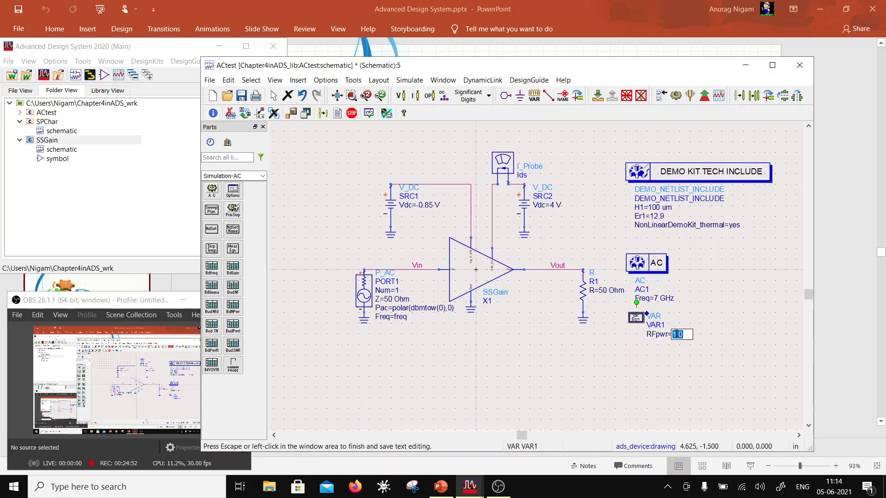
{"action": "type", "text": "0"}
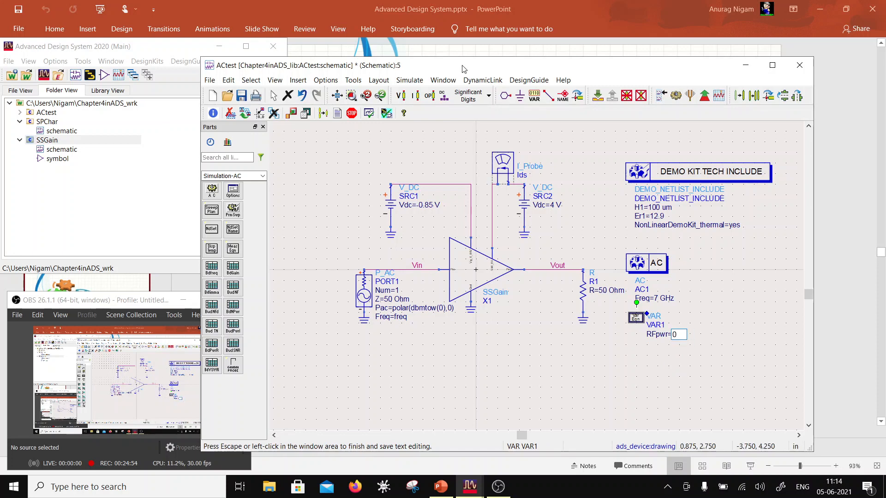
{"action": "left_click", "coordinate": [425, 351]}
- Set the P_AC source's Pac expression to polar(dbmtow(RFpwr),0)
{"action": "scroll", "coordinate": [426, 350], "scroll_direction": "up", "scroll_amount": 2}
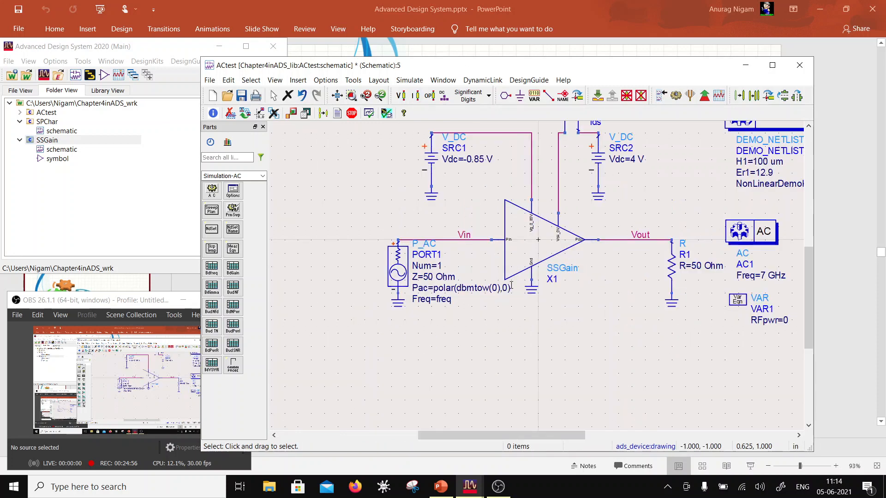
{"action": "left_click", "coordinate": [543, 270]}
{"action": "double_click", "coordinate": [541, 271]}
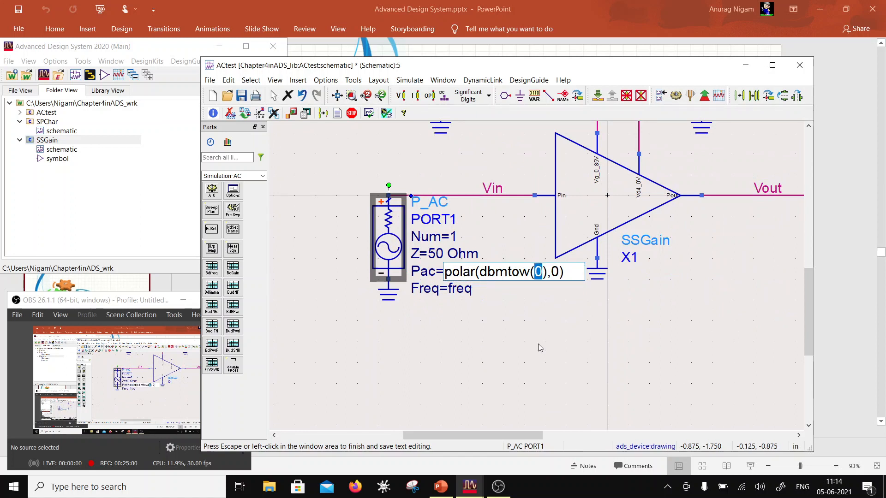
{"action": "type", "text": "RFpw"}
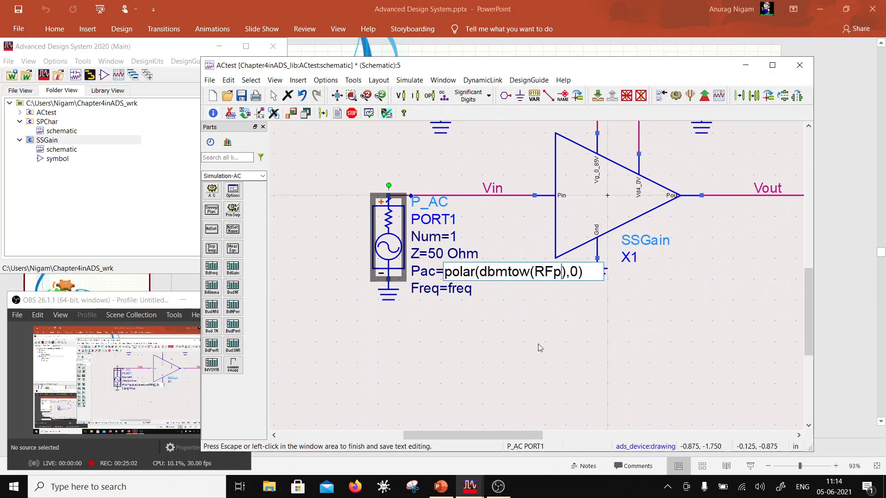
{"action": "type", "text": "r"}
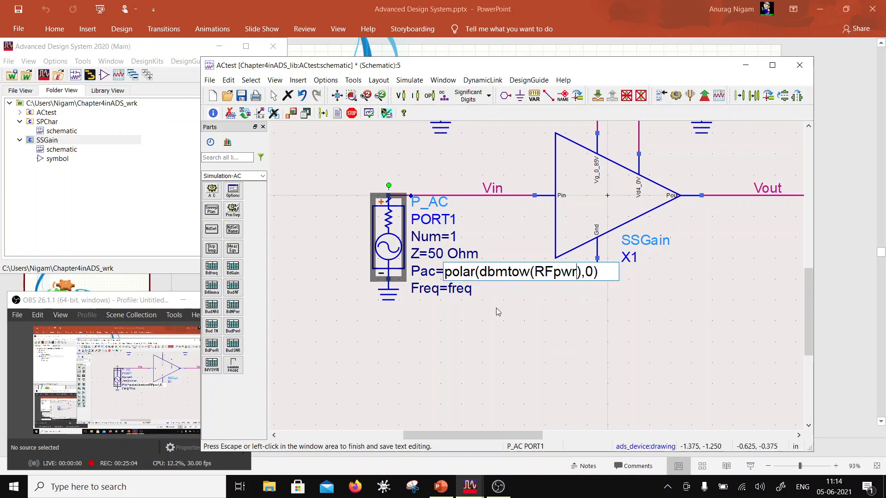
{"action": "left_click", "coordinate": [511, 321]}
- Move the P_AC source's parameter text to the free area on the source's left side and save the schematic
{"action": "scroll", "coordinate": [508, 300], "scroll_direction": "down", "scroll_amount": 2}
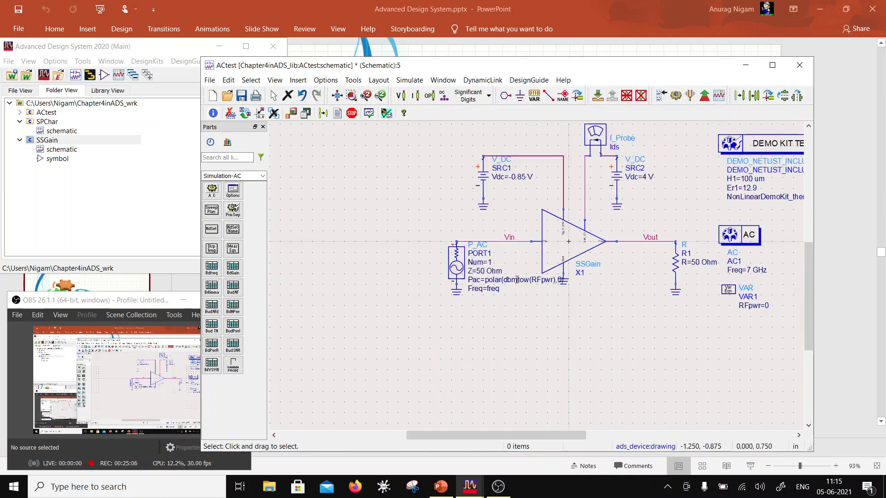
{"action": "left_click", "coordinate": [458, 266]}
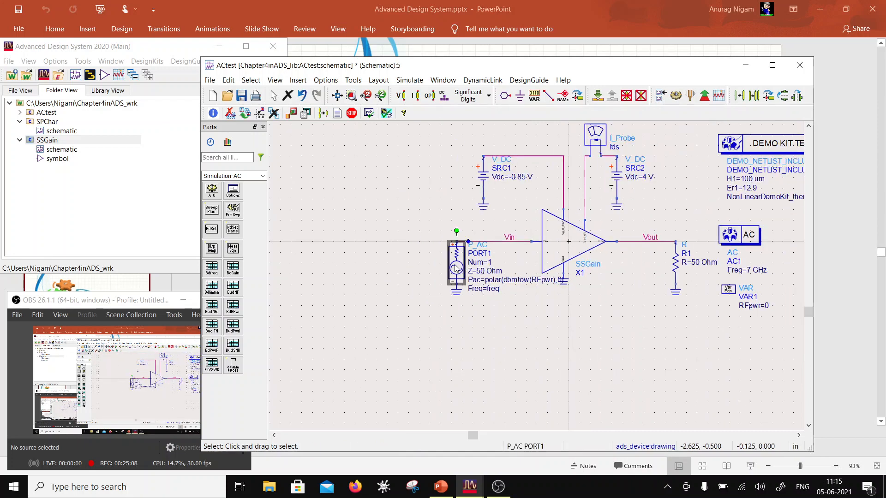
{"action": "key", "text": "F5"}
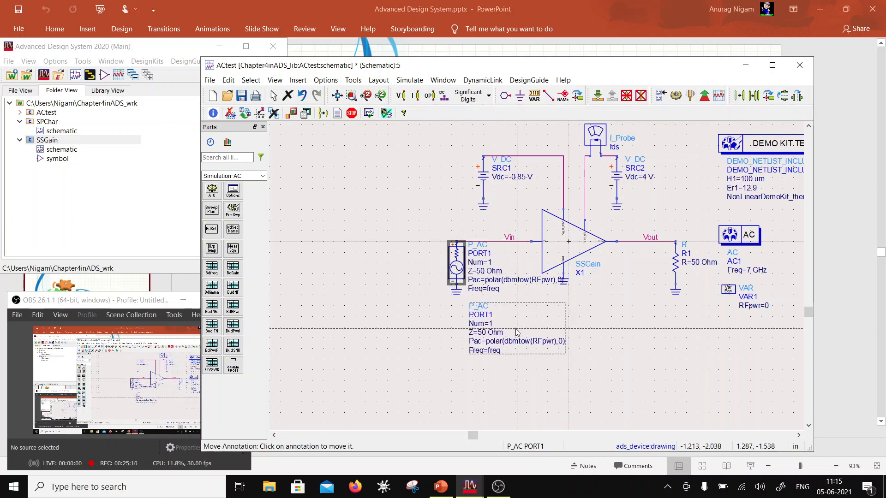
{"action": "left_click", "coordinate": [384, 273]}
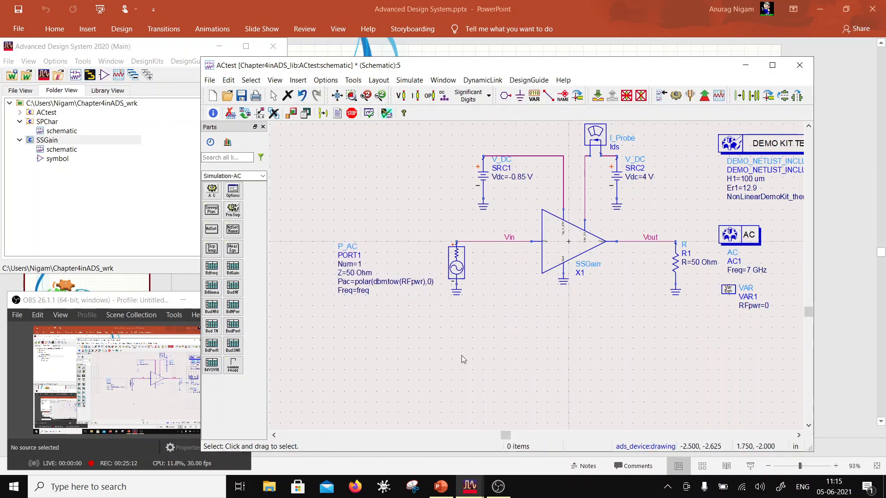
{"action": "scroll", "coordinate": [558, 263], "scroll_direction": "down", "scroll_amount": 3}
{"action": "scroll", "coordinate": [499, 283], "scroll_direction": "up", "scroll_amount": 2}
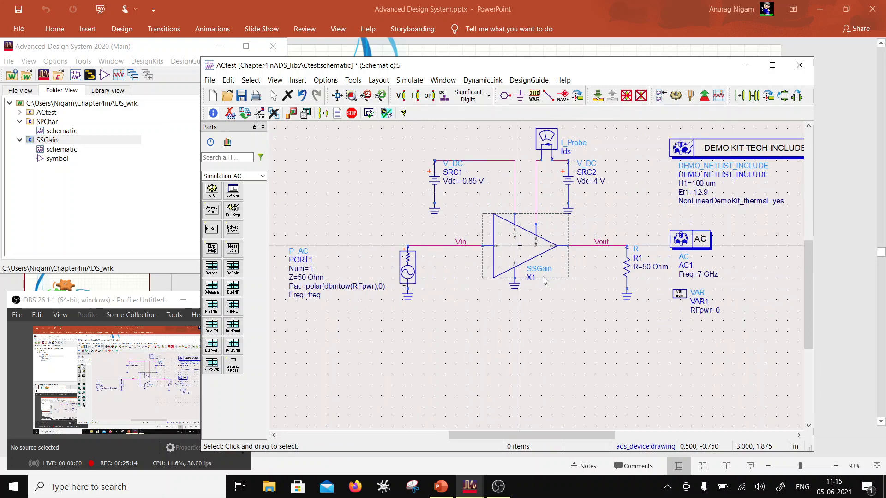
{"action": "left_click", "coordinate": [241, 95]}
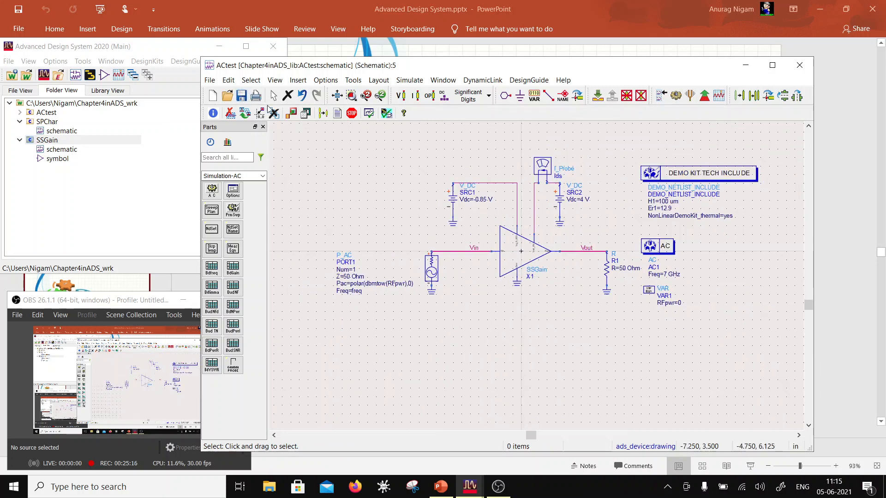
- Run the AC simulation of the ACtest schematic and bring its simulation messages window to the front
{"action": "left_click", "coordinate": [676, 96]}
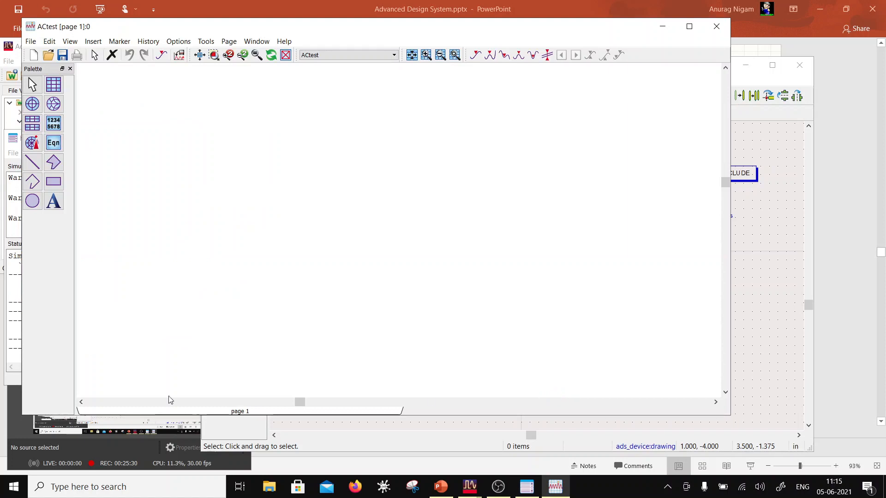
{"action": "left_click", "coordinate": [17, 230]}
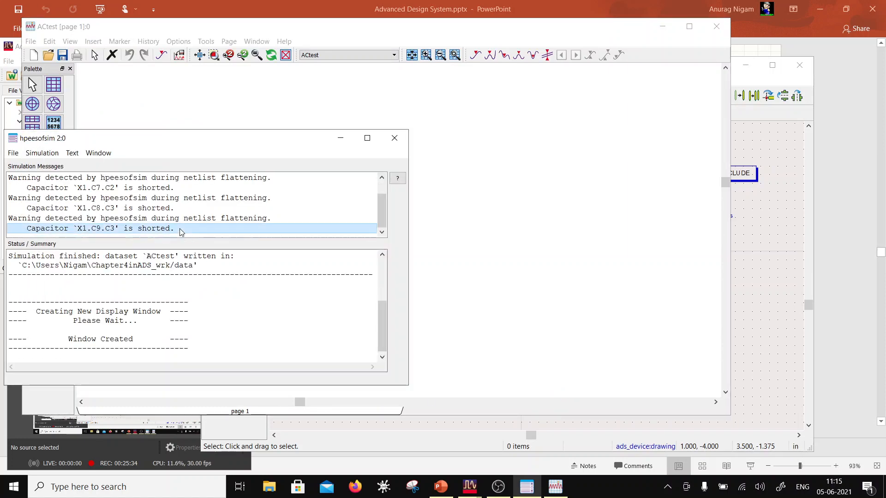
- Add a rectangular plot to the ACtest data display showing Vout as a time domain signal
{"action": "left_click", "coordinate": [433, 245]}
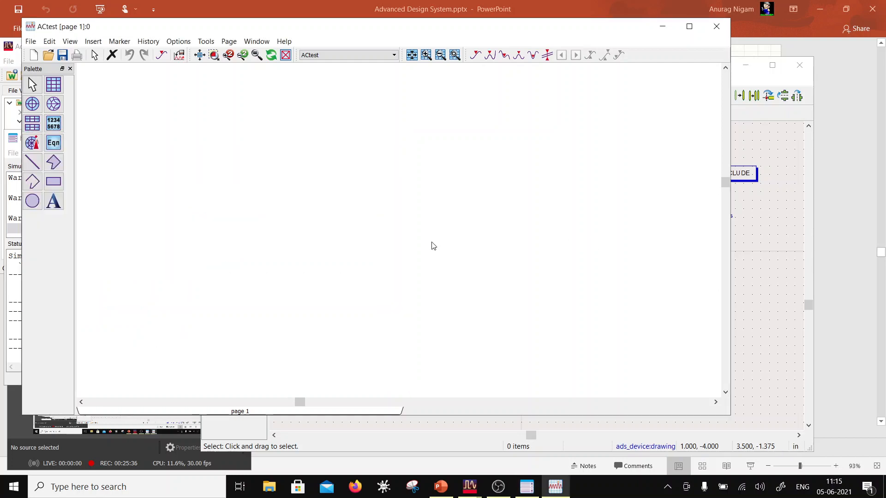
{"action": "left_click", "coordinate": [54, 84]}
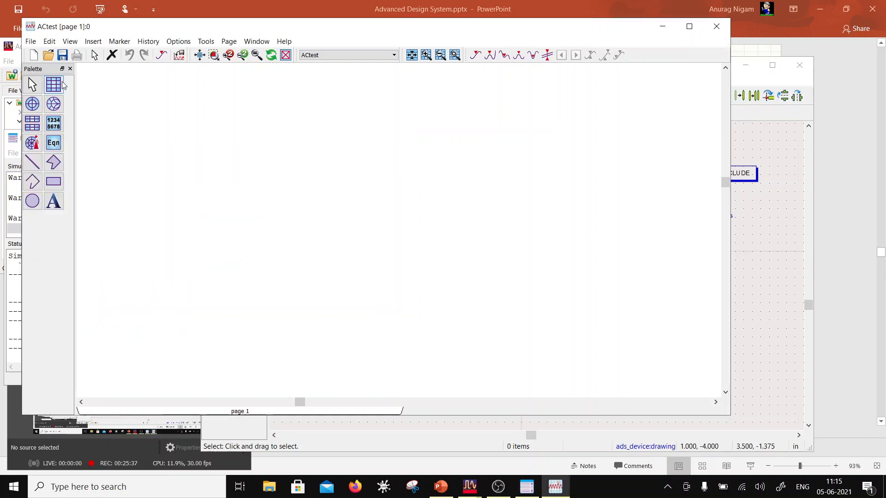
{"action": "left_click", "coordinate": [320, 153]}
{"action": "scroll", "coordinate": [287, 262], "scroll_direction": "down", "scroll_amount": 3}
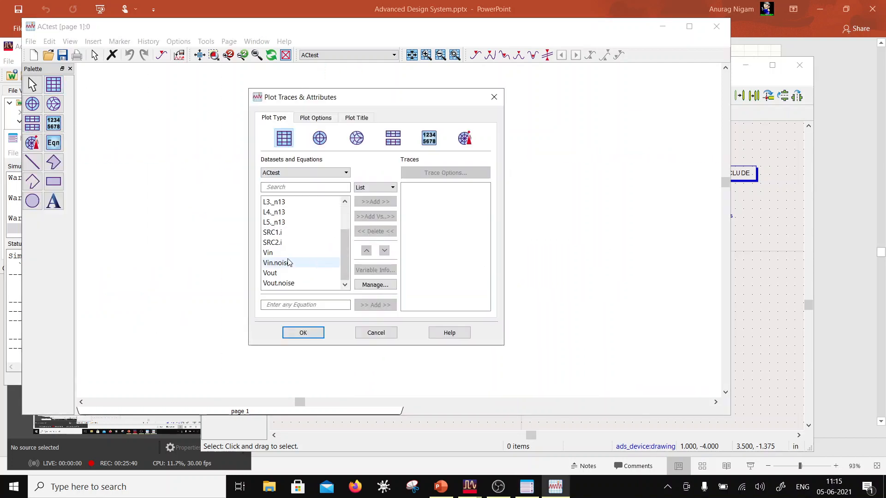
{"action": "left_click", "coordinate": [276, 273]}
{"action": "left_click", "coordinate": [371, 201]}
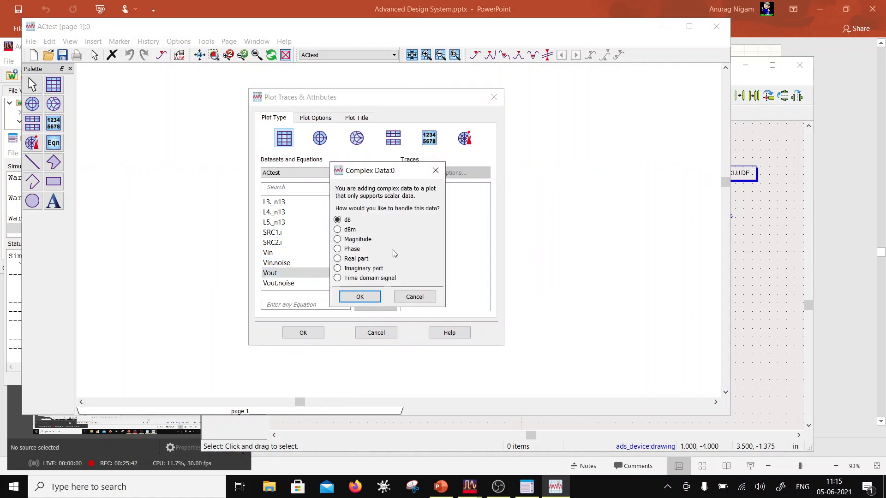
{"action": "left_click", "coordinate": [365, 279]}
{"action": "left_click", "coordinate": [360, 296]}
{"action": "left_click", "coordinate": [313, 333]}
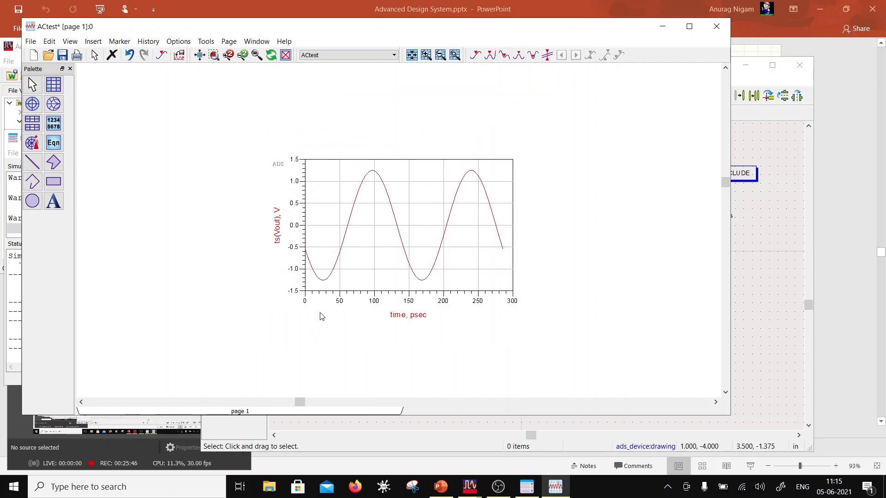
- Shift the plot slightly down and to the right on the page and set the Vout trace thickness to 2.5 points
{"action": "left_click_drag", "start_coordinate": [308, 308], "coordinate": [321, 322]}
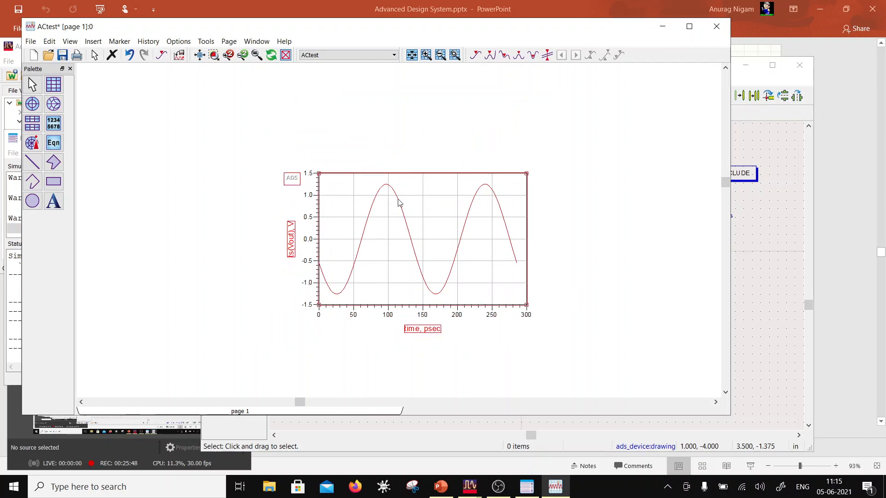
{"action": "left_click_drag", "start_coordinate": [399, 202], "coordinate": [417, 223]}
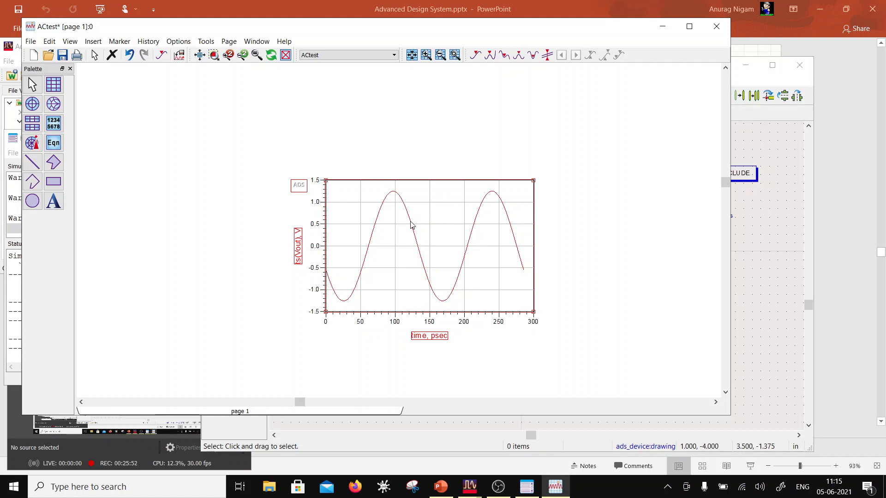
{"action": "double_click", "coordinate": [412, 223]}
{"action": "left_click", "coordinate": [447, 168]}
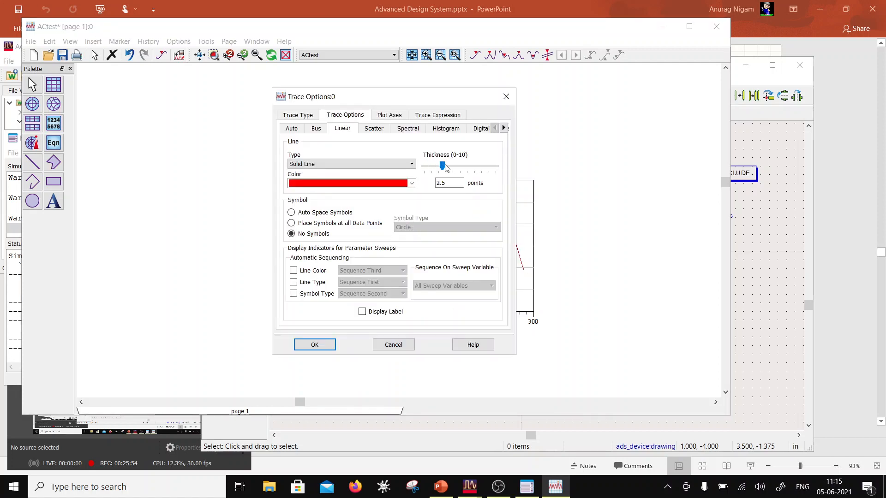
{"action": "left_click", "coordinate": [317, 345]}
- Add Vin to the same plot as a time domain signal
{"action": "double_click", "coordinate": [381, 293]}
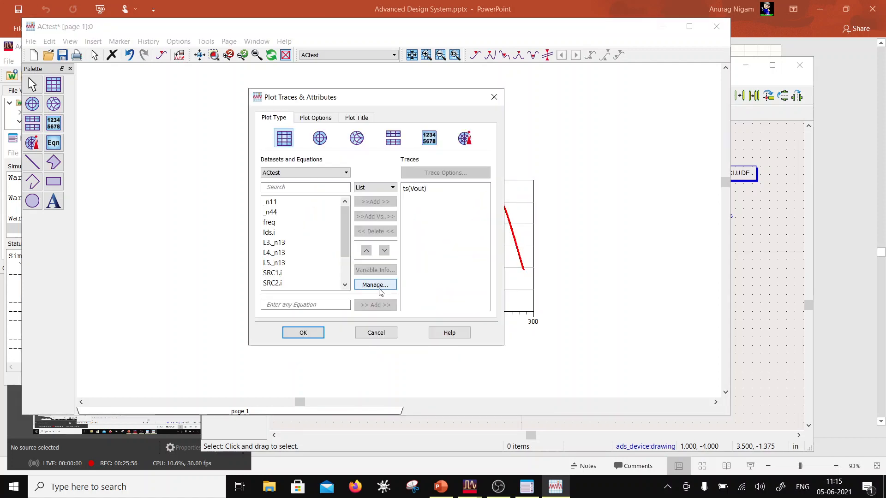
{"action": "scroll", "coordinate": [283, 244], "scroll_direction": "down", "scroll_amount": 2}
{"action": "left_click", "coordinate": [274, 252]}
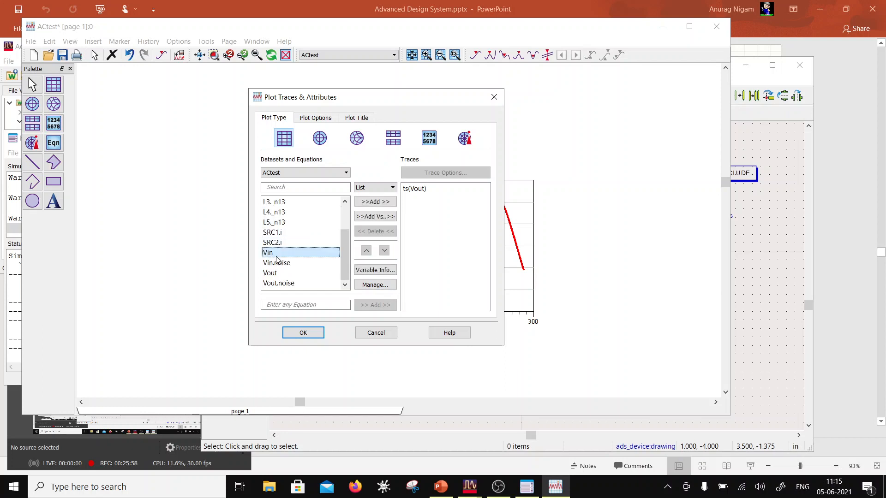
{"action": "left_click", "coordinate": [379, 203]}
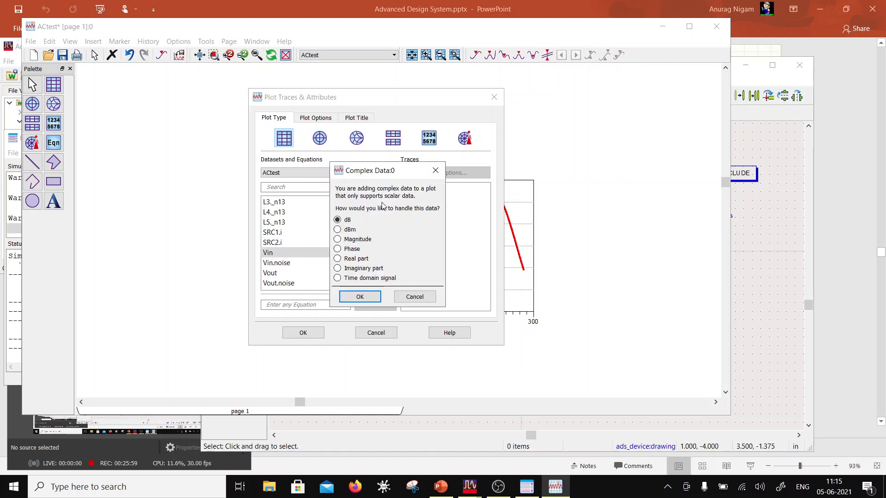
{"action": "left_click", "coordinate": [338, 279]}
{"action": "left_click", "coordinate": [360, 297]}
{"action": "left_click", "coordinate": [303, 333]}
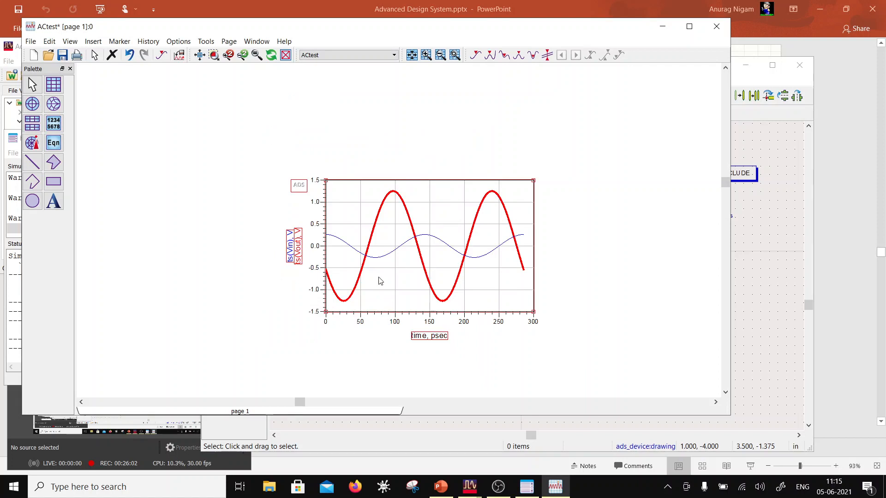
- Set the Vin trace thickness to 1.5 points and save the data display
{"action": "double_click", "coordinate": [380, 258]}
{"action": "left_click_drag", "start_coordinate": [429, 166], "coordinate": [435, 165]}
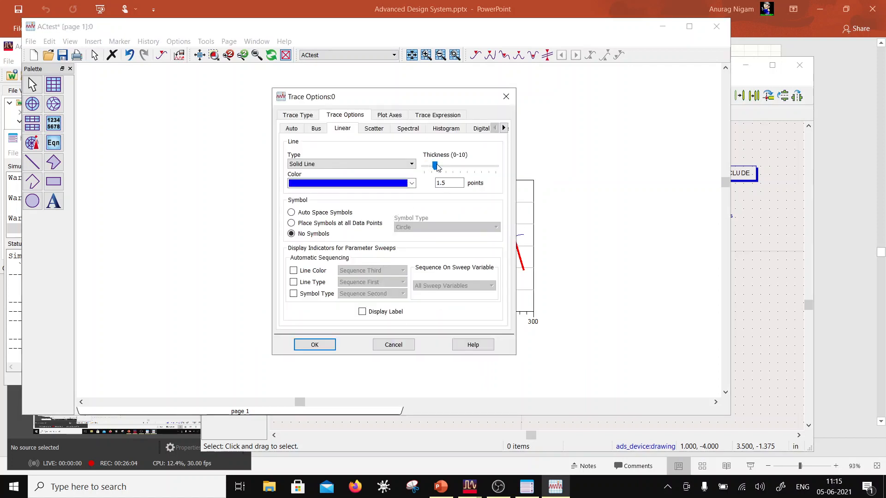
{"action": "left_click", "coordinate": [318, 344]}
{"action": "left_click", "coordinate": [378, 89]}
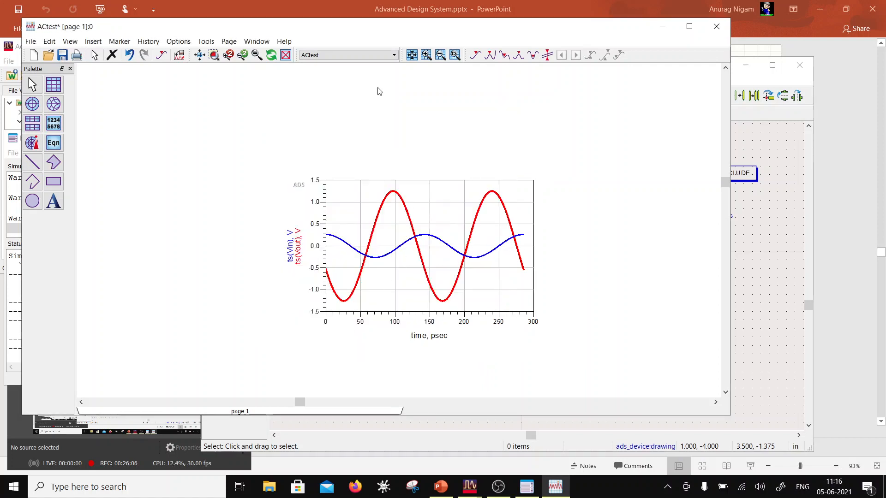
{"action": "left_click", "coordinate": [63, 56]}
- Uncover the ACtest schematic to review the circuit and bring the data display window back to the front
{"action": "left_click_drag", "start_coordinate": [168, 32], "coordinate": [66, 48]}
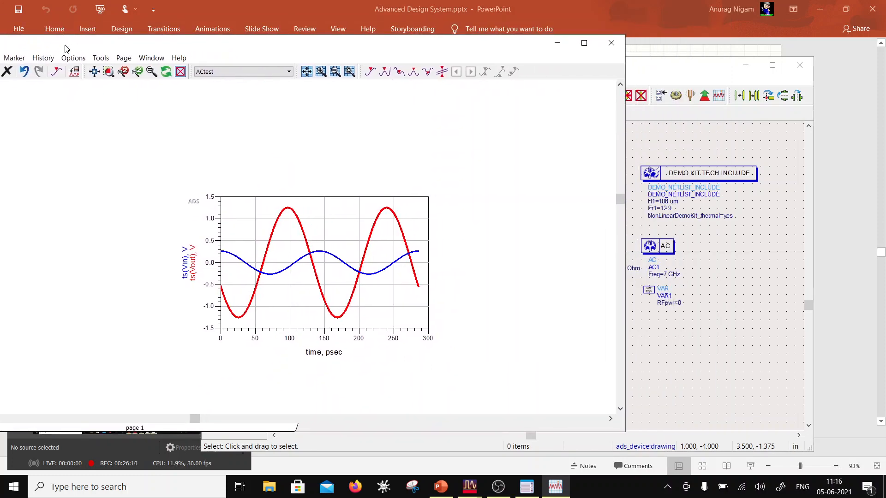
{"action": "left_click", "coordinate": [703, 76]}
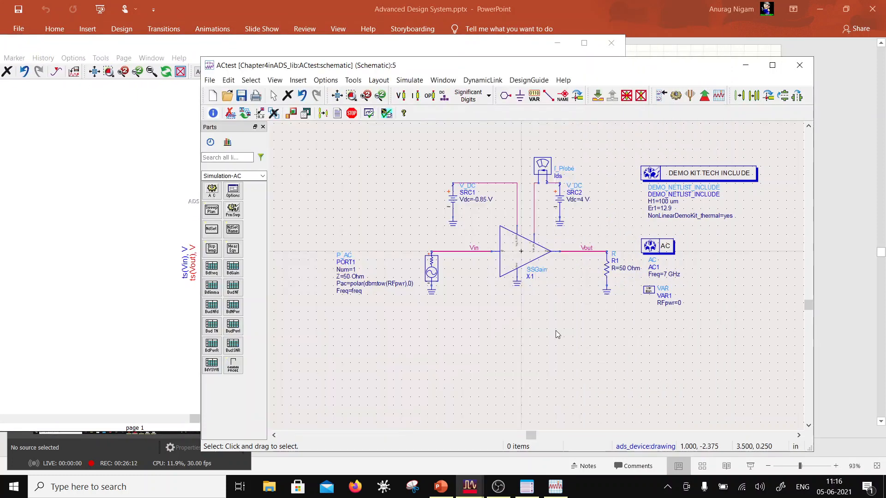
{"action": "left_click_drag", "start_coordinate": [129, 44], "coordinate": [279, 33]}
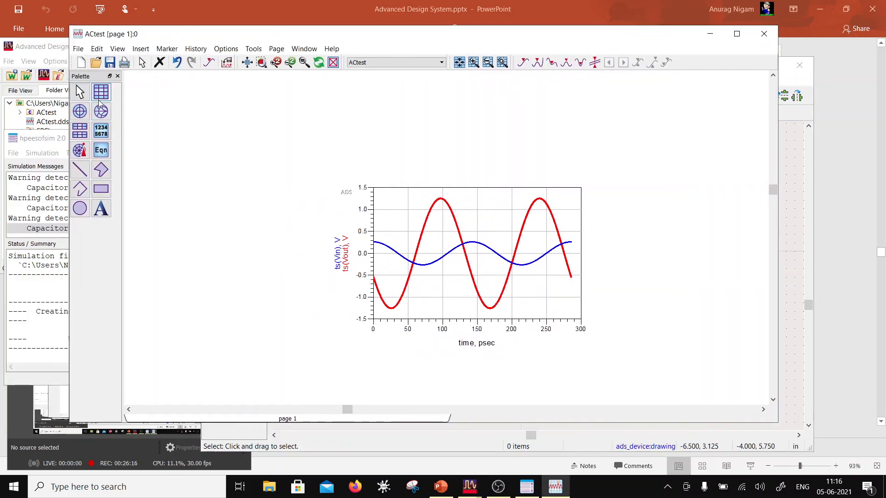
- Insert an equation above the plot and write its expression as GaindB=20*log10(Vout*conj(Iout.i))
{"action": "left_click", "coordinate": [101, 151]}
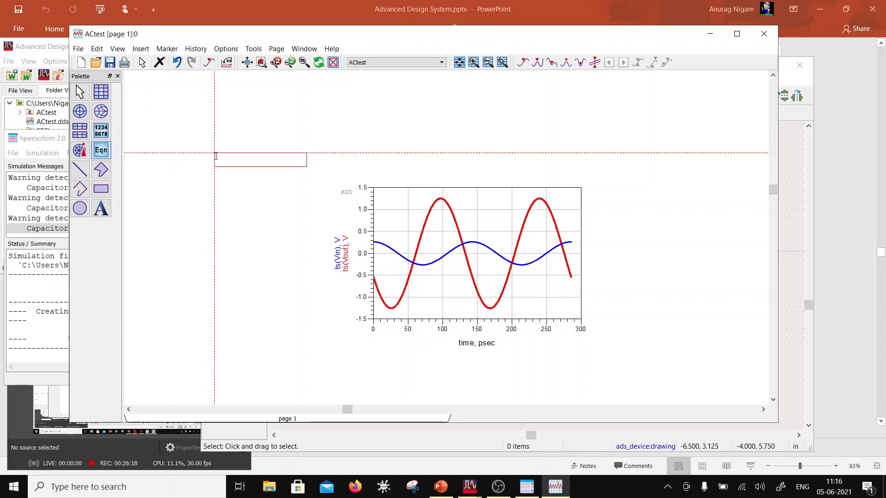
{"action": "left_click", "coordinate": [278, 117]}
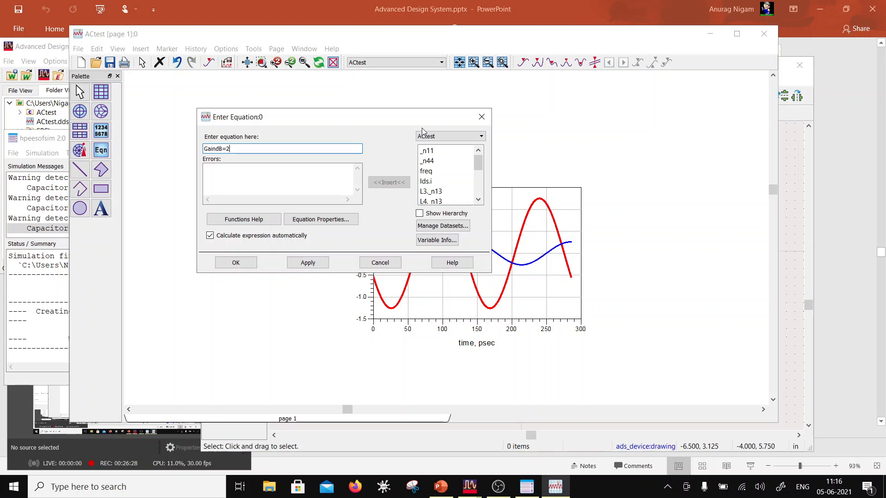
{"action": "type", "text": "0"}
{"action": "type", "text": "log10(Vout*"}
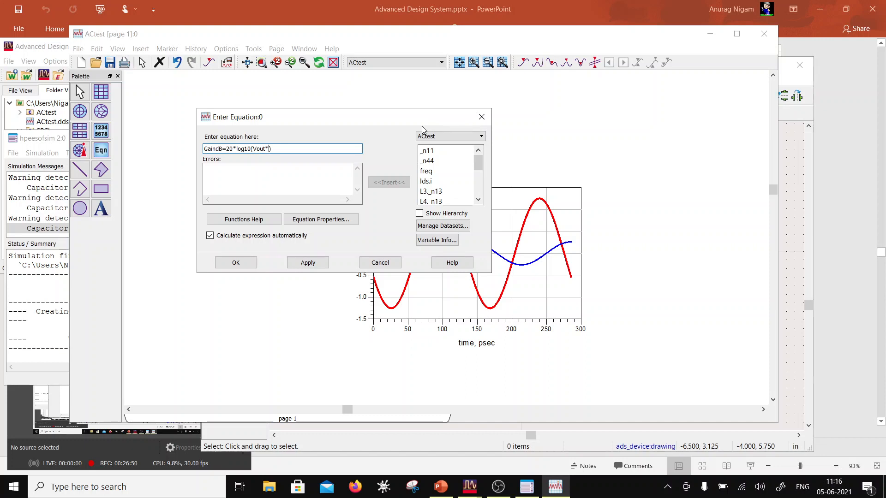
{"action": "type", "text": "on"}
{"action": "type", "text": "j()"}
{"action": "type", "text": "I"}
{"action": "type", "text": "out"}
{"action": "type", "text": ".i"}
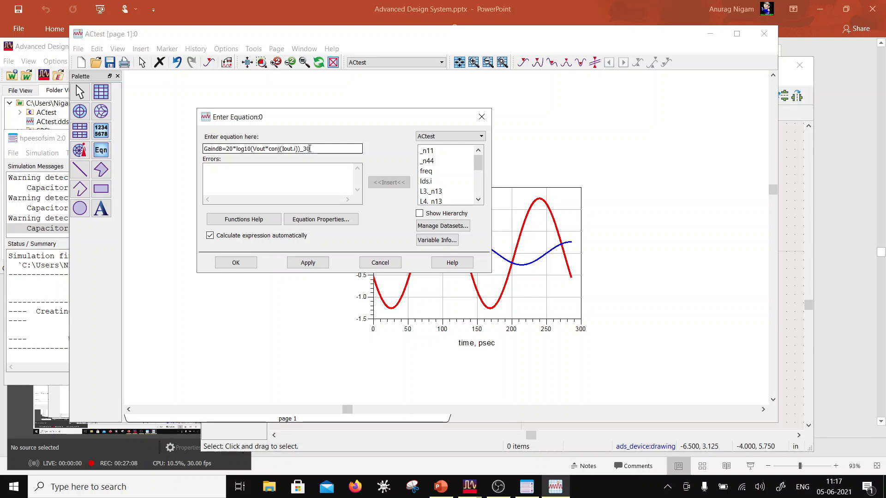
- Remove the trailing _30 from the GaindB expression, accept the equation and place it closer above the waveform plot
{"action": "left_click", "coordinate": [304, 151]}
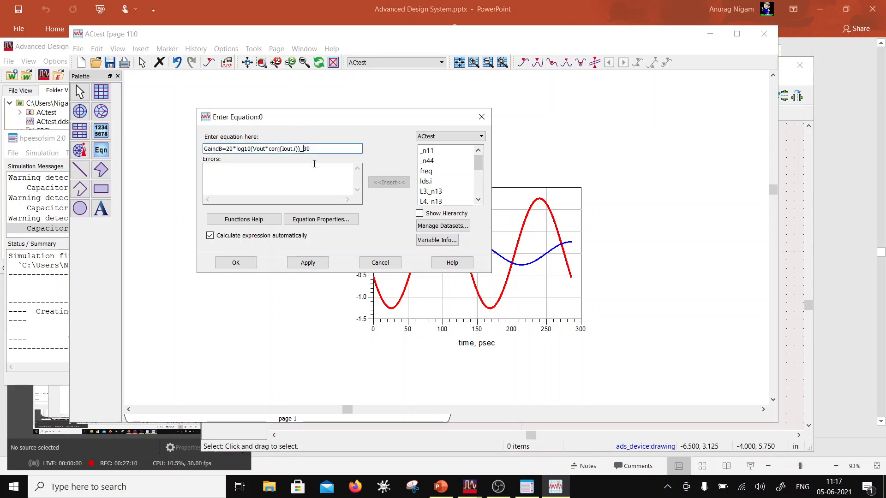
{"action": "left_click", "coordinate": [314, 148]}
{"action": "key", "text": "BackSpace"}
{"action": "left_click", "coordinate": [235, 262]}
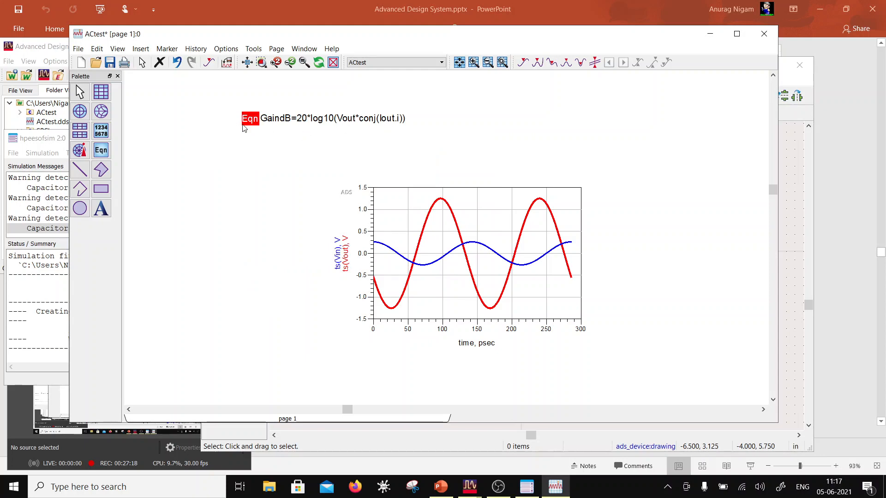
{"action": "left_click_drag", "start_coordinate": [243, 125], "coordinate": [374, 150]}
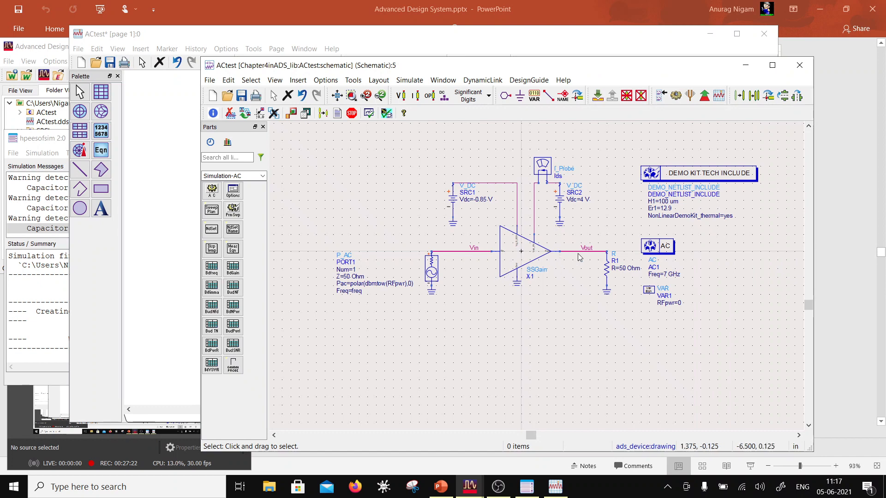
- Shift the Vout label toward resistor R1 and insert an I_Probe in the output wire between SSGain and the label
{"action": "left_click_drag", "start_coordinate": [594, 251], "coordinate": [606, 251]}
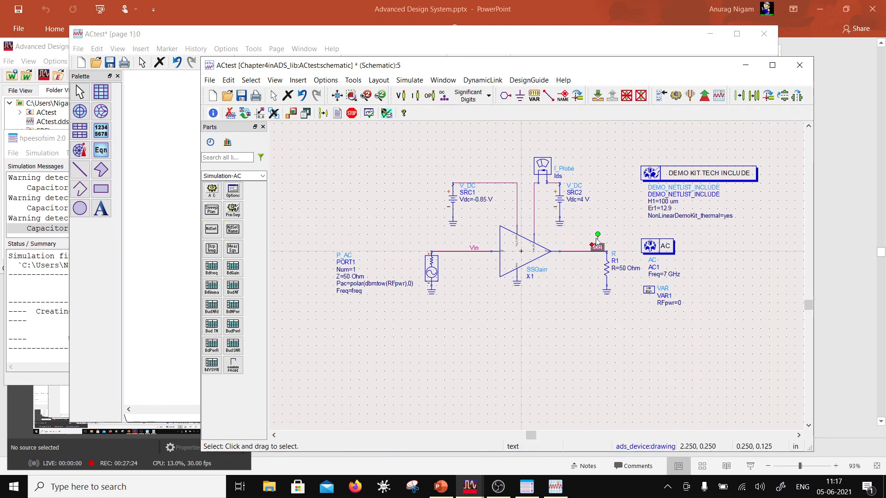
{"action": "left_click", "coordinate": [543, 169]}
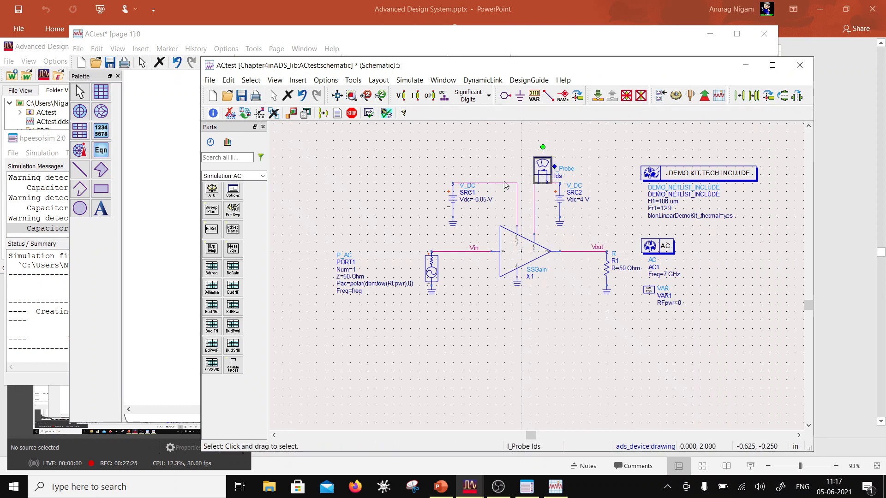
{"action": "left_click", "coordinate": [262, 176]}
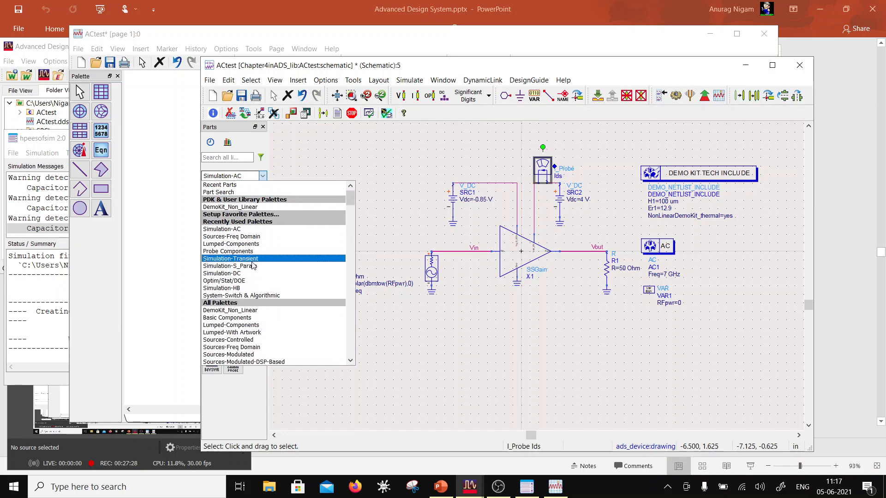
{"action": "left_click", "coordinate": [247, 252]}
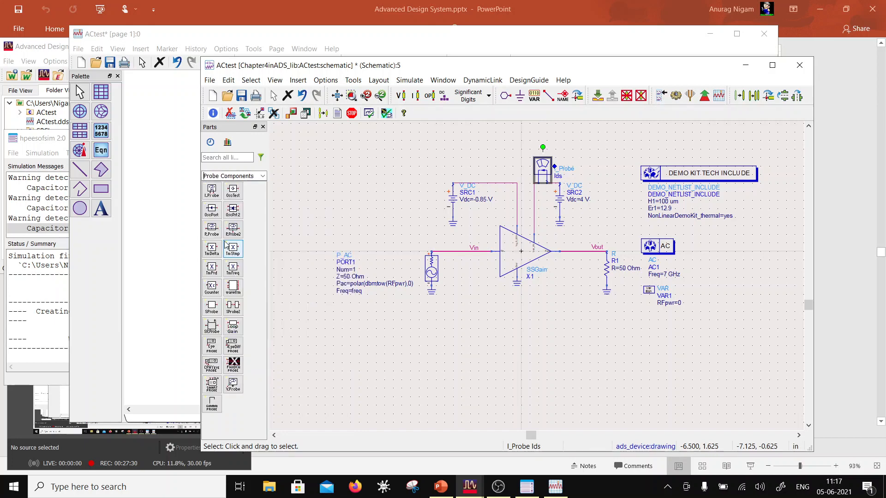
{"action": "left_click", "coordinate": [211, 190]}
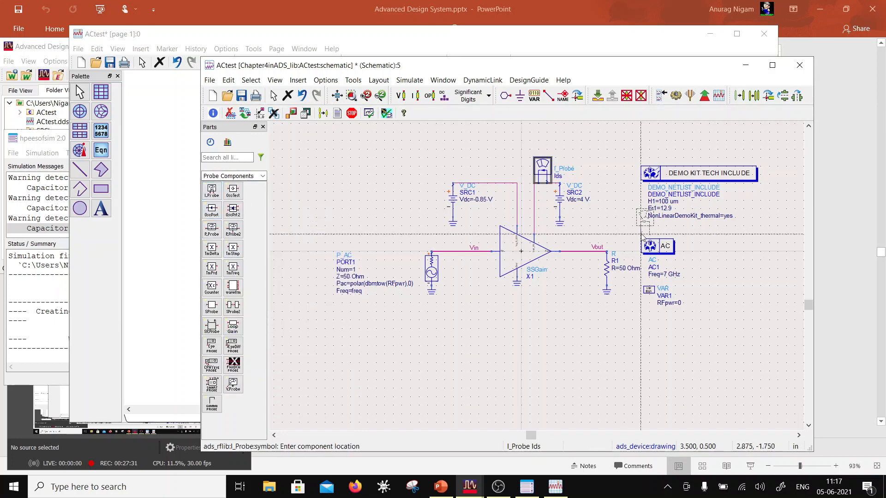
{"action": "left_click", "coordinate": [574, 252]}
{"action": "key", "text": "Escape"}
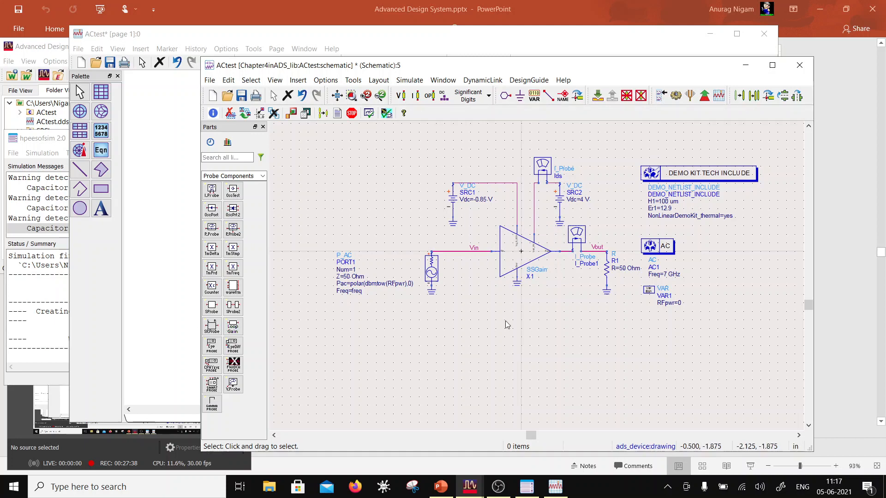
- Rename the output current probe I_Probe1 as Iout
{"action": "scroll", "coordinate": [582, 275], "scroll_direction": "up", "scroll_amount": 2}
{"action": "double_click", "coordinate": [550, 272]}
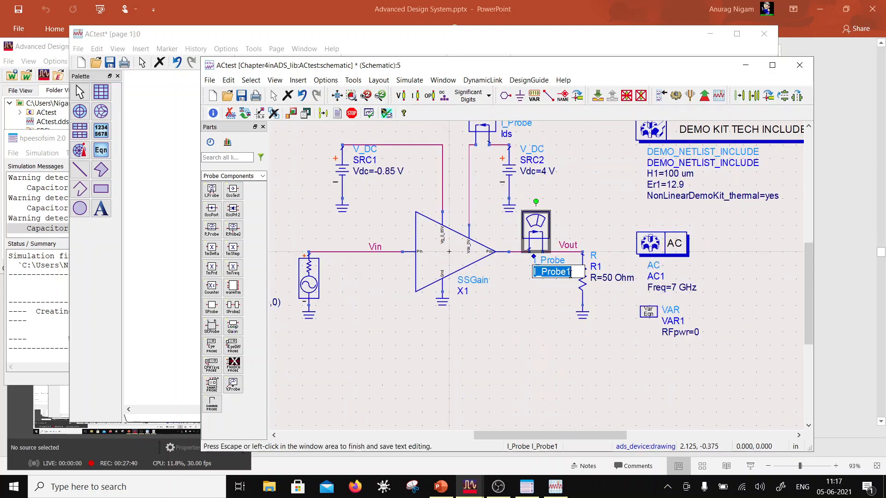
{"action": "type", "text": "Iout"}
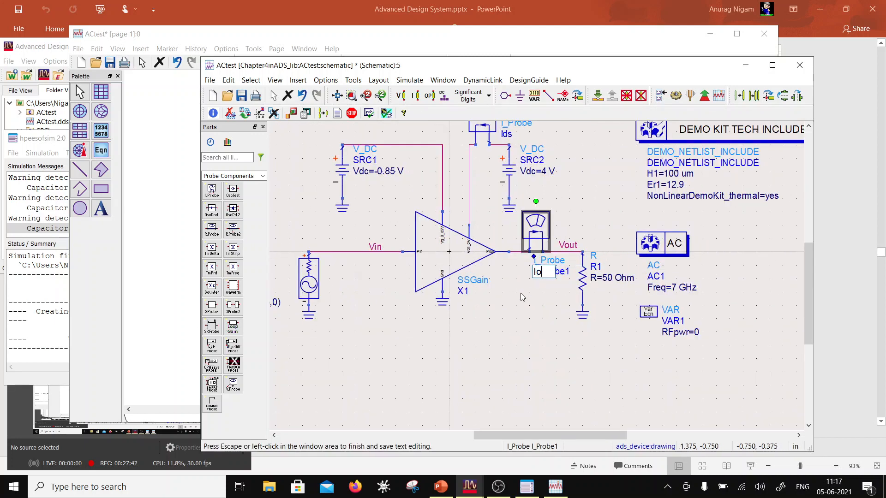
{"action": "left_click", "coordinate": [530, 354]}
- Save and re-simulate the ACtest schematic, and move the GaindB equation just above the waveform plot
{"action": "left_click", "coordinate": [241, 96]}
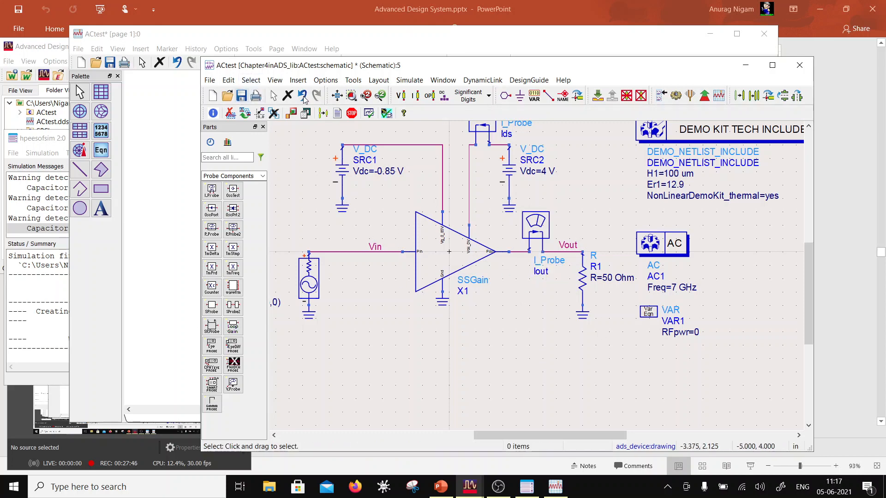
{"action": "left_click", "coordinate": [677, 97]}
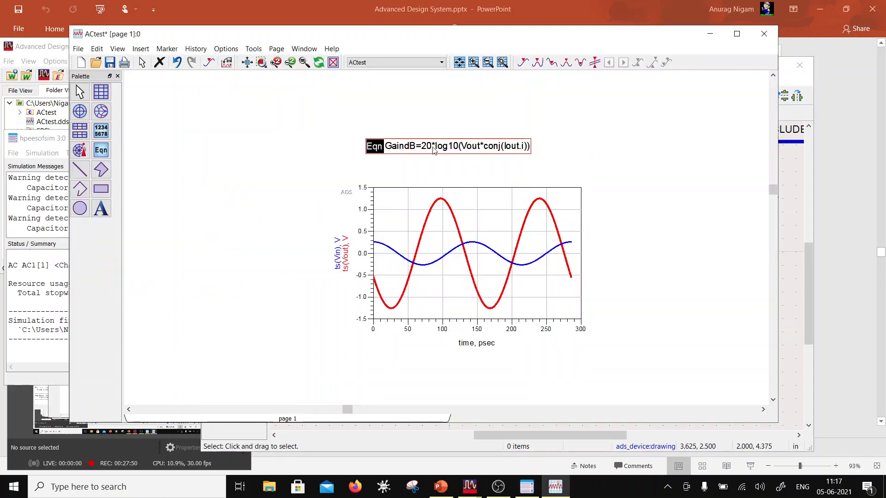
{"action": "left_click_drag", "start_coordinate": [375, 151], "coordinate": [382, 160]}
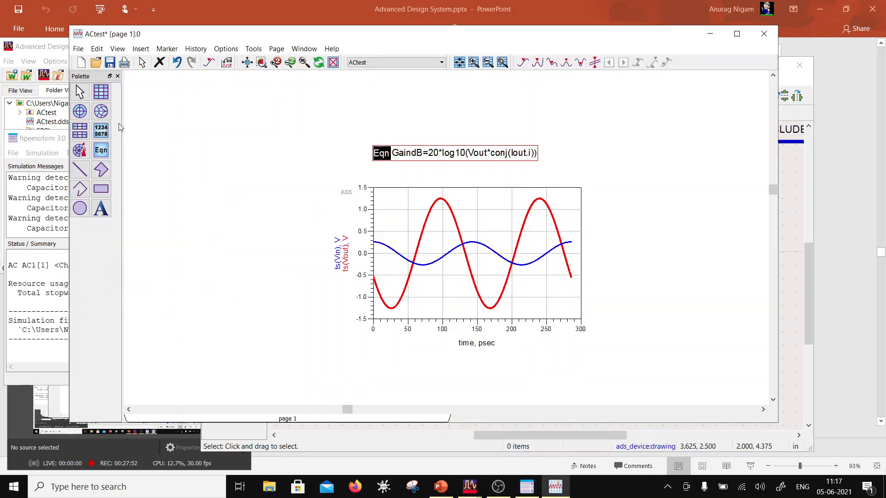
- Place a numeric list beside the waveform plot and add the GaindB equation to it as its trace
{"action": "left_click", "coordinate": [106, 134]}
{"action": "scroll", "coordinate": [339, 218], "scroll_direction": "down", "scroll_amount": 1}
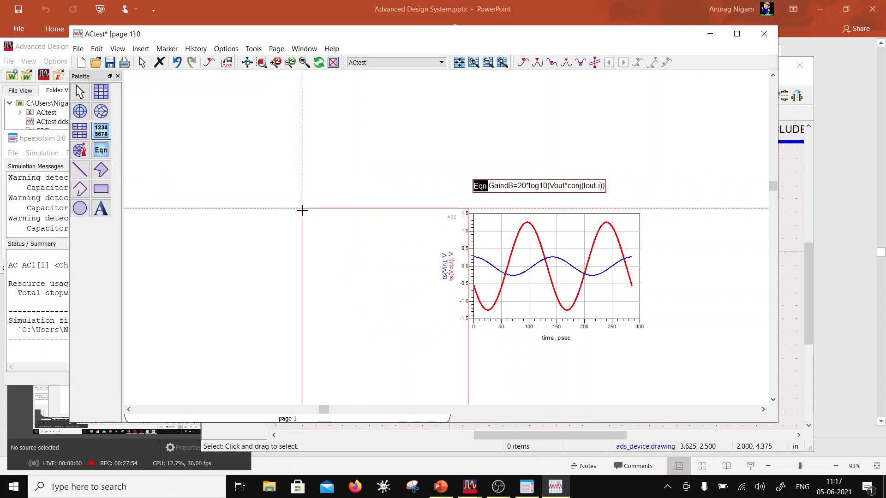
{"action": "left_click", "coordinate": [269, 198]}
{"action": "scroll", "coordinate": [296, 226], "scroll_direction": "down", "scroll_amount": 2}
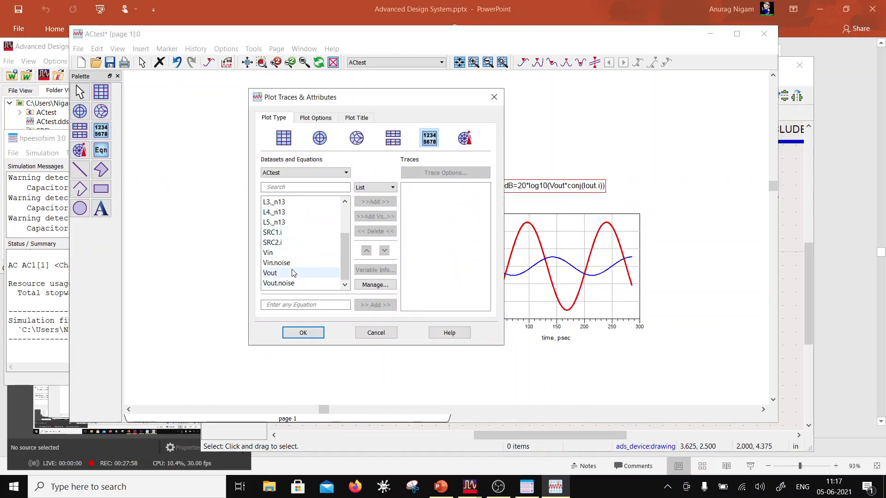
{"action": "scroll", "coordinate": [297, 245], "scroll_direction": "up", "scroll_amount": 2}
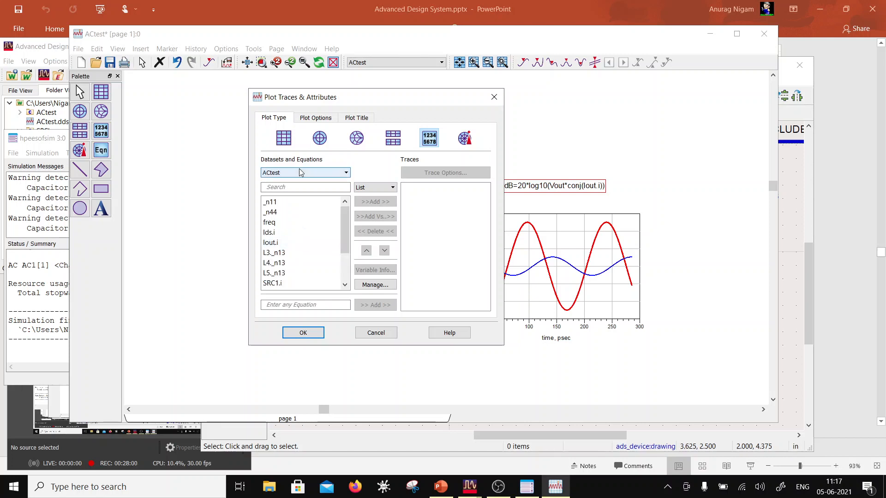
{"action": "left_click", "coordinate": [302, 174]}
{"action": "left_click", "coordinate": [291, 182]}
{"action": "left_click", "coordinate": [277, 203]}
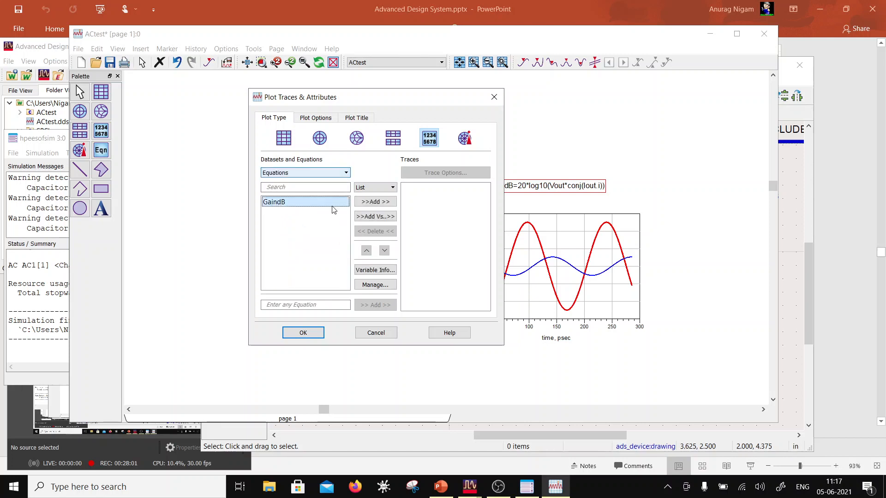
{"action": "left_click", "coordinate": [376, 202]}
{"action": "left_click", "coordinate": [318, 332]}
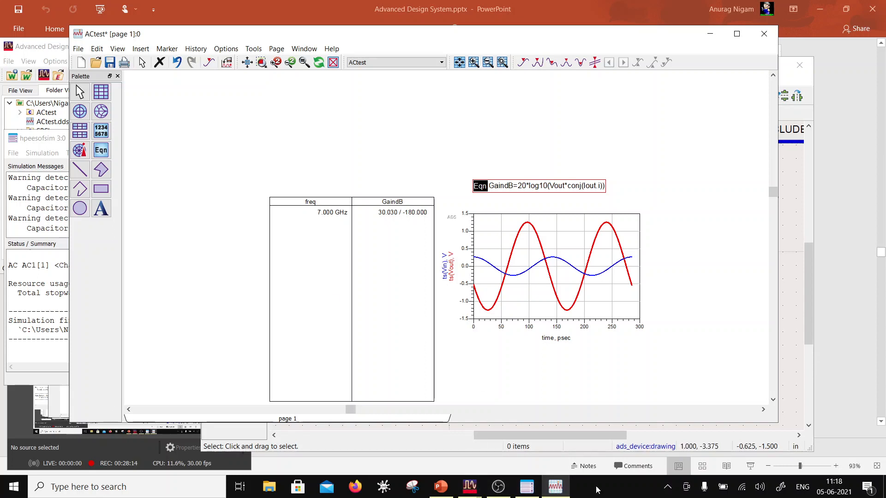
- Switch to PowerPoint, review the AC simulation slides from AC Simulation Setup to Writing Equations, and return to the data display
{"action": "mouse_move", "coordinate": [471, 488]}
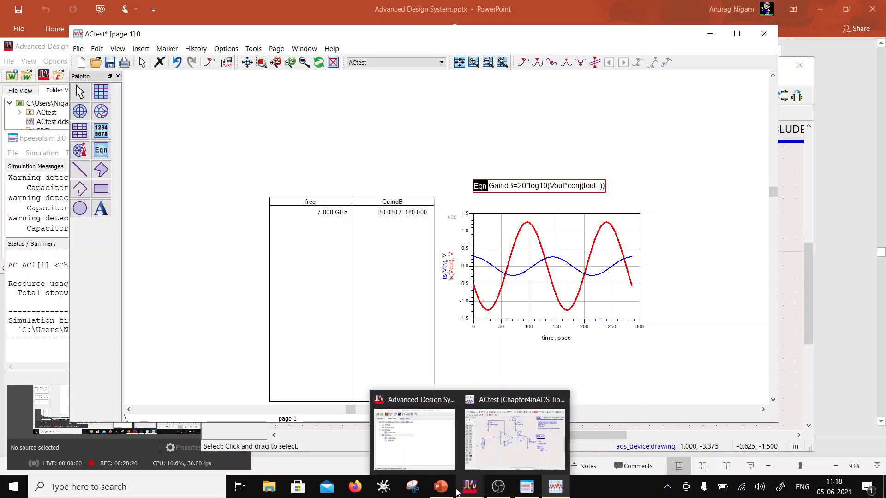
{"action": "left_click", "coordinate": [442, 490]}
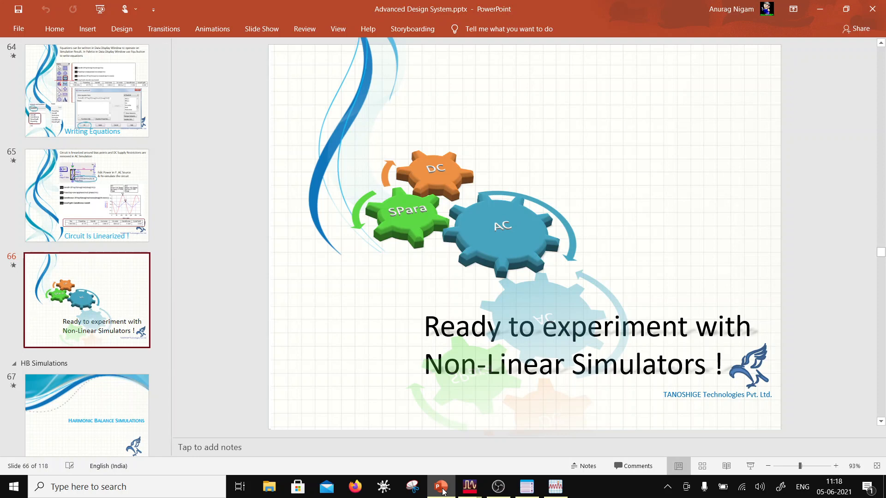
{"action": "scroll", "coordinate": [114, 198], "scroll_direction": "up", "scroll_amount": 7}
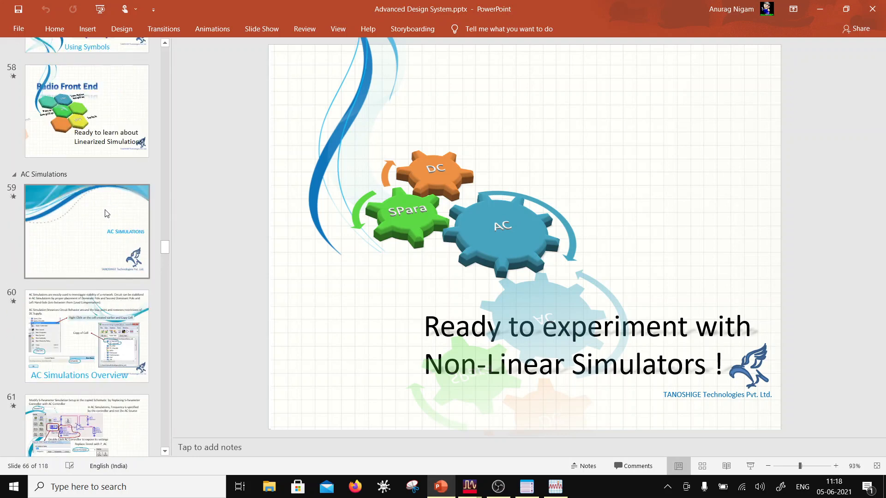
{"action": "scroll", "coordinate": [106, 213], "scroll_direction": "up", "scroll_amount": 3}
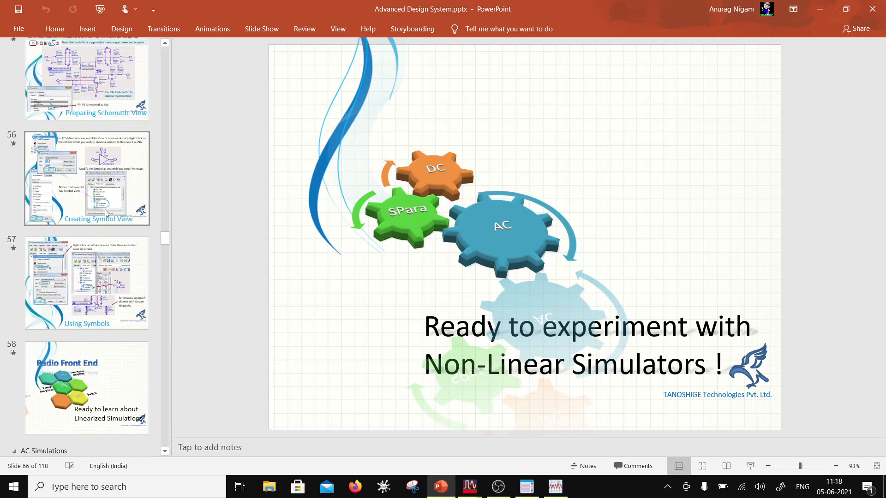
{"action": "scroll", "coordinate": [106, 213], "scroll_direction": "down", "scroll_amount": 5}
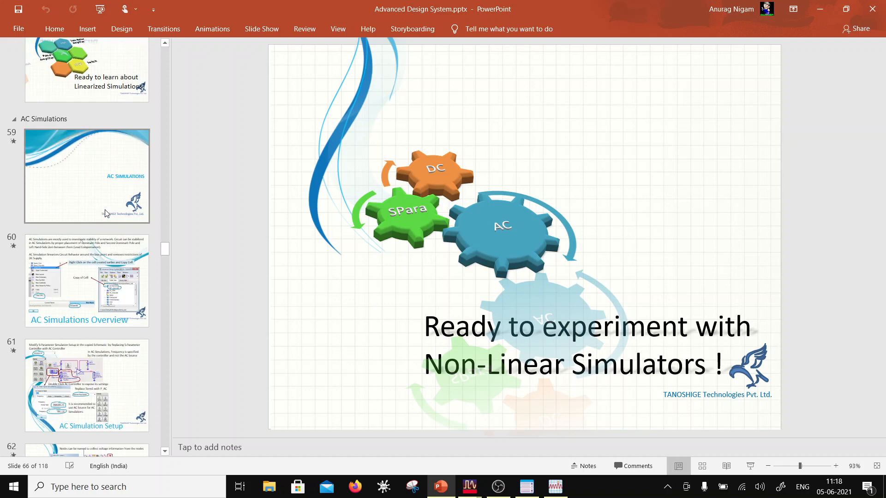
{"action": "left_click", "coordinate": [106, 346]}
{"action": "scroll", "coordinate": [104, 356], "scroll_direction": "down", "scroll_amount": 2}
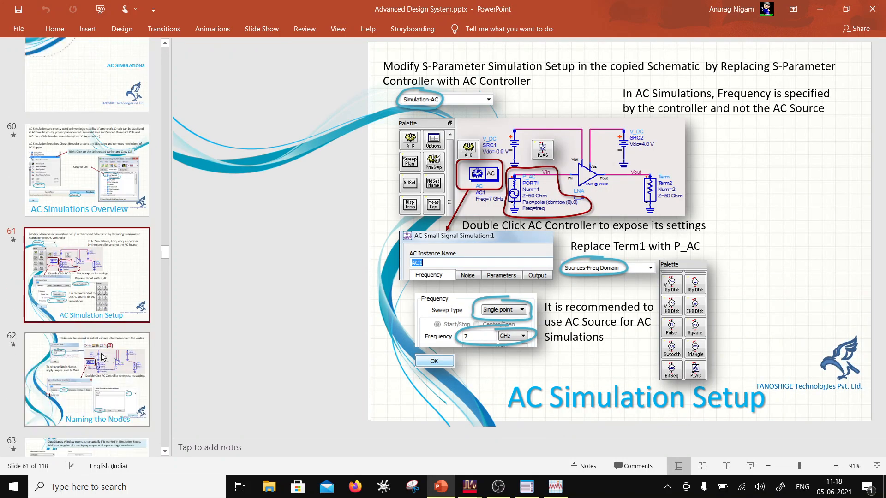
{"action": "left_click", "coordinate": [103, 357]}
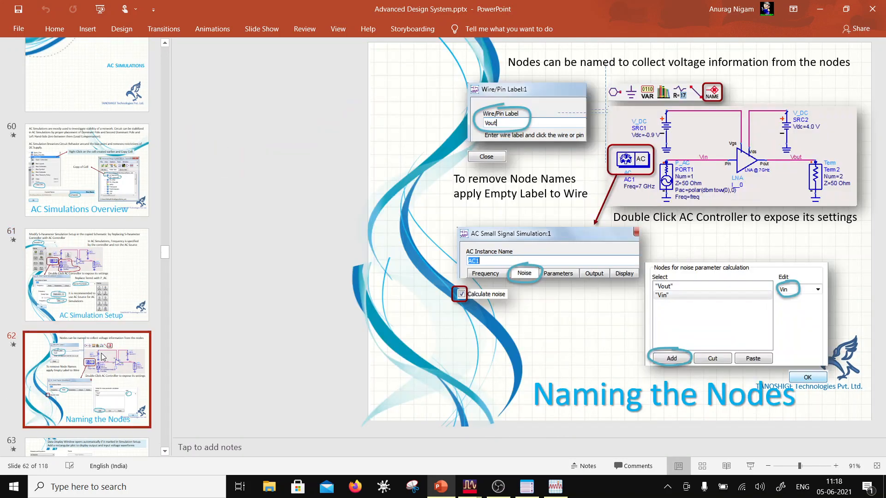
{"action": "scroll", "coordinate": [102, 356], "scroll_direction": "down", "scroll_amount": 2}
{"action": "left_click", "coordinate": [104, 361]}
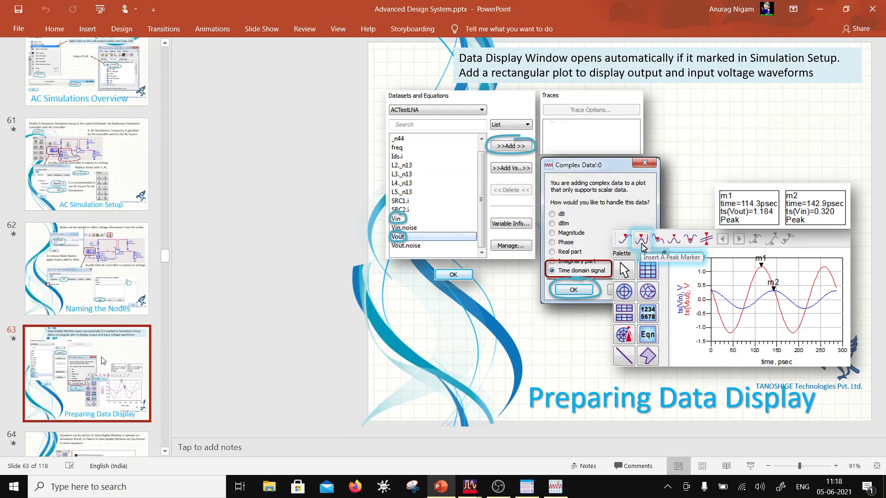
{"action": "scroll", "coordinate": [103, 361], "scroll_direction": "down", "scroll_amount": 2}
{"action": "left_click", "coordinate": [103, 361]}
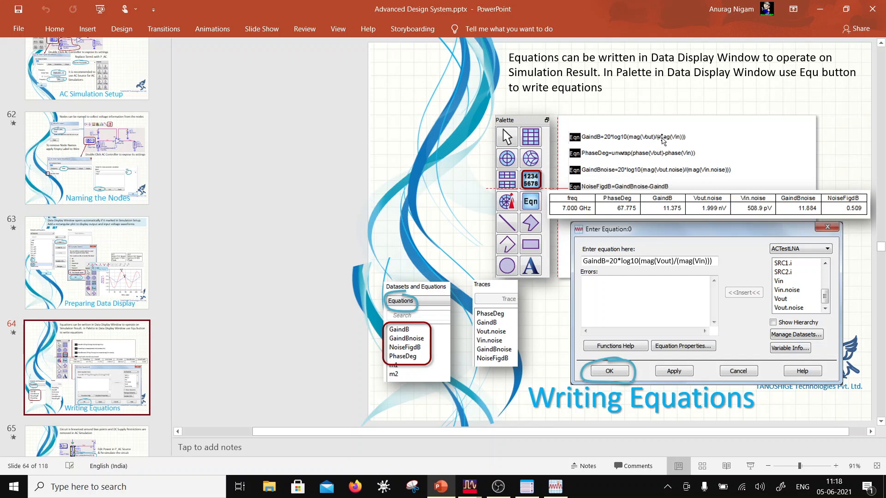
{"action": "left_click", "coordinate": [441, 487]}
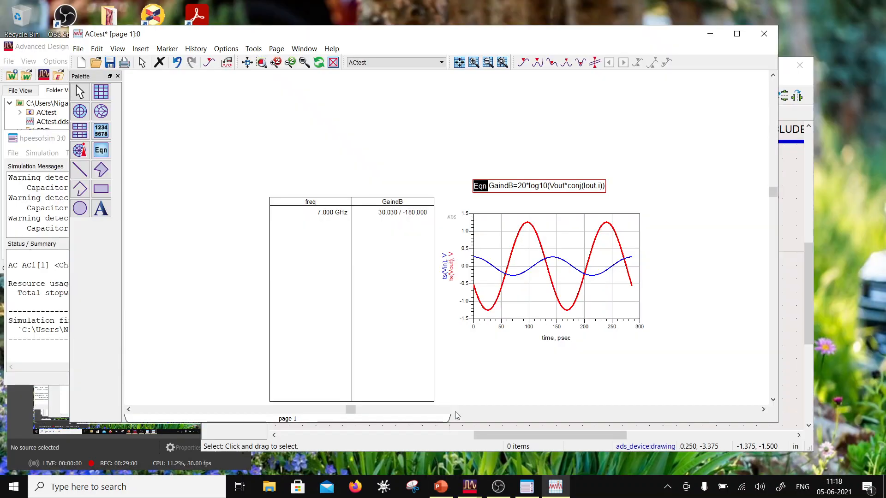
- Rewrite the gain equation as GaindB=20*log10(mag(Vout)/mag(Vin))
{"action": "left_click", "coordinate": [569, 188]}
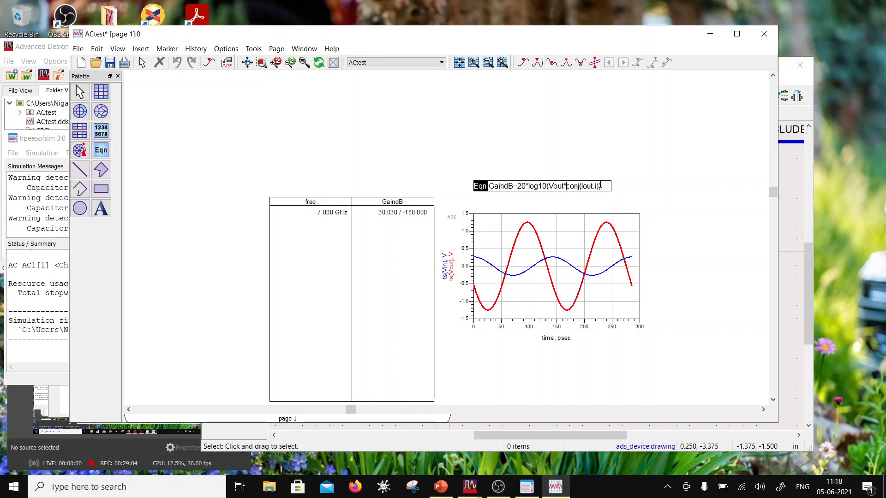
{"action": "left_click_drag", "start_coordinate": [600, 186], "coordinate": [566, 184]}
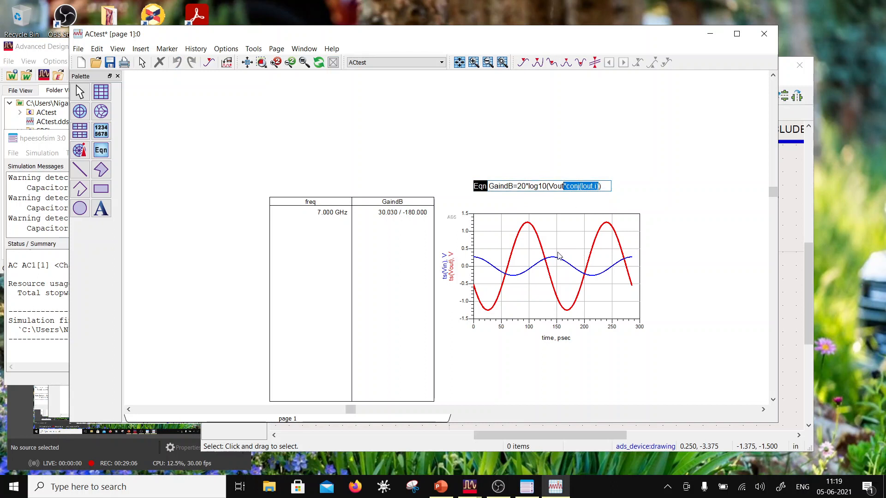
{"action": "key", "text": "BackSpace"}
{"action": "key", "text": "BackSpace"}
{"action": "key", "text": "BackSpace"}
{"action": "key", "text": "BackSpace"}
{"action": "key", "text": "BackSpace"}
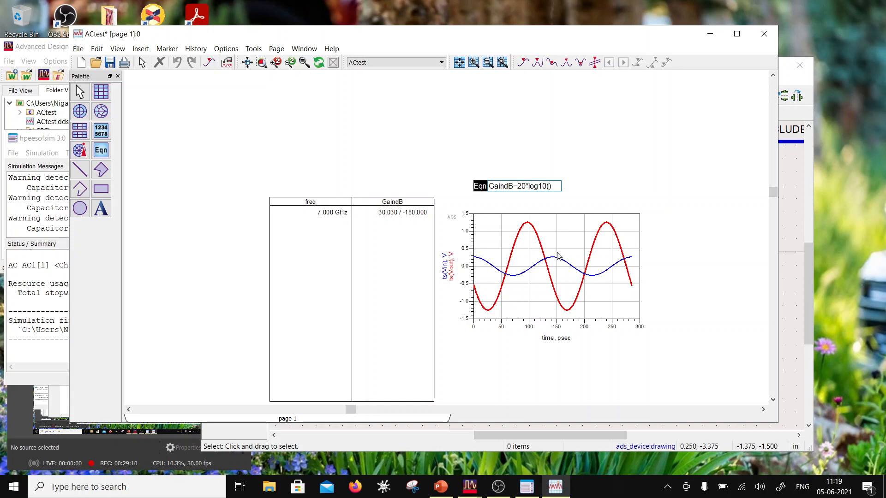
{"action": "type", "text": "mag"}
{"action": "type", "text": "("}
{"action": "type", "text": ")/mag"}
{"action": "type", "text": "("}
{"action": "type", "text": ")"}
{"action": "type", "text": "Vout1"}
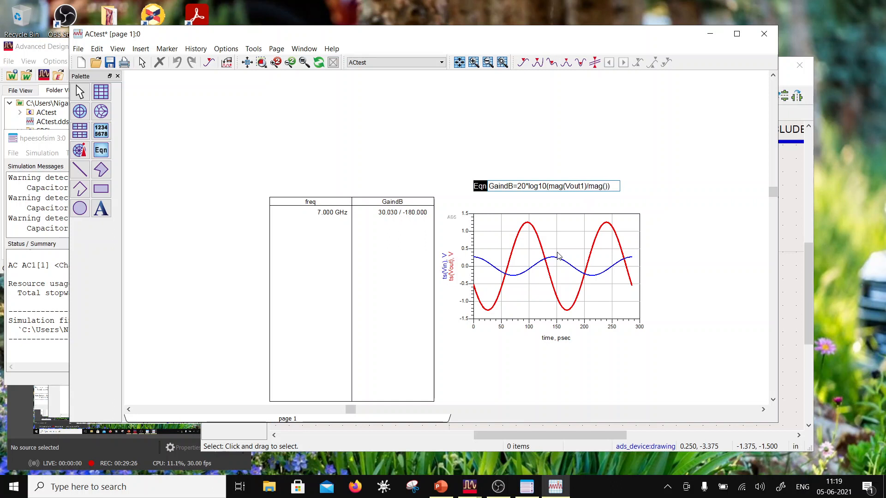
{"action": "key", "text": "BackSpace"}
{"action": "type", "text": "Vin"}
{"action": "left_click", "coordinate": [484, 122]}
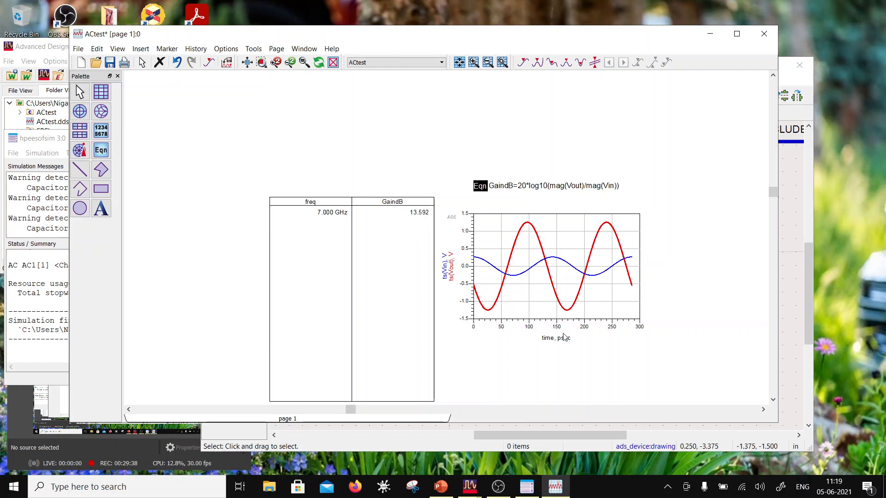
- Shift the list and GaindB equation slightly up and add the equation PhaseDeg=phase(Vout)-phase(Vin) beneath GaindB
{"action": "left_click_drag", "start_coordinate": [353, 268], "coordinate": [347, 265]}
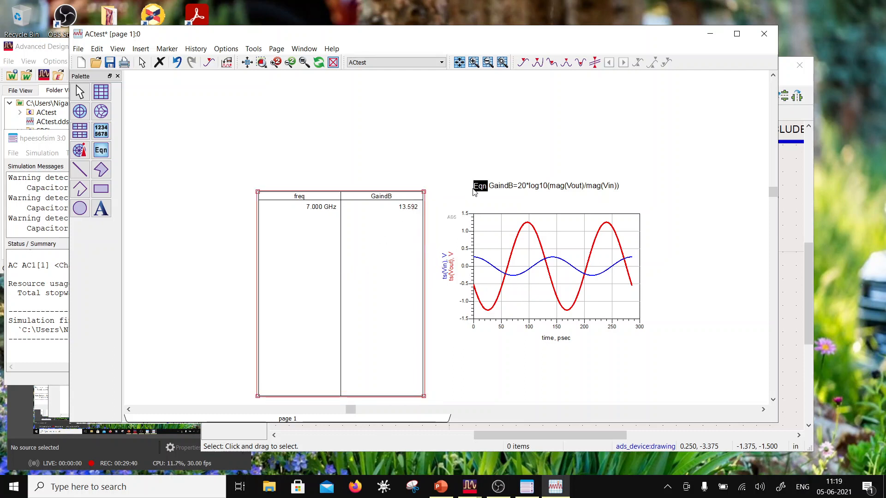
{"action": "left_click_drag", "start_coordinate": [481, 187], "coordinate": [480, 181]}
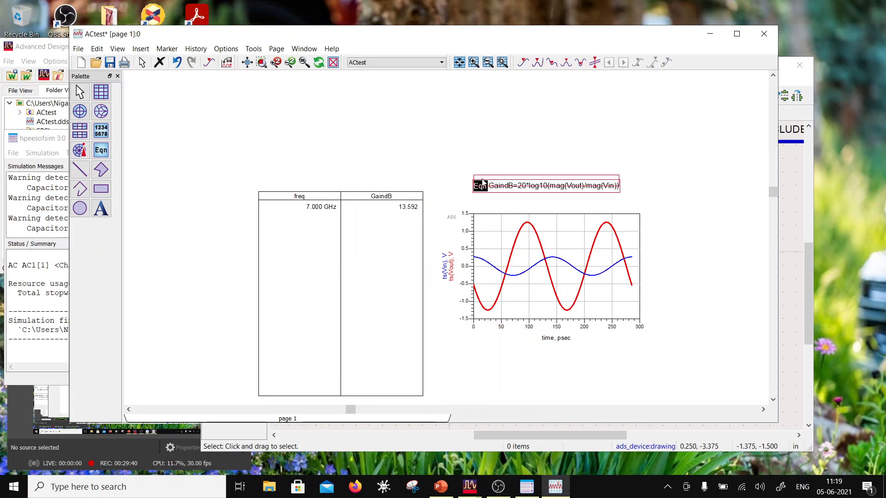
{"action": "left_click", "coordinate": [101, 150]}
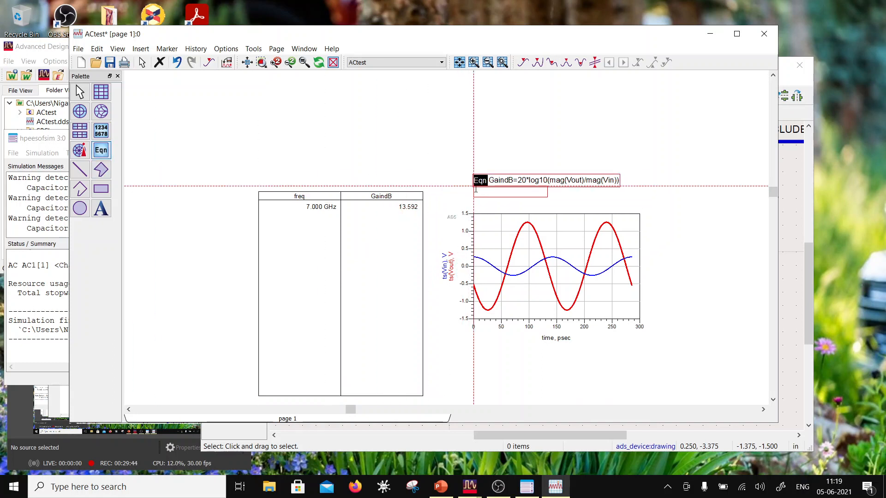
{"action": "left_click", "coordinate": [466, 191]}
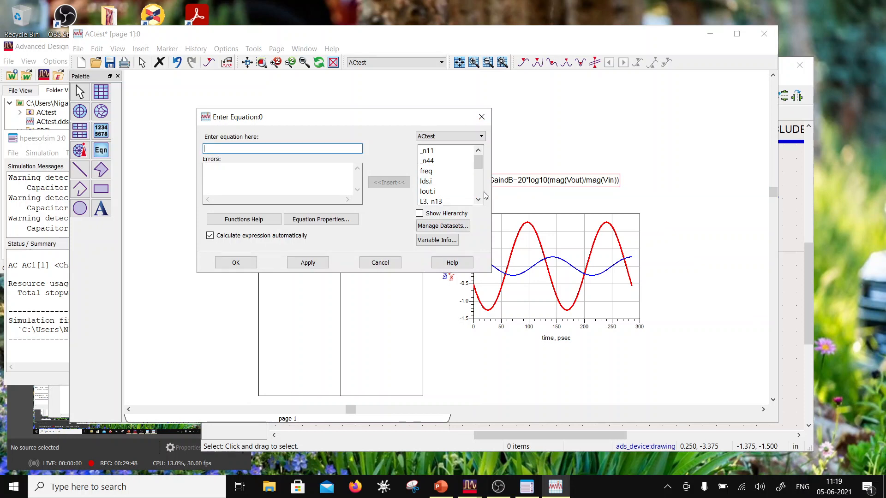
{"action": "type", "text": "PhaseDeg="}
{"action": "left_click_drag", "start_coordinate": [479, 163], "coordinate": [480, 175]}
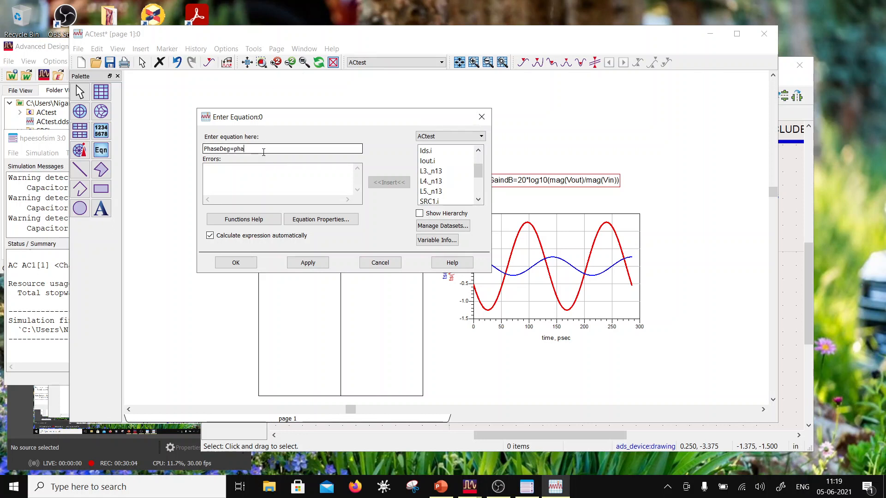
{"action": "type", "text": "("}
{"action": "key", "text": "Left"}
{"action": "left_click", "coordinate": [236, 263]}
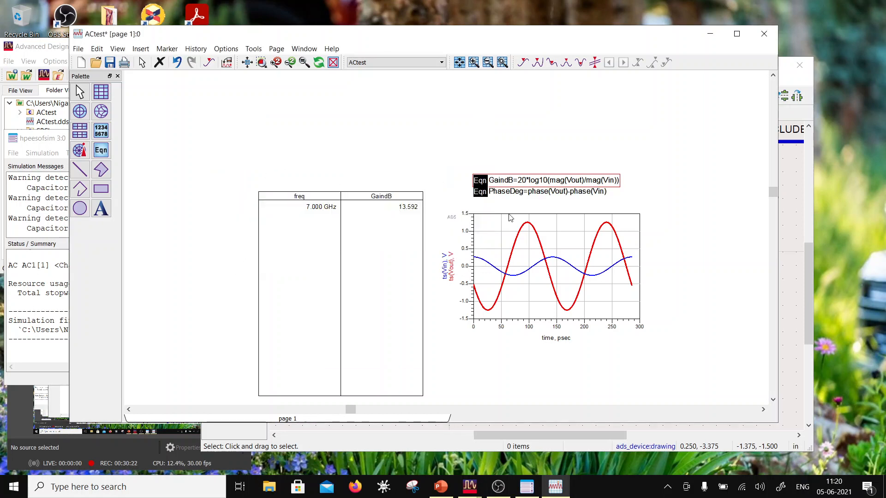
- Add the PhaseDeg equation as a second trace in the list that shows GaindB
{"action": "double_click", "coordinate": [319, 253]}
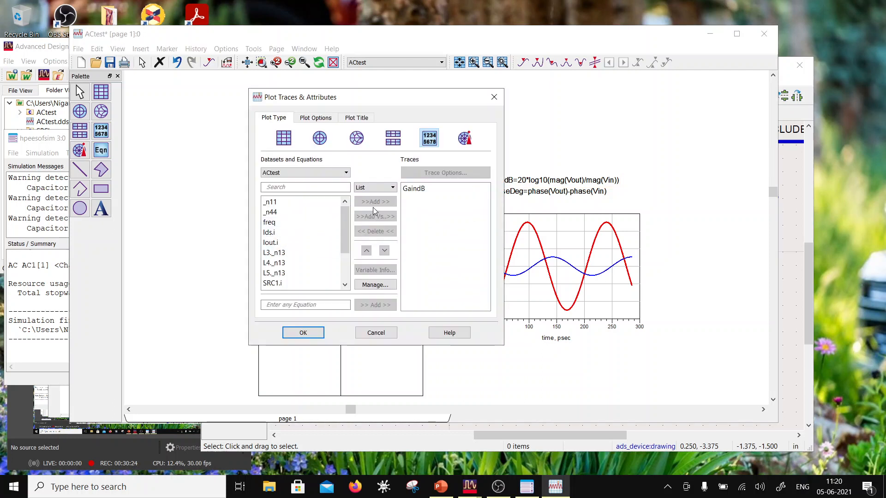
{"action": "left_click", "coordinate": [305, 173]}
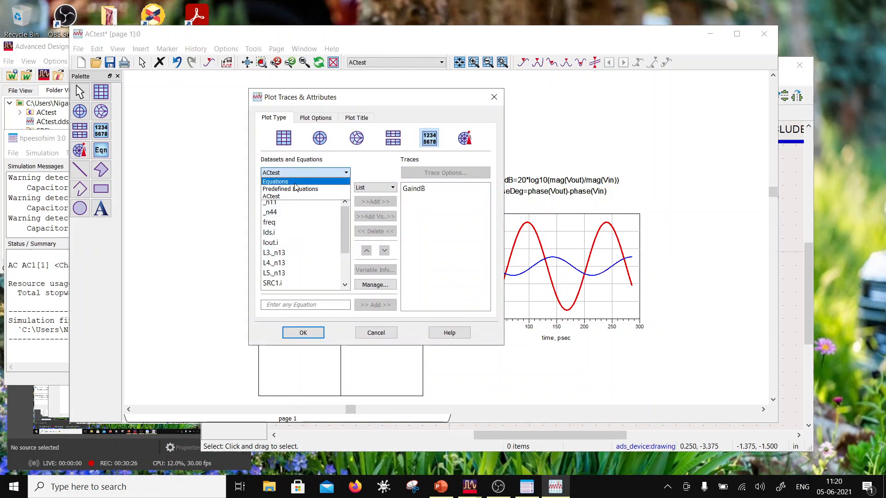
{"action": "left_click", "coordinate": [295, 181]}
{"action": "left_click", "coordinate": [286, 213]}
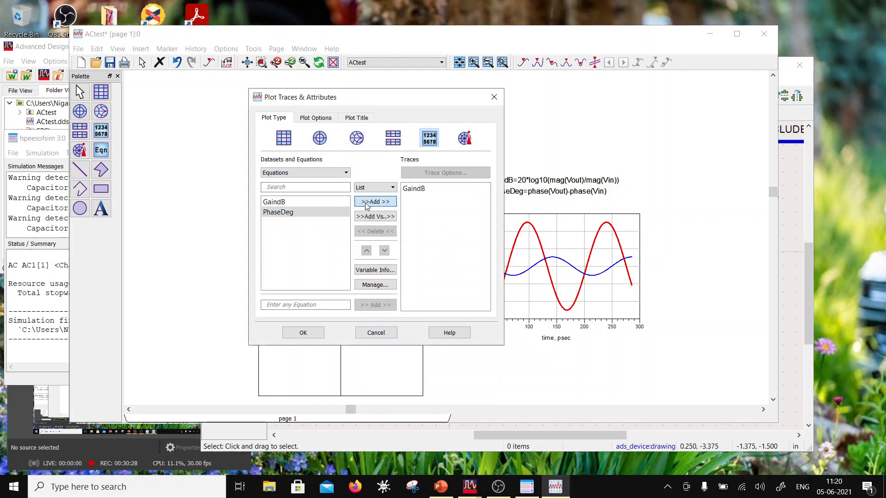
{"action": "left_click", "coordinate": [366, 206]}
{"action": "left_click", "coordinate": [309, 333]}
- Shrink the results list to a compact table beside the waveform plot and save the data display
{"action": "left_click_drag", "start_coordinate": [357, 291], "coordinate": [296, 297]}
{"action": "left_click_drag", "start_coordinate": [348, 329], "coordinate": [353, 305]}
{"action": "left_click_drag", "start_coordinate": [369, 379], "coordinate": [369, 352]}
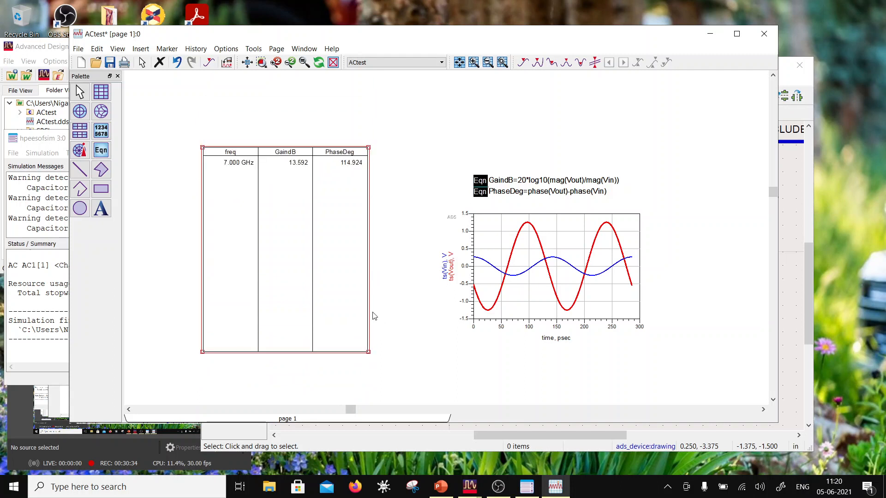
{"action": "left_click_drag", "start_coordinate": [369, 149], "coordinate": [353, 319]}
{"action": "left_click_drag", "start_coordinate": [279, 344], "coordinate": [339, 273]}
{"action": "left_click", "coordinate": [299, 300]}
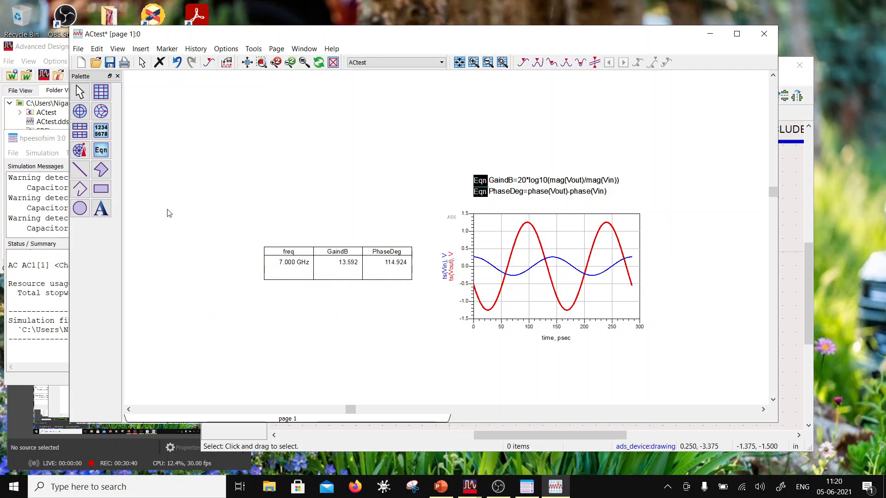
{"action": "left_click", "coordinate": [114, 65]}
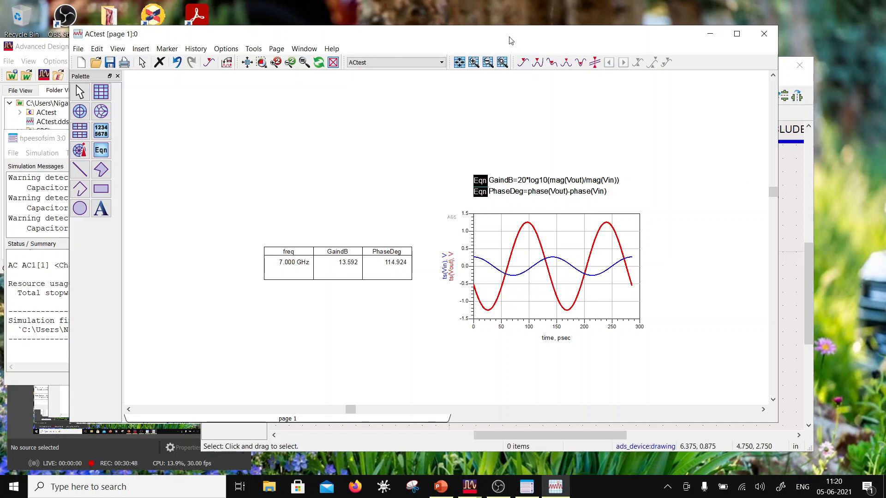
- Bring the ACtest schematic forward and inspect the amplifier output, Iout probe and AC controller
{"action": "left_click", "coordinate": [791, 205]}
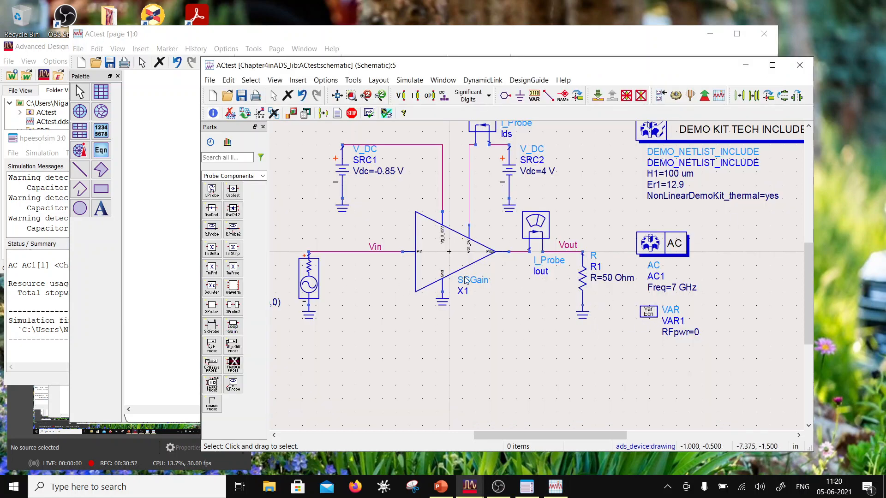
{"action": "scroll", "coordinate": [466, 280], "scroll_direction": "down", "scroll_amount": 1}
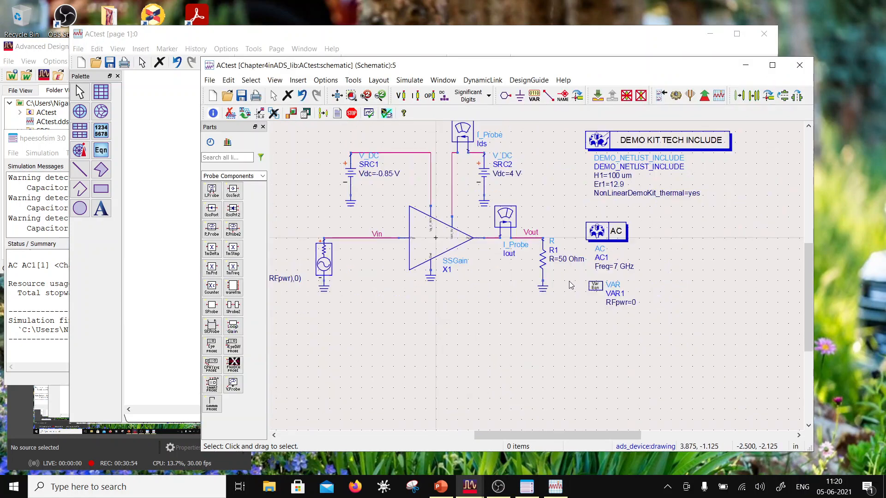
{"action": "scroll", "coordinate": [571, 285], "scroll_direction": "up", "scroll_amount": 1}
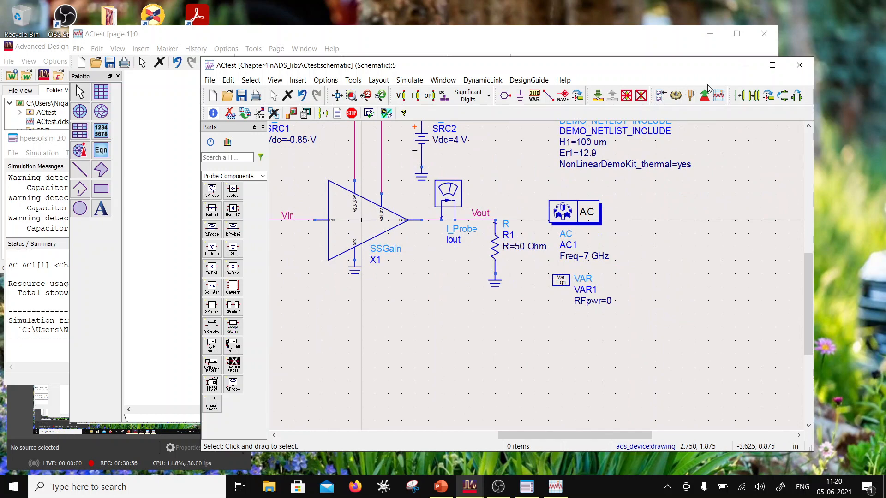
- Start tuning the RFpwr variable of VAR1 with a range from -10 to 20
{"action": "left_click", "coordinate": [690, 95]}
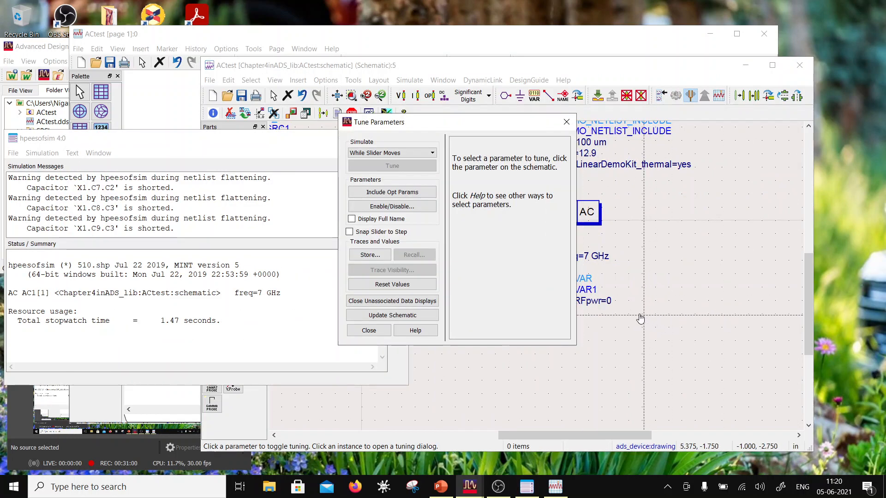
{"action": "left_click", "coordinate": [595, 300]}
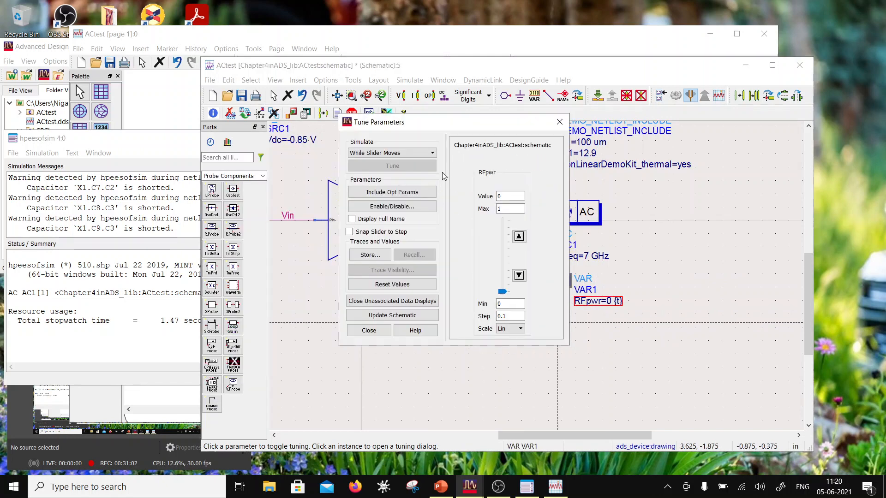
{"action": "left_click", "coordinate": [503, 208]}
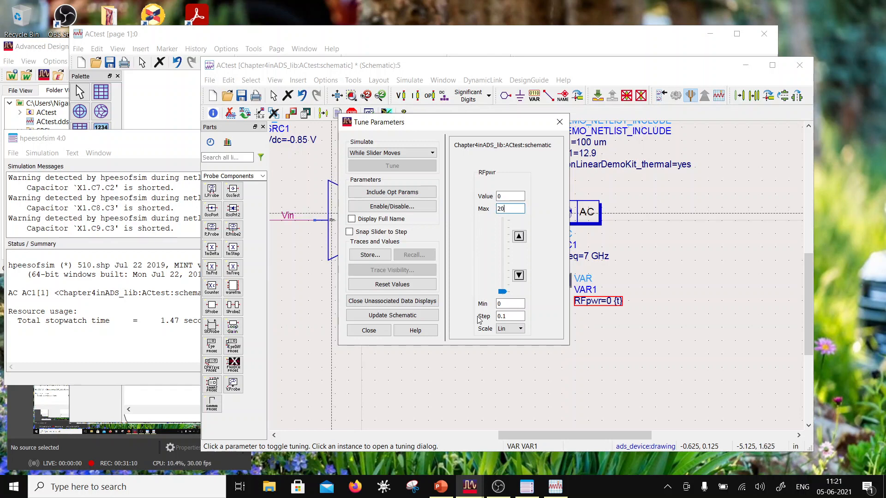
{"action": "double_click", "coordinate": [504, 304]}
{"action": "left_click", "coordinate": [506, 207]}
- Arrange the Tune Parameters window and the ACtest data display side by side so both can be seen
{"action": "left_click_drag", "start_coordinate": [458, 129], "coordinate": [309, 126]}
{"action": "left_click", "coordinate": [392, 42]}
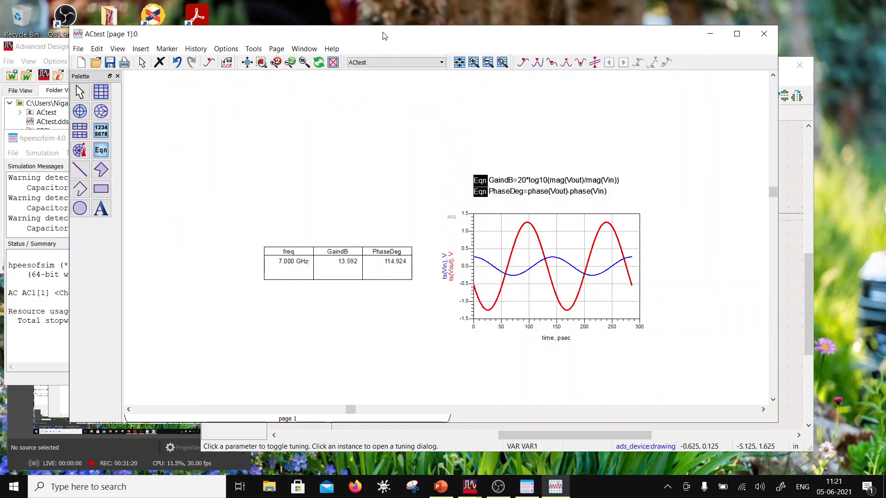
{"action": "left_click_drag", "start_coordinate": [385, 36], "coordinate": [597, 87]}
{"action": "left_click_drag", "start_coordinate": [240, 118], "coordinate": [149, 74]}
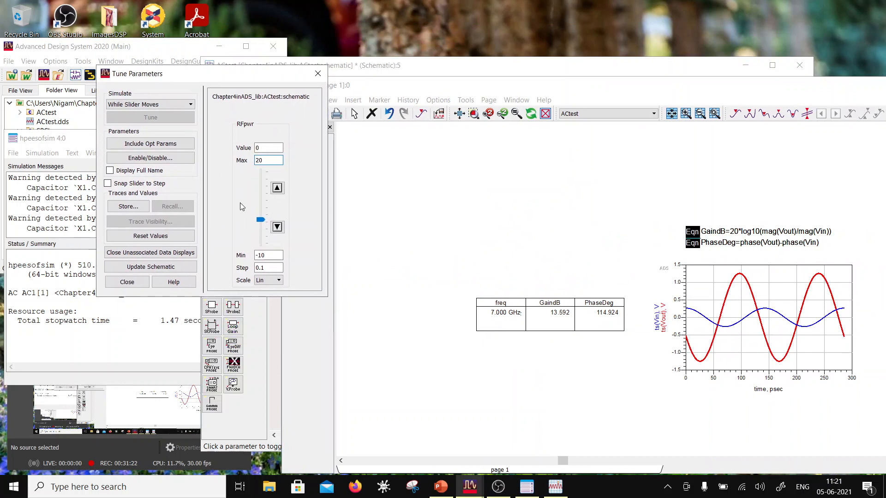
- Tune RFpwr to -10, 3.8 and 15.8 and compare the Vin and Vout waveforms and the gain table at each value
{"action": "left_click_drag", "start_coordinate": [266, 225], "coordinate": [265, 251]}
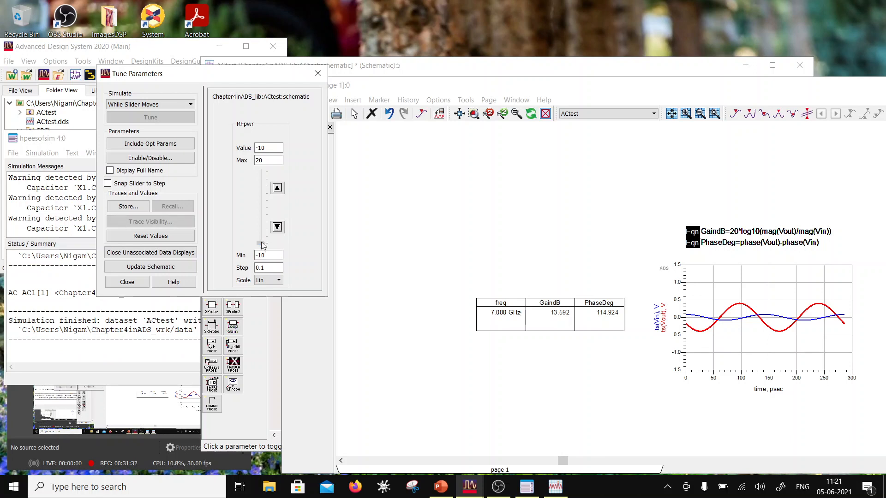
{"action": "left_click_drag", "start_coordinate": [261, 245], "coordinate": [263, 214]}
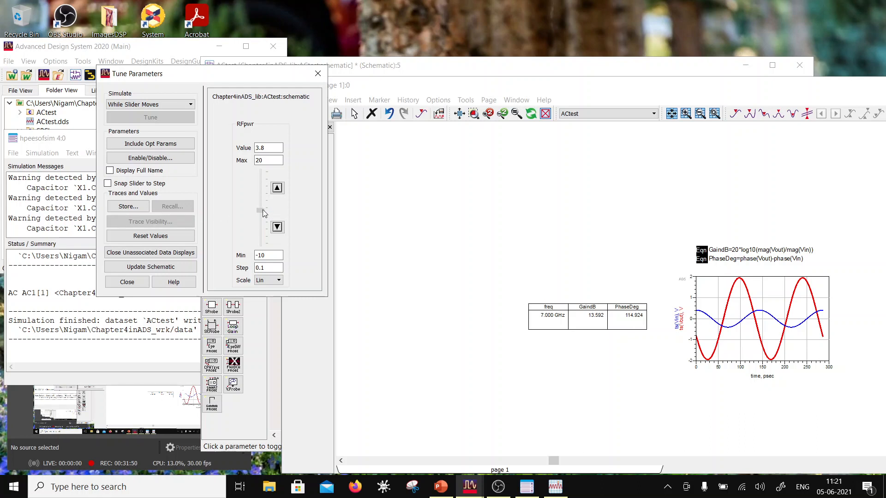
{"action": "left_click_drag", "start_coordinate": [262, 210], "coordinate": [262, 178]}
{"action": "left_click", "coordinate": [473, 276]}
{"action": "scroll", "coordinate": [697, 301], "scroll_direction": "down", "scroll_amount": 2}
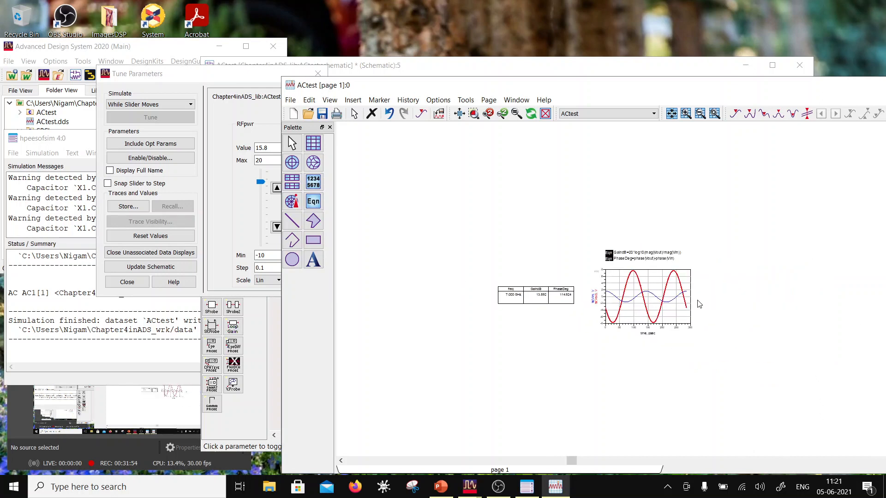
{"action": "scroll", "coordinate": [700, 304], "scroll_direction": "up", "scroll_amount": 2}
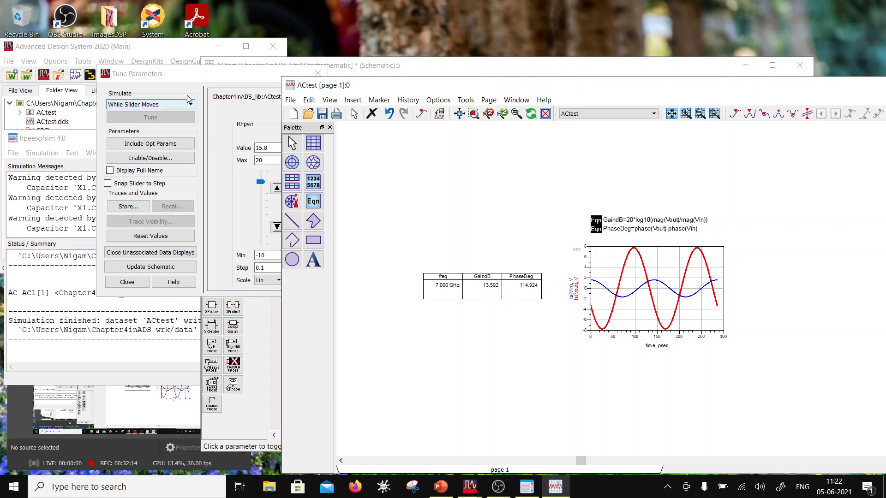
- Tune RFpwr to 11 and end tuning without saving the tuned value back to the schematic
{"action": "left_click", "coordinate": [187, 80]}
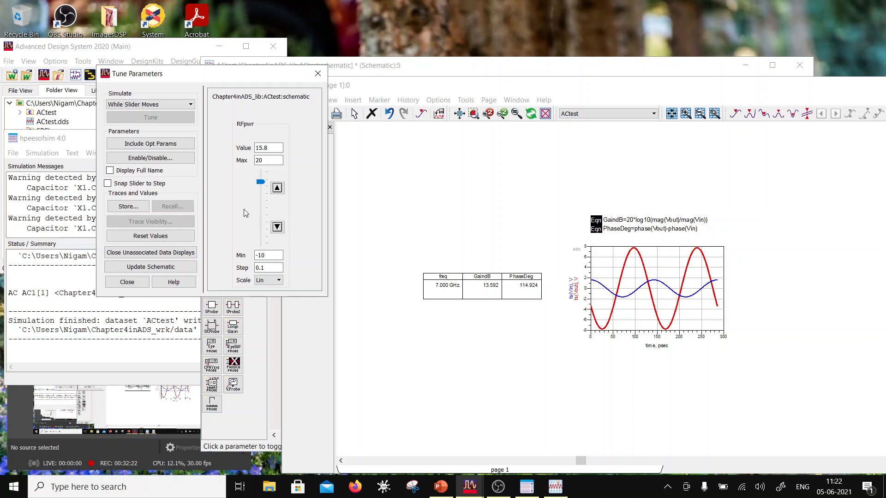
{"action": "mouse_move", "coordinate": [263, 183]}
{"action": "left_mouse_down"}
{"action": "mouse_move", "coordinate": [261, 207]}
{"action": "mouse_move", "coordinate": [259, 194]}
{"action": "left_mouse_up"}
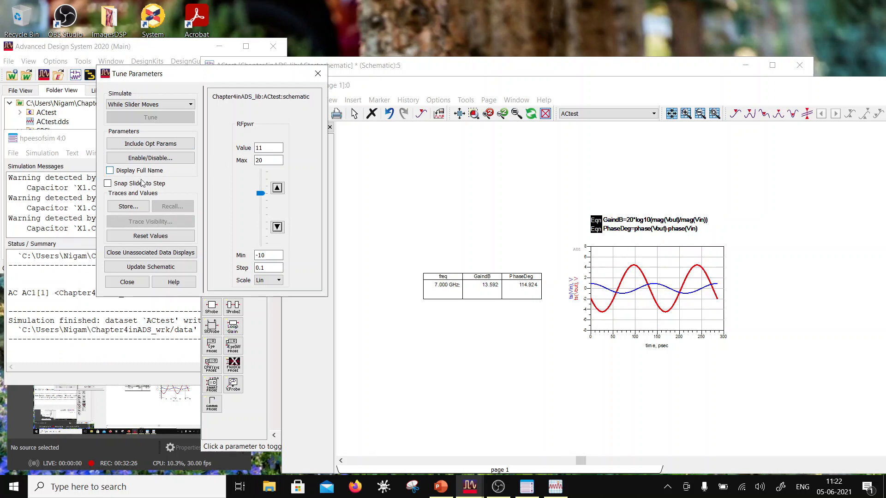
{"action": "left_click", "coordinate": [129, 283]}
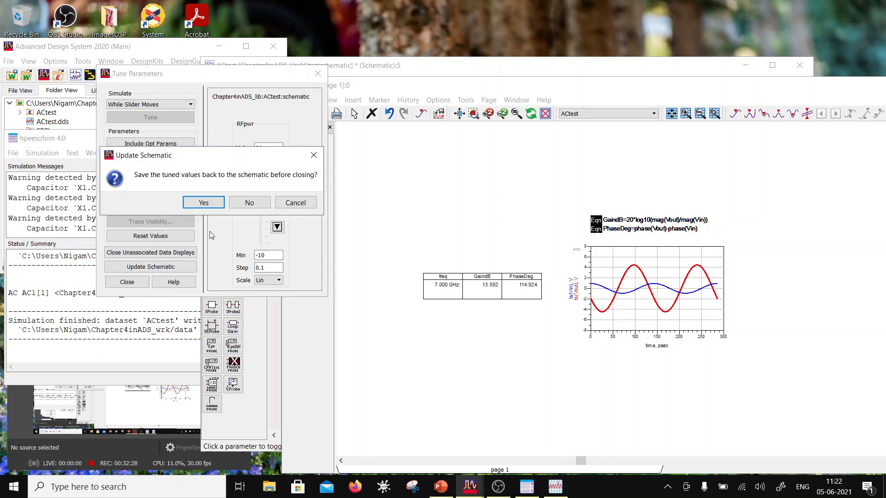
{"action": "left_click", "coordinate": [247, 203]}
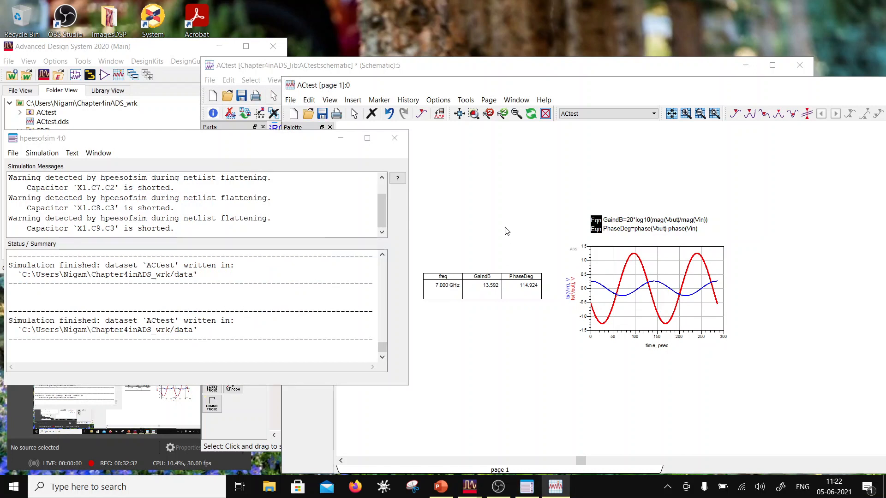
- Place a copy of the GaindB equation directly above the original in the data display
{"action": "left_click", "coordinate": [368, 86]}
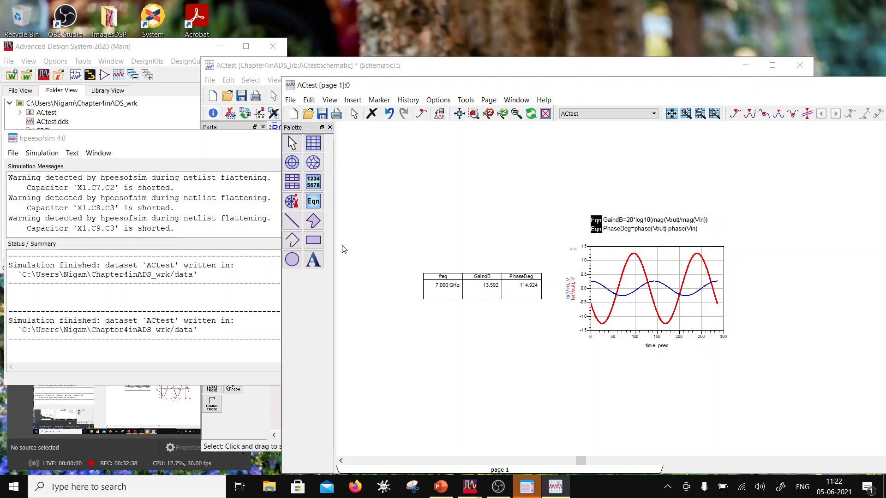
{"action": "mouse_move", "coordinate": [533, 493]}
{"action": "left_click", "coordinate": [603, 223]}
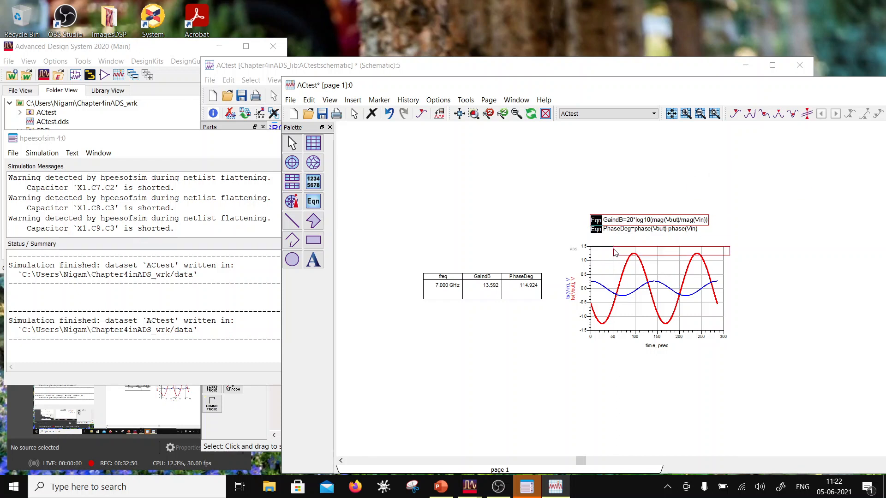
{"action": "left_click_drag", "start_coordinate": [590, 221], "coordinate": [591, 210]}
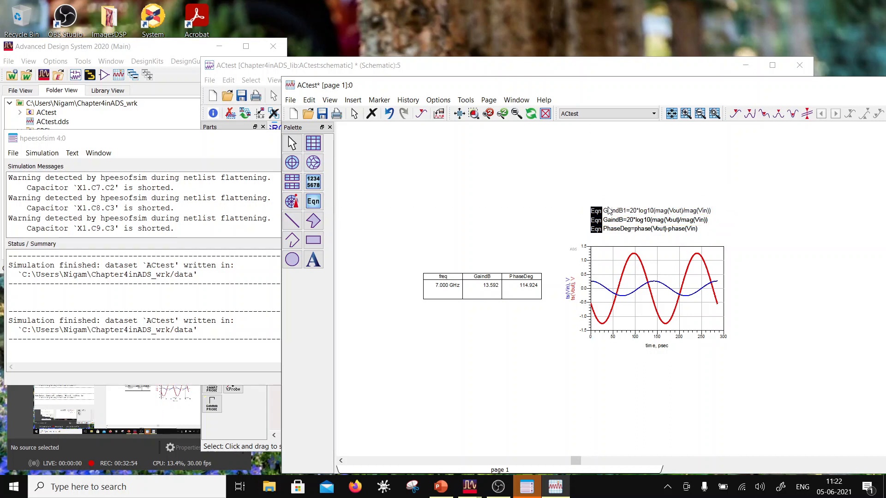
- Rename the copied equation to GNoisedB
{"action": "left_click", "coordinate": [609, 210]}
{"action": "left_click", "coordinate": [616, 211]}
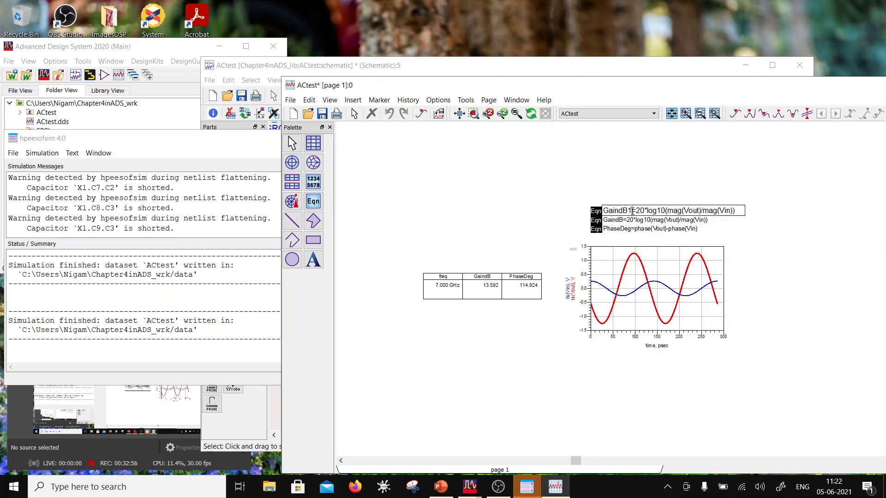
{"action": "left_click_drag", "start_coordinate": [632, 211], "coordinate": [618, 212]}
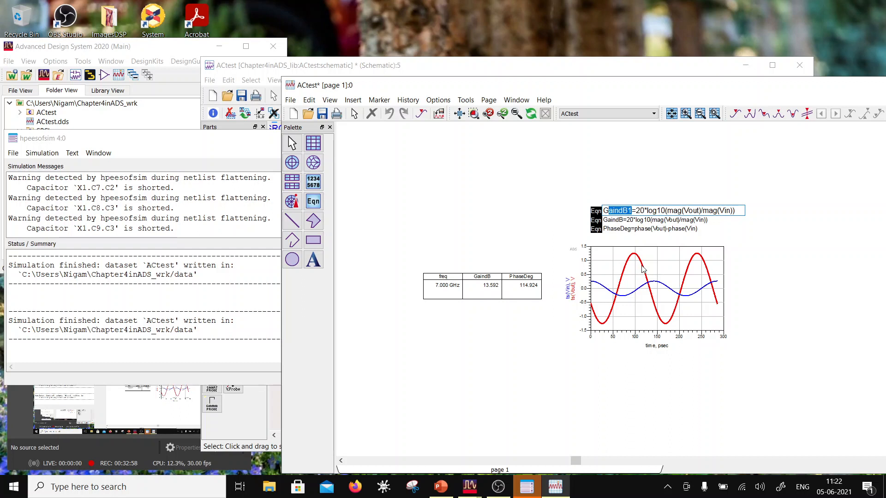
{"action": "type", "text": "Noise"}
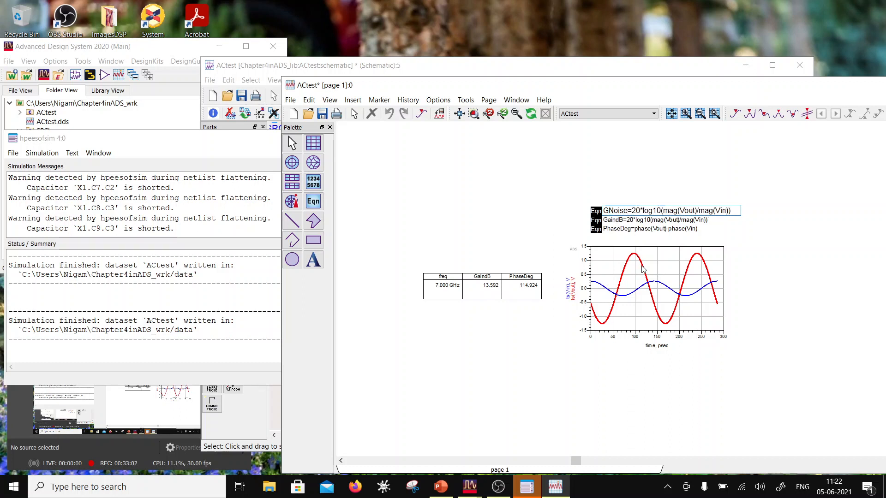
{"action": "type", "text": "d"}
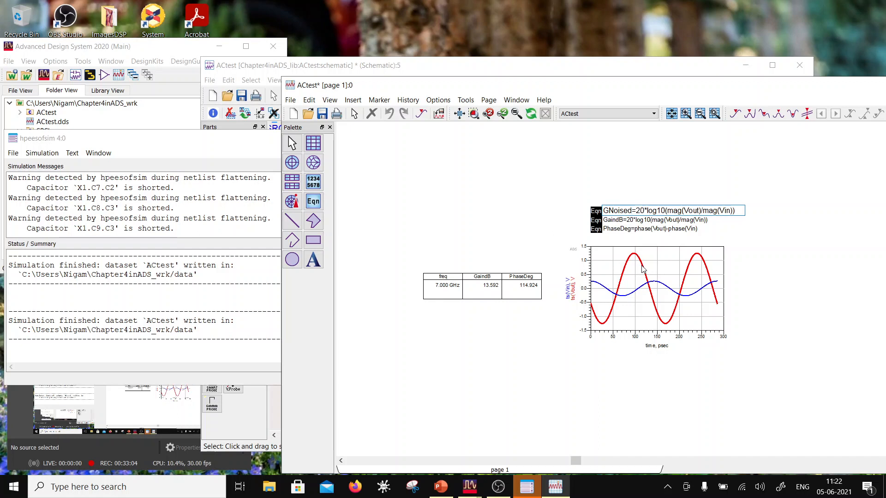
{"action": "type", "text": "B"}
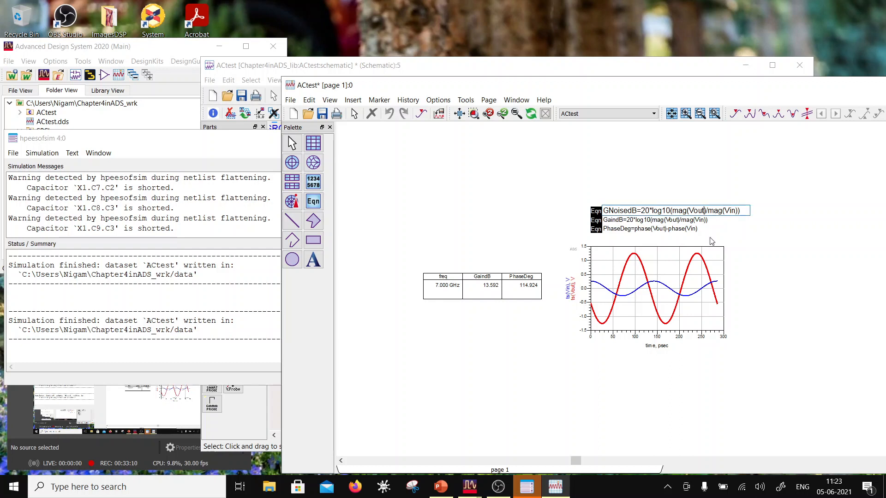
- Change Vout to Vout.noise in the GNoisedB equation, check the equations slide in PowerPoint and resume editing the equation in the ADS data display
{"action": "type", "text": ".noise"}
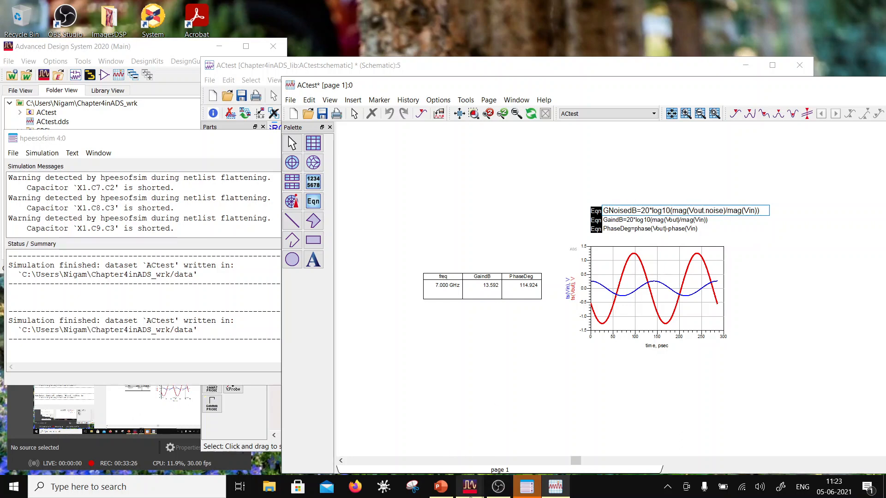
{"action": "left_click", "coordinate": [441, 487]}
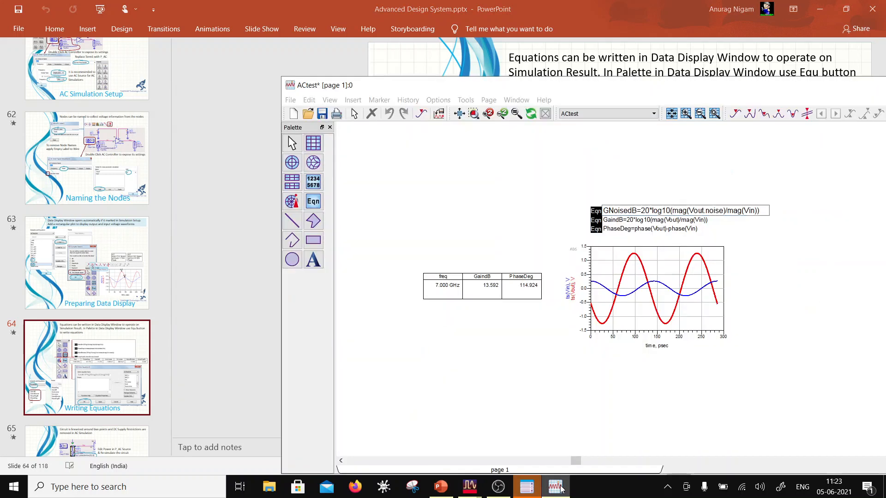
{"action": "left_click", "coordinate": [556, 487]}
{"action": "left_click", "coordinate": [756, 211]}
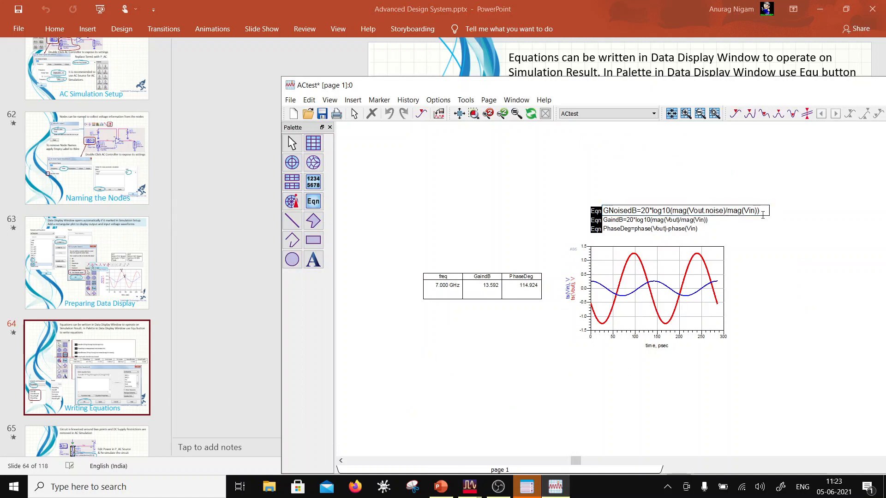
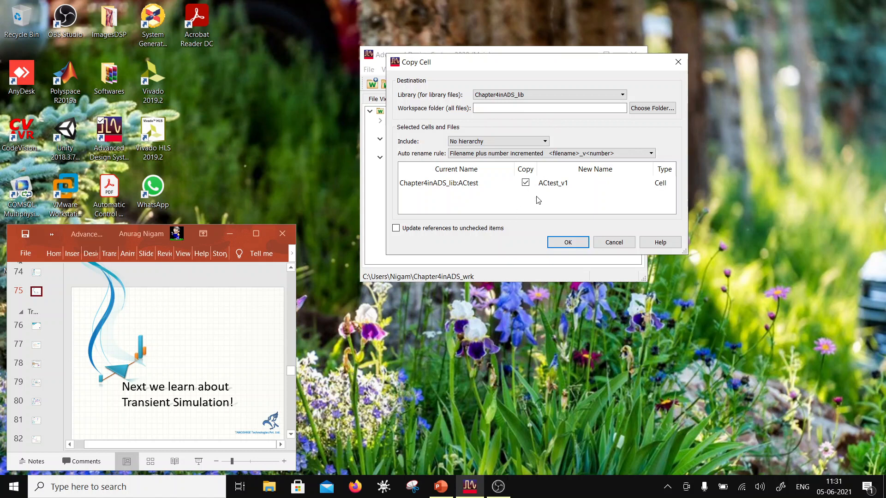
- Name the copy of the ACtest cell HBtest and create it in Chapter4inADS_lib
{"action": "double_click", "coordinate": [549, 184]}
{"action": "mouse_move", "coordinate": [572, 185]}
{"action": "left_mouse_down"}
{"action": "mouse_move", "coordinate": [553, 189]}
{"action": "mouse_move", "coordinate": [562, 191]}
{"action": "left_mouse_up"}
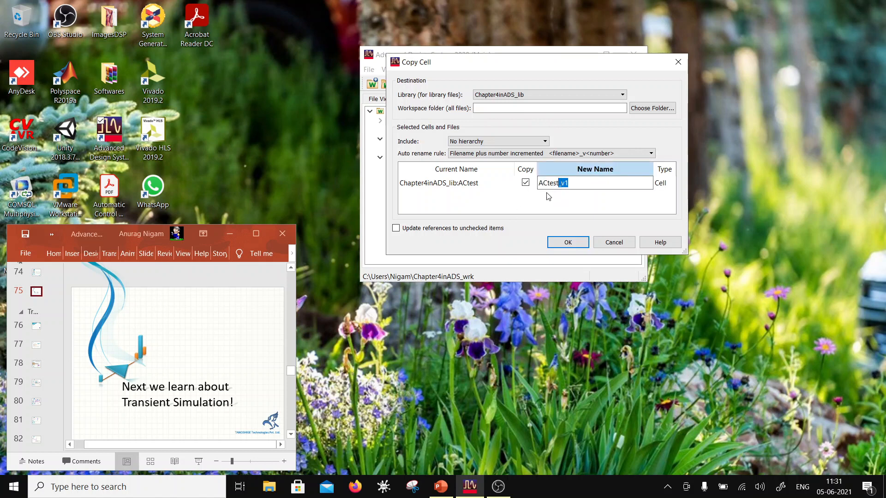
{"action": "key", "text": "BackSpace"}
{"action": "left_click_drag", "start_coordinate": [549, 185], "coordinate": [532, 190]}
{"action": "type", "text": "HBtest"}
{"action": "left_click", "coordinate": [568, 242]}
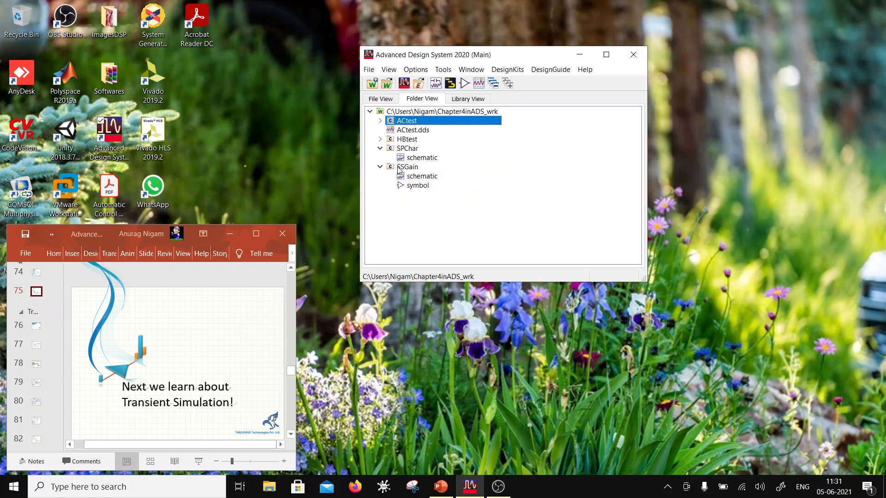
- Open the HBtest schematic and remove the tuning range from VAR1 so that it reads RFpwr=0
{"action": "left_click", "coordinate": [383, 139]}
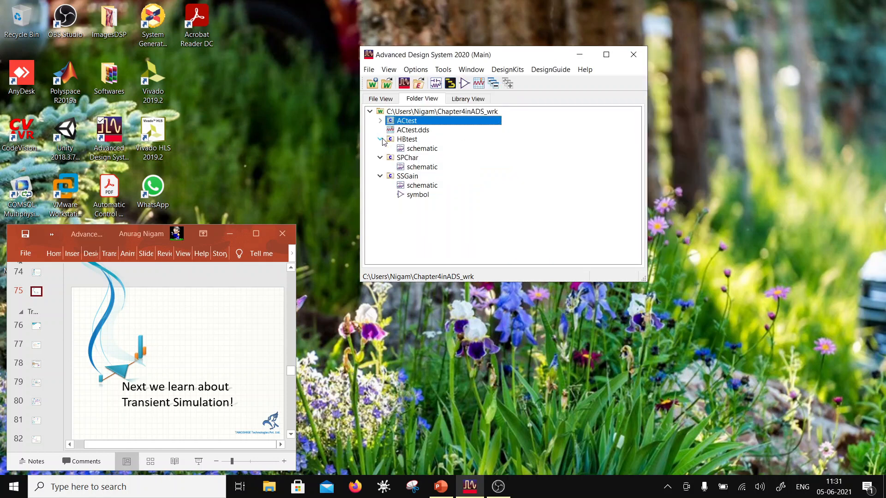
{"action": "double_click", "coordinate": [409, 150]}
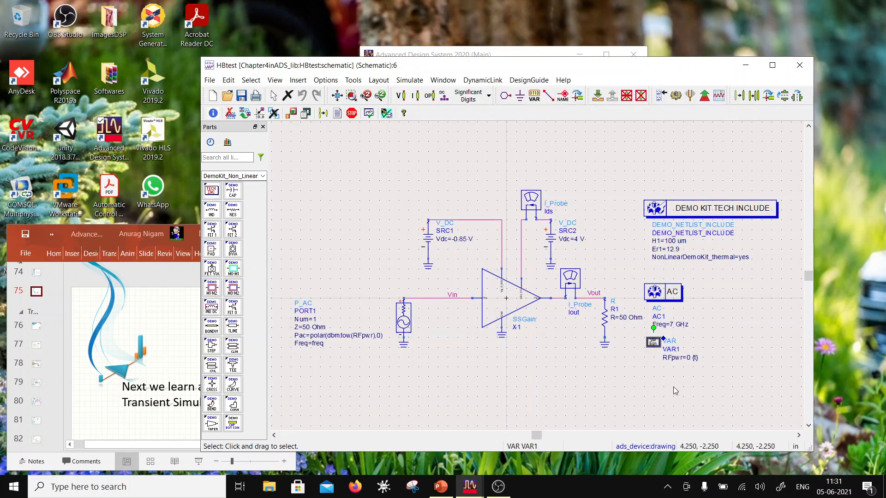
{"action": "double_click", "coordinate": [699, 359]}
{"action": "left_click_drag", "start_coordinate": [767, 358], "coordinate": [702, 358]}
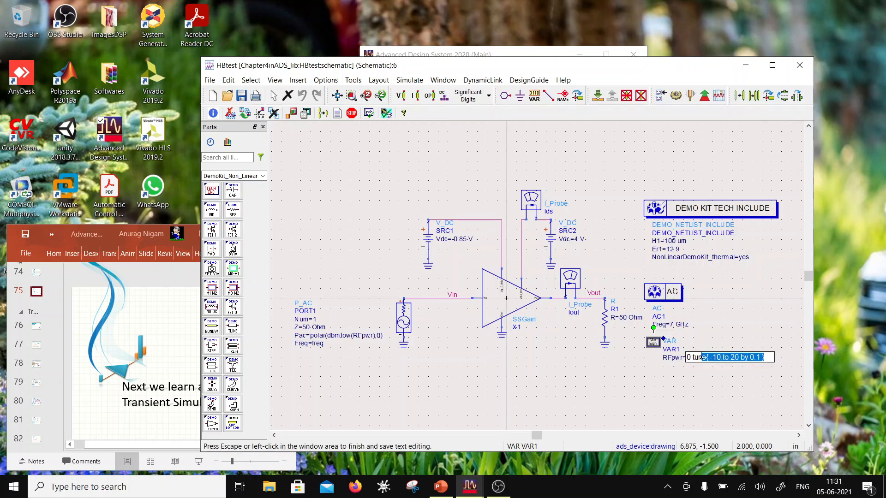
{"action": "key", "text": "BackSpace"}
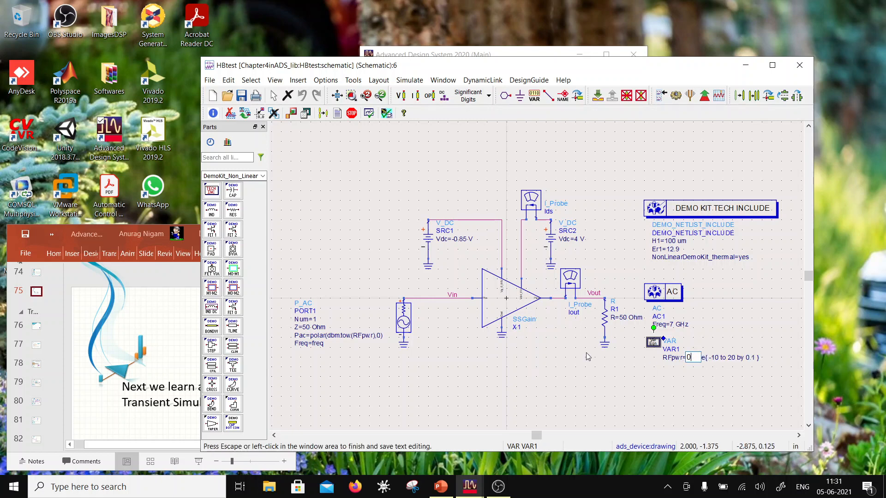
{"action": "left_click", "coordinate": [487, 381]}
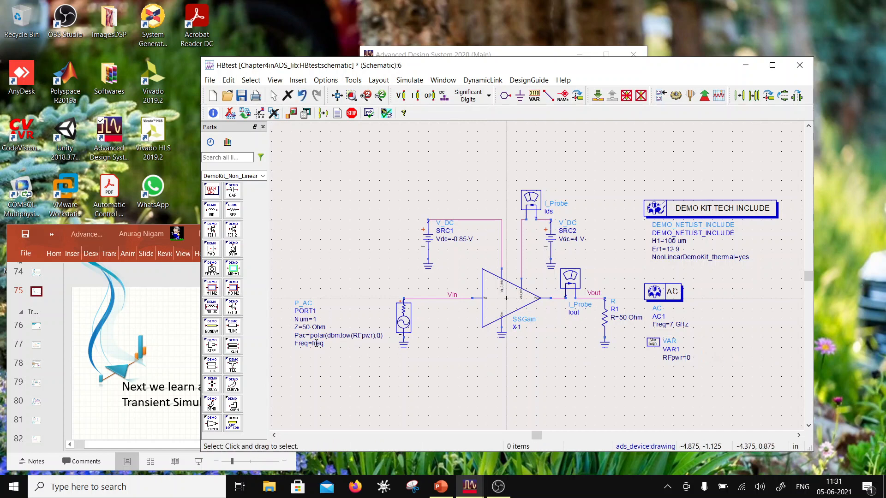
- Replace the P_AC source at the amplifier input with a P_1Tone source between Vin and ground
{"action": "scroll", "coordinate": [349, 348], "scroll_direction": "up", "scroll_amount": 2}
{"action": "left_click", "coordinate": [616, 258]}
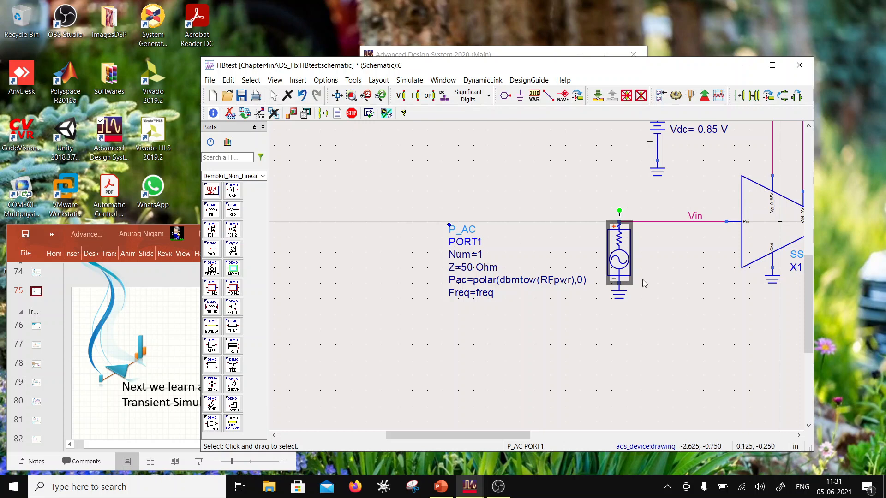
{"action": "key", "text": "Delete"}
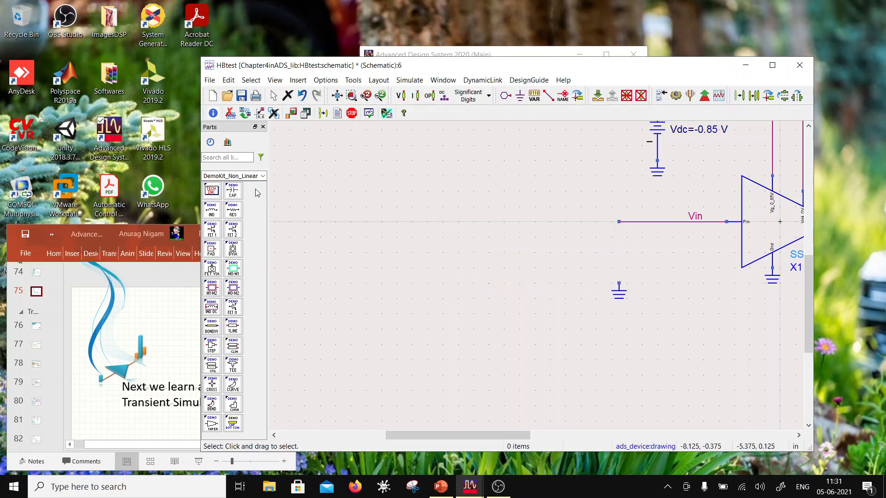
{"action": "left_click", "coordinate": [262, 176]}
{"action": "left_click", "coordinate": [233, 243]}
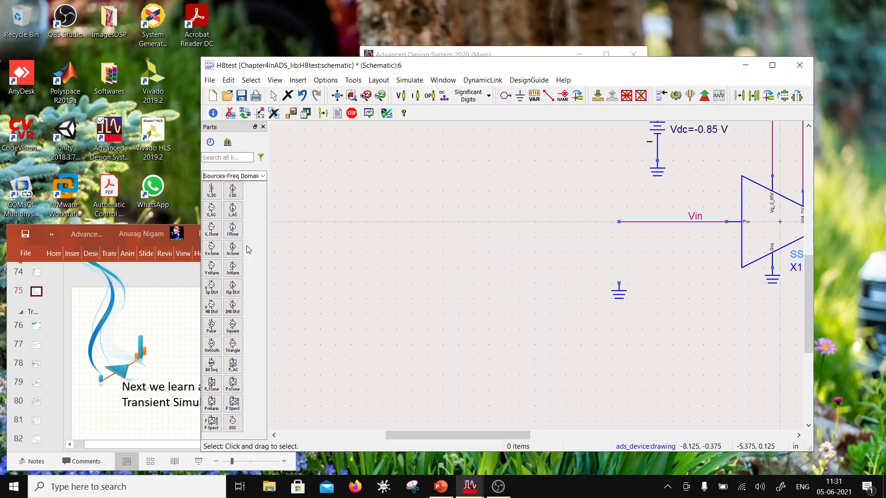
{"action": "left_click", "coordinate": [211, 384]}
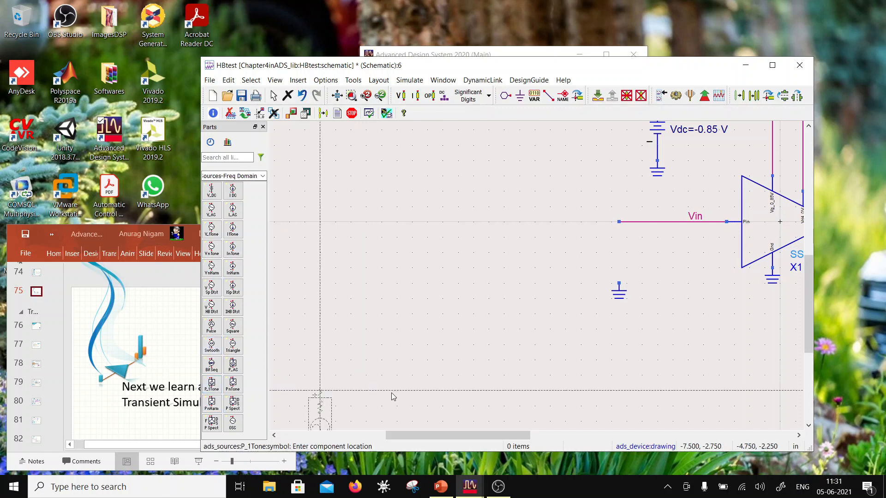
{"action": "left_click", "coordinate": [619, 224]}
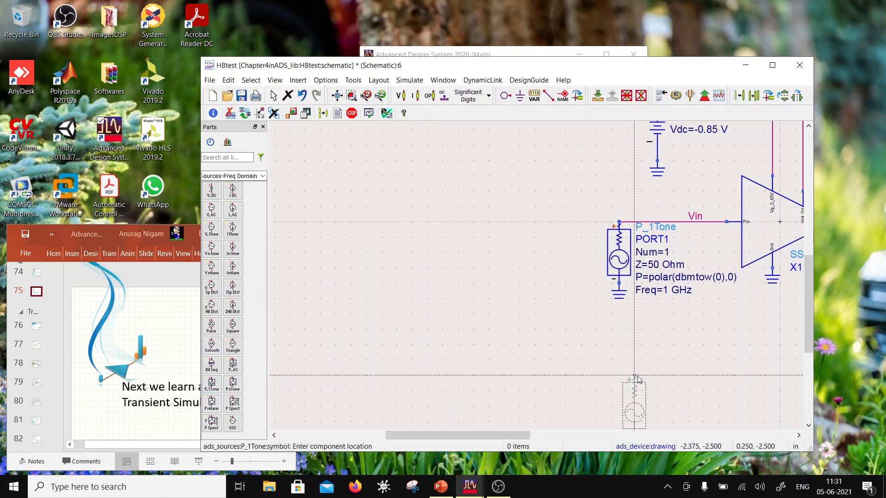
{"action": "key", "text": "Escape"}
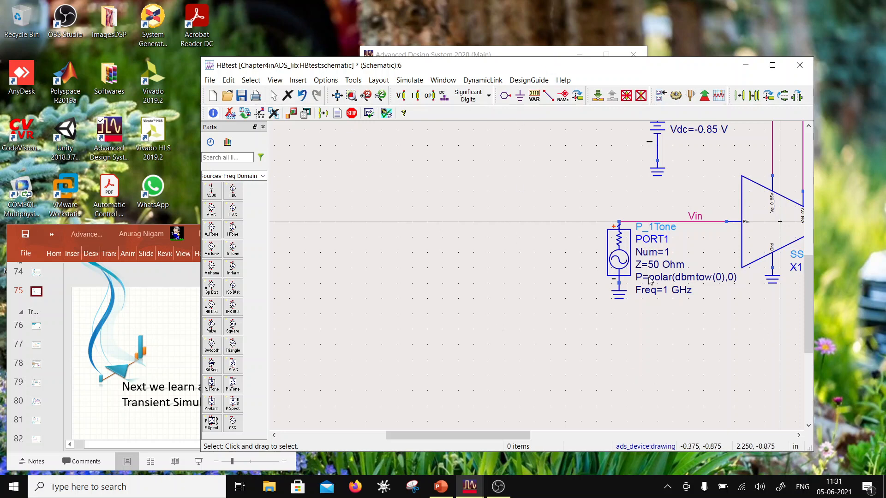
{"action": "scroll", "coordinate": [648, 279], "scroll_direction": "down", "scroll_amount": 2}
{"action": "scroll", "coordinate": [568, 252], "scroll_direction": "up", "scroll_amount": 1}
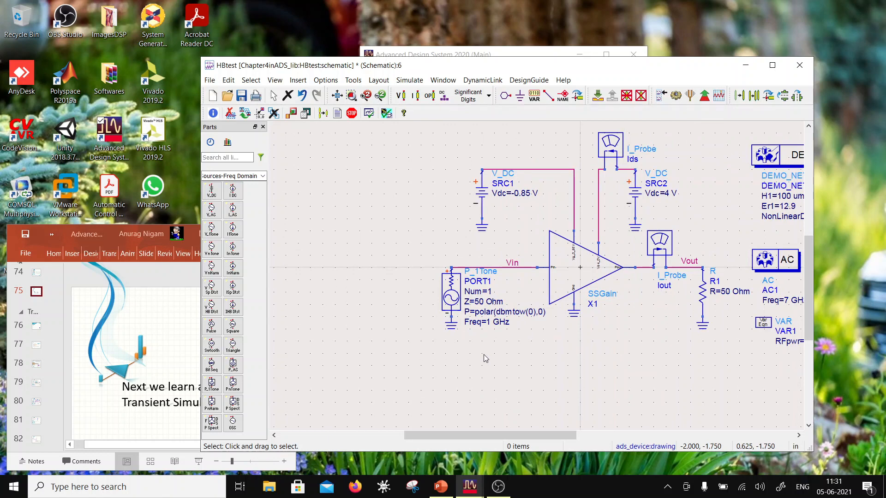
{"action": "scroll", "coordinate": [533, 307], "scroll_direction": "down", "scroll_amount": 1}
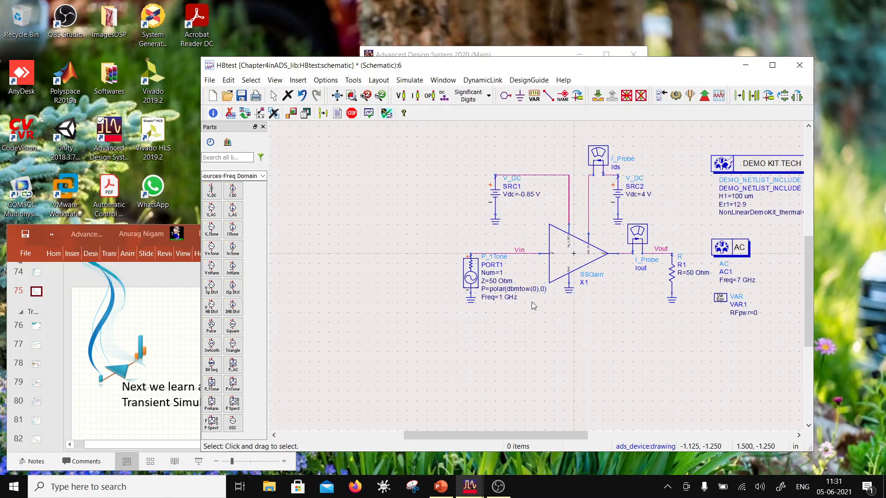
{"action": "scroll", "coordinate": [517, 295], "scroll_direction": "up", "scroll_amount": 1}
{"action": "scroll", "coordinate": [446, 300], "scroll_direction": "up", "scroll_amount": 1}
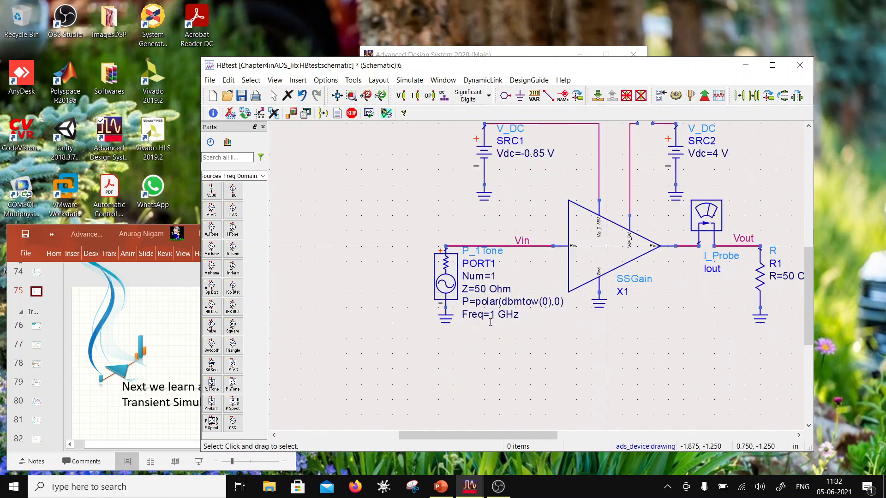
{"action": "double_click", "coordinate": [492, 315]}
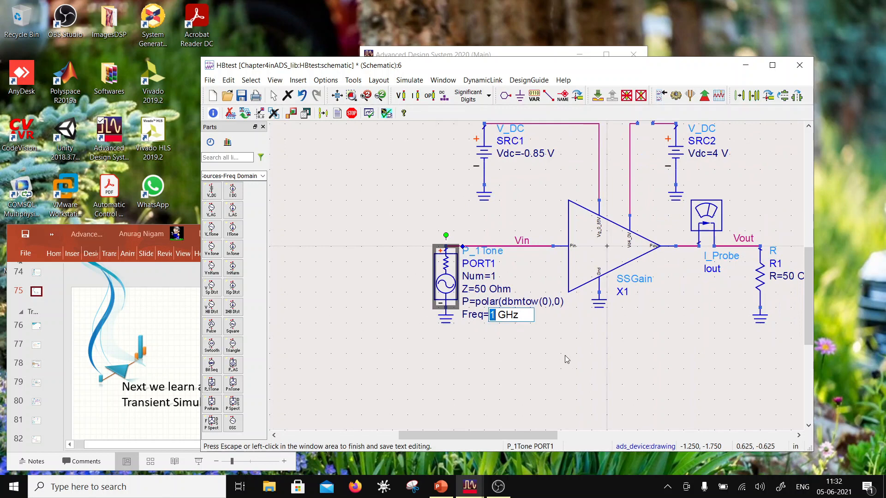
{"action": "left_click", "coordinate": [645, 358]}
- Add a variable RFfreq with the value 7 to the VAR1 block
{"action": "scroll", "coordinate": [653, 315], "scroll_direction": "down", "scroll_amount": 1}
{"action": "scroll", "coordinate": [739, 263], "scroll_direction": "up", "scroll_amount": 1}
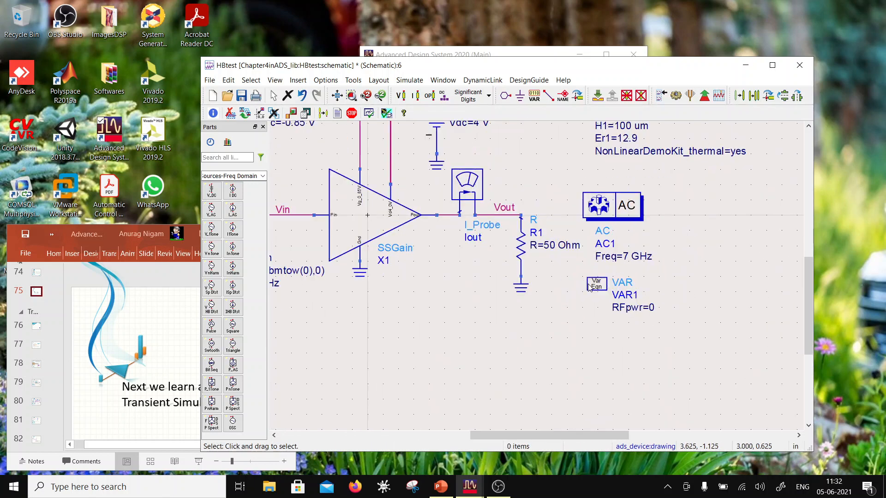
{"action": "double_click", "coordinate": [597, 284]}
{"action": "left_click_drag", "start_coordinate": [368, 183], "coordinate": [358, 182]}
{"action": "type", "text": "freq"}
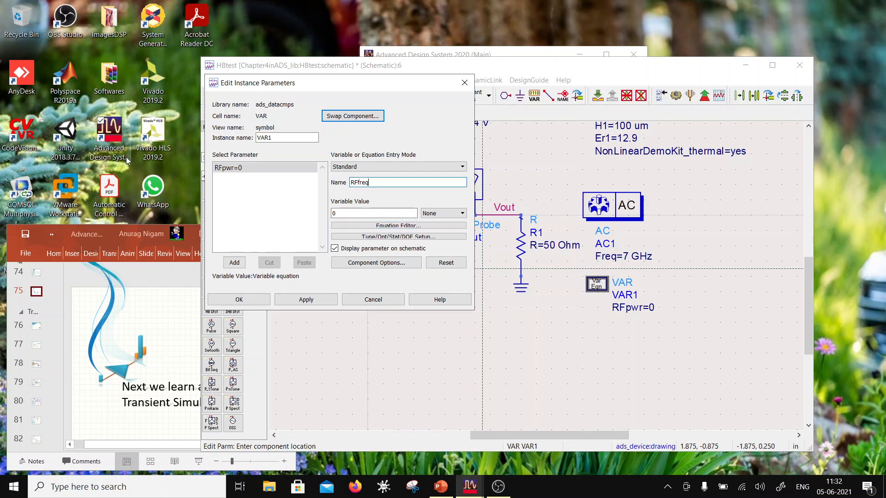
{"action": "left_click", "coordinate": [234, 266]}
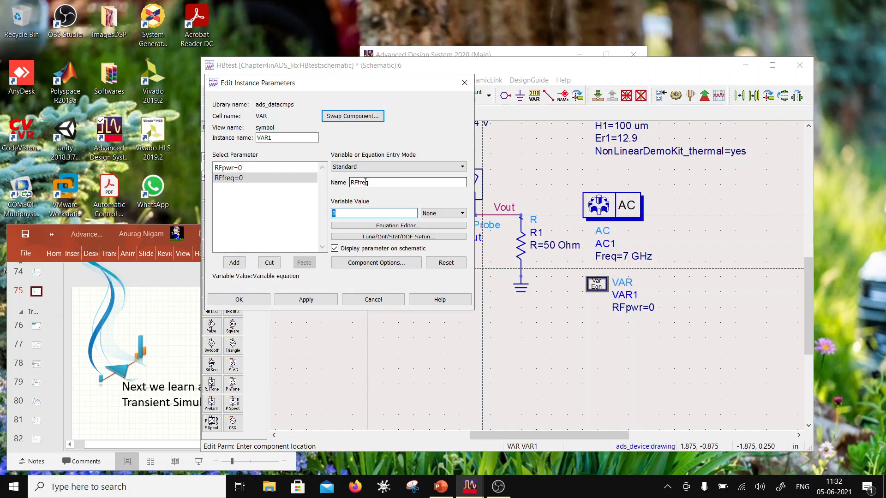
{"action": "double_click", "coordinate": [342, 211]}
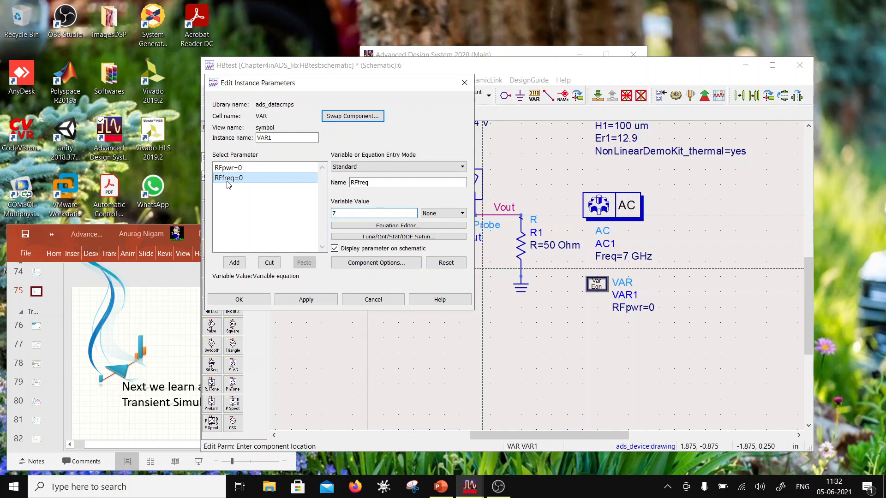
{"action": "left_click", "coordinate": [288, 300]}
{"action": "left_click", "coordinate": [239, 300]}
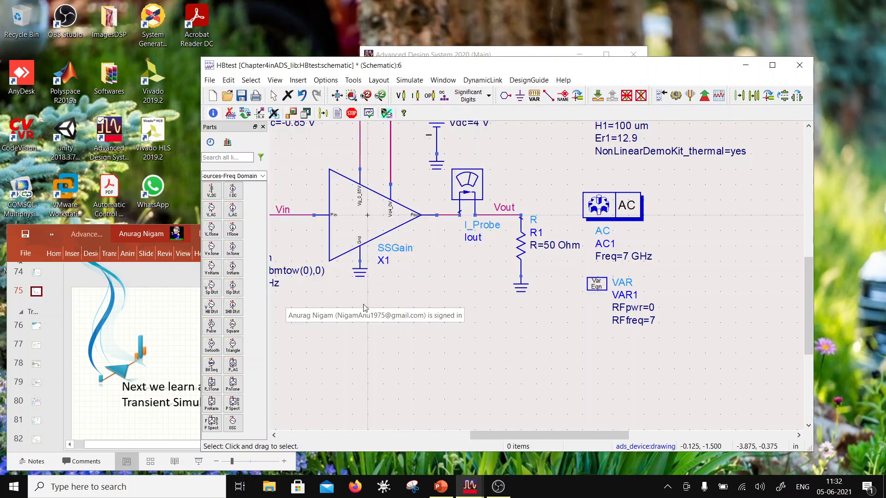
- Set the frequency of the P_1Tone source to RFfreq GHz
{"action": "scroll", "coordinate": [433, 295], "scroll_direction": "down", "scroll_amount": 1}
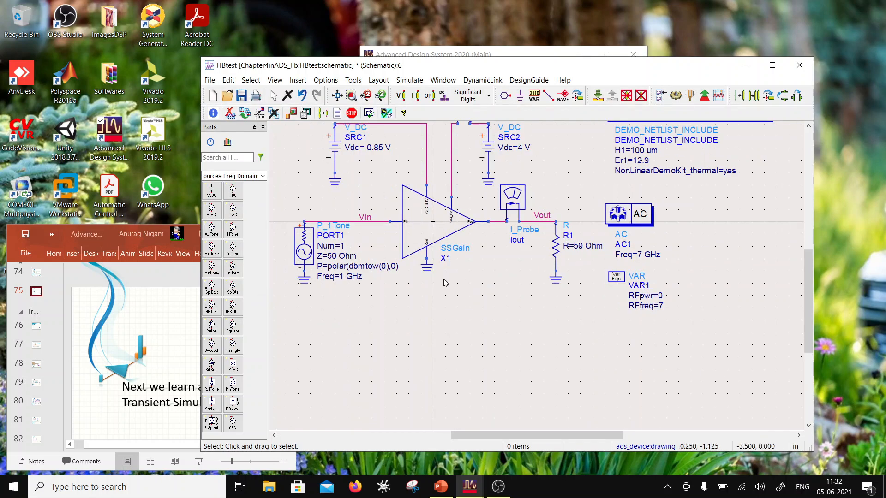
{"action": "scroll", "coordinate": [410, 278], "scroll_direction": "up", "scroll_amount": 2}
{"action": "left_click", "coordinate": [450, 274]}
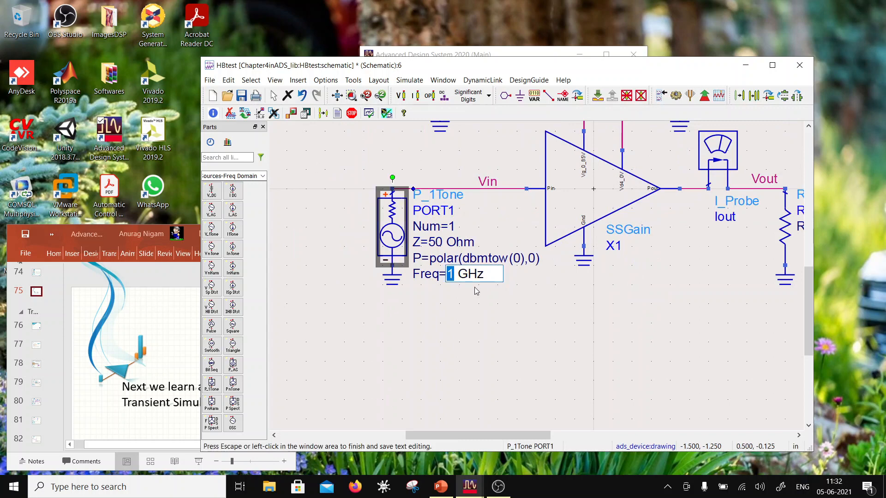
{"action": "scroll", "coordinate": [563, 300], "scroll_direction": "down", "scroll_amount": 2}
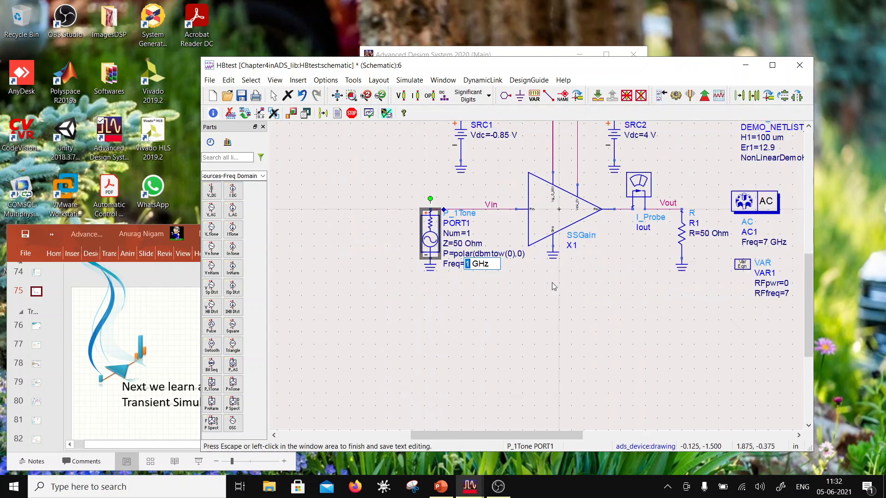
{"action": "type", "text": "RFfreq"}
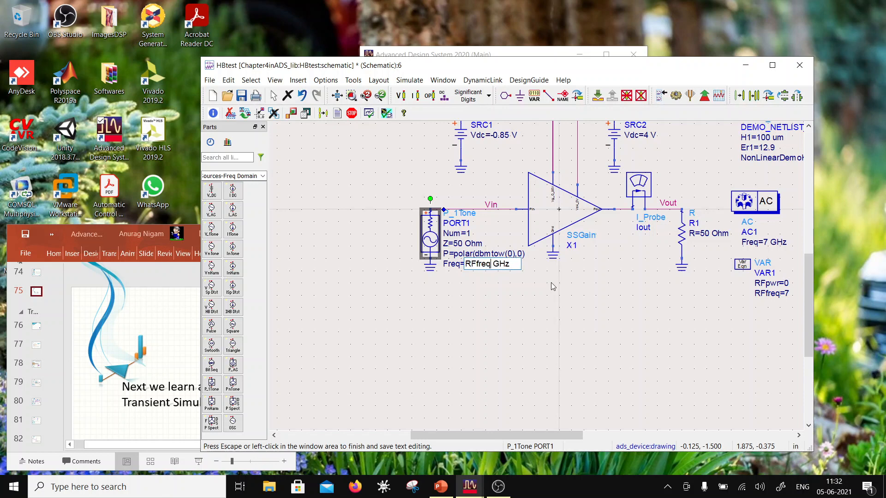
{"action": "left_click", "coordinate": [579, 307]}
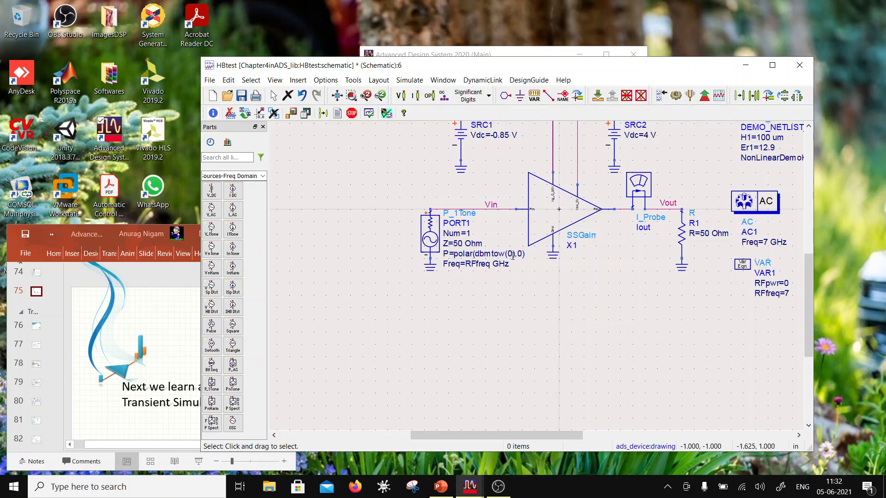
- Set the power of the P_1Tone source to polar(dbmtow(RFpwr),0)
{"action": "double_click", "coordinate": [512, 255]}
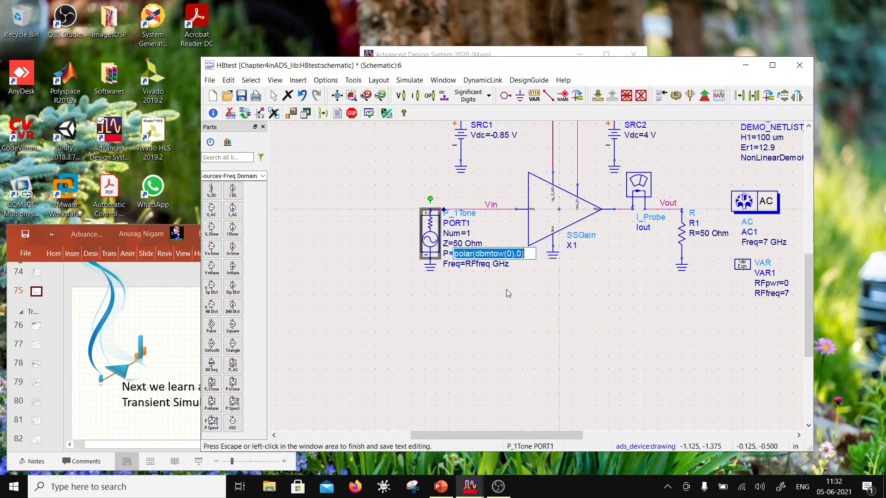
{"action": "left_click", "coordinate": [510, 253]}
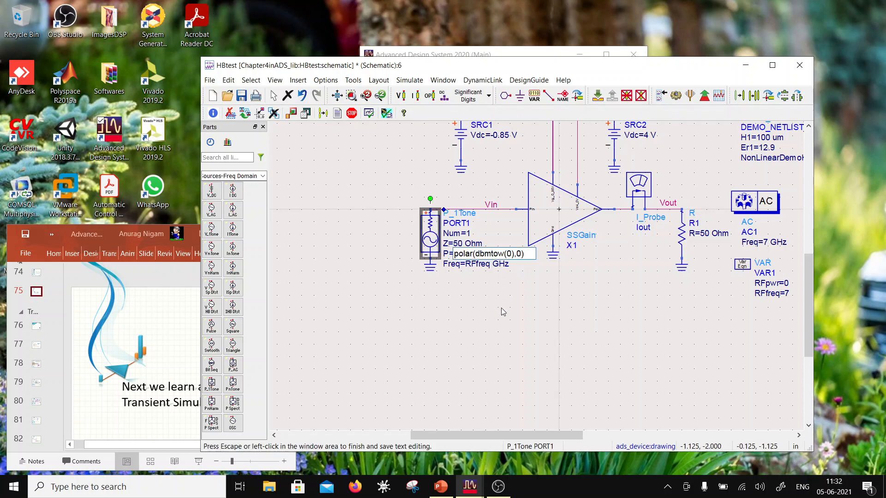
{"action": "key", "text": "BackSpace"}
{"action": "type", "text": "RFpwr"}
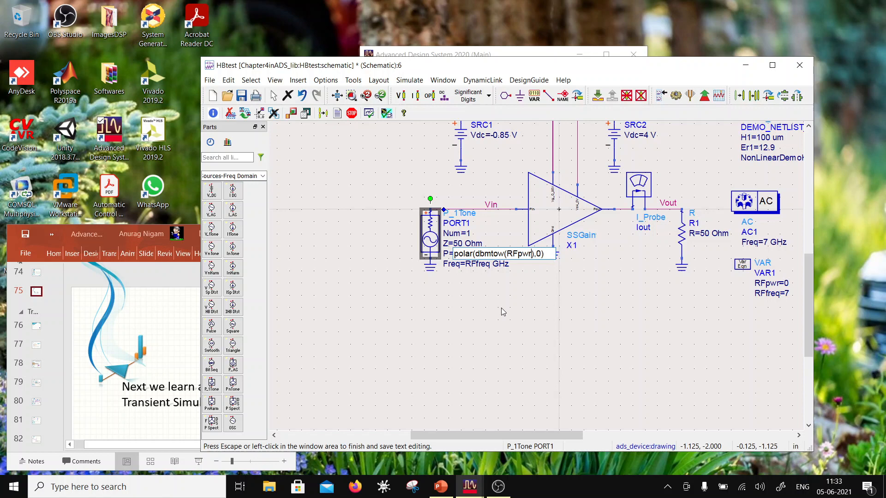
{"action": "left_click", "coordinate": [512, 299]}
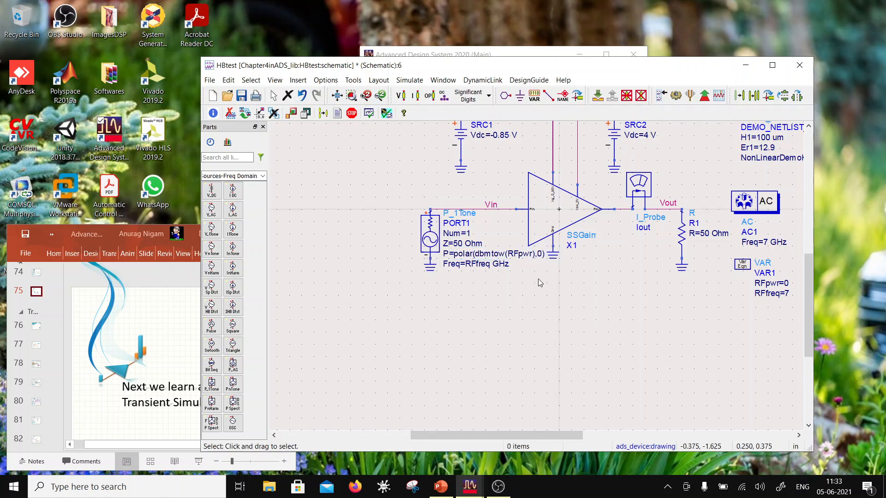
- Delete the AC simulation controller and move the VAR1 block up into its place below the DemoKit tech include
{"action": "scroll", "coordinate": [538, 281], "scroll_direction": "down", "scroll_amount": 2}
{"action": "scroll", "coordinate": [653, 226], "scroll_direction": "up", "scroll_amount": 1}
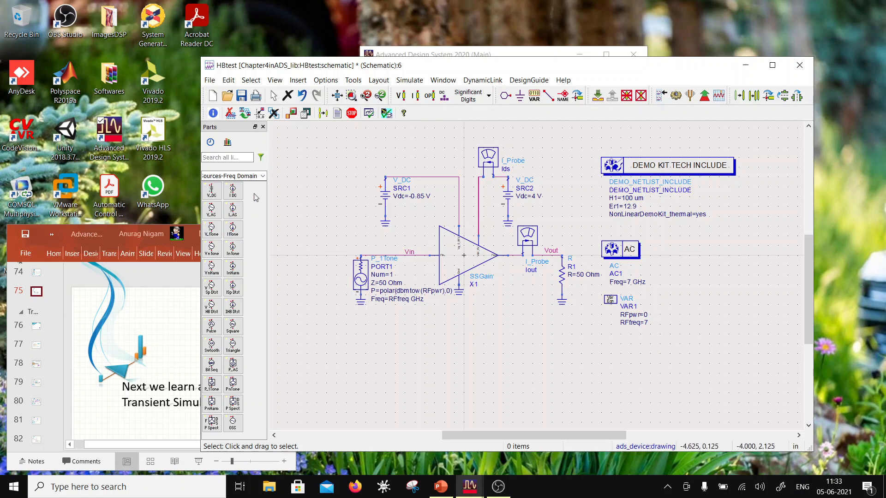
{"action": "left_click", "coordinate": [262, 176]}
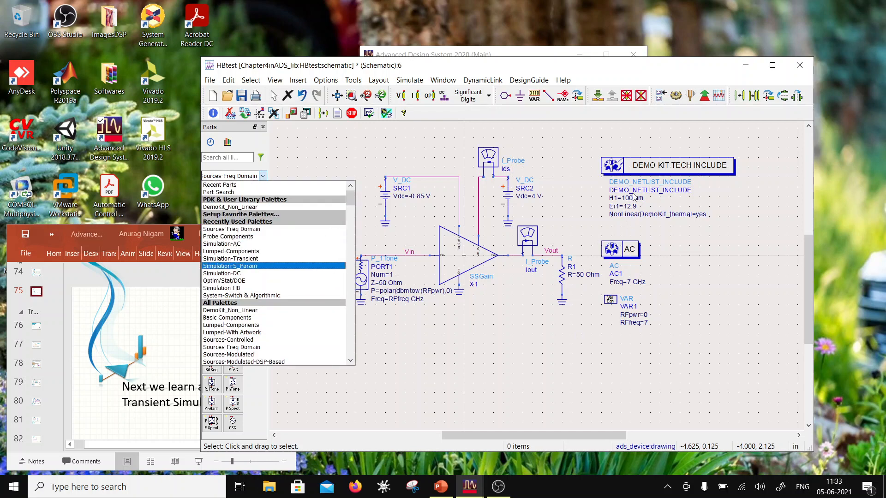
{"action": "left_click", "coordinate": [620, 250]}
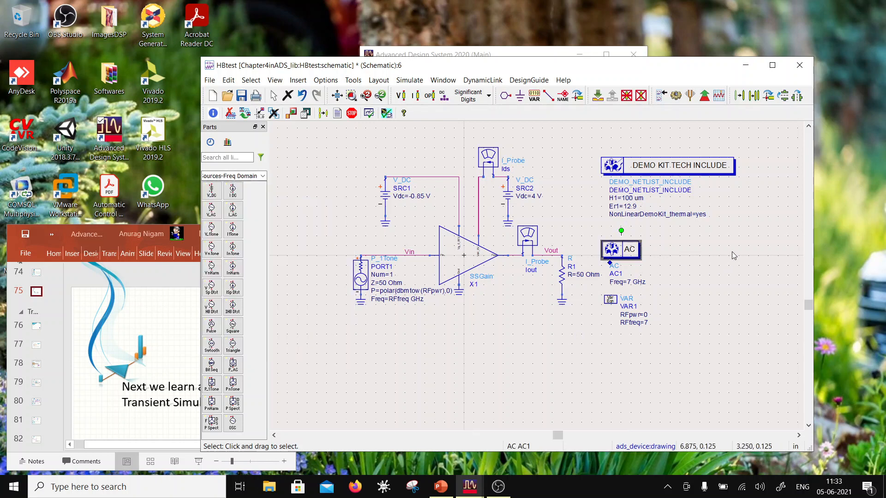
{"action": "key", "text": "Delete"}
{"action": "left_click_drag", "start_coordinate": [610, 300], "coordinate": [610, 234]}
- Place a Harmonic Balance simulation controller from the Simulation-HB palette below the VAR1 block
{"action": "left_click", "coordinate": [263, 176]}
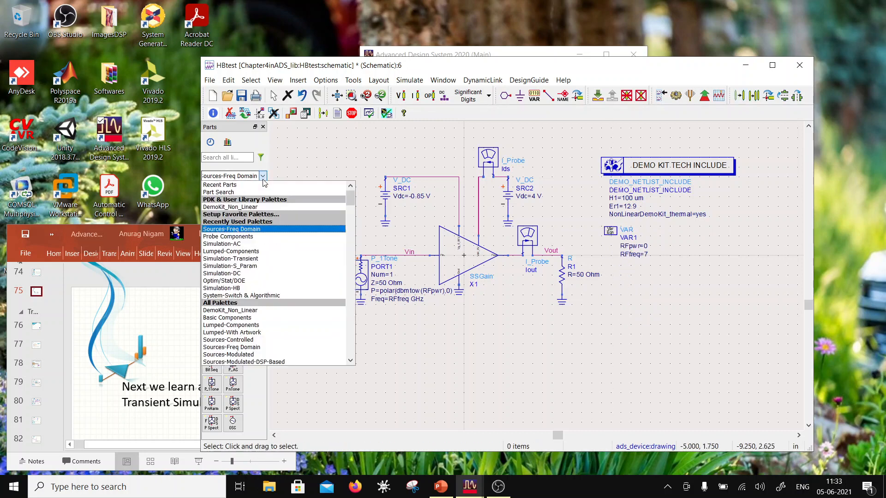
{"action": "scroll", "coordinate": [252, 276], "scroll_direction": "down", "scroll_amount": 5}
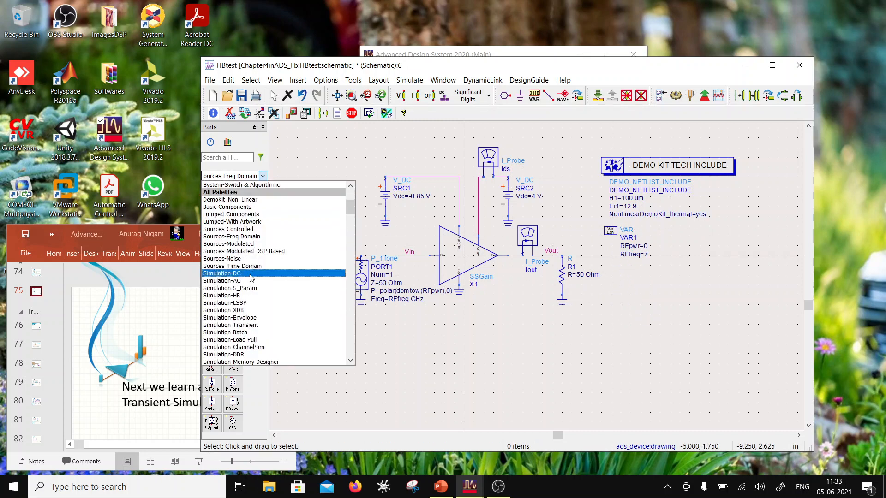
{"action": "left_click", "coordinate": [247, 296]}
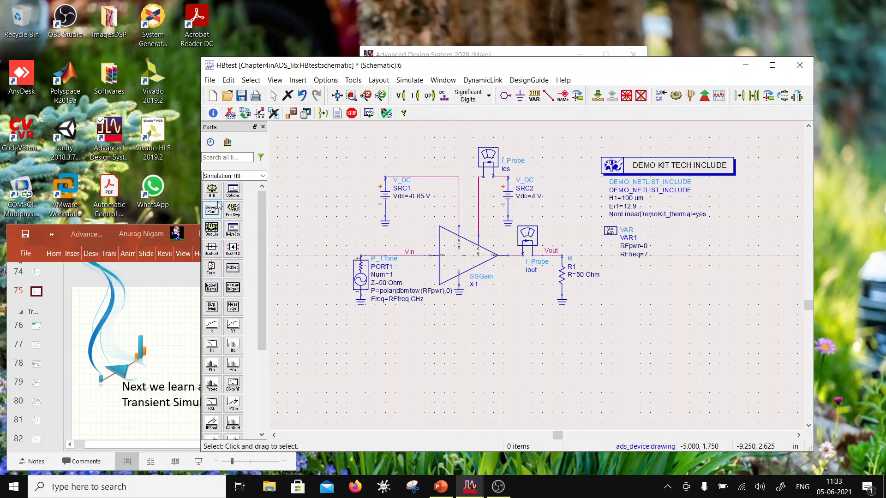
{"action": "left_click", "coordinate": [211, 189]}
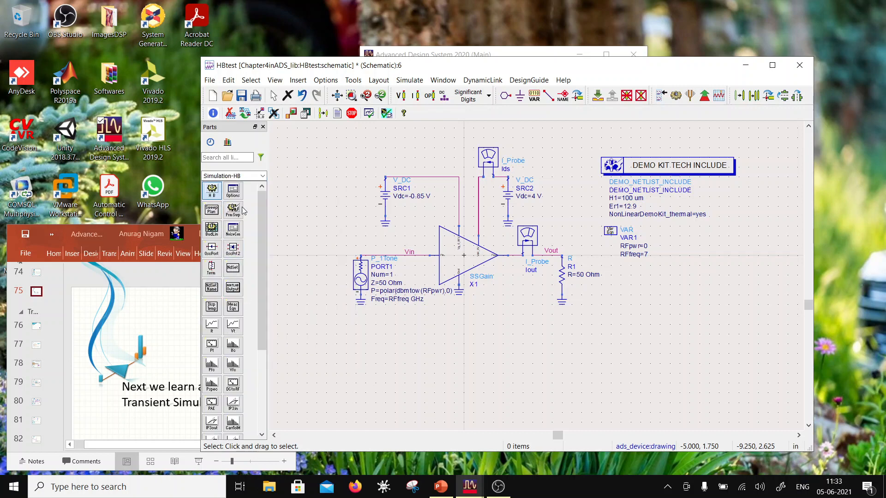
{"action": "left_click", "coordinate": [610, 270]}
{"action": "key", "text": "Escape"}
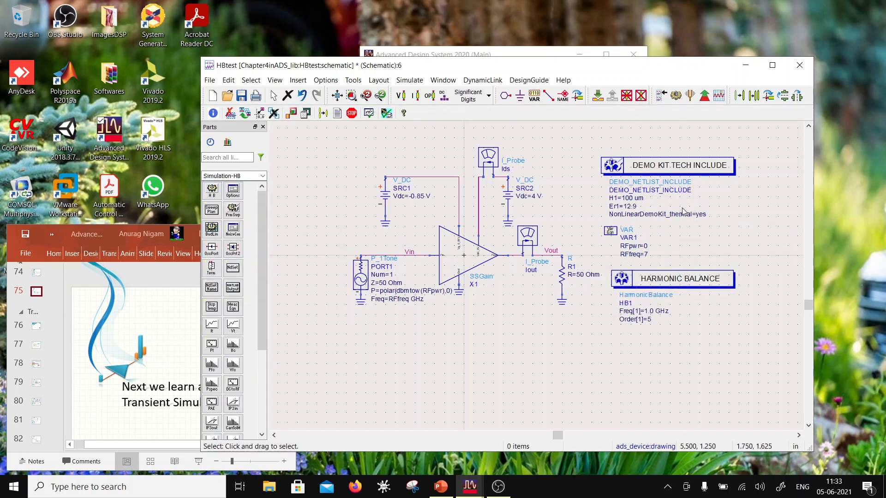
- Set the fundamental frequency Freq[1] of the Harmonic Balance controller to RFfreq GHz
{"action": "left_click", "coordinate": [651, 311]}
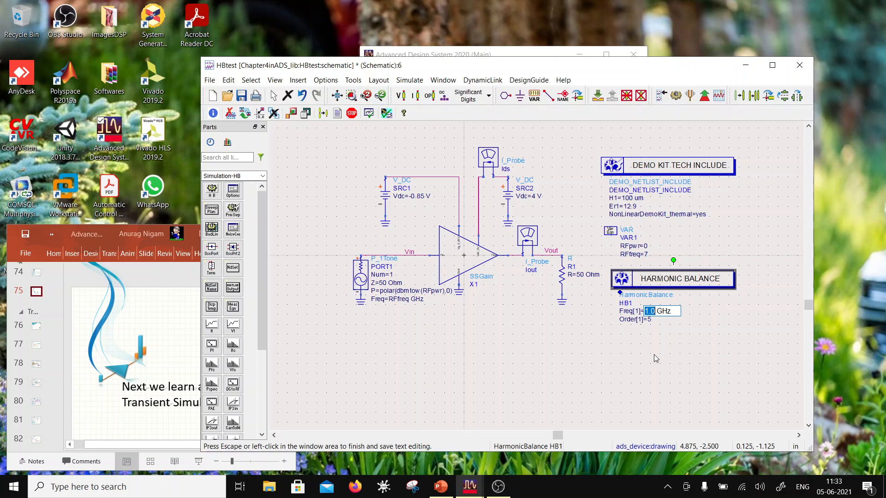
{"action": "type", "text": "RFfreq"}
{"action": "left_click", "coordinate": [659, 353]}
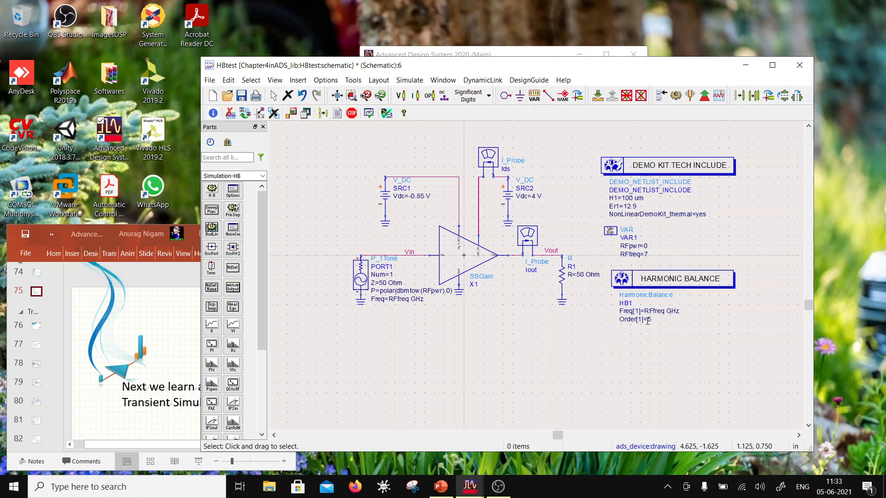
- Configure the Harmonic Balance controller to sweep RFpwr linearly from -20 to 8 with a step size of 1, and save the schematic
{"action": "left_click", "coordinate": [653, 285]}
{"action": "double_click", "coordinate": [654, 282]}
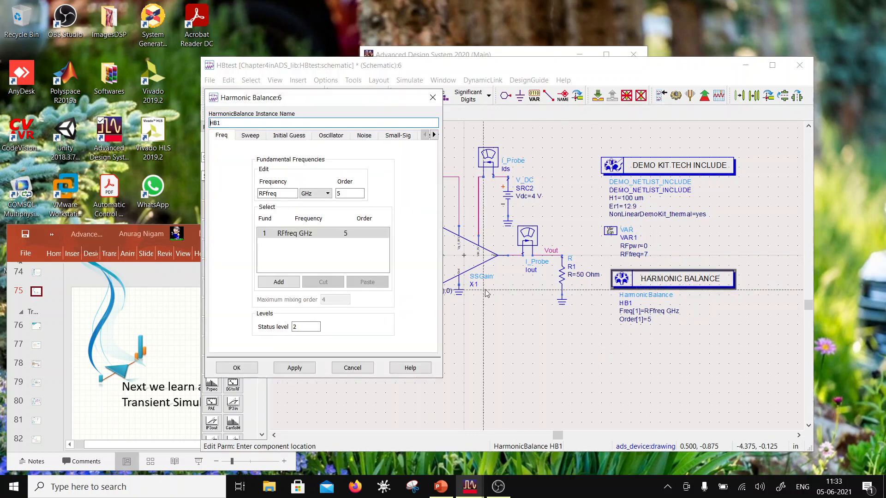
{"action": "left_click_drag", "start_coordinate": [335, 100], "coordinate": [425, 105]}
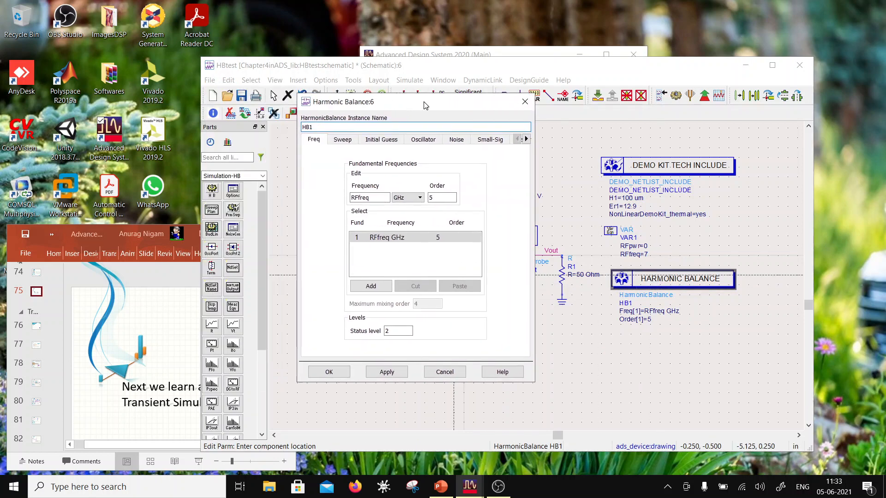
{"action": "left_click", "coordinate": [438, 241]}
{"action": "left_click", "coordinate": [342, 144]}
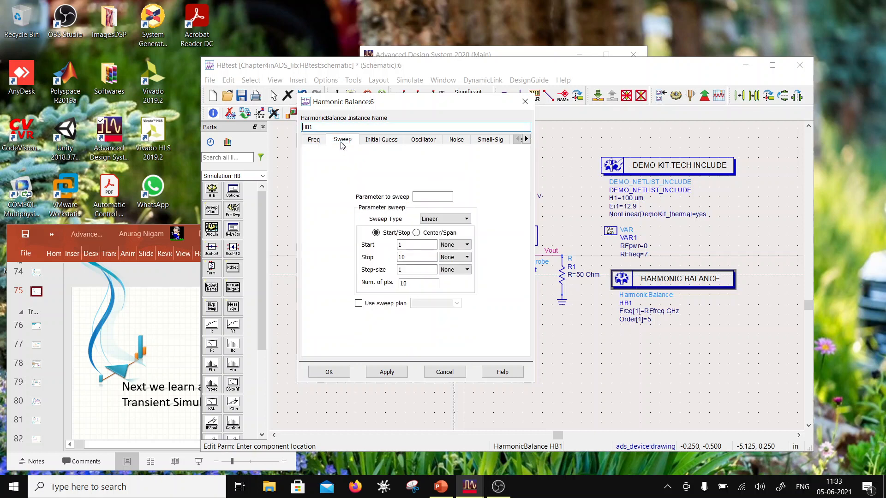
{"action": "left_click", "coordinate": [440, 196]}
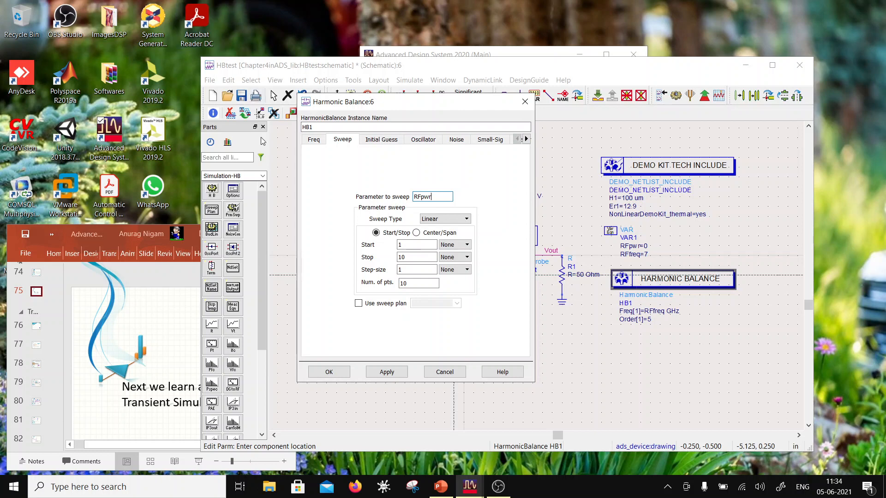
{"action": "double_click", "coordinate": [409, 241]}
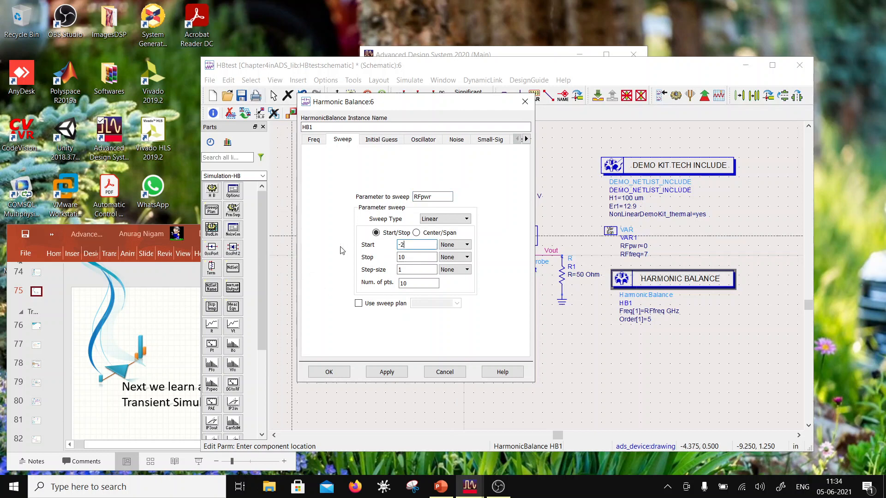
{"action": "double_click", "coordinate": [409, 256]}
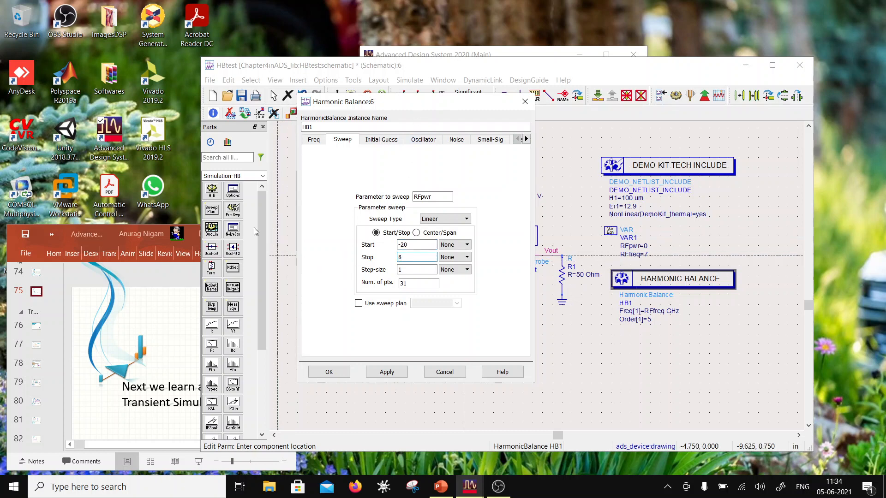
{"action": "left_click", "coordinate": [421, 269]}
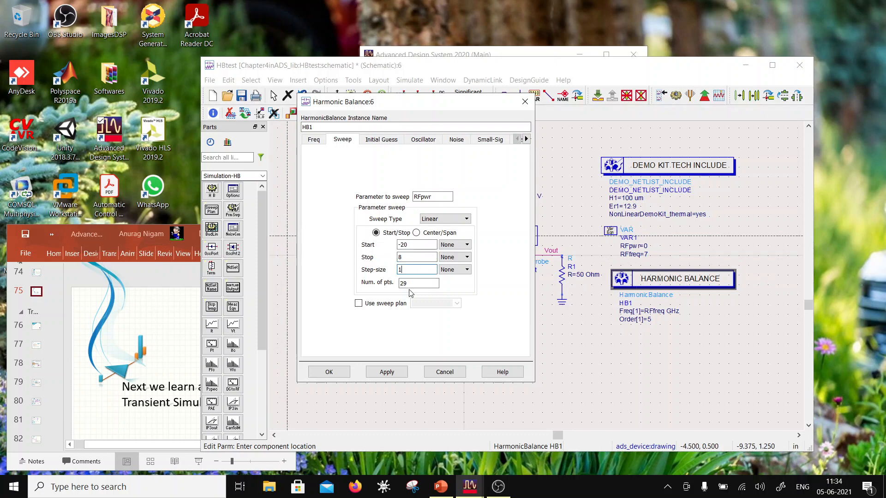
{"action": "left_click", "coordinate": [341, 372]}
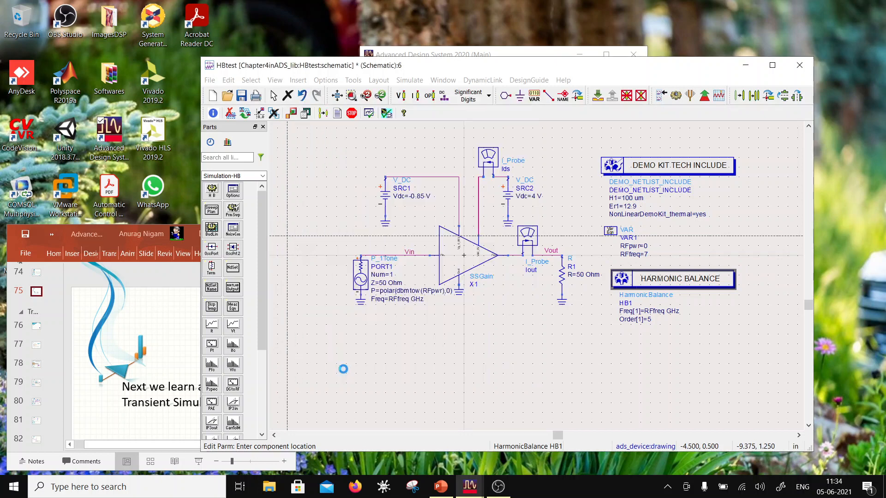
{"action": "left_click", "coordinate": [241, 96]}
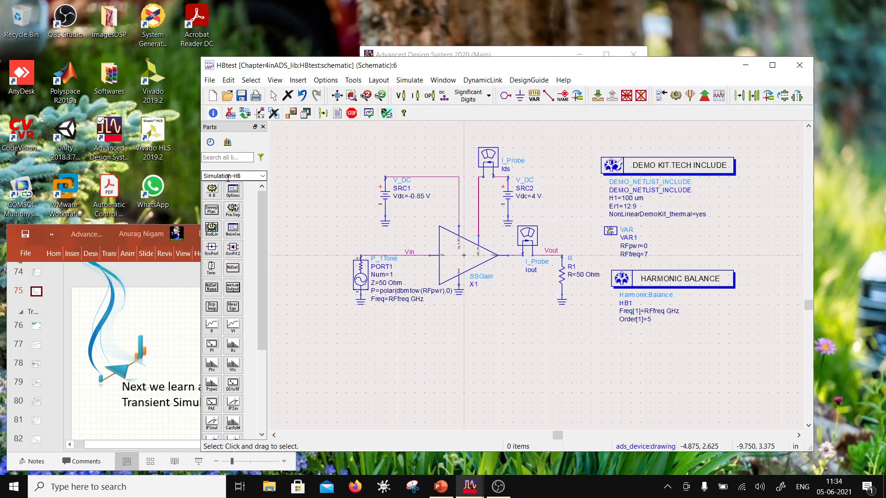
- Place a MeasEqn measurement equation component below the SSGain amplifier
{"action": "left_click", "coordinate": [233, 308]}
{"action": "left_click", "coordinate": [438, 339]}
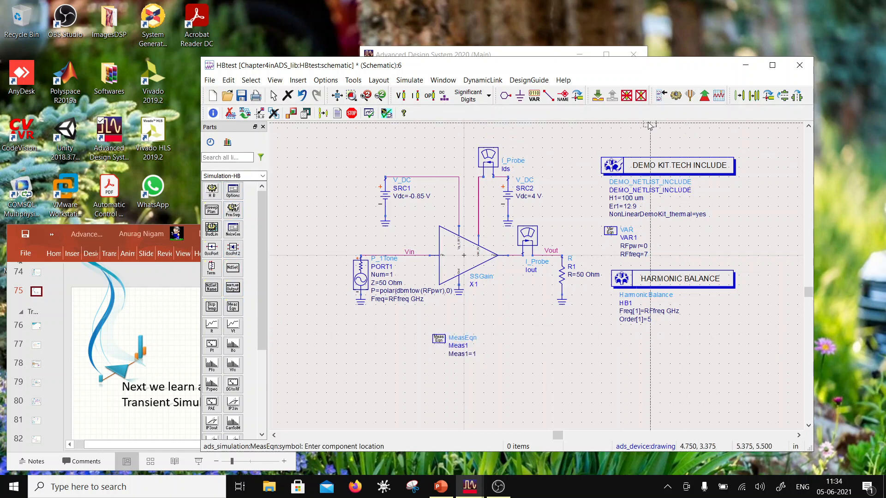
{"action": "key", "text": "Escape"}
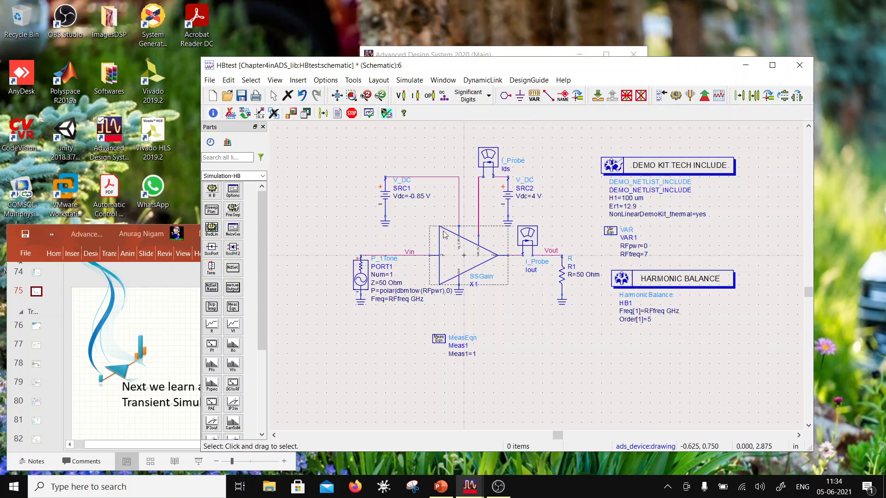
- Open the instance parameters of the MeasEqn component and set its parameter entry mode to Standard
{"action": "double_click", "coordinate": [474, 354]}
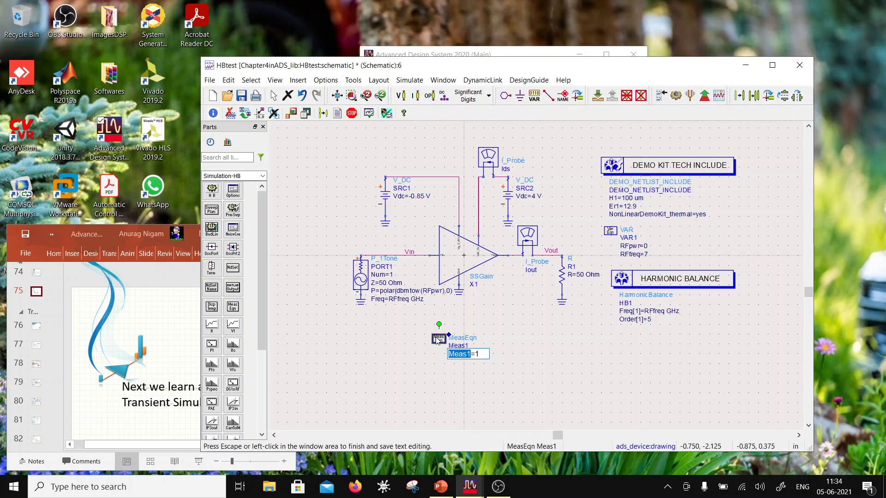
{"action": "left_click", "coordinate": [436, 338]}
{"action": "double_click", "coordinate": [436, 339]}
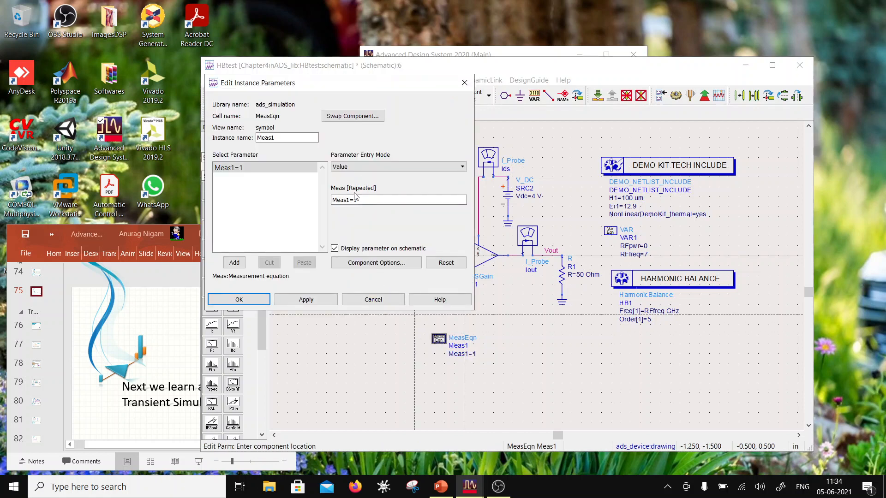
{"action": "left_click", "coordinate": [399, 166]}
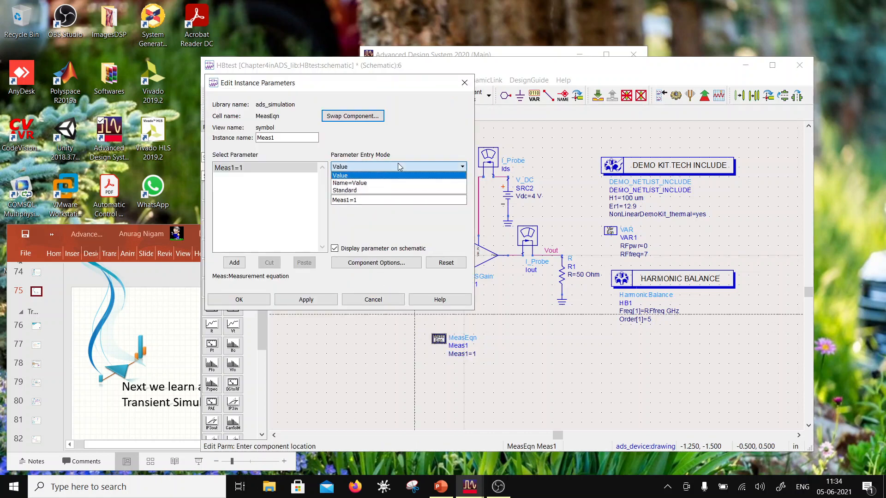
{"action": "left_click", "coordinate": [390, 182]}
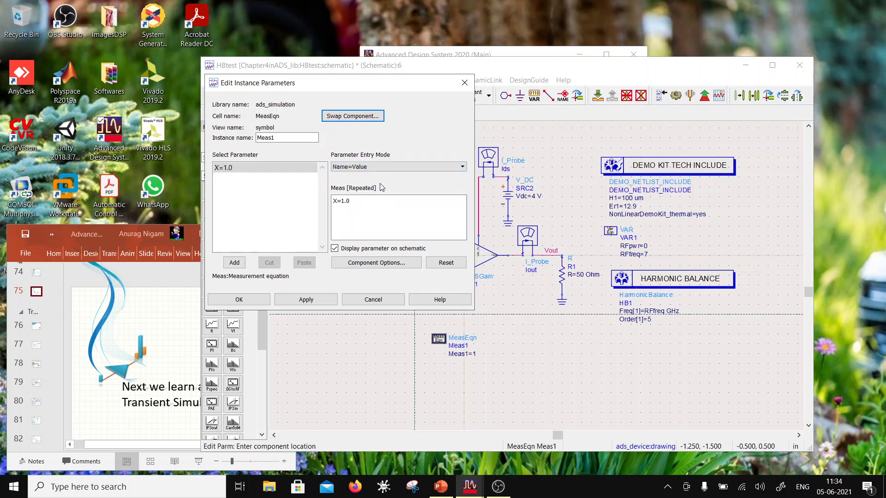
{"action": "left_click", "coordinate": [384, 167]}
{"action": "left_click", "coordinate": [376, 190]}
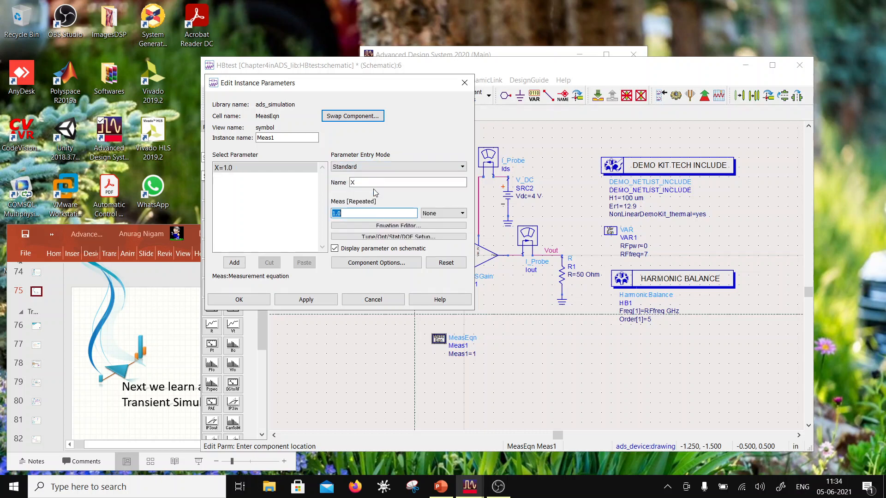
- Define the first measurement equation as Pout=0.5*real(Vout*conj(Iout.i)) and apply it
{"action": "double_click", "coordinate": [361, 184]}
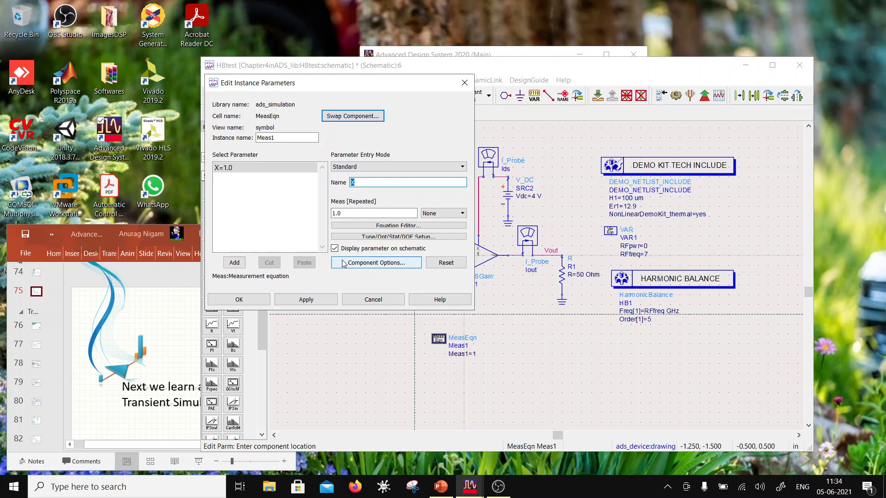
{"action": "type", "text": "Pout"}
{"action": "left_click_drag", "start_coordinate": [345, 216], "coordinate": [261, 216]}
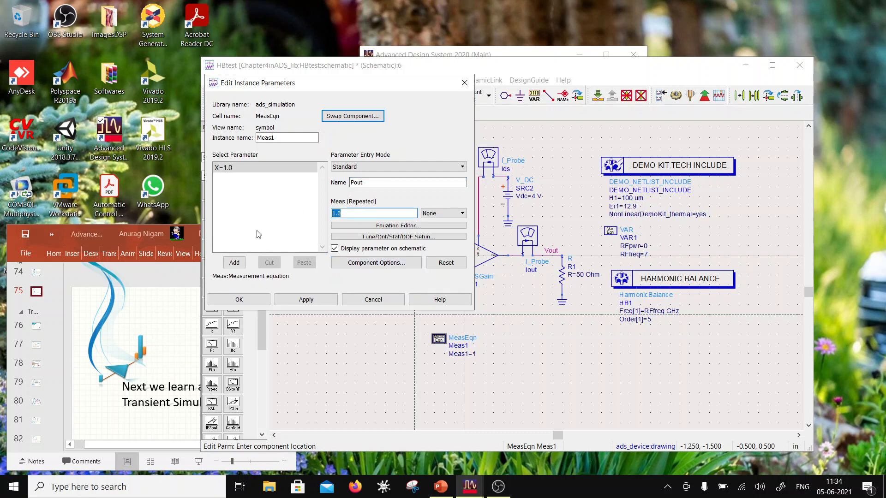
{"action": "type", "text": "0.5"}
{"action": "type", "text": "*rea"}
{"action": "type", "text": "l()"}
{"action": "type", "text": "Vout"}
{"action": "type", "text": "*"}
{"action": "type", "text": "c"}
{"action": "type", "text": "onj"}
{"action": "type", "text": "("}
{"action": "type", "text": "Iout"}
{"action": "type", "text": ".i"}
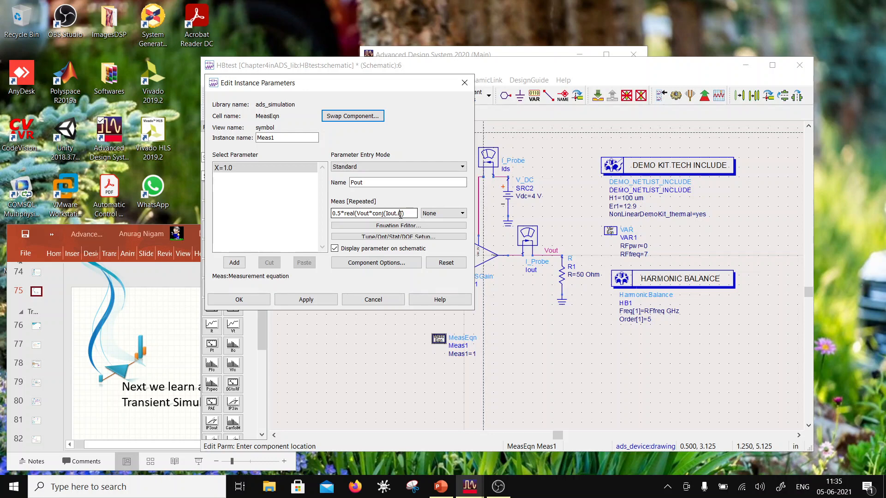
{"action": "left_click_drag", "start_coordinate": [401, 214], "coordinate": [397, 213]}
{"action": "left_click", "coordinate": [402, 215]}
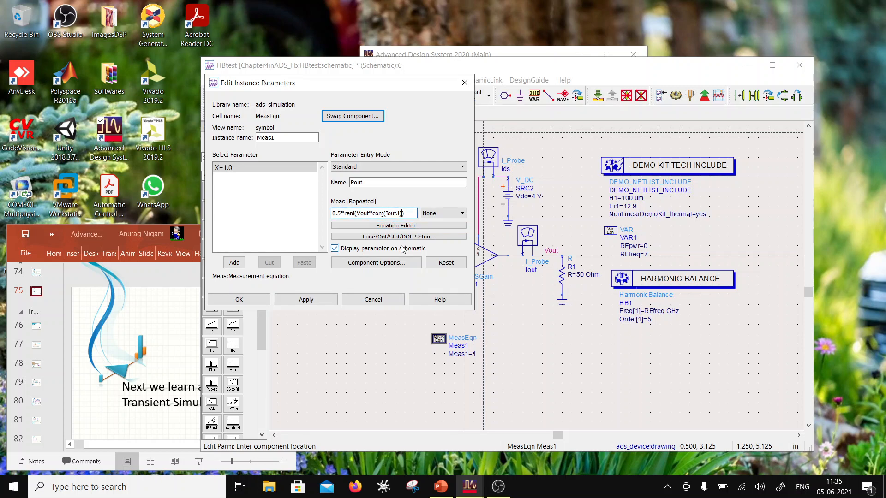
{"action": "left_click", "coordinate": [306, 300]}
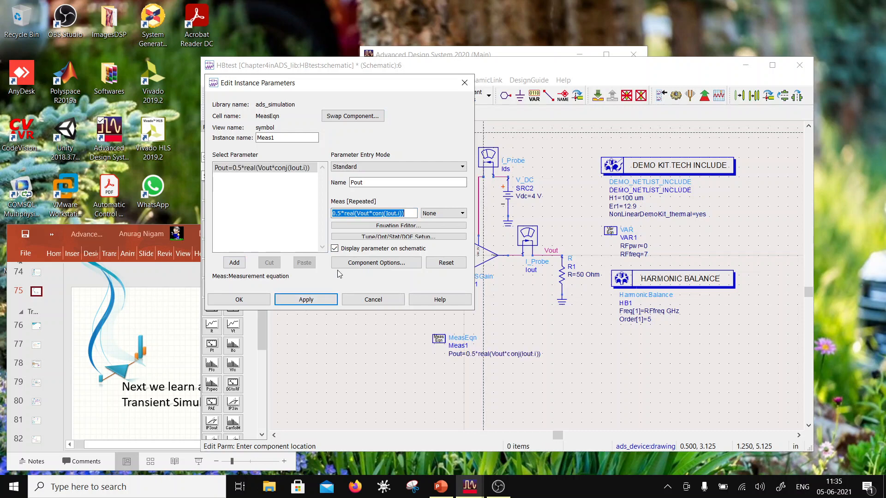
- Add a second measurement equation, PoutdBm=10*log10(Pout), to the MeasEqn component
{"action": "left_click", "coordinate": [365, 181]}
{"action": "type", "text": "d"}
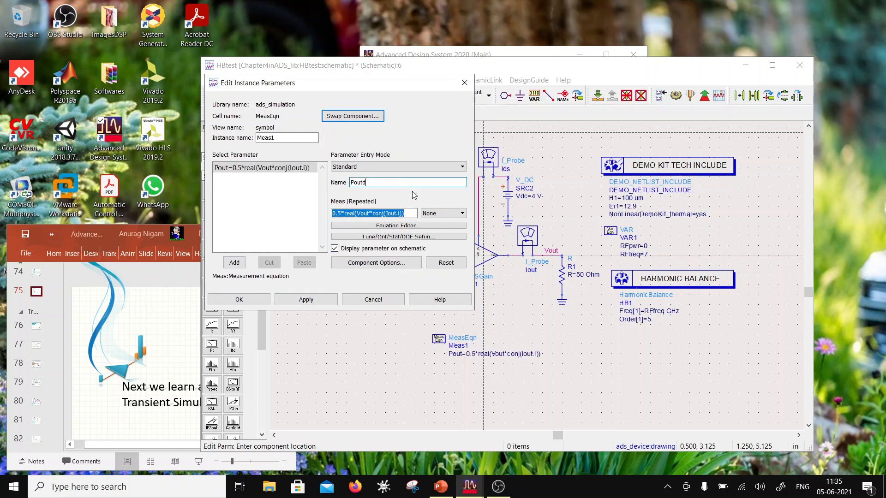
{"action": "type", "text": "Bm"}
{"action": "left_click_drag", "start_coordinate": [411, 213], "coordinate": [259, 226]}
{"action": "type", "text": "1"}
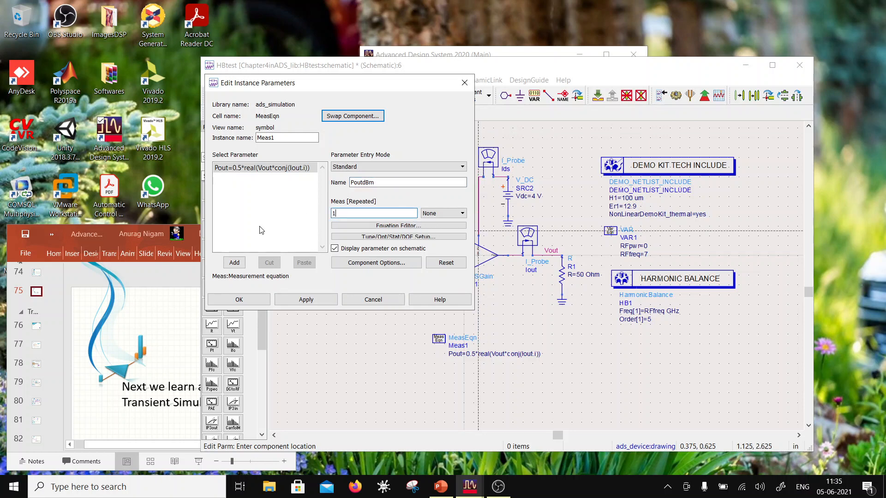
{"action": "type", "text": "0*log1"}
{"action": "type", "text": "0"}
{"action": "type", "text": "()"}
{"action": "type", "text": "P"}
{"action": "type", "text": "it"}
{"action": "key", "text": "BackSpace"}
{"action": "key", "text": "BackSpace"}
{"action": "type", "text": "out"}
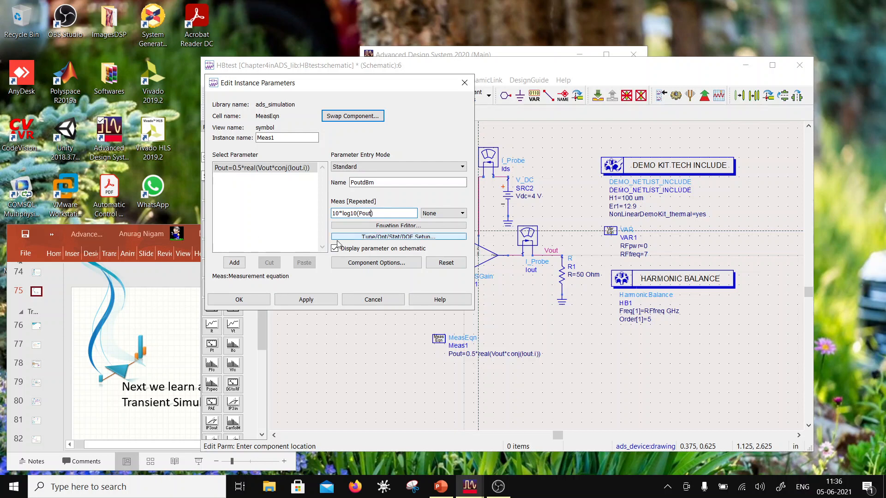
{"action": "left_click", "coordinate": [235, 264]}
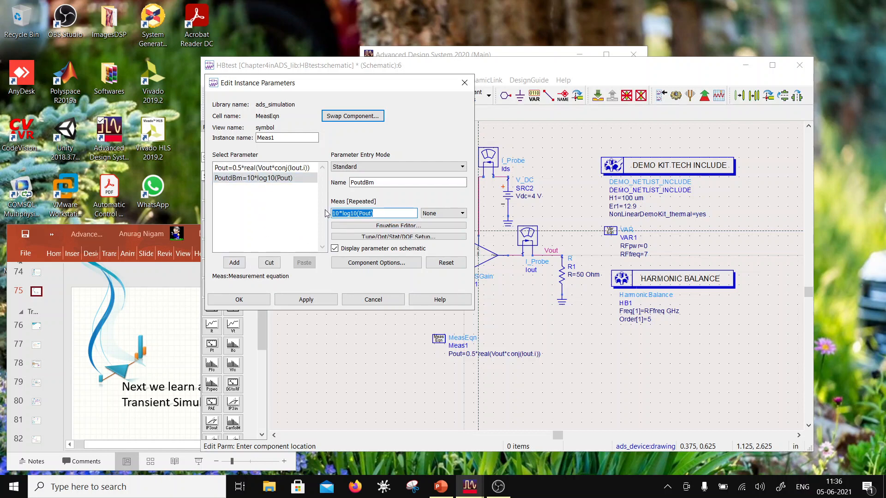
- Add a third measurement equation, Pdc=4*Ids.i[0], to the MeasEqn component
{"action": "double_click", "coordinate": [355, 183]}
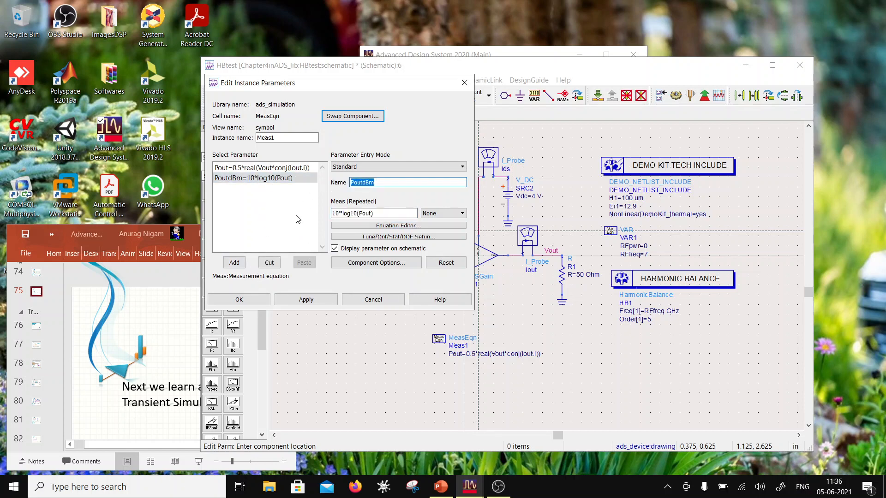
{"action": "type", "text": "Pdc"}
{"action": "left_click_drag", "start_coordinate": [387, 213], "coordinate": [305, 222]}
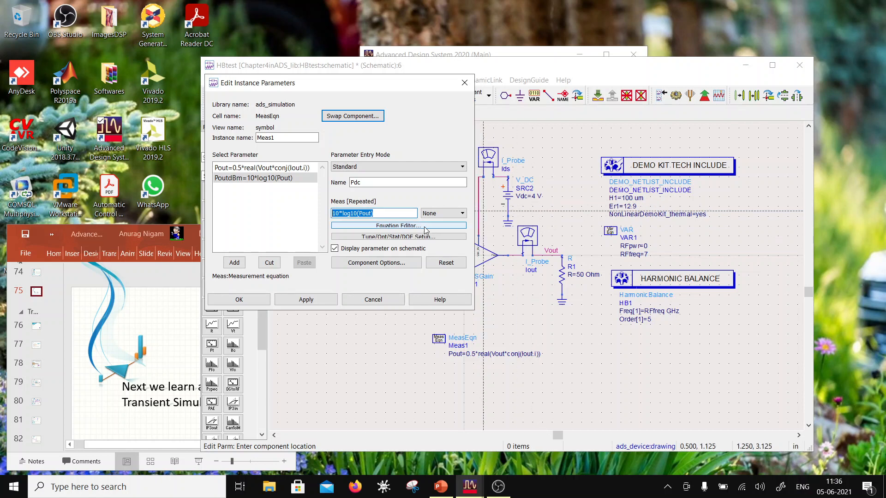
{"action": "type", "text": "4*"}
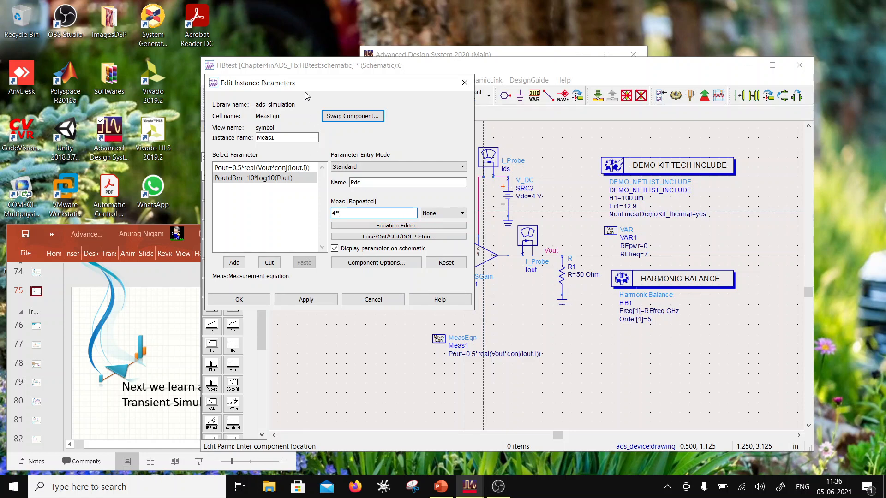
{"action": "left_click_drag", "start_coordinate": [310, 86], "coordinate": [210, 86]}
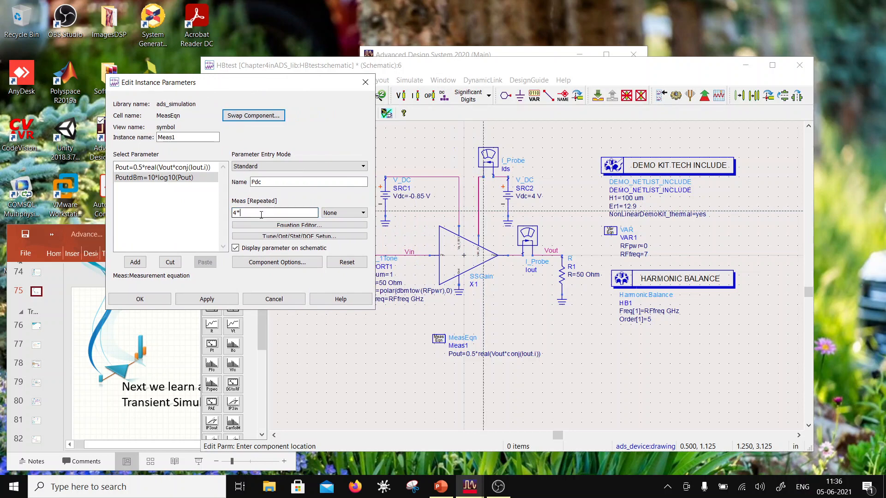
{"action": "type", "text": "Ids.i[0]"}
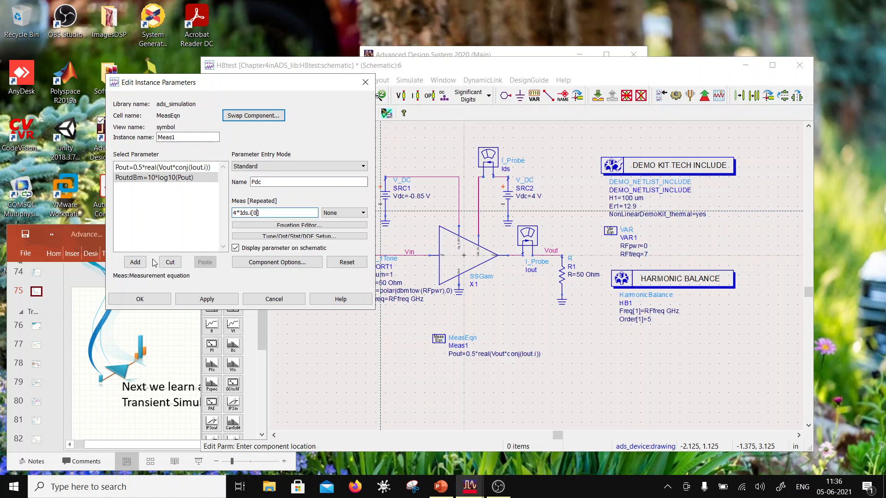
{"action": "left_click", "coordinate": [135, 262]}
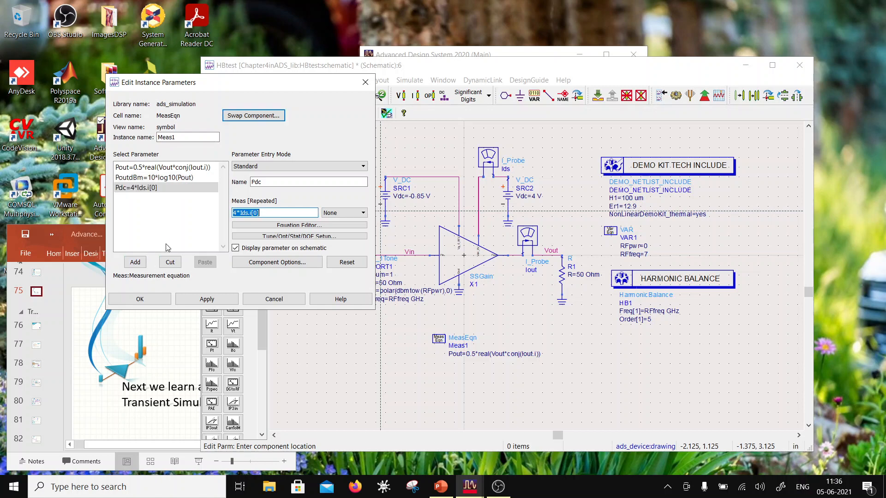
- Switch to the Advanced Design System presentation in PowerPoint and examine the measurement equations on slide 70, HB Controller Settings
{"action": "left_click", "coordinate": [75, 234]}
{"action": "left_click", "coordinate": [37, 273]}
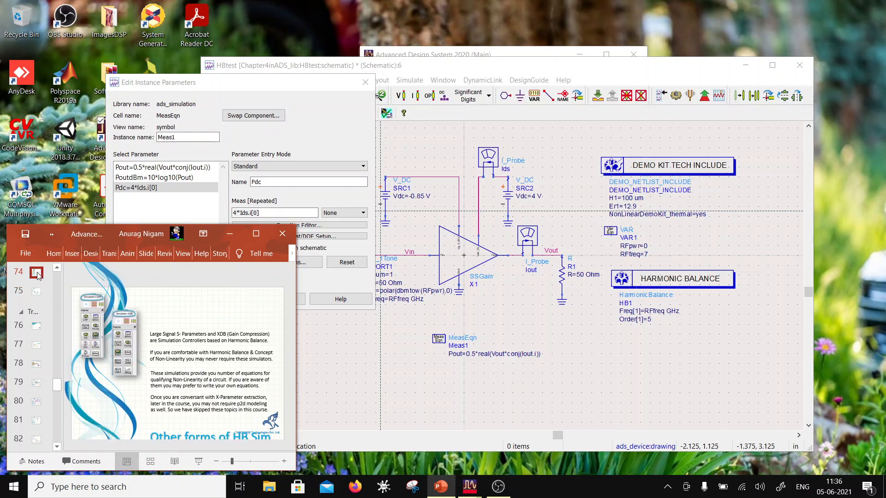
{"action": "scroll", "coordinate": [37, 277], "scroll_direction": "up", "scroll_amount": 2}
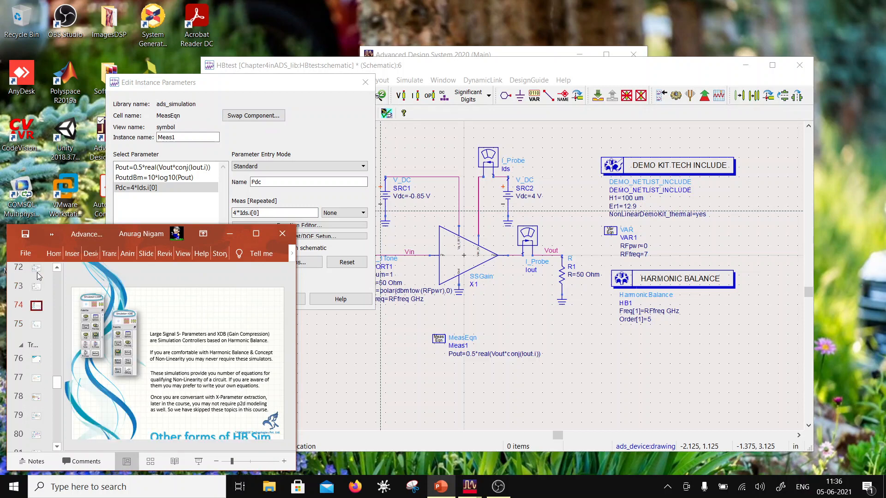
{"action": "left_click", "coordinate": [37, 281]}
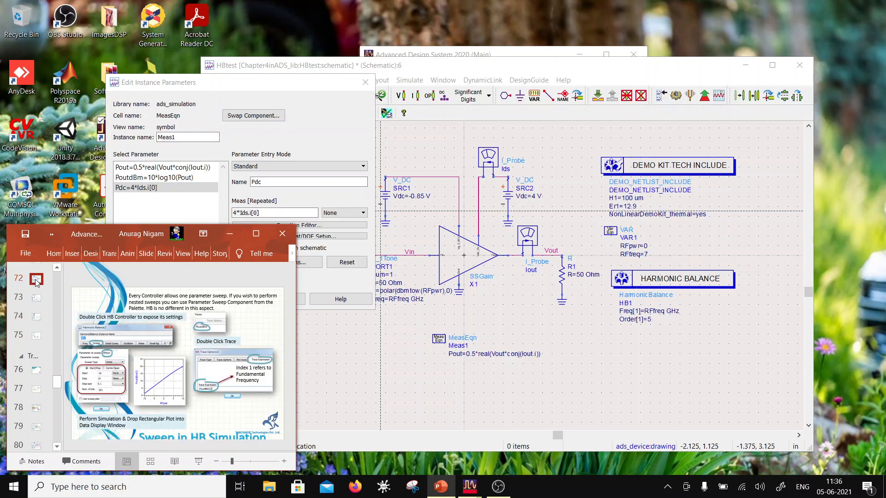
{"action": "scroll", "coordinate": [37, 282], "scroll_direction": "up", "scroll_amount": 1}
{"action": "left_click", "coordinate": [37, 282]}
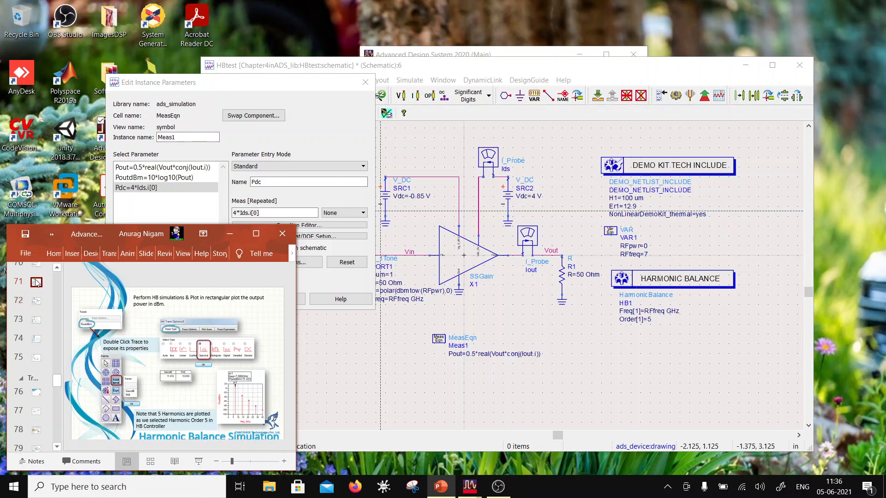
{"action": "scroll", "coordinate": [36, 283], "scroll_direction": "up", "scroll_amount": 1}
{"action": "left_click", "coordinate": [37, 281]}
{"action": "scroll", "coordinate": [37, 283], "scroll_direction": "up", "scroll_amount": 1}
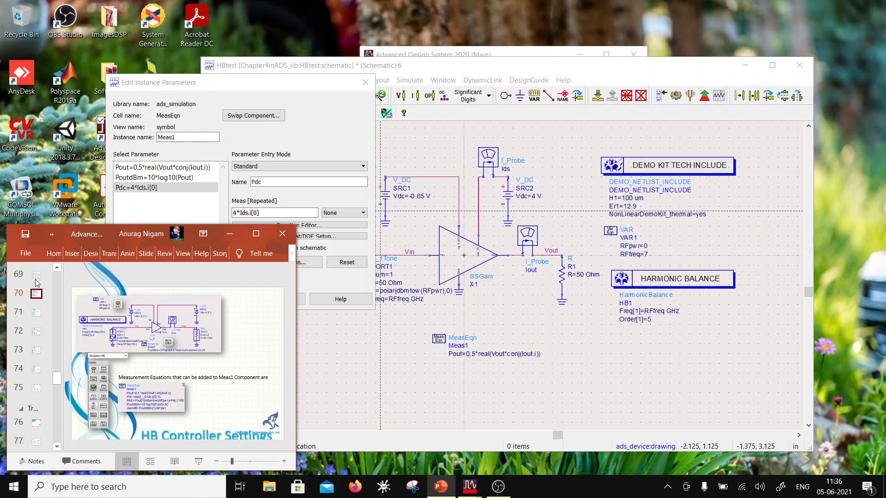
{"action": "double_click", "coordinate": [89, 234]}
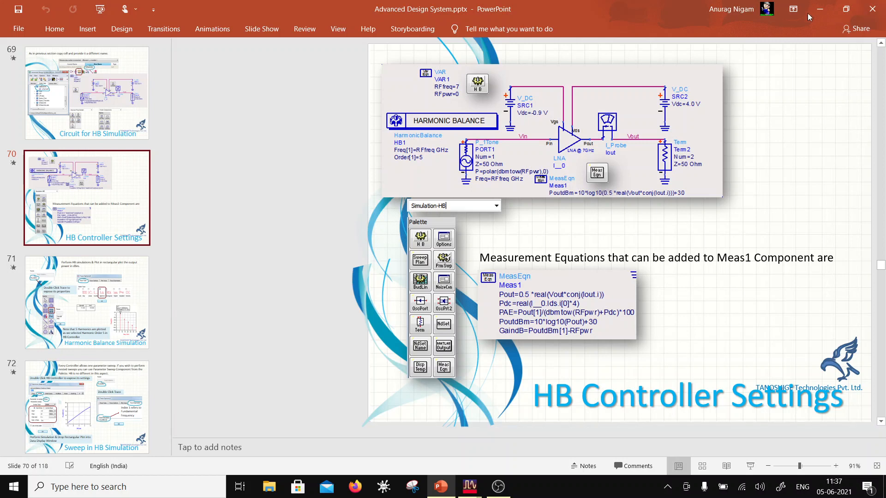
{"action": "left_click", "coordinate": [846, 9]}
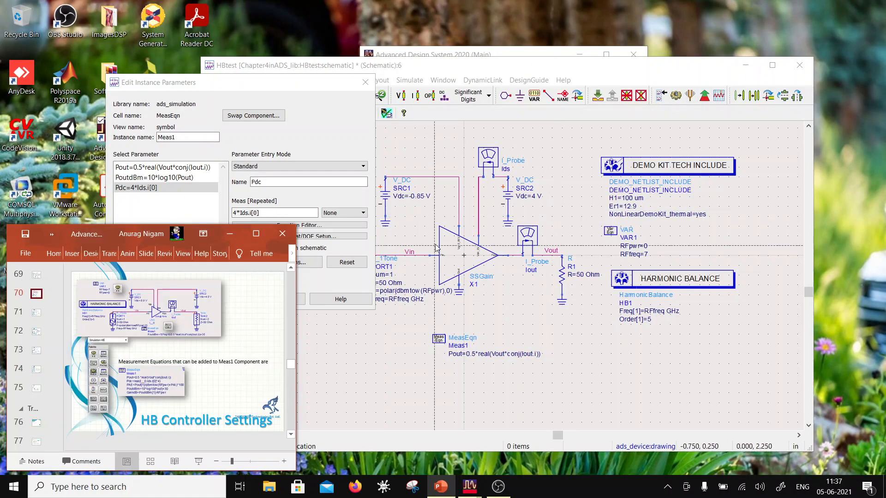
- Back in the ADS instance parameters, change the Pdc equation to real(4*Ids.i[0]) and apply it
{"action": "left_click", "coordinate": [234, 213]}
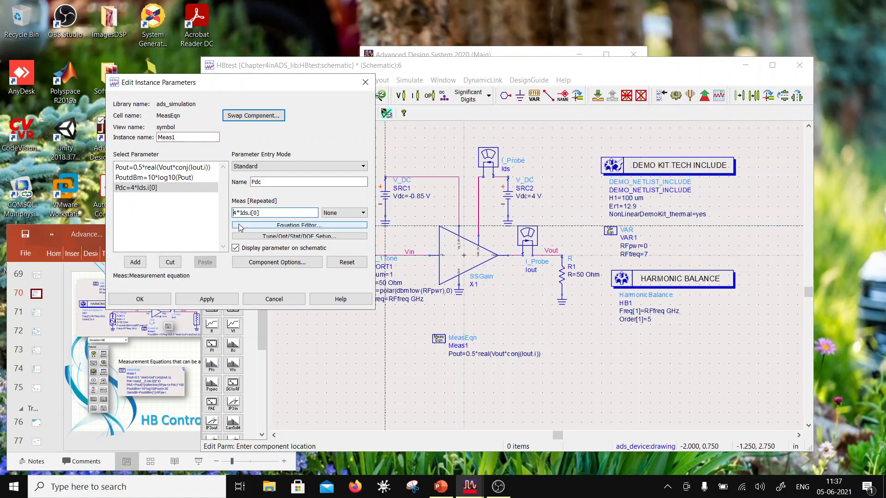
{"action": "type", "text": "real"}
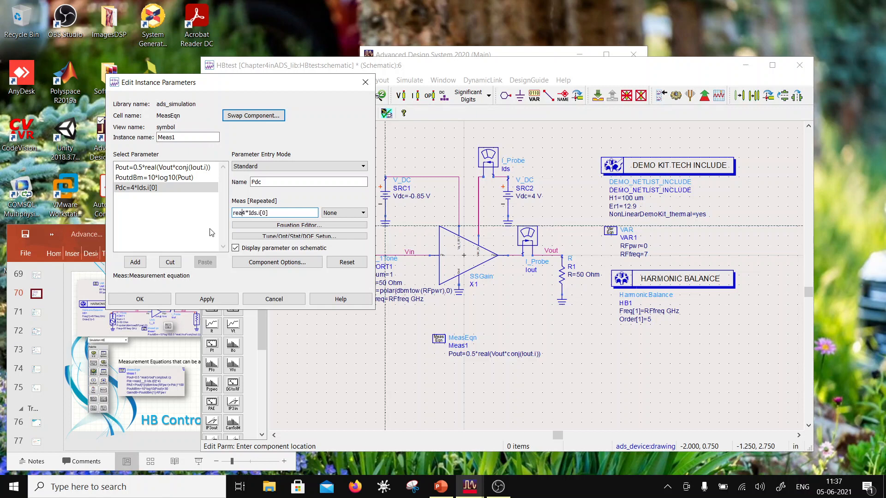
{"action": "type", "text": "("}
{"action": "left_click", "coordinate": [208, 298]}
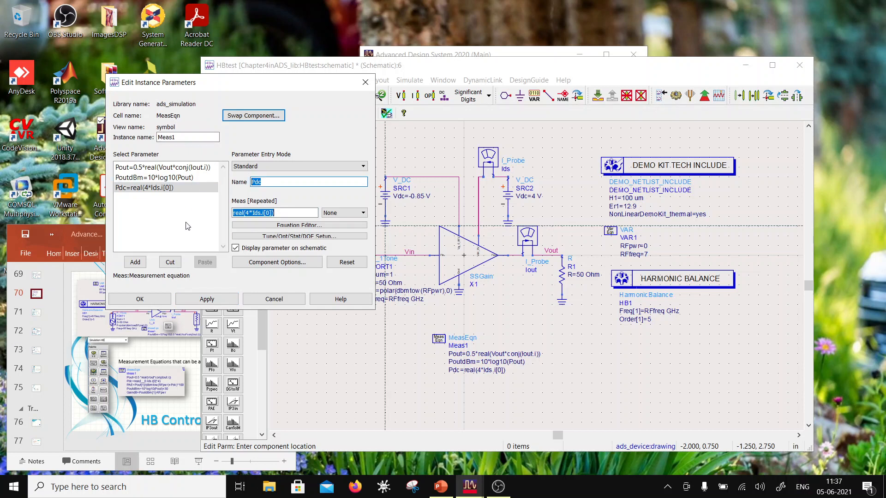
- Add a gain measurement equation, GaindB=PoutdBm[1]-RFpwr, to the MeasEqn component
{"action": "type", "text": "GaindB"}
{"action": "left_click_drag", "start_coordinate": [287, 212], "coordinate": [158, 216]}
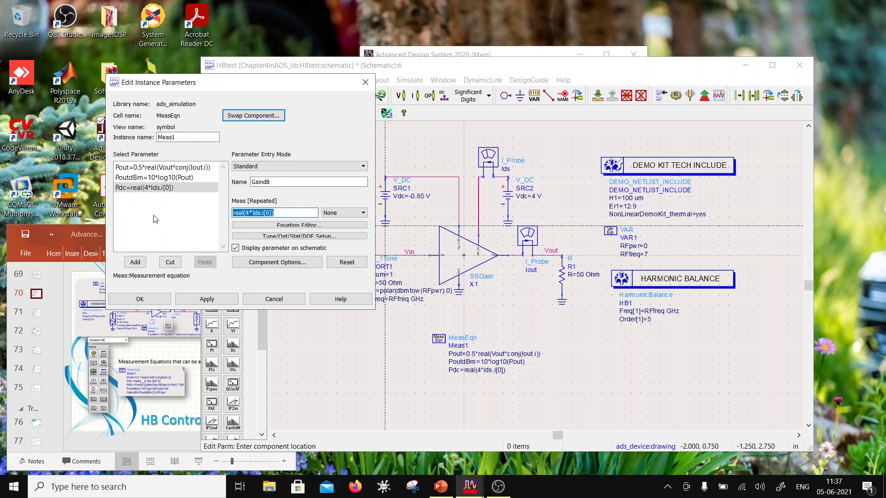
{"action": "type", "text": "Poutd"}
{"action": "type", "text": "wr"}
{"action": "left_click", "coordinate": [135, 263]}
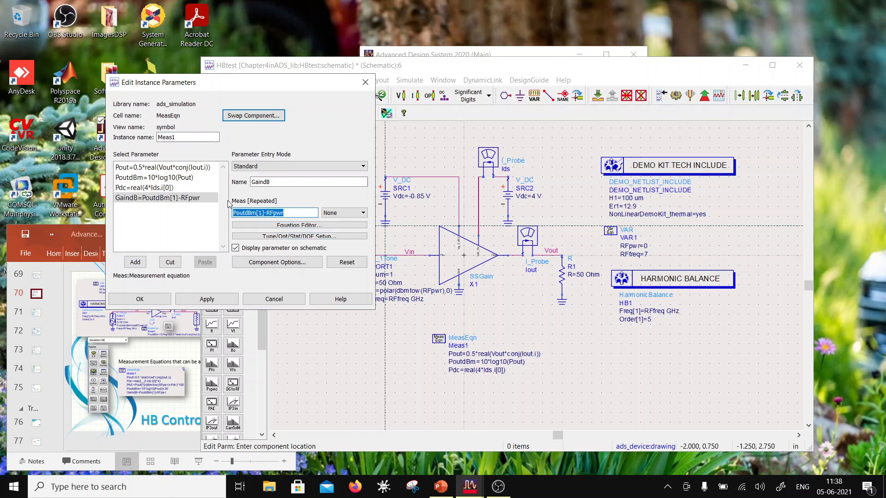
- Add a fifth measurement equation, PAE=Pout[1]/(RFpower+Pdc)*100, and accept the MeasEqn parameters
{"action": "left_click", "coordinate": [271, 186]}
{"action": "double_click", "coordinate": [269, 182]}
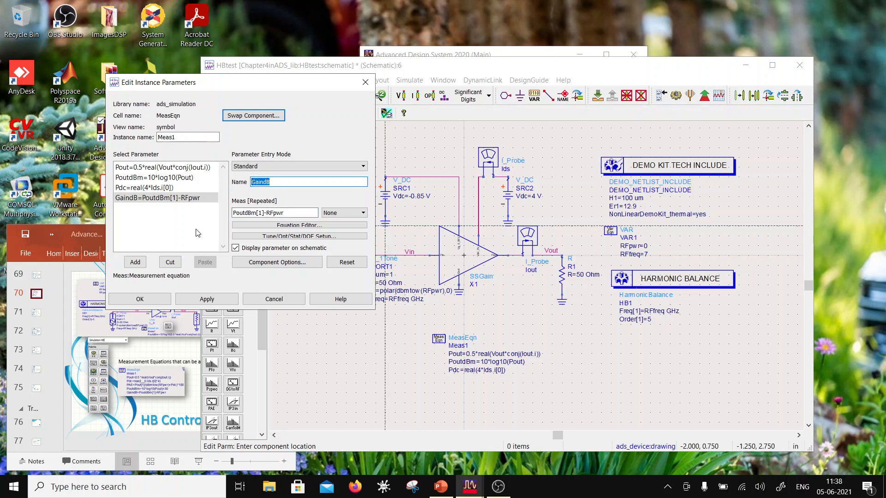
{"action": "type", "text": "PAE"}
{"action": "key", "text": "Tab"}
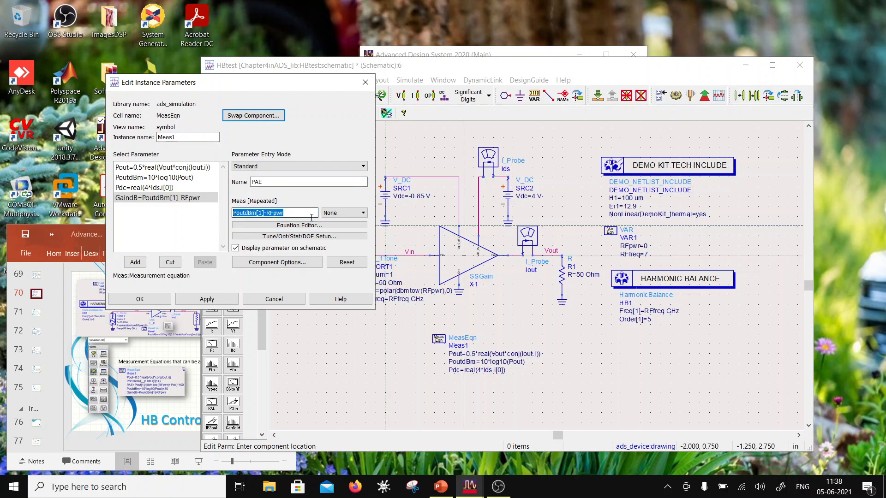
{"action": "type", "text": "Pout["}
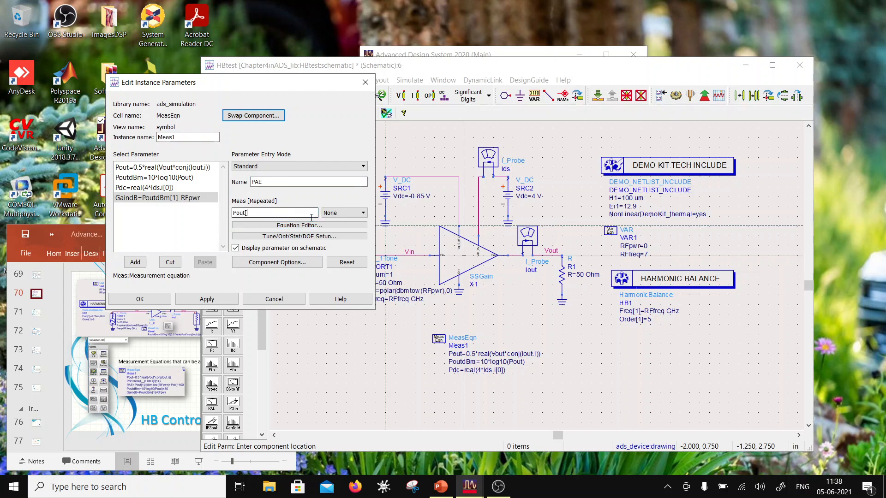
{"action": "type", "text": "1]/("}
{"action": "type", "text": ")"}
{"action": "key", "text": "Left"}
{"action": "type", "text": "RFpower"}
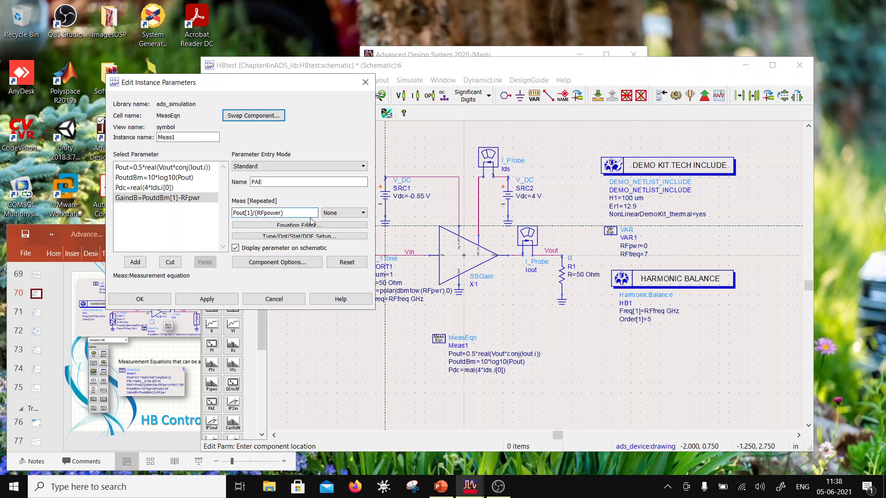
{"action": "type", "text": "+Pdc"}
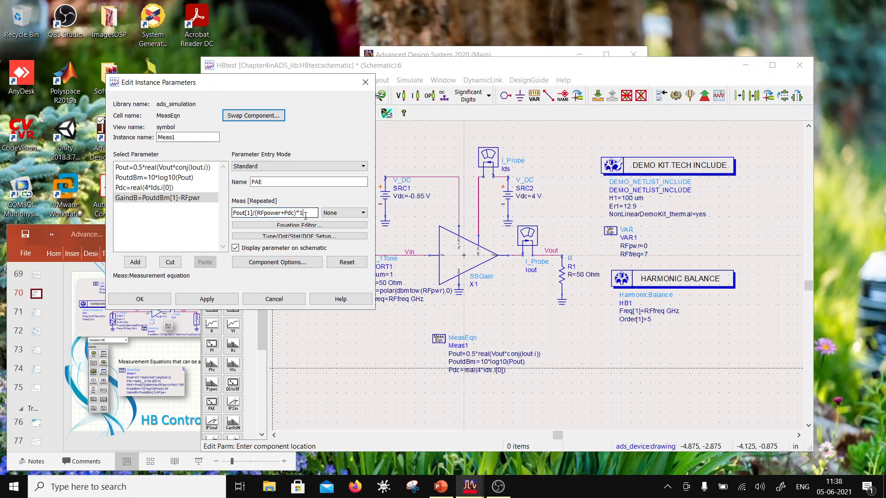
{"action": "left_click", "coordinate": [139, 263]}
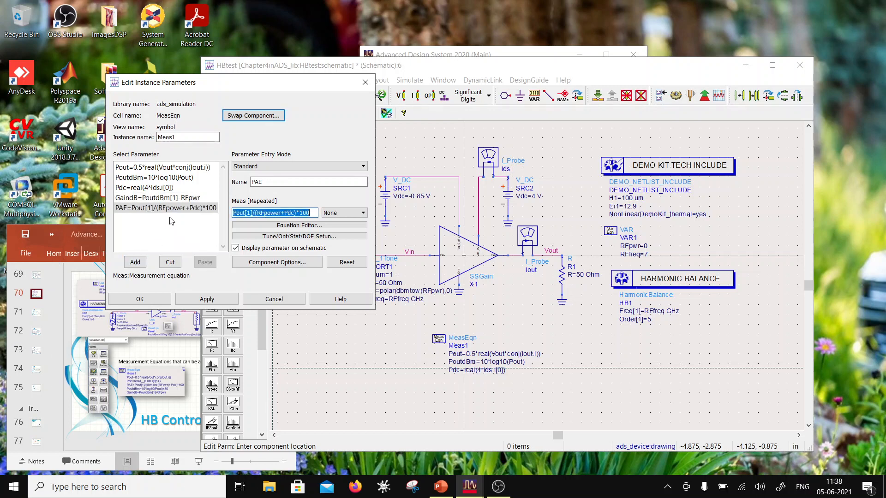
{"action": "left_click", "coordinate": [140, 299]}
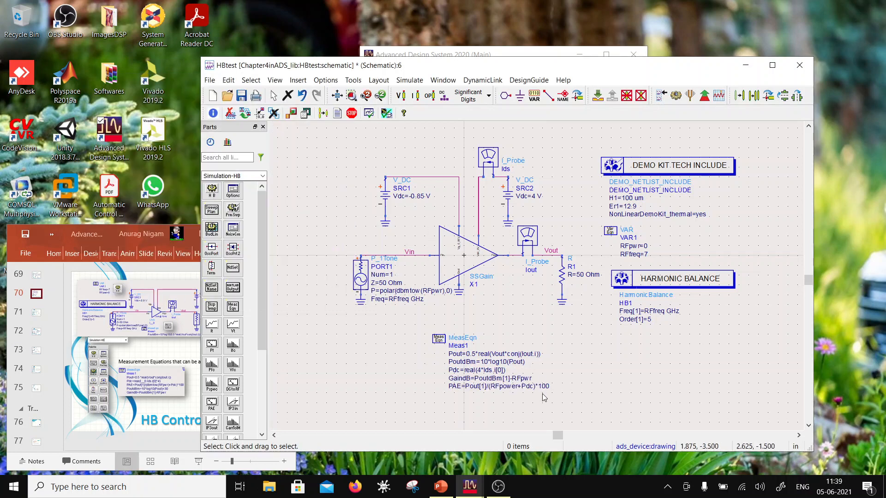
- Save and simulate the HBtest schematic, and read the simulation messages about the PAE expression
{"action": "left_click", "coordinate": [241, 96]}
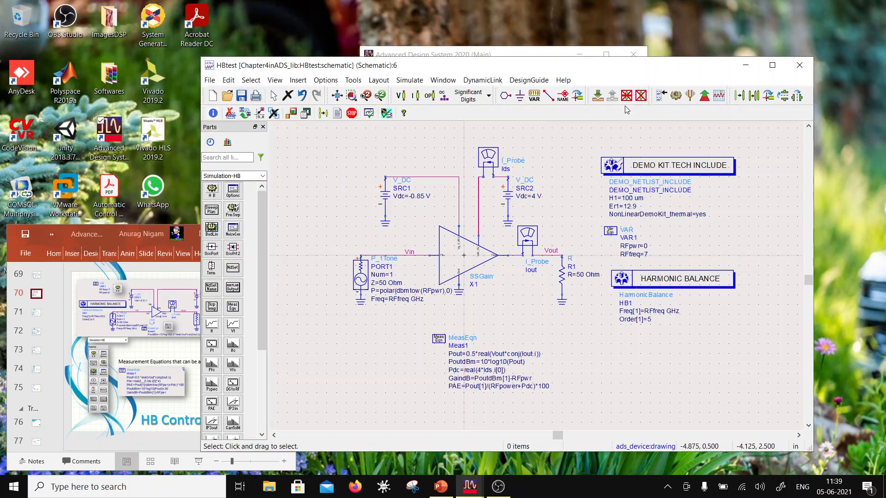
{"action": "left_click", "coordinate": [677, 97]}
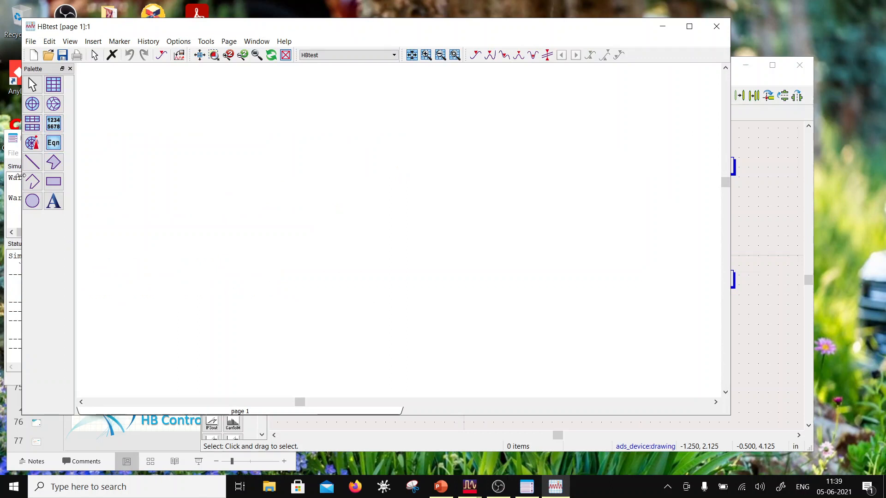
{"action": "left_click", "coordinate": [18, 147]}
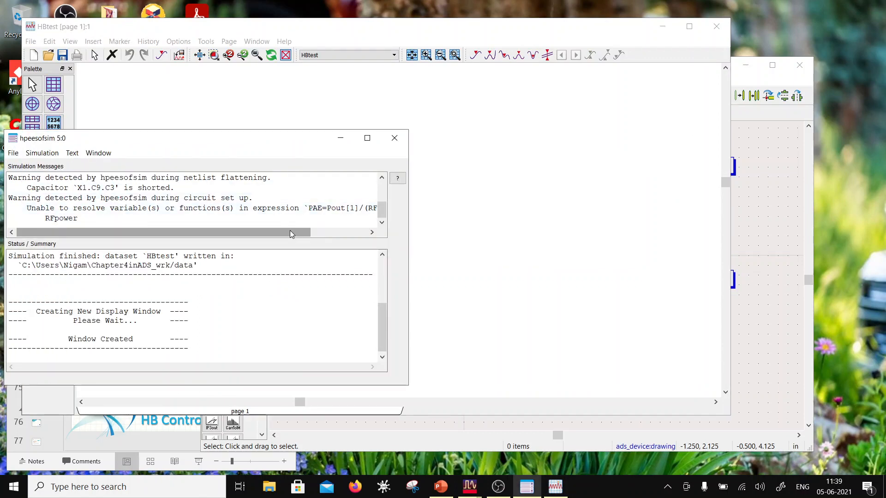
{"action": "left_click_drag", "start_coordinate": [289, 231], "coordinate": [341, 226]}
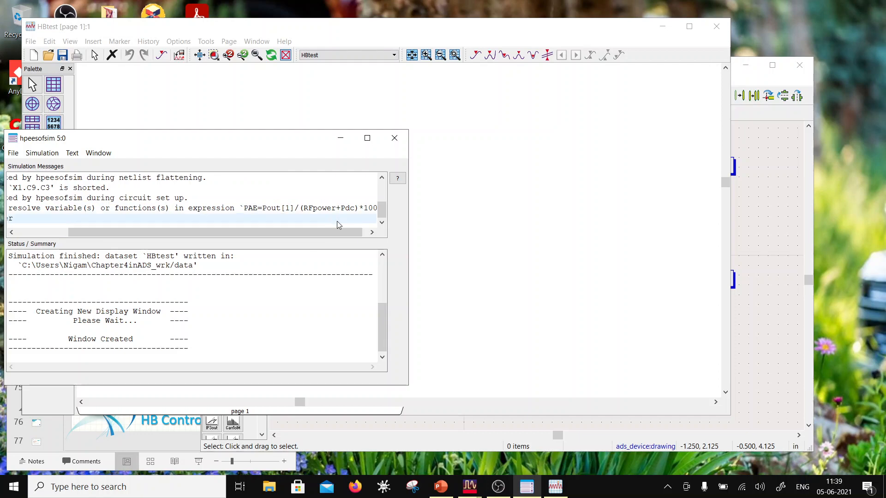
{"action": "left_click", "coordinate": [513, 206]}
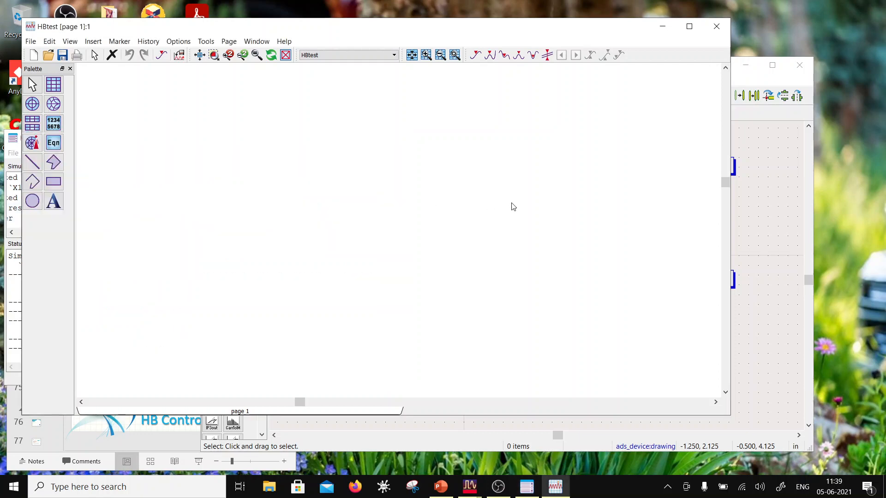
- Replace RFpower with RFpwr in the PAE equation on the schematic, giving Pout[1]/(RFpwr+Pdc)*100
{"action": "left_click", "coordinate": [733, 221]}
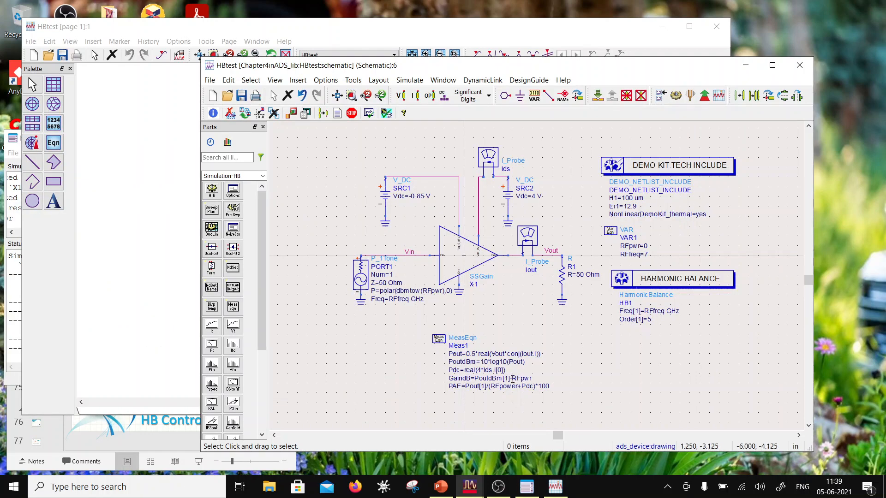
{"action": "scroll", "coordinate": [508, 360], "scroll_direction": "up", "scroll_amount": 3}
{"action": "left_click", "coordinate": [555, 282]}
{"action": "left_click_drag", "start_coordinate": [553, 286], "coordinate": [532, 286]}
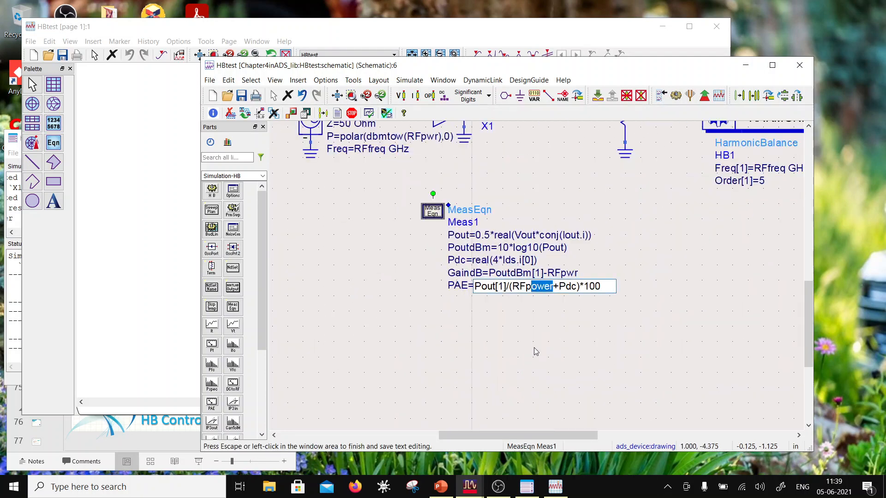
{"action": "type", "text": "wr"}
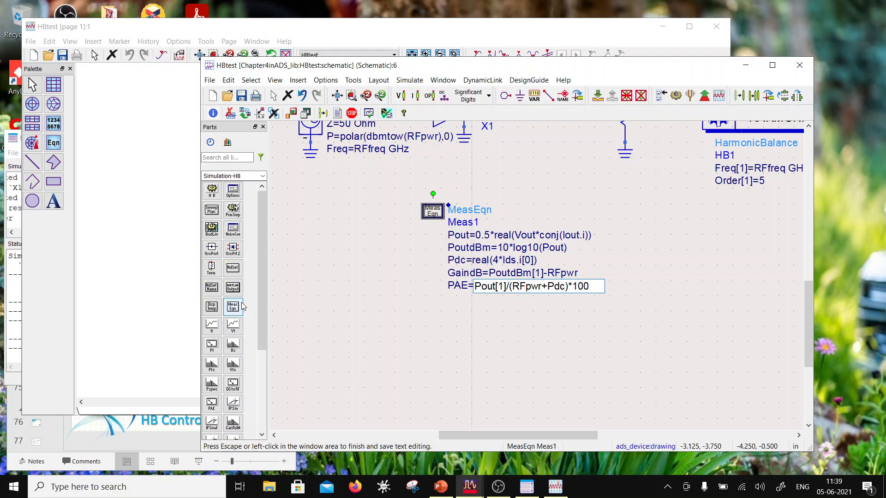
{"action": "left_click", "coordinate": [431, 285]}
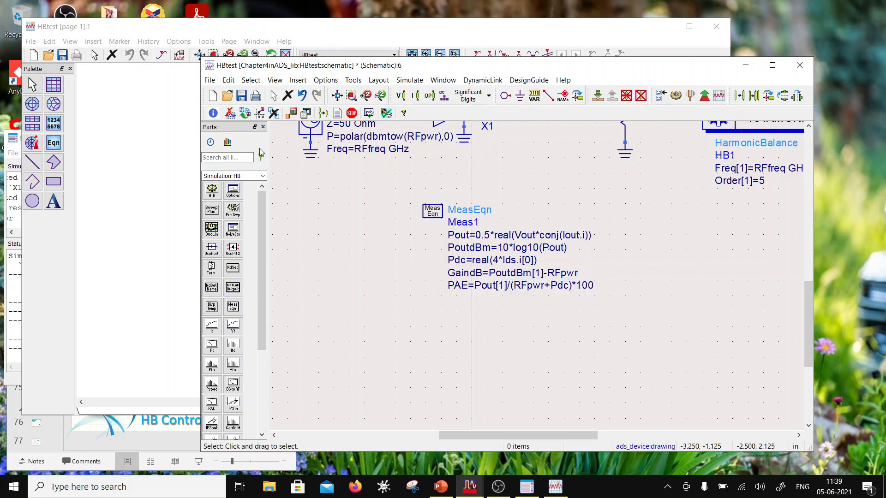
- Save and simulate the HBtest schematic with the corrected PAE equation, and check the simulation messages
{"action": "left_click", "coordinate": [243, 95]}
{"action": "left_click", "coordinate": [675, 97]}
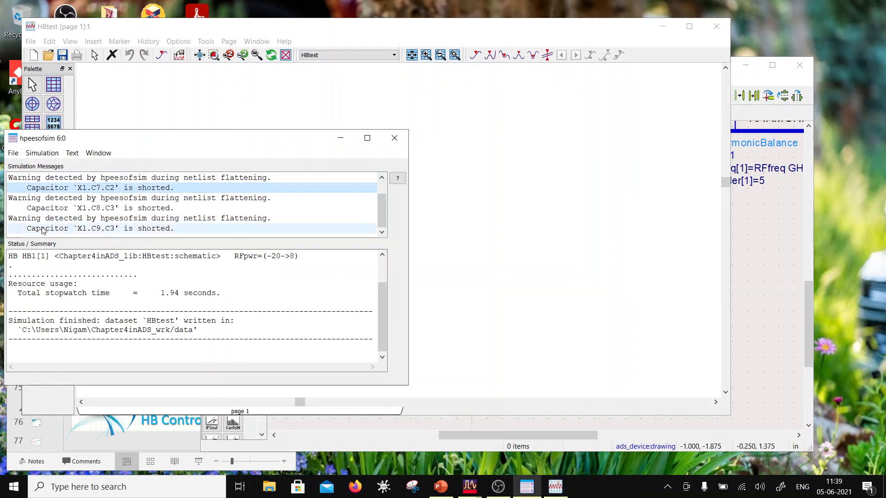
{"action": "left_click_drag", "start_coordinate": [382, 210], "coordinate": [383, 197]}
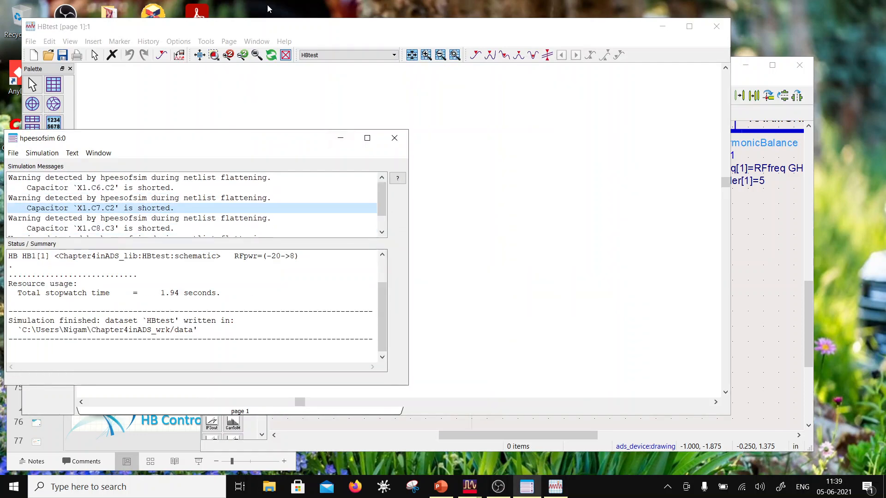
- Insert a rectangular plot of GaindB in the HBtest data display
{"action": "left_click", "coordinate": [273, 23]}
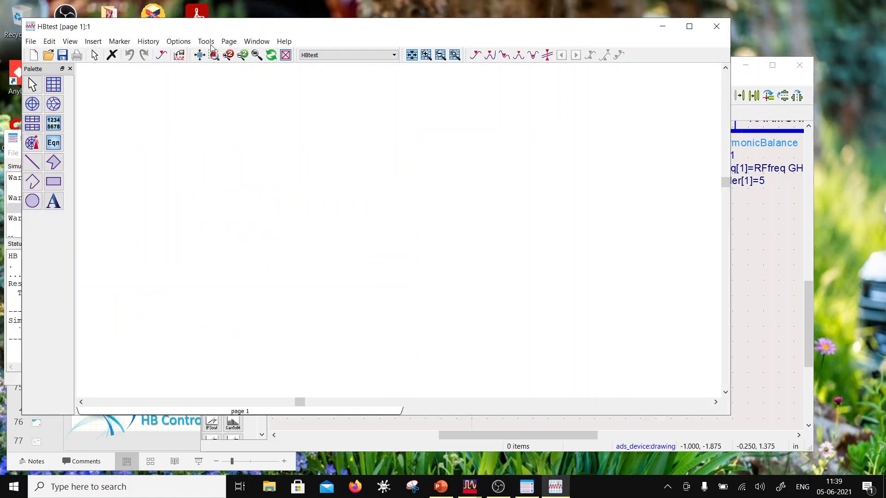
{"action": "left_click", "coordinate": [53, 84]}
{"action": "left_click", "coordinate": [208, 138]}
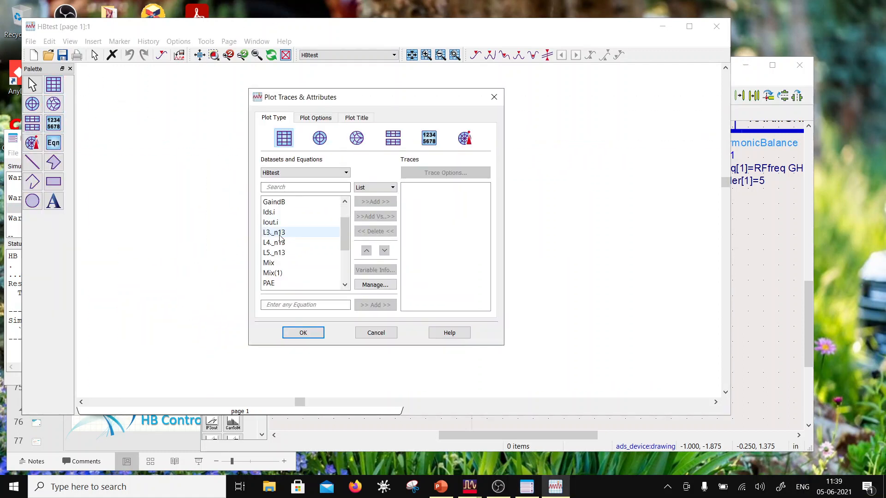
{"action": "left_click", "coordinate": [283, 203]}
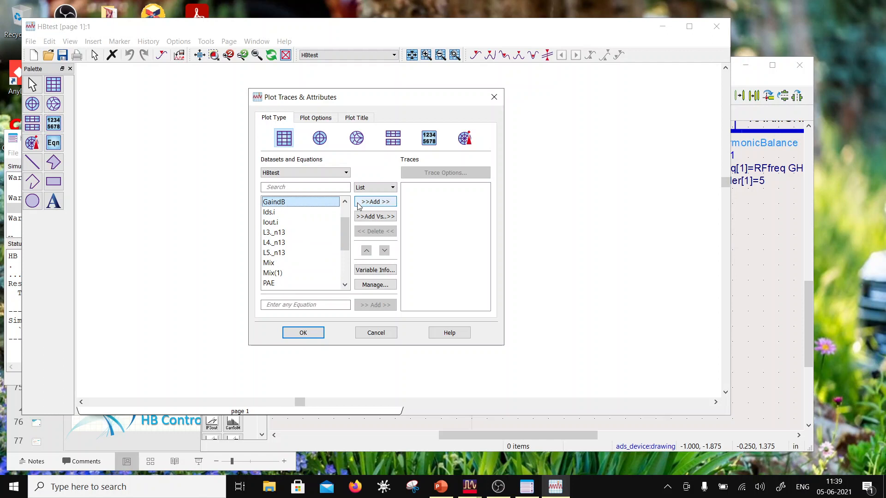
{"action": "left_click", "coordinate": [359, 204]}
{"action": "left_click", "coordinate": [309, 335]}
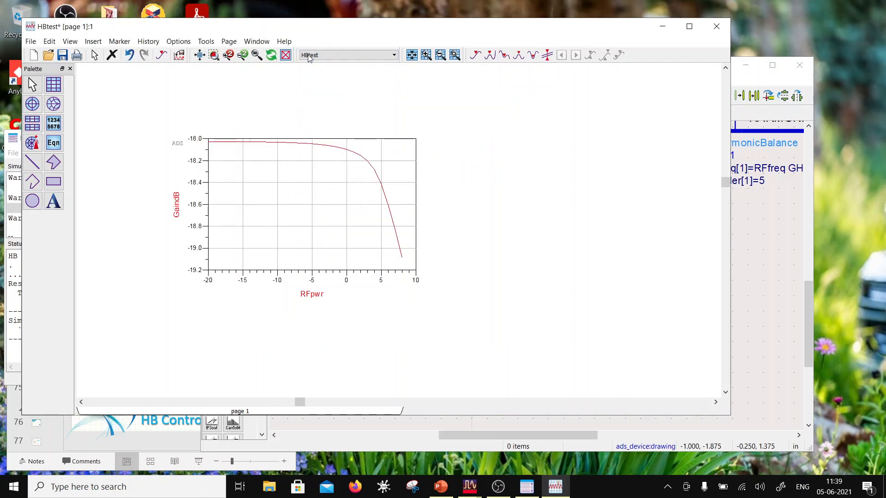
- Examine the measurement equations on the HBtest schematic, and return to the data display
{"action": "left_click_drag", "start_coordinate": [313, 32], "coordinate": [386, 258]}
{"action": "left_click", "coordinate": [514, 190]}
{"action": "scroll", "coordinate": [562, 231], "scroll_direction": "down", "scroll_amount": 1}
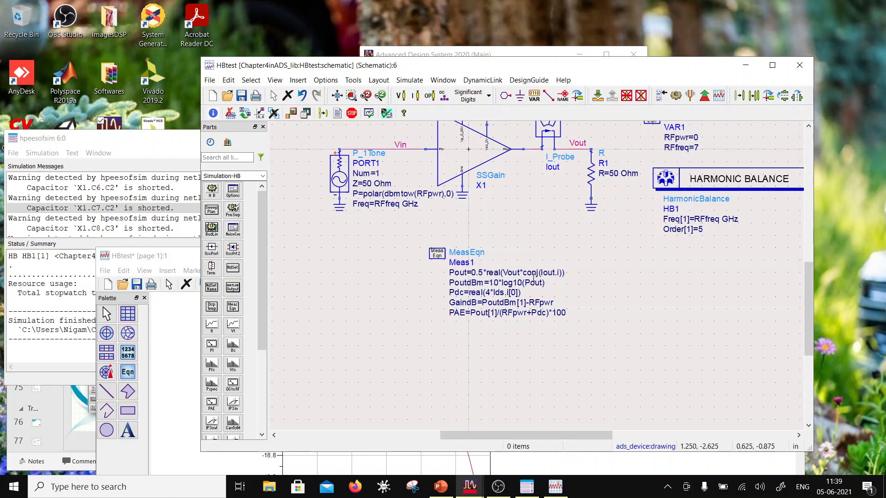
{"action": "left_click_drag", "start_coordinate": [172, 266], "coordinate": [157, 186]}
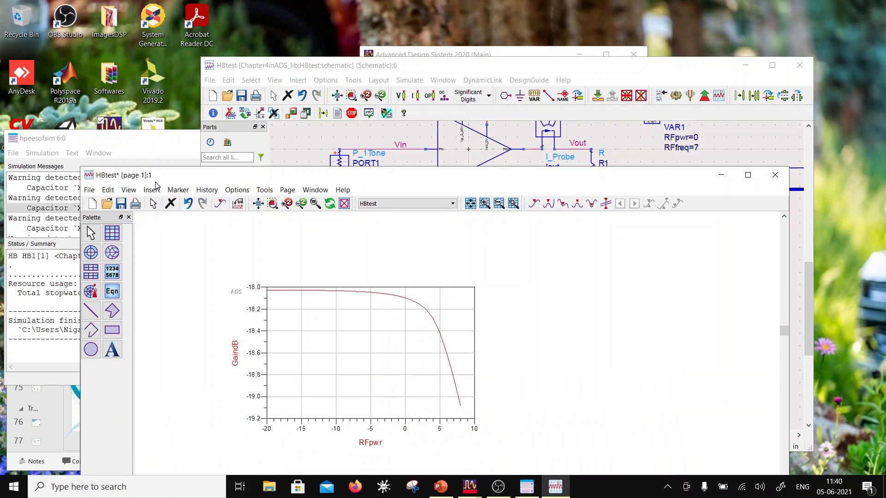
{"action": "left_click_drag", "start_coordinate": [155, 185], "coordinate": [156, 34]}
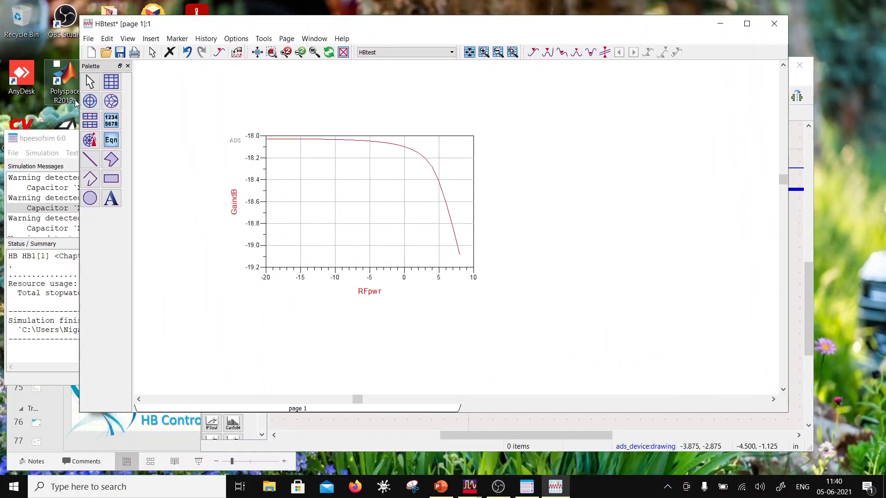
- Insert a second rectangular plot beside the gain plot, showing Vout as the fundamental tone in dBm over all sweep values
{"action": "left_click", "coordinate": [110, 84]}
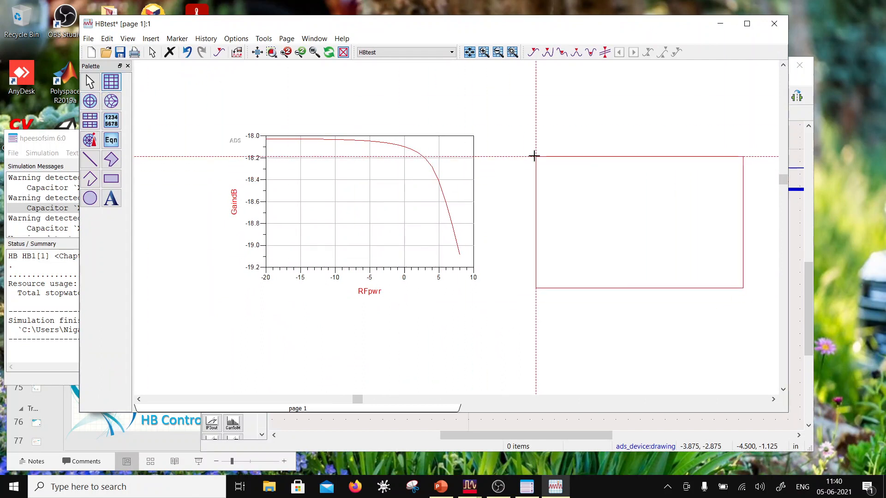
{"action": "left_click", "coordinate": [518, 224]}
{"action": "scroll", "coordinate": [317, 253], "scroll_direction": "down", "scroll_amount": 2}
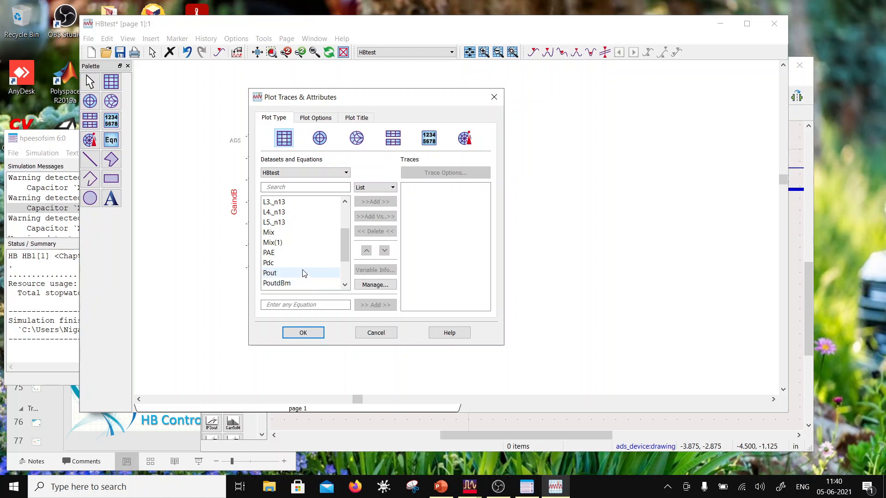
{"action": "scroll", "coordinate": [305, 256], "scroll_direction": "down", "scroll_amount": 2}
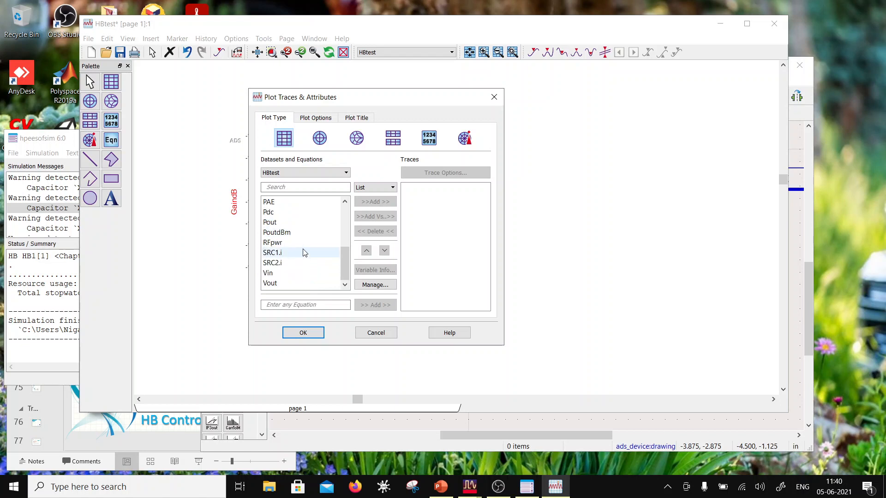
{"action": "left_click", "coordinate": [295, 283]}
{"action": "left_click", "coordinate": [375, 203]}
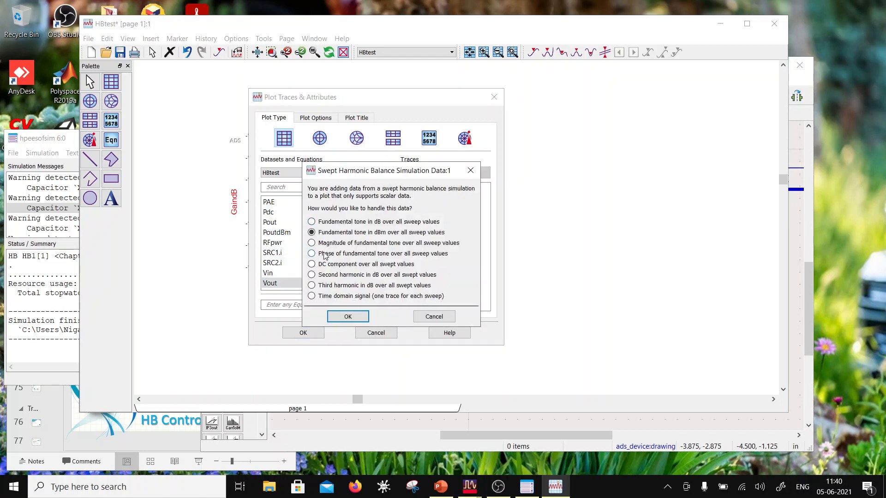
{"action": "left_click", "coordinate": [341, 315]}
{"action": "left_click", "coordinate": [310, 334]}
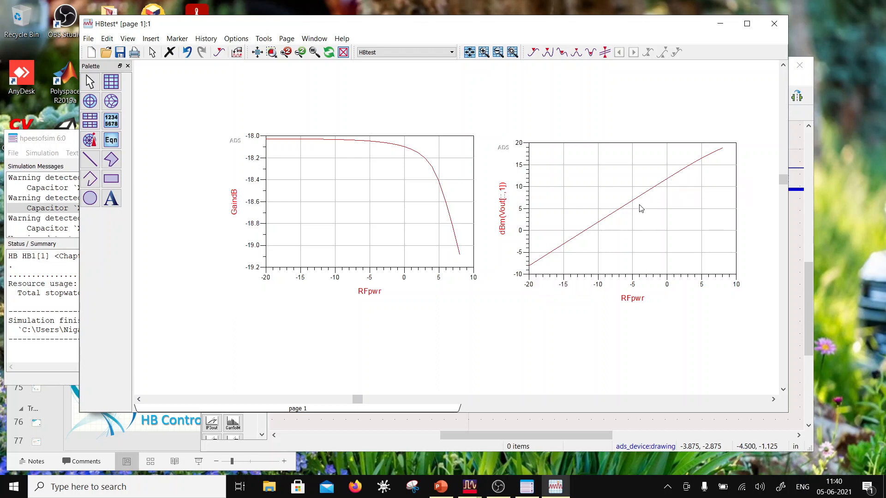
- Delete the GaindB trace from the first plot
{"action": "left_click", "coordinate": [558, 263]}
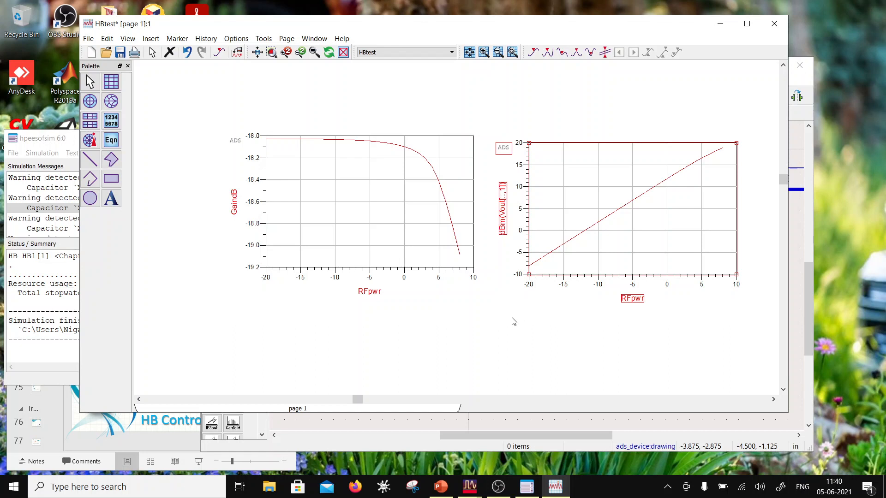
{"action": "left_click", "coordinate": [444, 202]}
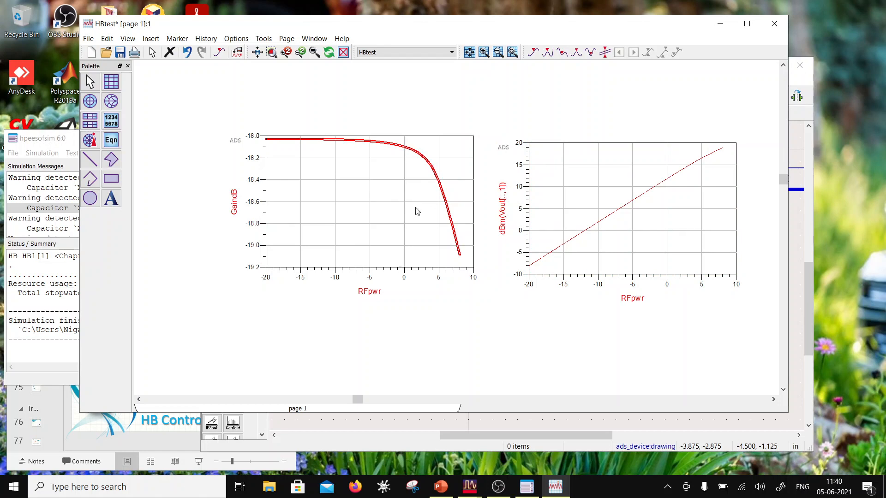
{"action": "key", "text": "Delete"}
- Add PoutdBm to the emptied plot with the trace expression PoutdBm[1]
{"action": "double_click", "coordinate": [331, 238]}
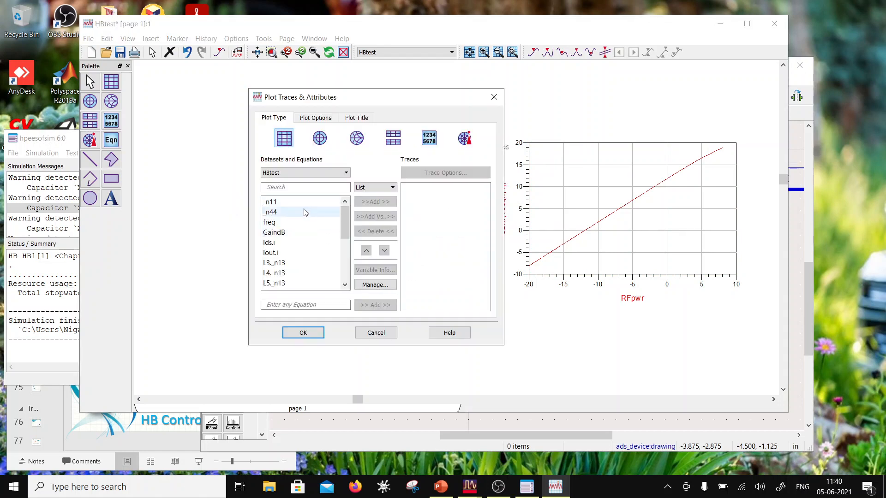
{"action": "scroll", "coordinate": [302, 232], "scroll_direction": "down", "scroll_amount": 4}
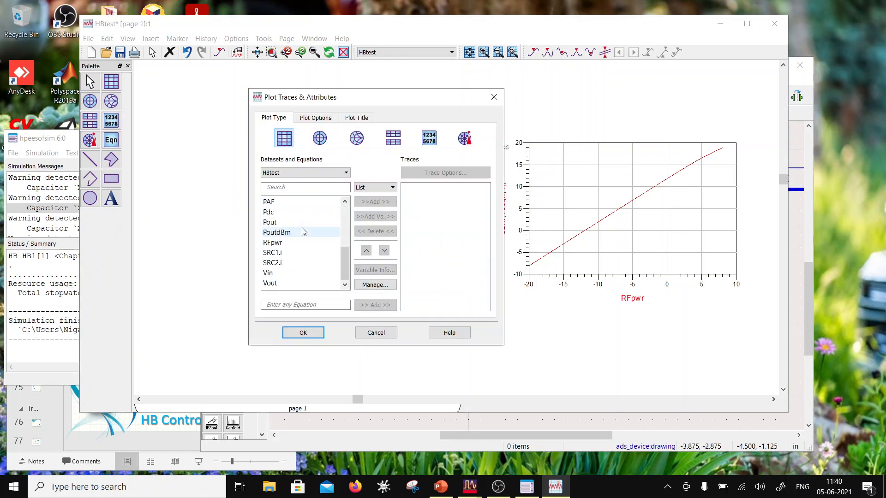
{"action": "left_click", "coordinate": [304, 232]}
{"action": "left_click", "coordinate": [374, 202]}
{"action": "double_click", "coordinate": [433, 196]}
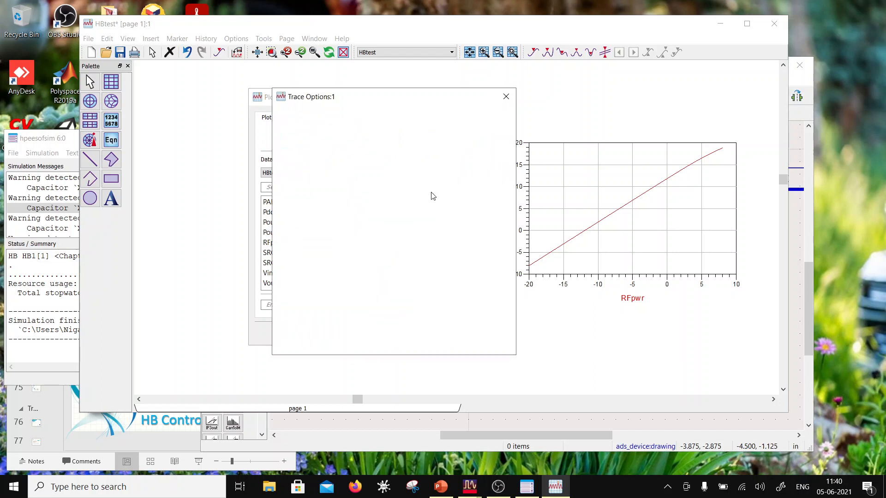
{"action": "left_click", "coordinate": [422, 116]}
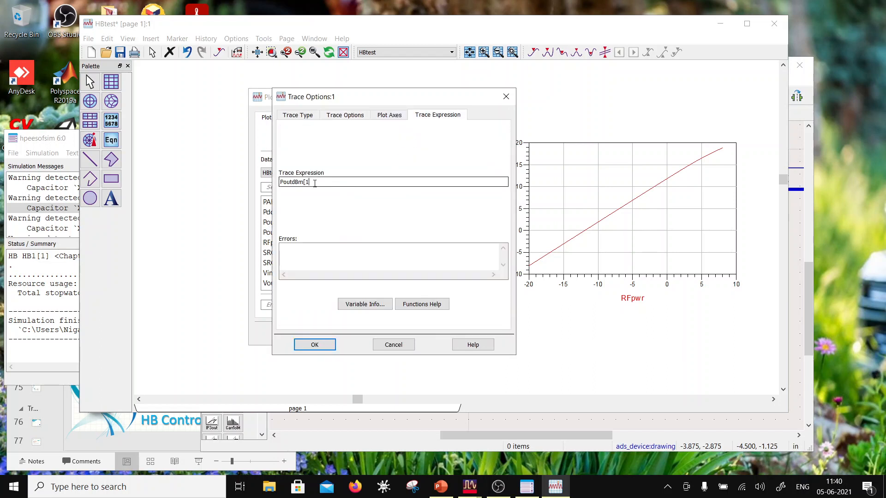
{"action": "left_click", "coordinate": [315, 345]}
{"action": "left_click", "coordinate": [309, 333]}
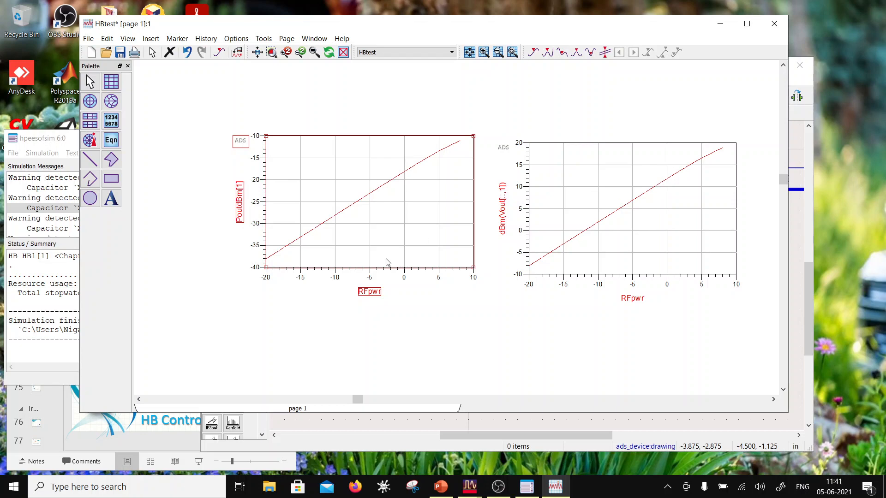
- Change the PoutdBm measurement equation on the schematic to 10*log10(Pout)+30
{"action": "left_click_drag", "start_coordinate": [421, 123], "coordinate": [477, 260]}
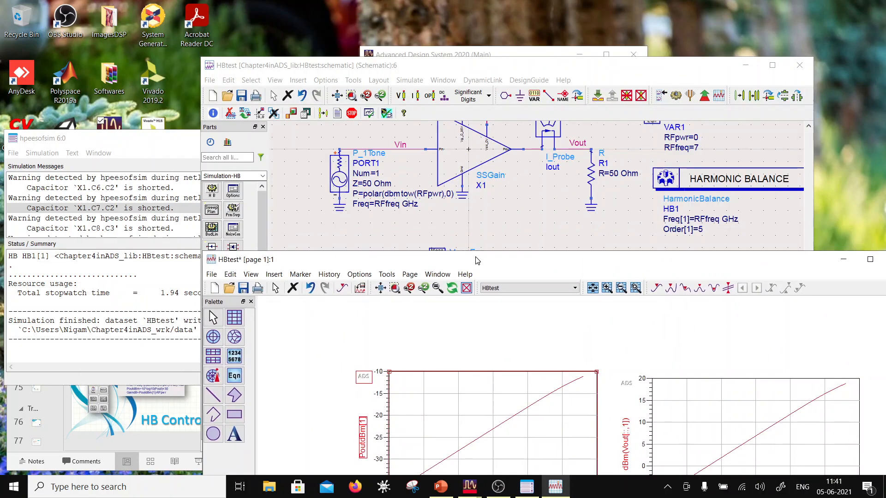
{"action": "left_click", "coordinate": [496, 64]}
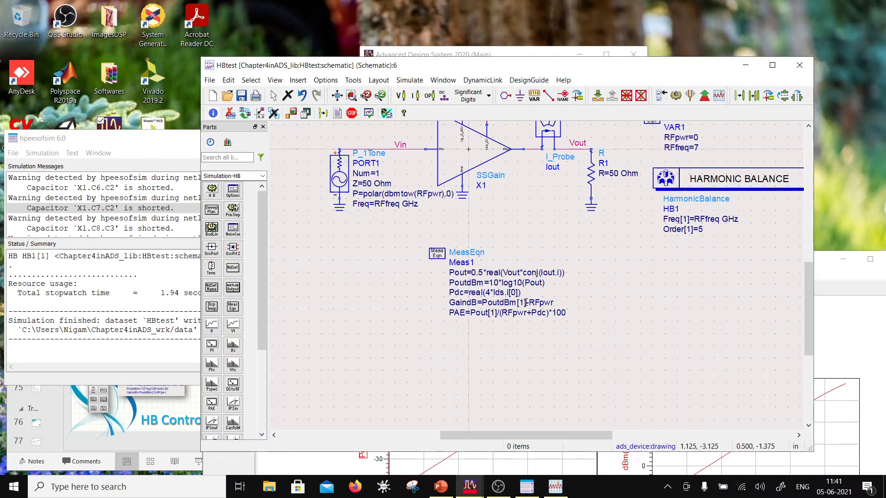
{"action": "double_click", "coordinate": [542, 284]}
{"action": "left_click", "coordinate": [543, 283]}
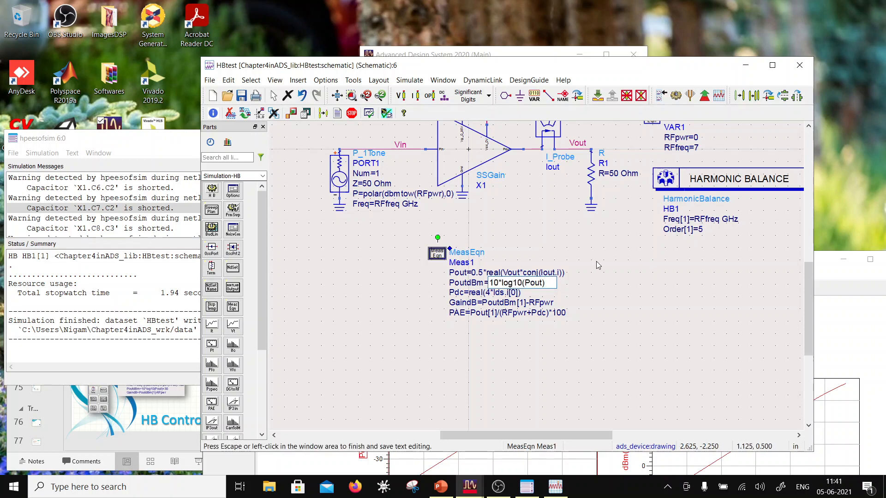
{"action": "type", "text": "_"}
{"action": "key", "text": "BackSpace"}
{"action": "type", "text": "+30"}
{"action": "left_click", "coordinate": [579, 328]}
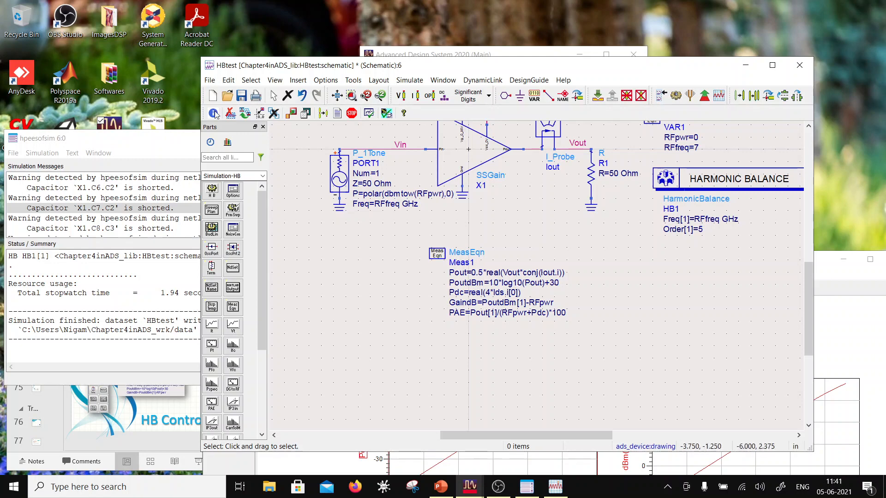
- Save and simulate the HBtest schematic, and compare the PoutdBm[1] plot with the dBm Vout plot
{"action": "left_click", "coordinate": [241, 95]}
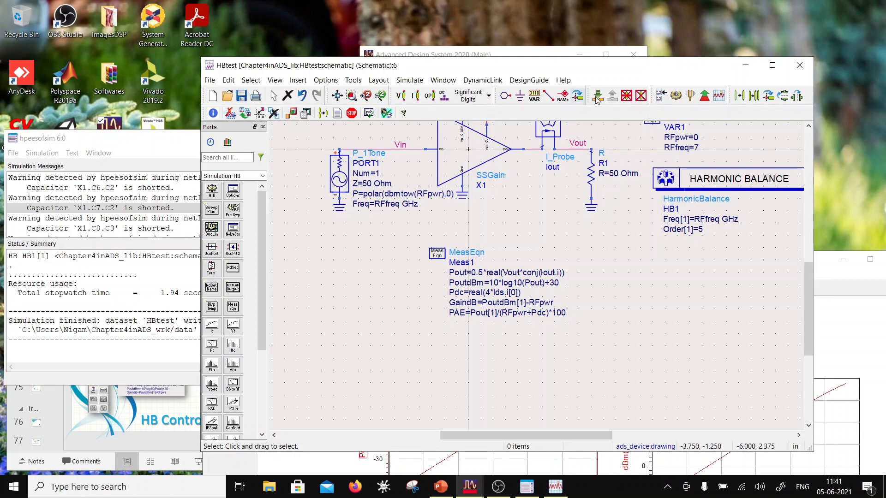
{"action": "left_click", "coordinate": [677, 95]}
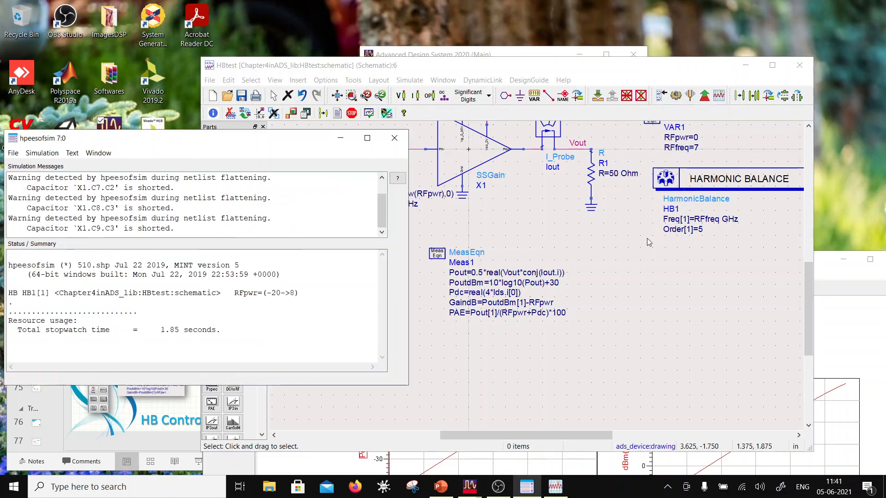
{"action": "left_click_drag", "start_coordinate": [452, 258], "coordinate": [342, 83]}
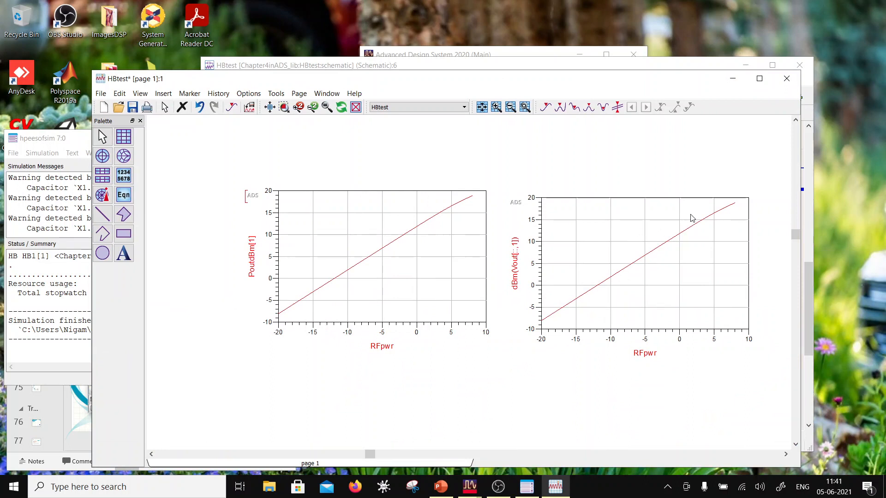
{"action": "left_click", "coordinate": [627, 274]}
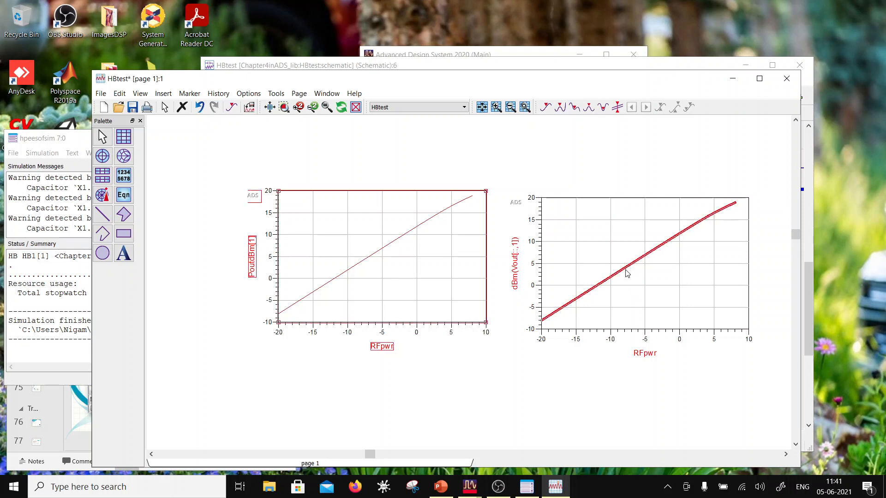
- Add GaindB as a second trace to the PoutdBm[1] plot
{"action": "double_click", "coordinate": [461, 255]}
{"action": "left_click", "coordinate": [274, 232]}
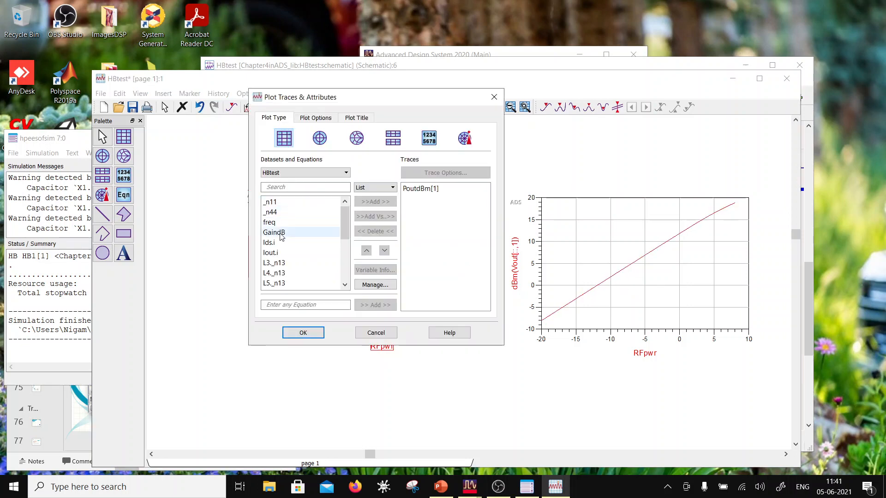
{"action": "left_click", "coordinate": [374, 202]}
{"action": "left_click", "coordinate": [308, 332]}
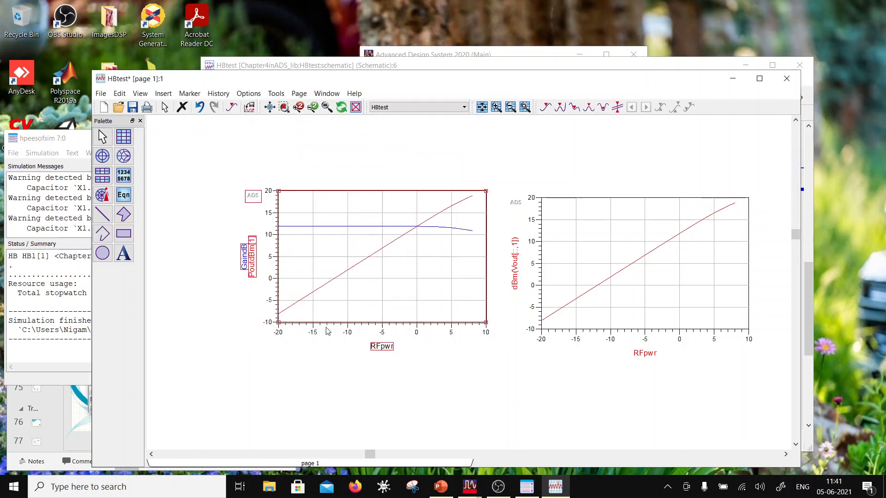
- Assign the GaindB trace to a right-hand Y axis and move the plot clear of the Vout plot
{"action": "double_click", "coordinate": [339, 227]}
{"action": "left_click", "coordinate": [389, 115]}
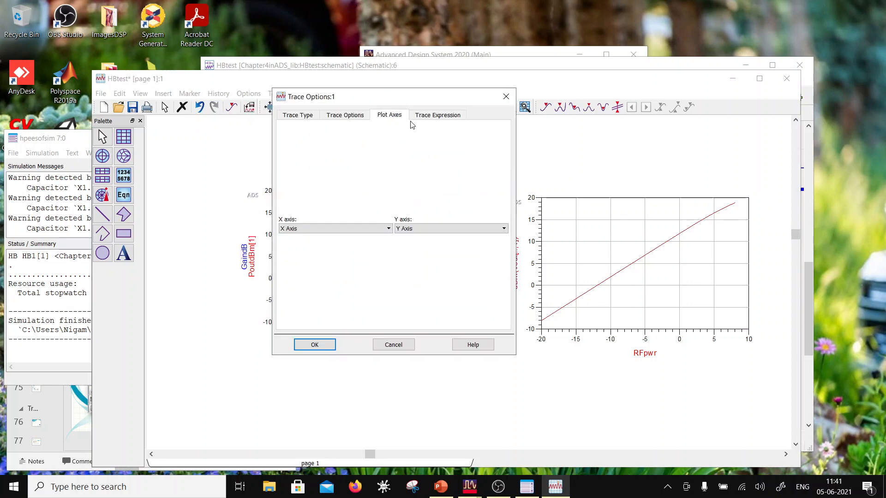
{"action": "left_click", "coordinate": [480, 230]}
{"action": "left_click", "coordinate": [433, 244]}
{"action": "left_click", "coordinate": [324, 346]}
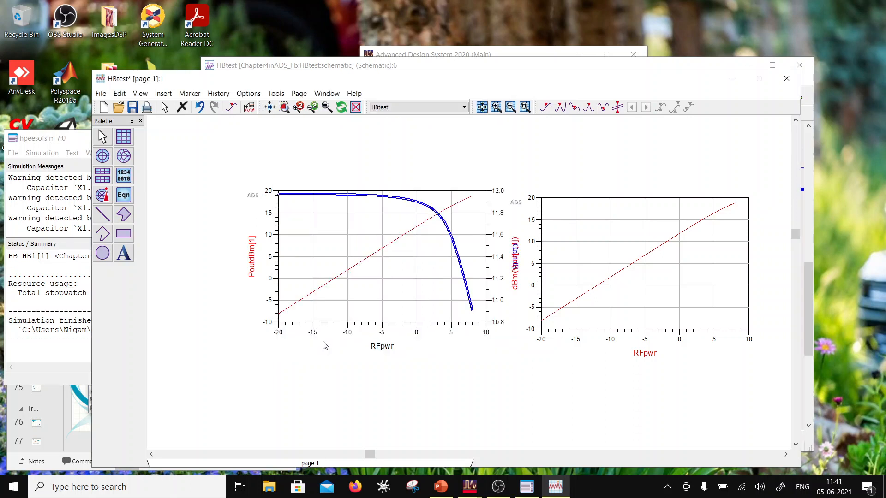
{"action": "mouse_move", "coordinate": [362, 290]}
{"action": "left_mouse_down"}
{"action": "mouse_move", "coordinate": [306, 290]}
{"action": "mouse_move", "coordinate": [275, 274]}
{"action": "left_mouse_up"}
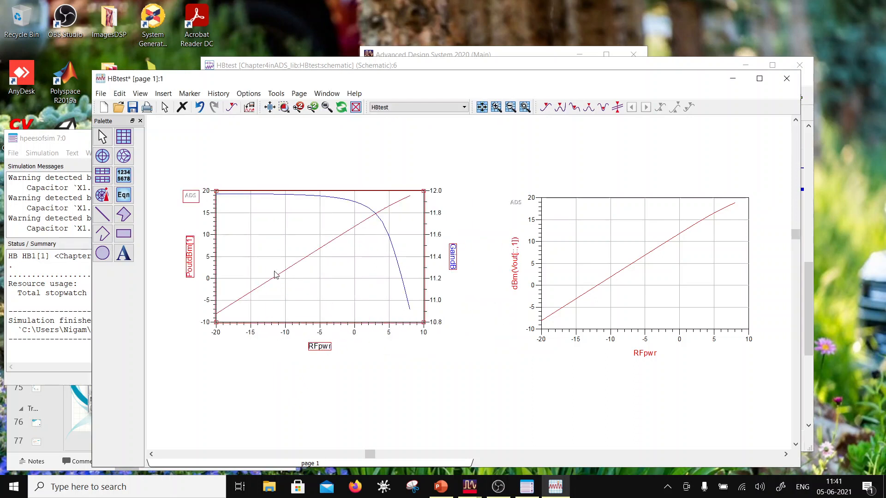
- Thicken the red PoutdBm[1] line and the blue GaindB line in the combined plot
{"action": "double_click", "coordinate": [279, 280]}
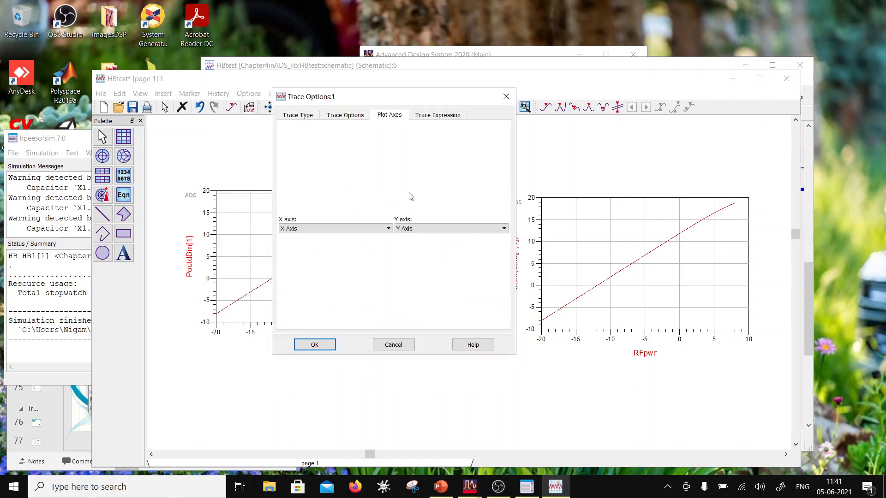
{"action": "left_click", "coordinate": [426, 230]}
{"action": "left_click", "coordinate": [426, 230]}
{"action": "left_click", "coordinate": [345, 115]}
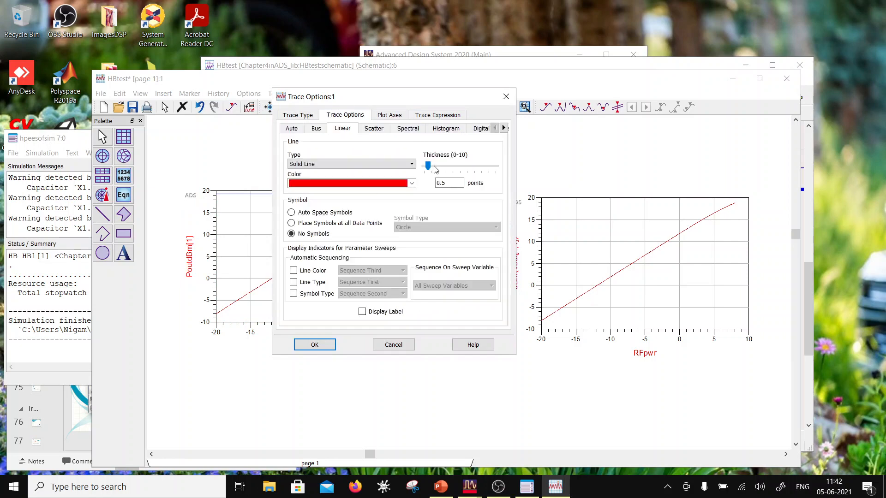
{"action": "left_click_drag", "start_coordinate": [441, 167], "coordinate": [442, 167]}
{"action": "left_click", "coordinate": [315, 345]}
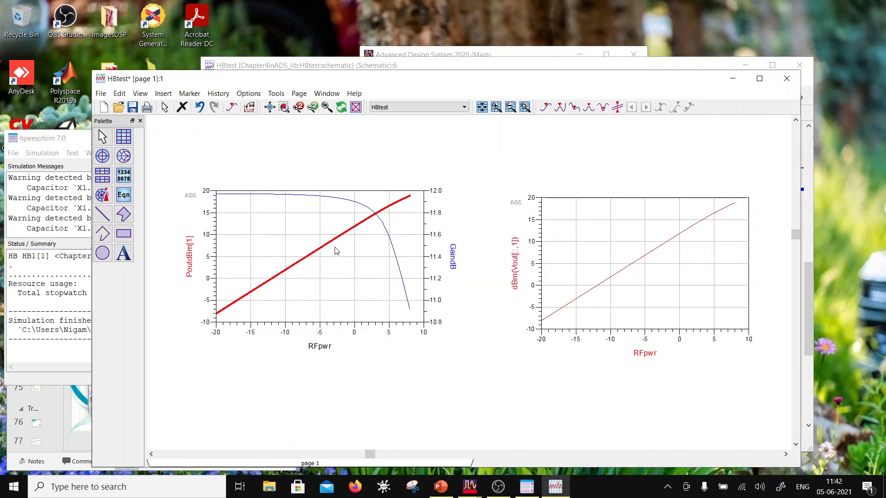
{"action": "double_click", "coordinate": [349, 204]}
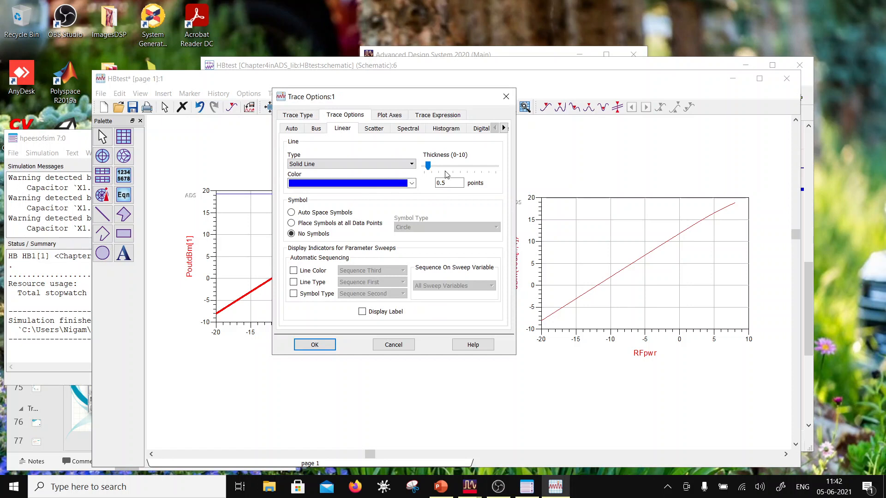
{"action": "left_click_drag", "start_coordinate": [434, 166], "coordinate": [442, 165]}
{"action": "left_click", "coordinate": [315, 345]}
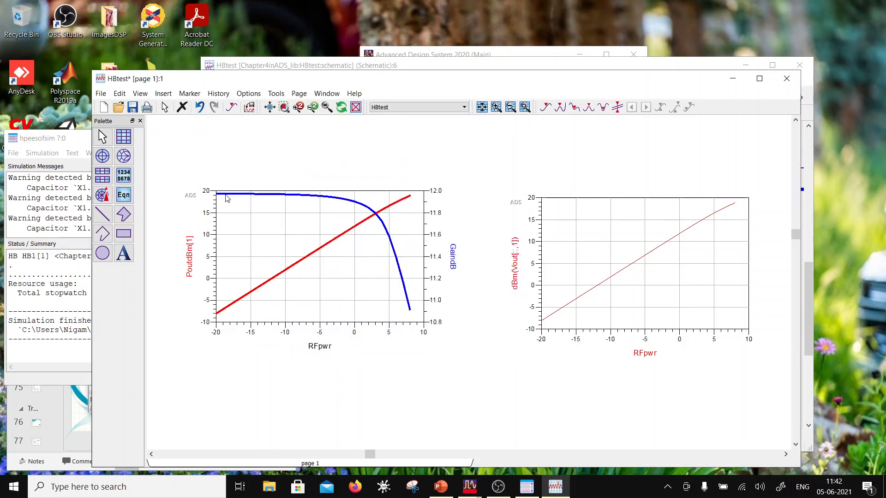
- Examine the GaindB values along the blue trace from low to high RFpwr, and save the data display
{"action": "mouse_move", "coordinate": [227, 198]}
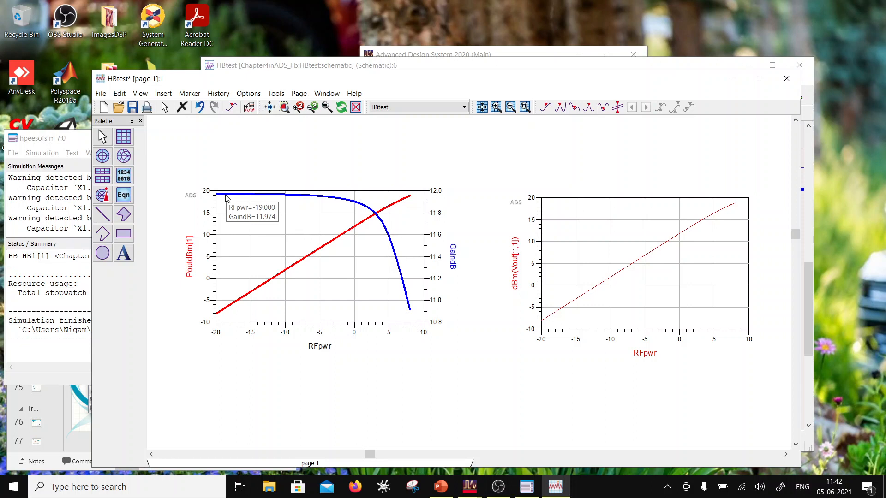
{"action": "mouse_move", "coordinate": [267, 197]}
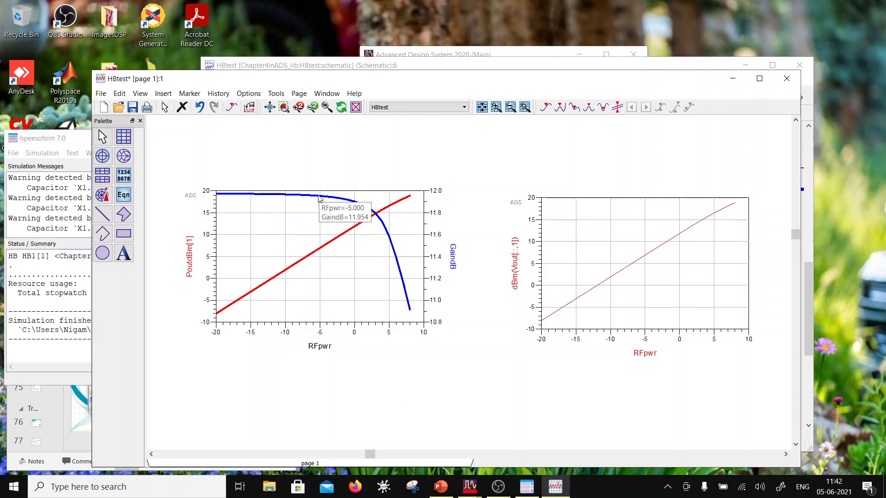
{"action": "mouse_move", "coordinate": [342, 201]}
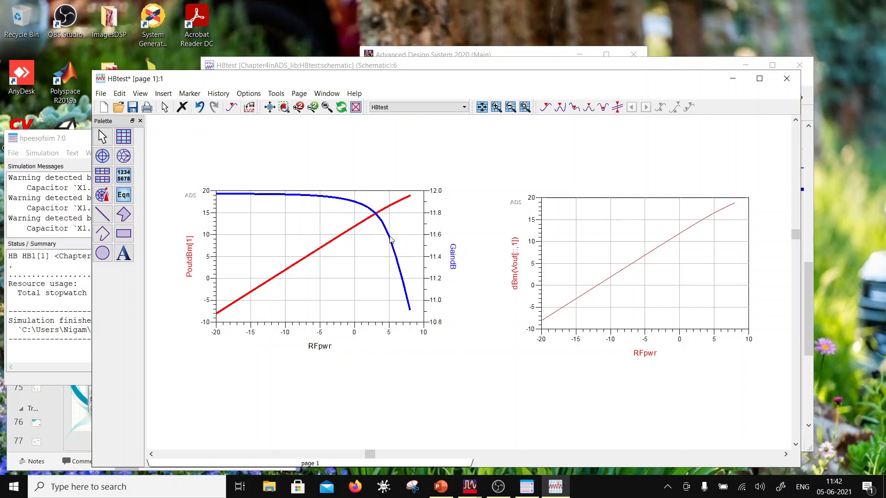
{"action": "mouse_move", "coordinate": [381, 226]}
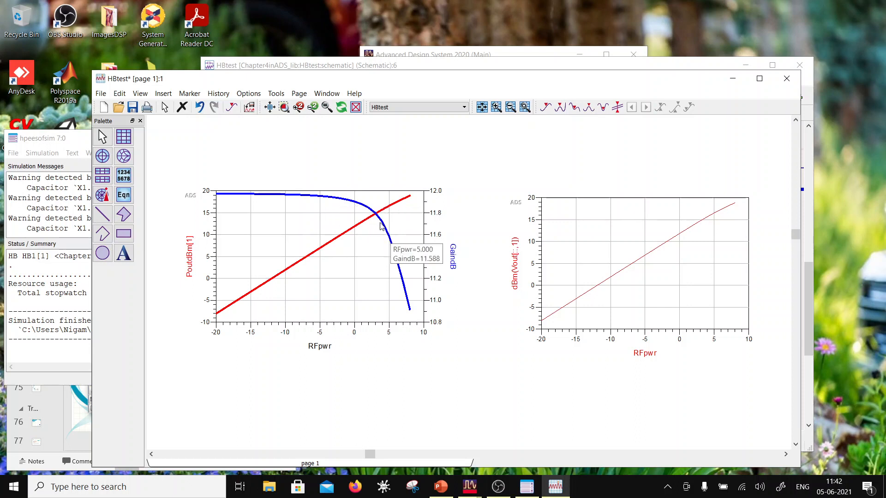
{"action": "left_click", "coordinate": [132, 107]}
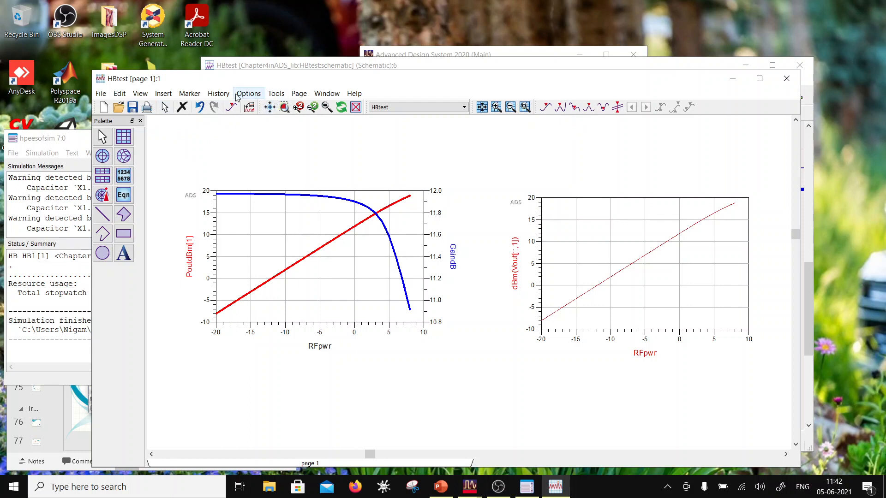
- Insert a marker on the GaindB trace at RFpwr -20 and place its readout above the plot
{"action": "left_click", "coordinate": [190, 93]}
{"action": "left_click", "coordinate": [201, 106]}
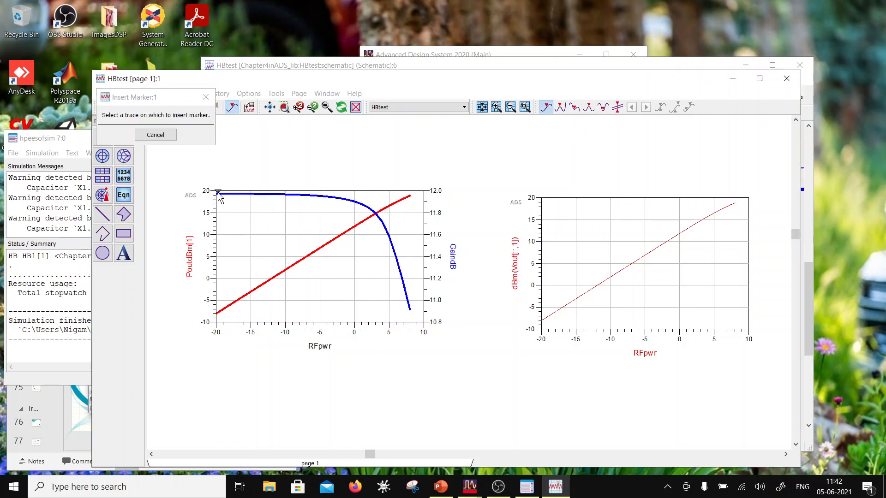
{"action": "left_click", "coordinate": [217, 193]}
{"action": "left_click_drag", "start_coordinate": [239, 173], "coordinate": [256, 175]}
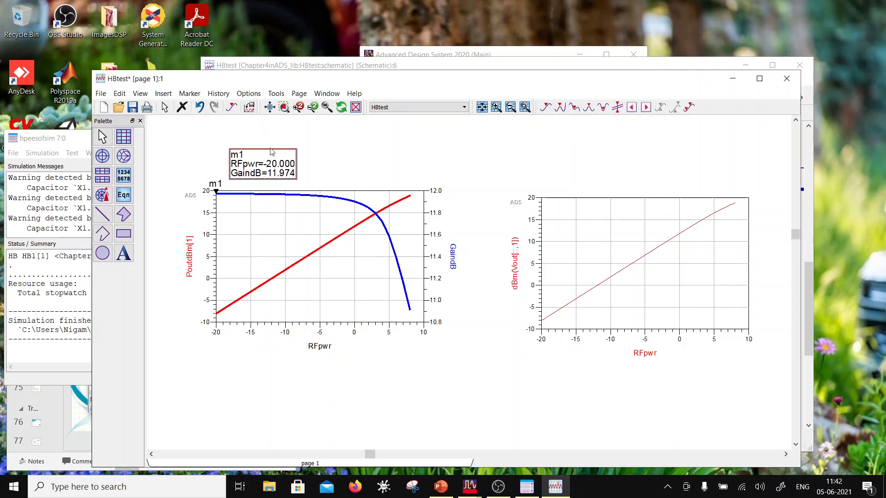
- Insert a second marker on the GaindB trace at about RFpwr -3 and place its readout beside the m1 readout
{"action": "left_click", "coordinate": [190, 93]}
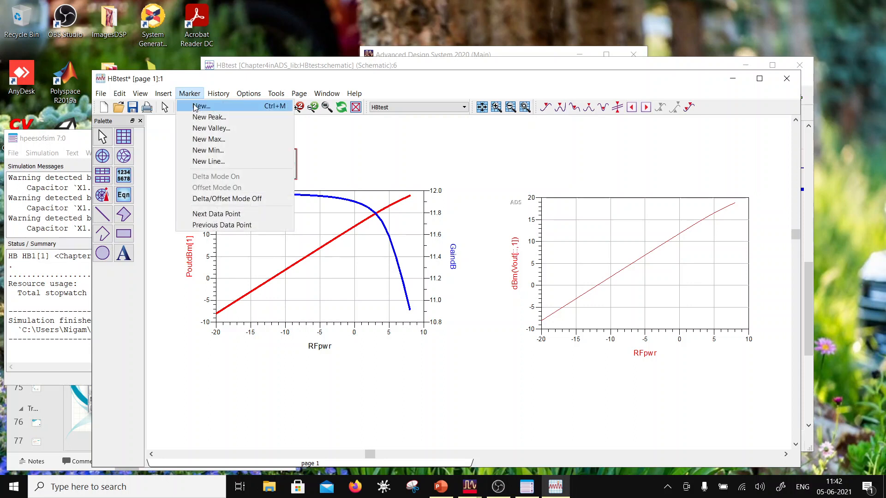
{"action": "left_click", "coordinate": [201, 105]}
{"action": "left_click", "coordinate": [335, 197]}
{"action": "mouse_move", "coordinate": [255, 128]}
{"action": "left_mouse_down"}
{"action": "mouse_move", "coordinate": [369, 162]}
{"action": "mouse_move", "coordinate": [343, 165]}
{"action": "left_mouse_up"}
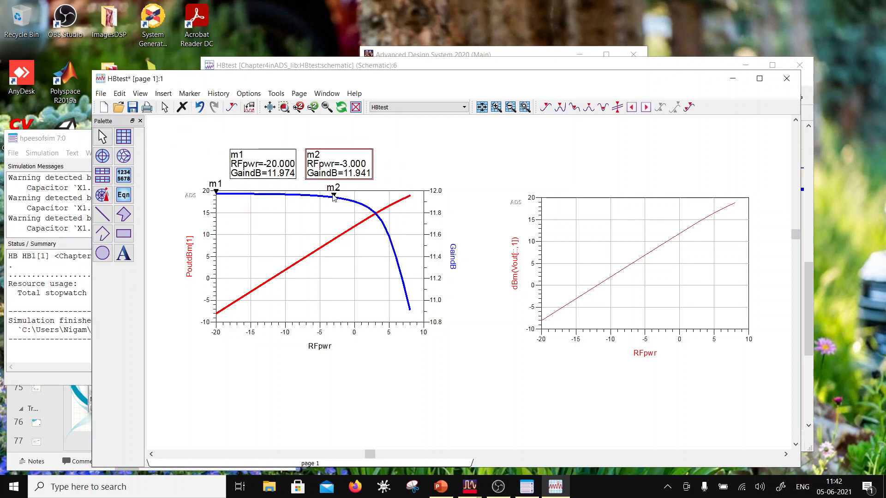
- Move marker m2 along the GaindB trace to the end of the sweep at RFpwr 8
{"action": "left_click", "coordinate": [383, 189]}
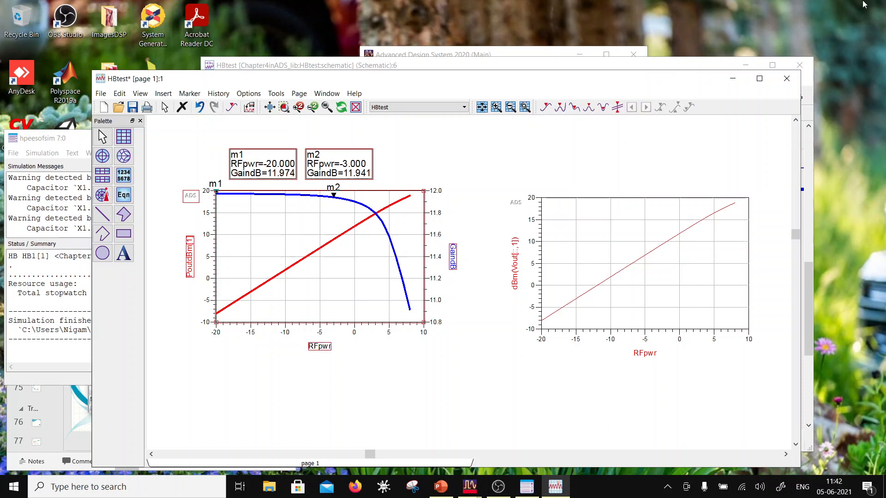
{"action": "key", "text": "Right"}
{"action": "key", "text": "Right"}
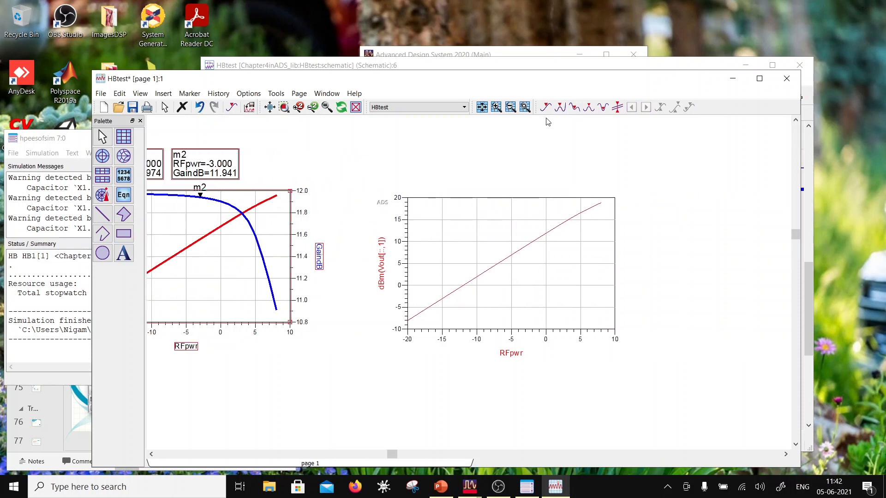
{"action": "scroll", "coordinate": [445, 272], "scroll_direction": "down", "scroll_amount": 2}
{"action": "scroll", "coordinate": [421, 278], "scroll_direction": "up", "scroll_amount": 1}
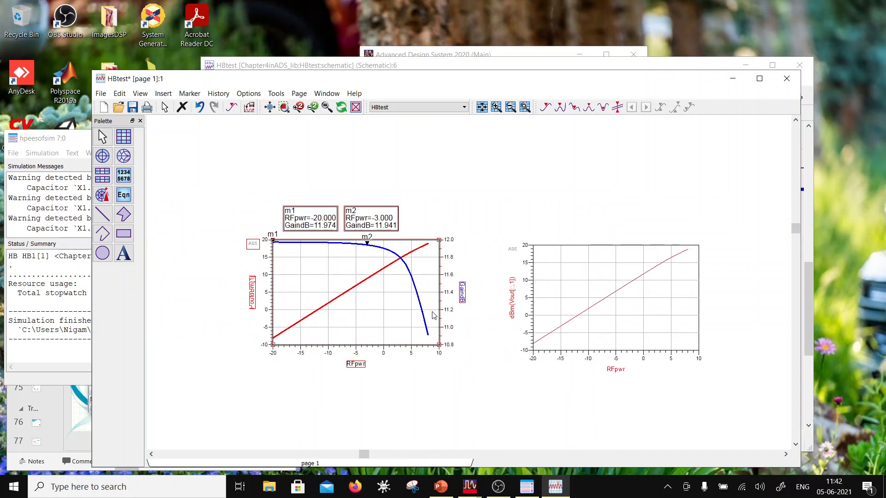
{"action": "left_click", "coordinate": [367, 246]}
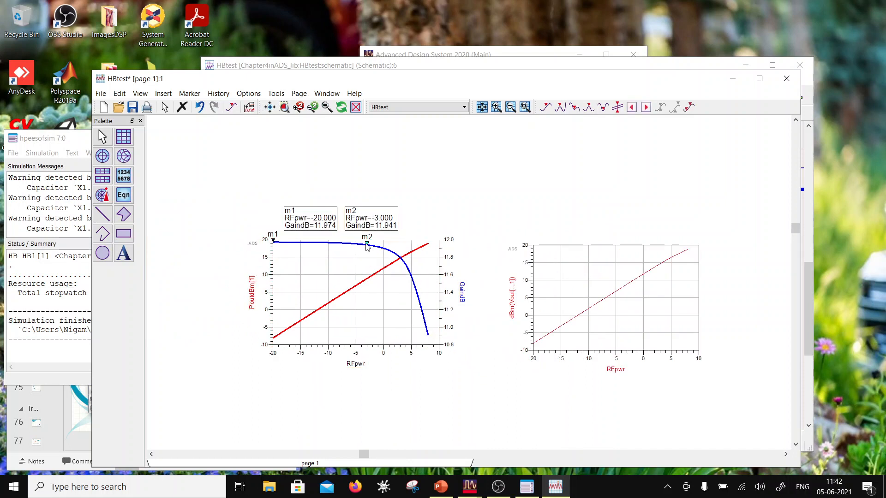
{"action": "key", "text": "Right"}
{"action": "key", "text": "Right"}
{"action": "key", "text": "Right"}
{"action": "key", "text": "Right"}
{"action": "key", "text": "Right"}
{"action": "key", "text": "Right"}
{"action": "key", "text": "Right"}
{"action": "key", "text": "Right"}
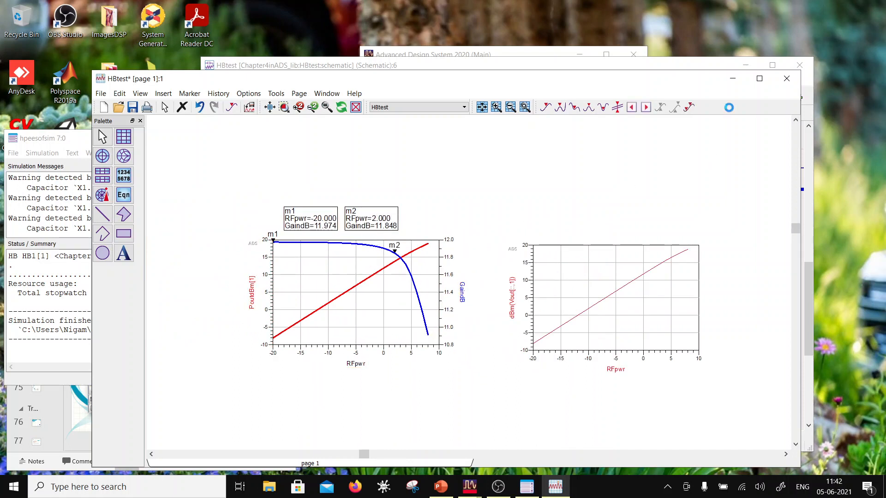
{"action": "key", "text": "Right"}
{"action": "key", "text": "Right"}
{"action": "key", "text": "Right"}
{"action": "key", "text": "Left"}
{"action": "key", "text": "Right"}
- Remove the dBm(Vout[::,1]) trace from the second plot
{"action": "double_click", "coordinate": [574, 289]}
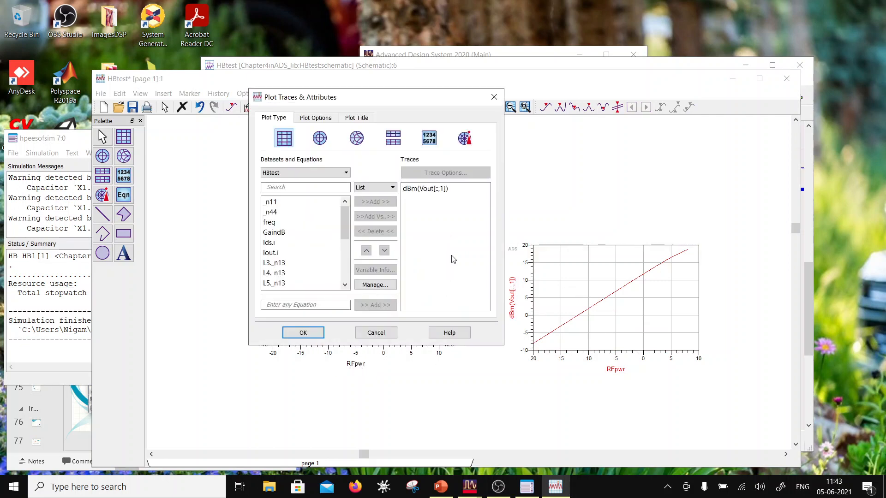
{"action": "left_click", "coordinate": [425, 189]}
{"action": "left_click", "coordinate": [376, 231]}
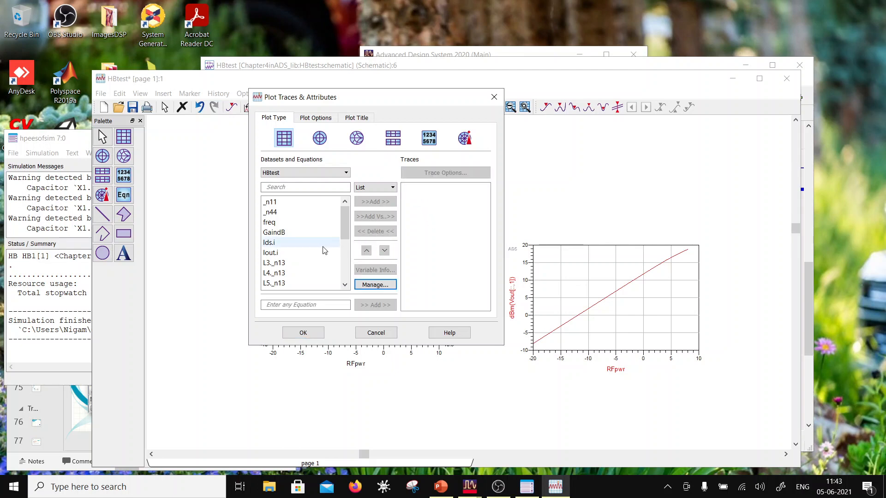
{"action": "left_click", "coordinate": [333, 232]}
{"action": "left_click", "coordinate": [375, 202]}
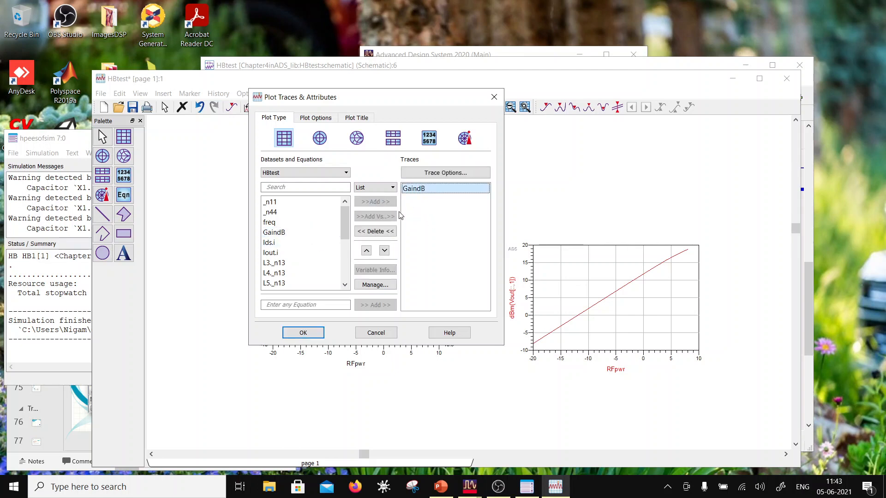
{"action": "left_click", "coordinate": [381, 232]}
- Add GaindB to the emptied plot as a trace versus PoutdBm
{"action": "left_click", "coordinate": [296, 233]}
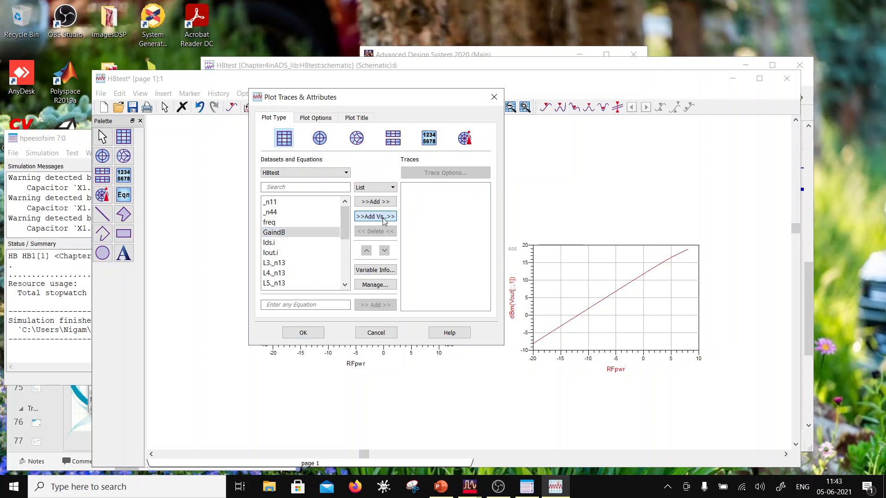
{"action": "left_click", "coordinate": [375, 216]}
{"action": "scroll", "coordinate": [353, 259], "scroll_direction": "down", "scroll_amount": 3}
{"action": "left_click", "coordinate": [353, 228]}
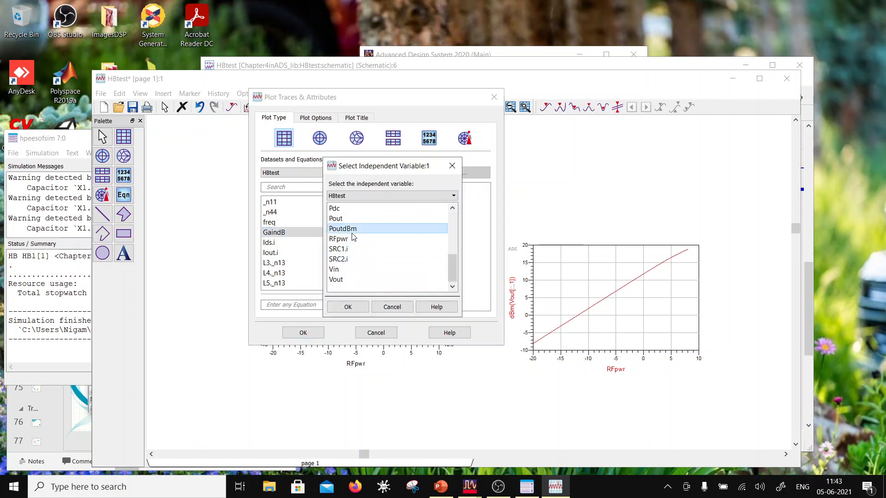
{"action": "left_click", "coordinate": [347, 307]}
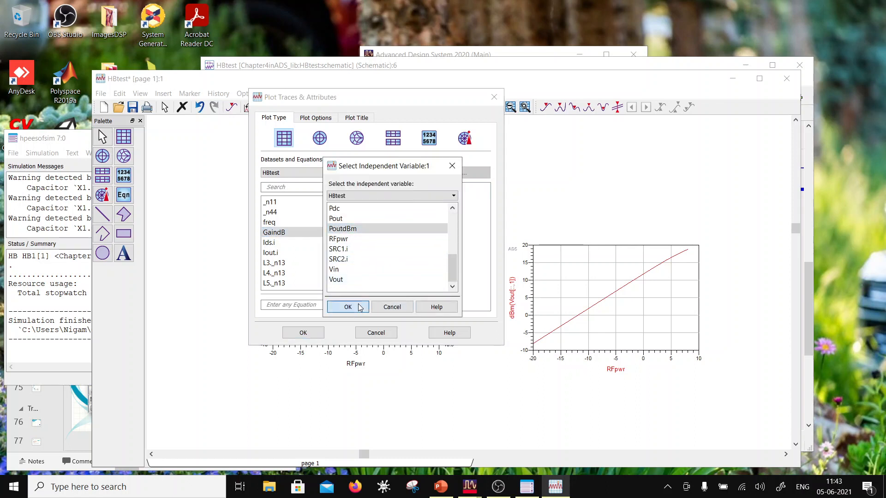
- Change the new trace's expression to plot_vs(GaindB, PoutdBm[1]) and apply it to the plot
{"action": "left_click", "coordinate": [441, 191]}
{"action": "double_click", "coordinate": [440, 190]}
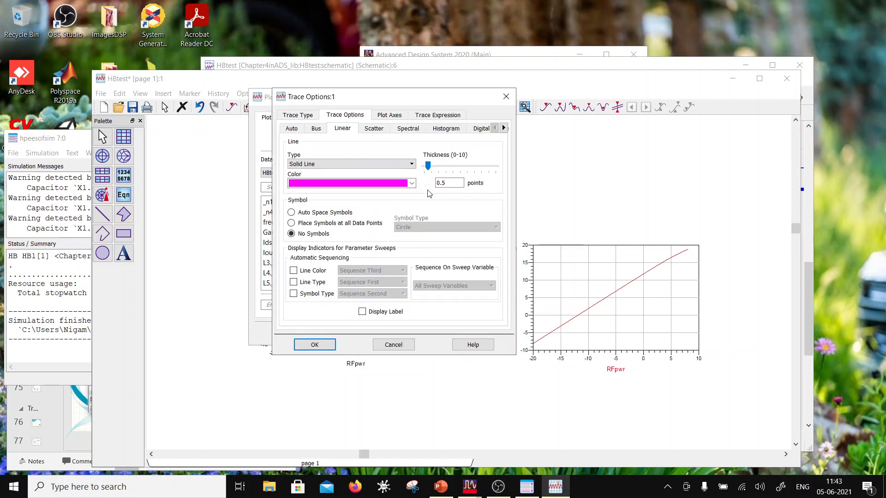
{"action": "left_click", "coordinate": [427, 118]}
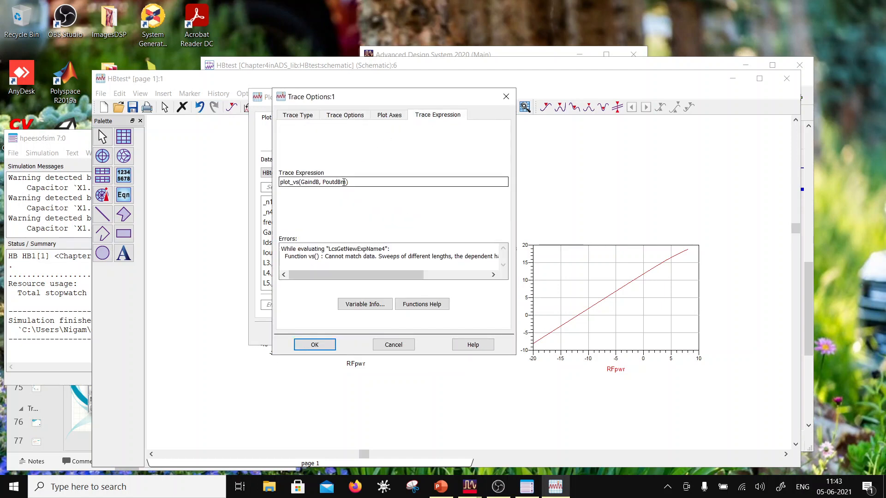
{"action": "left_click", "coordinate": [347, 182]}
{"action": "left_click", "coordinate": [311, 346]}
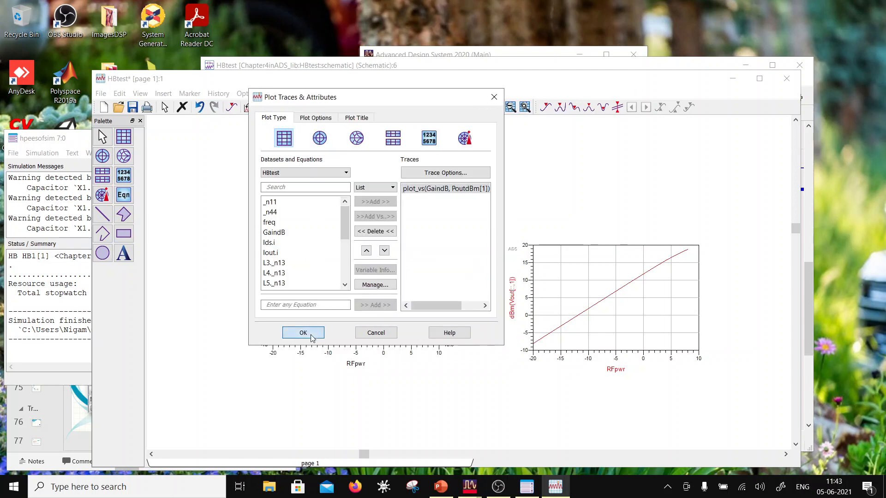
{"action": "left_click", "coordinate": [310, 336]}
- Recolor the GaindB versus PoutdBm[1] trace red and thicken its line
{"action": "double_click", "coordinate": [587, 252]}
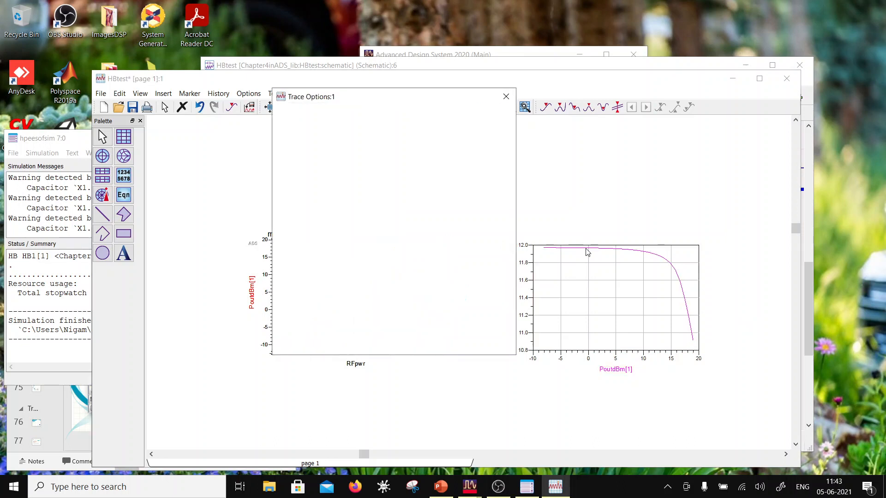
{"action": "left_click", "coordinate": [337, 118]}
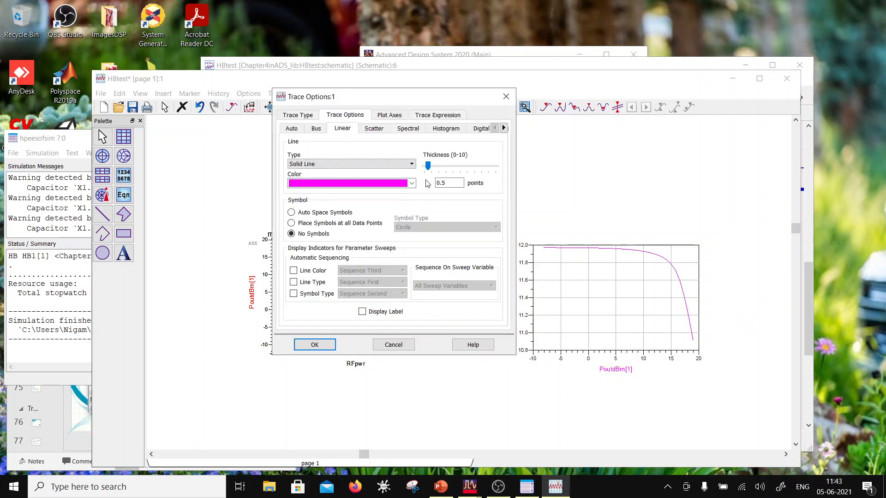
{"action": "left_click", "coordinate": [411, 183]}
{"action": "left_click", "coordinate": [304, 195]}
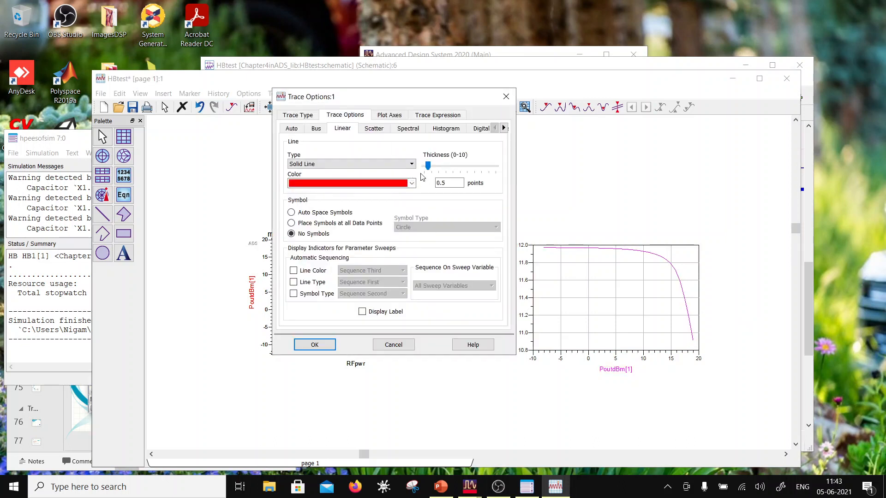
{"action": "left_click", "coordinate": [432, 166]}
{"action": "left_click", "coordinate": [316, 345]}
{"action": "left_click", "coordinate": [668, 190]}
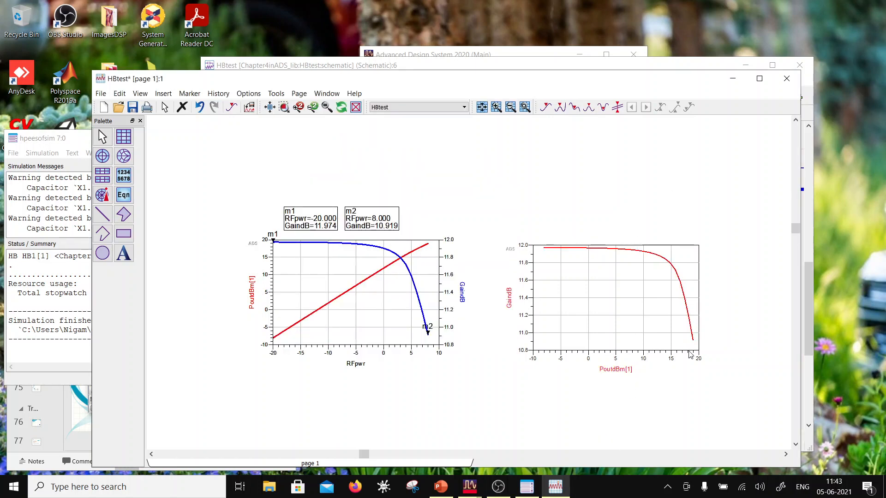
- Add PAE to the GaindB plot as a second trace versus PoutdBm
{"action": "double_click", "coordinate": [606, 312]}
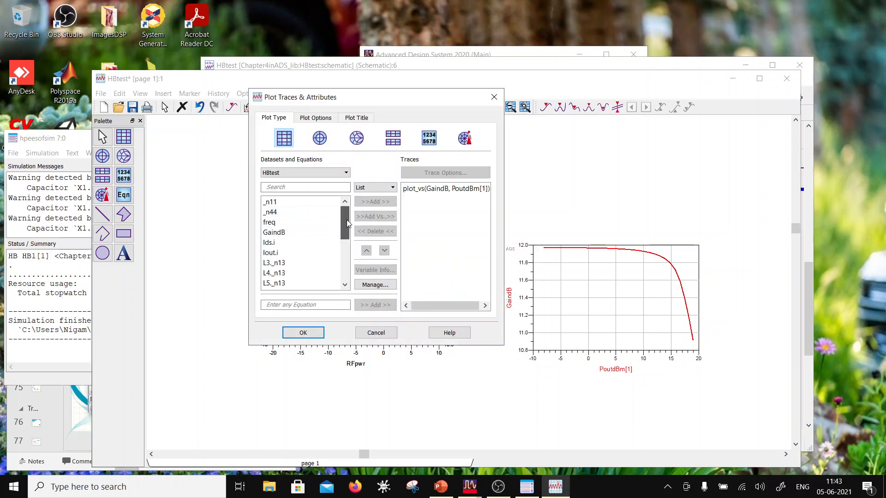
{"action": "scroll", "coordinate": [323, 251], "scroll_direction": "down", "scroll_amount": 5}
{"action": "left_click", "coordinate": [305, 202]}
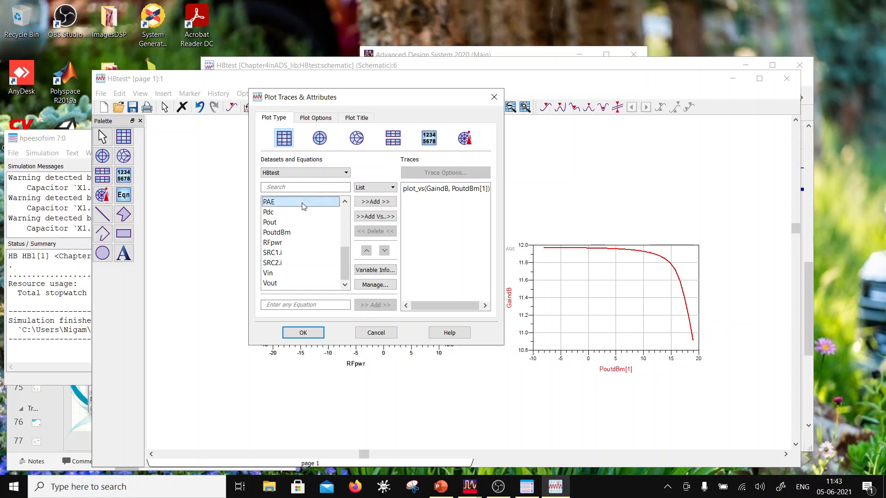
{"action": "left_click", "coordinate": [376, 217]}
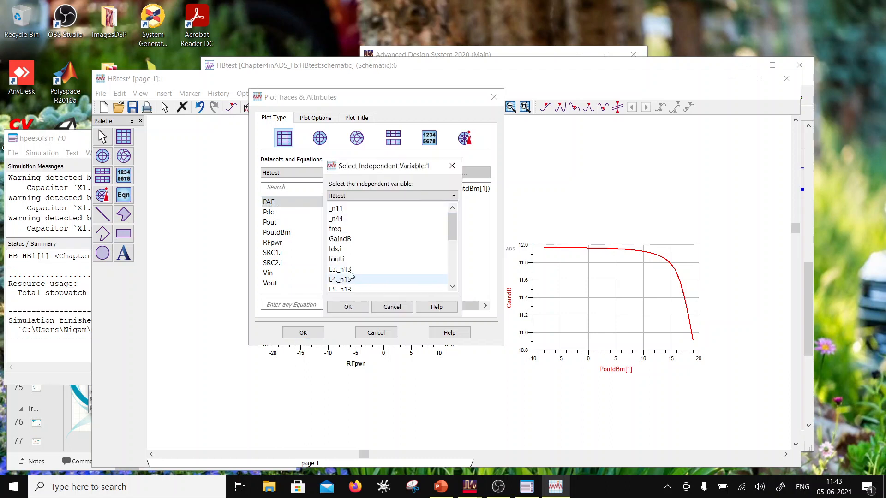
{"action": "scroll", "coordinate": [346, 270], "scroll_direction": "down", "scroll_amount": 5}
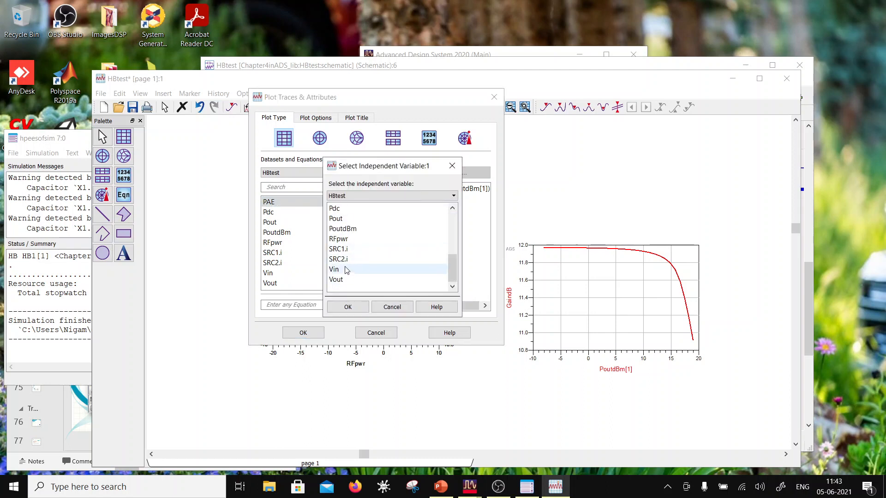
{"action": "left_click", "coordinate": [343, 229]}
{"action": "left_click", "coordinate": [357, 306]}
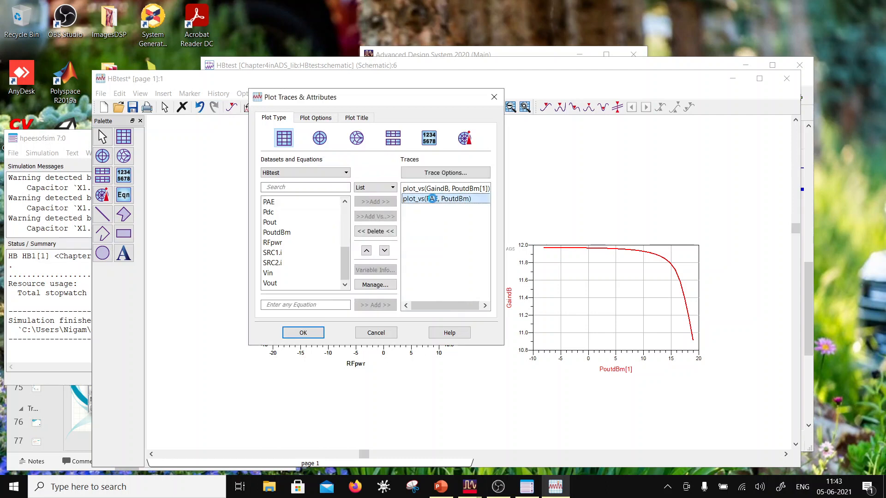
- Change the PAE trace's expression to plot_vs(PAE, PoutdBm[1]) and apply it to the plot
{"action": "double_click", "coordinate": [433, 198]}
{"action": "left_click", "coordinate": [440, 117]}
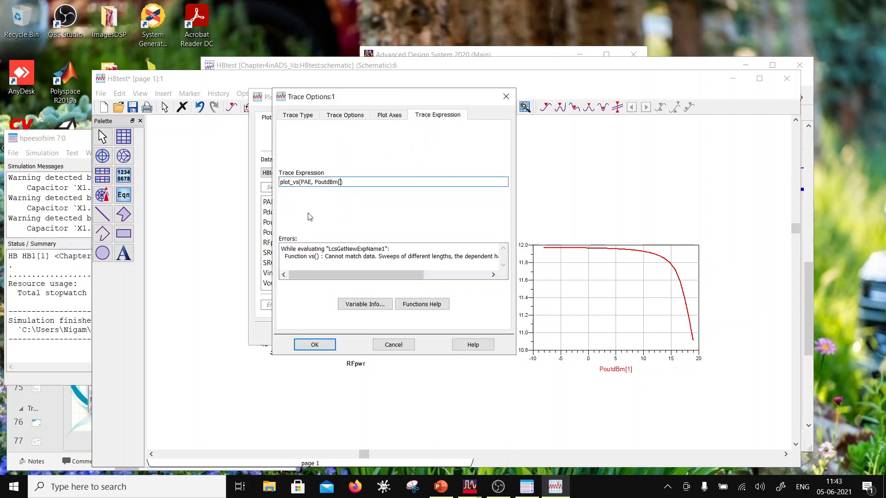
{"action": "left_click", "coordinate": [313, 345]}
{"action": "left_click", "coordinate": [311, 333]}
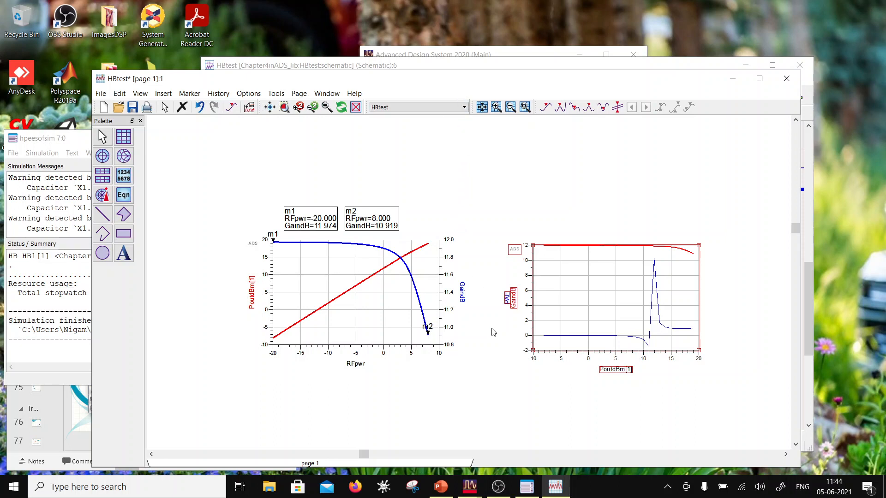
- Remove the PAE trace from the second plot
{"action": "left_click", "coordinate": [579, 335]}
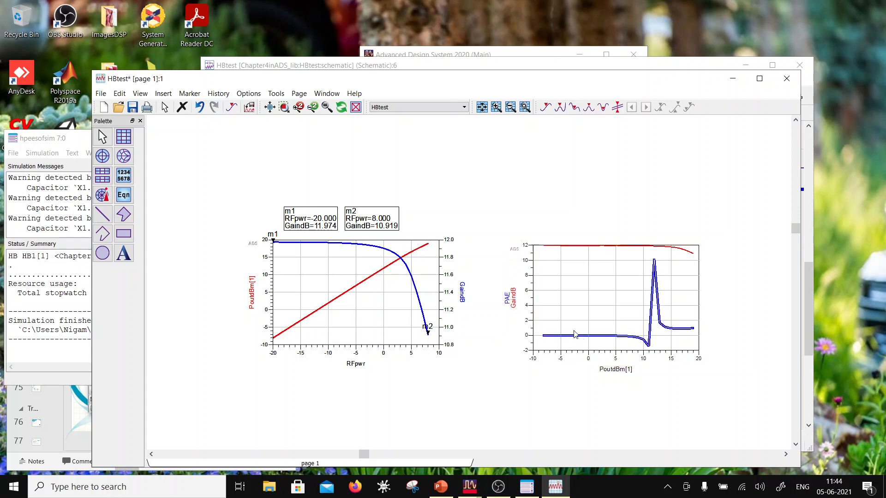
{"action": "key", "text": "Delete"}
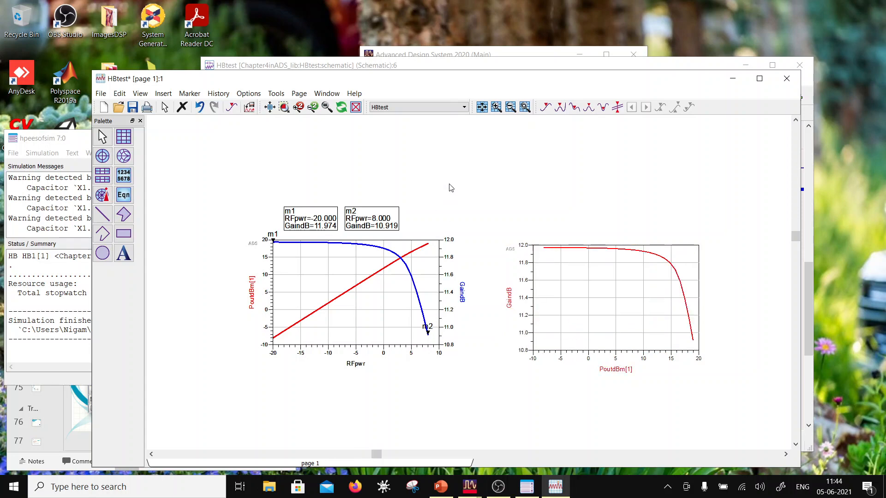
- Check the MeasEqn equations in the HBtest schematic and return to the data display window
{"action": "left_click_drag", "start_coordinate": [416, 78], "coordinate": [473, 268]}
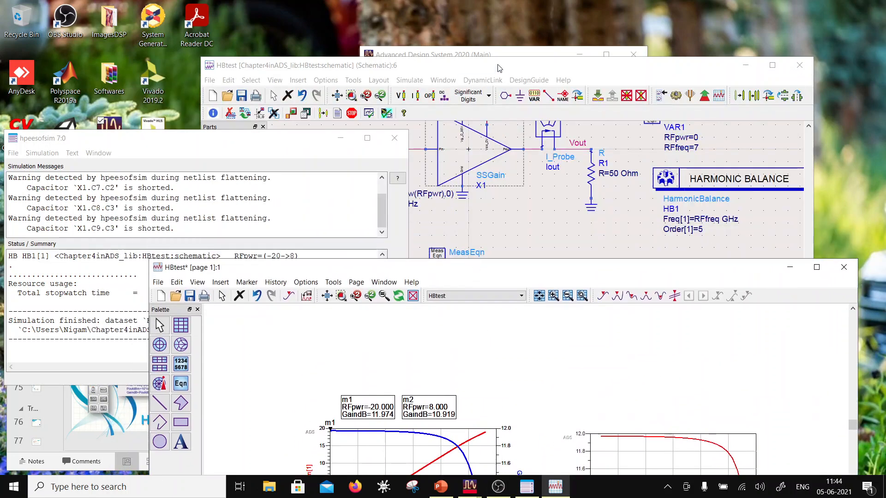
{"action": "left_click", "coordinate": [498, 68]}
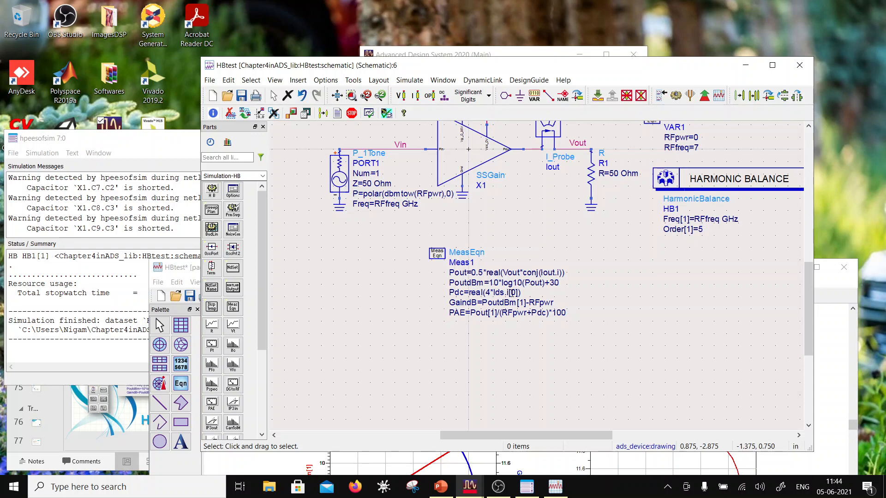
{"action": "left_click", "coordinate": [821, 356]}
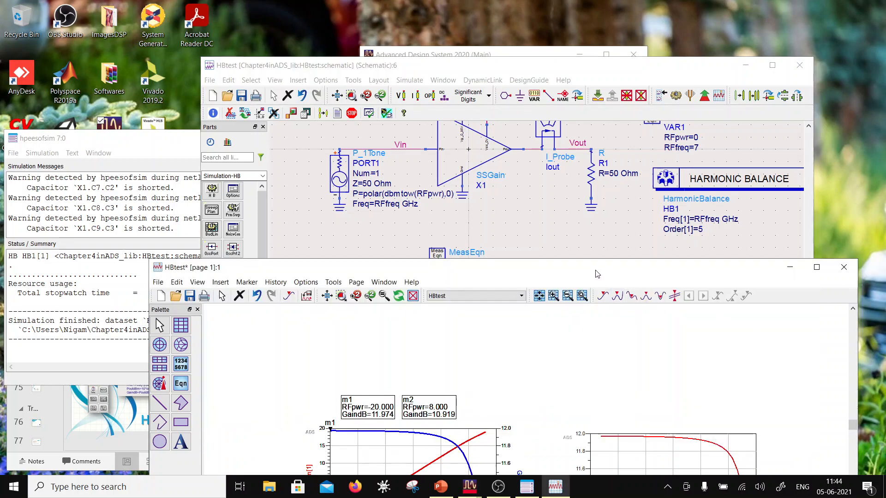
{"action": "left_click_drag", "start_coordinate": [595, 274], "coordinate": [595, 53]}
- Add Ids.i to the PoutdBm[1] and GaindB versus RFpwr plot as its DC component over all swept values
{"action": "double_click", "coordinate": [441, 292]}
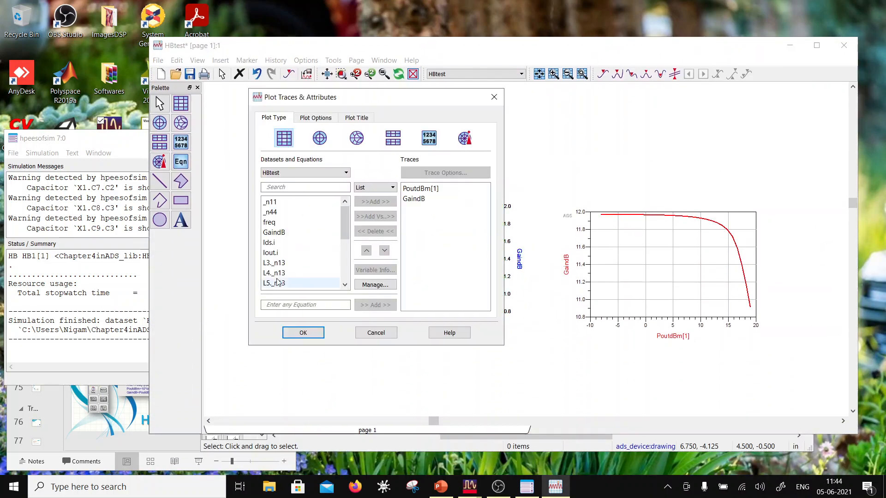
{"action": "scroll", "coordinate": [287, 221], "scroll_direction": "down", "scroll_amount": 3}
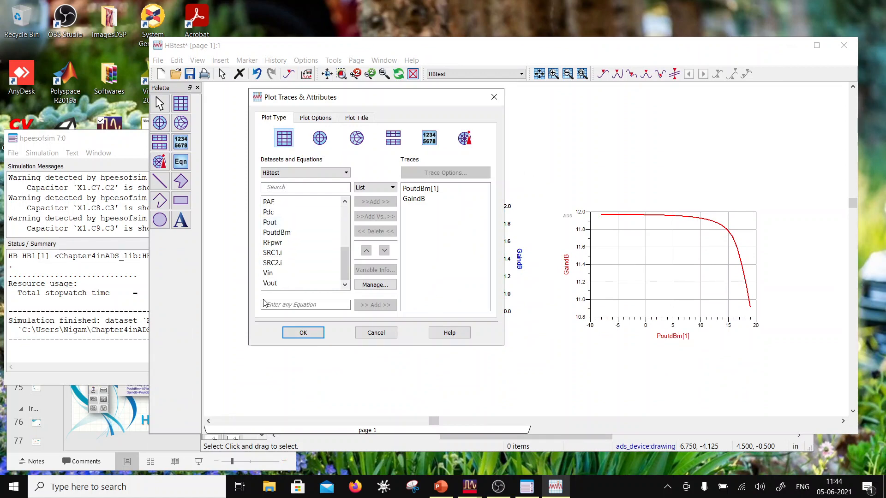
{"action": "scroll", "coordinate": [290, 245], "scroll_direction": "up", "scroll_amount": 2}
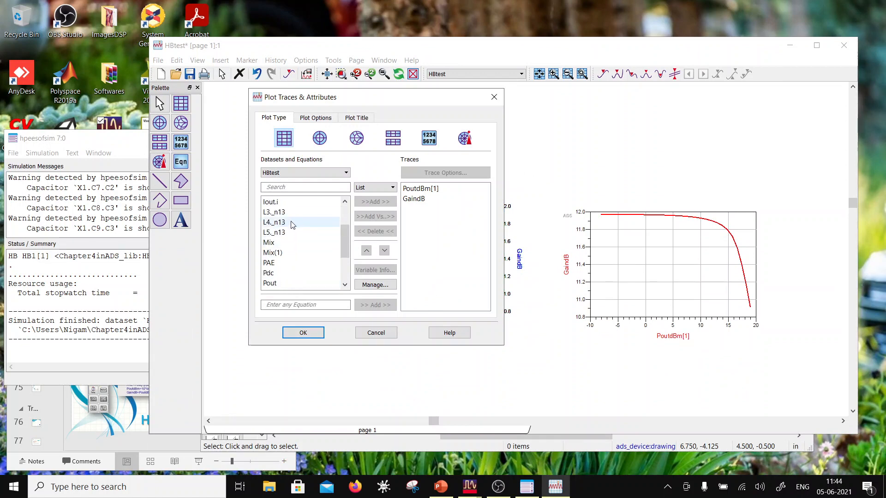
{"action": "scroll", "coordinate": [291, 224], "scroll_direction": "up", "scroll_amount": 2}
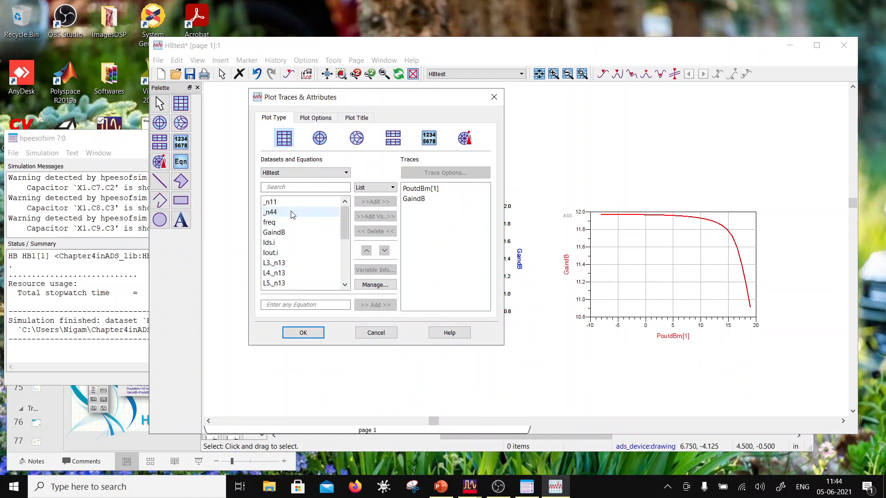
{"action": "left_click", "coordinate": [283, 243]}
{"action": "left_click", "coordinate": [376, 206]}
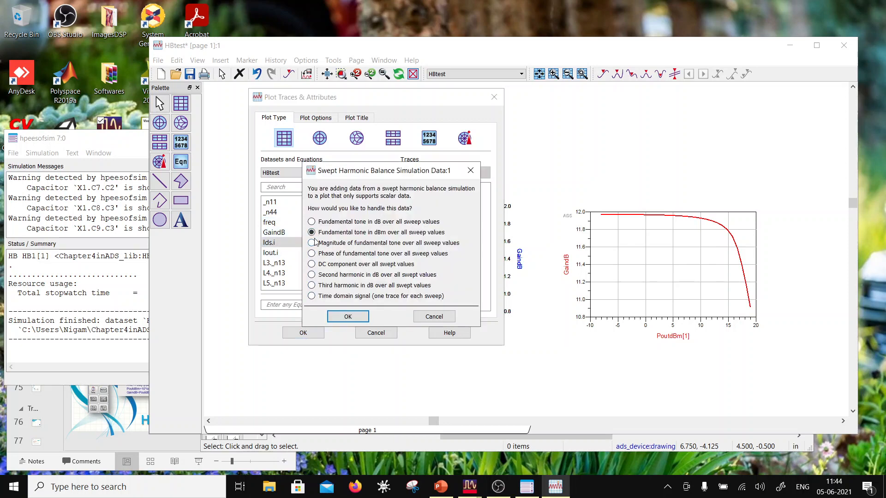
{"action": "left_click", "coordinate": [312, 264]}
{"action": "left_click", "coordinate": [347, 316]}
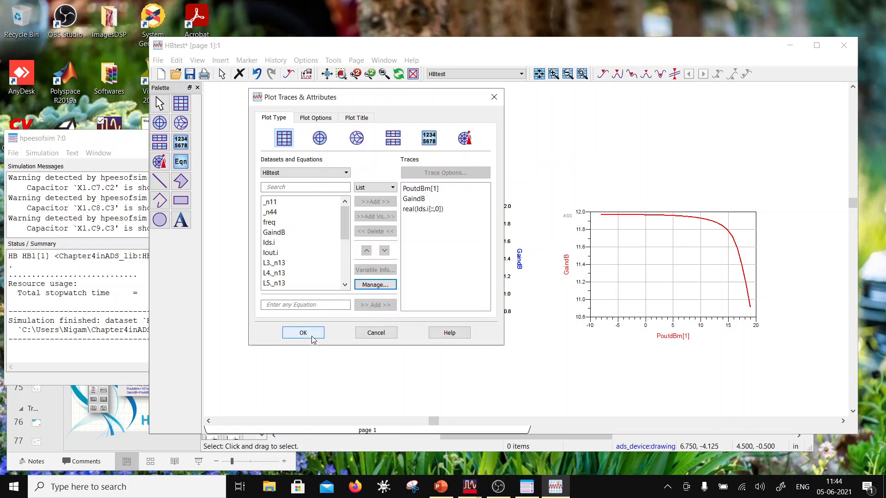
{"action": "left_click", "coordinate": [310, 335]}
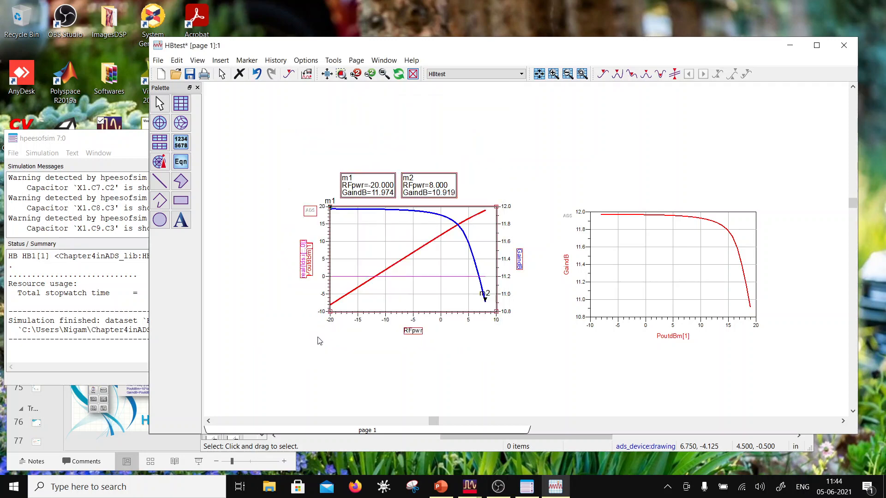
- Assign the real(Ids.i[::,0]) trace to the Right Y Axis
{"action": "double_click", "coordinate": [387, 277]}
{"action": "left_click", "coordinate": [323, 183]}
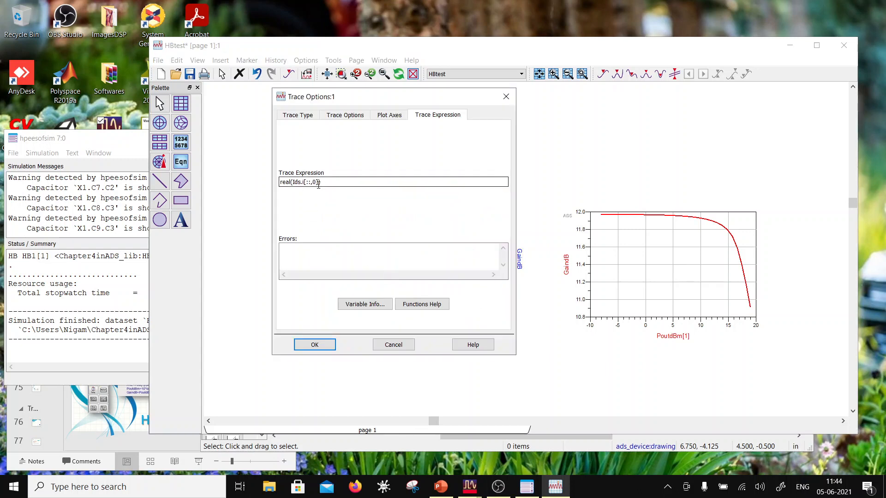
{"action": "left_click", "coordinate": [374, 115]}
{"action": "left_click", "coordinate": [423, 227]}
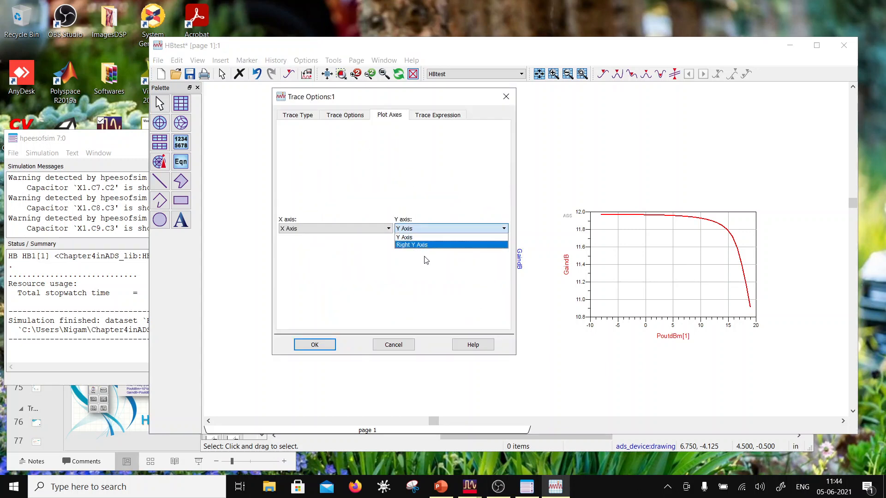
{"action": "left_click", "coordinate": [425, 245]}
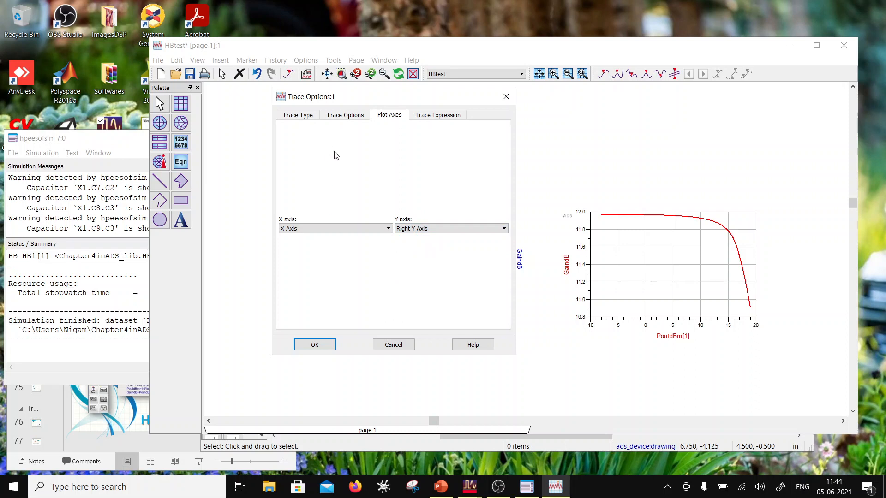
{"action": "left_click", "coordinate": [318, 344]}
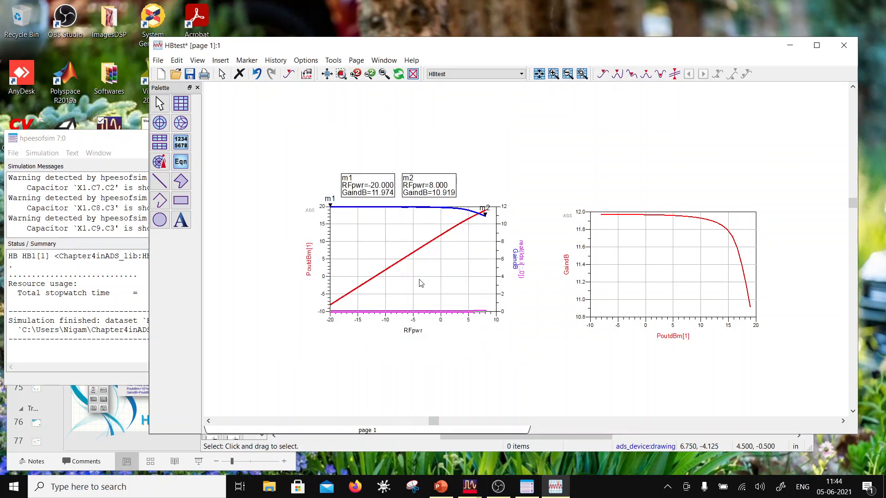
- Add another axis named New Axis with Right Y Axis orientation to the first plot
{"action": "double_click", "coordinate": [421, 283]}
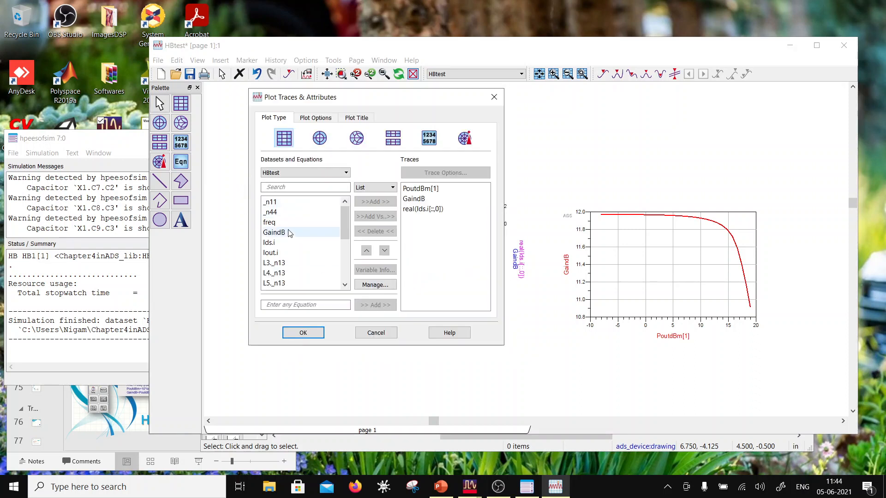
{"action": "left_click", "coordinate": [314, 118]}
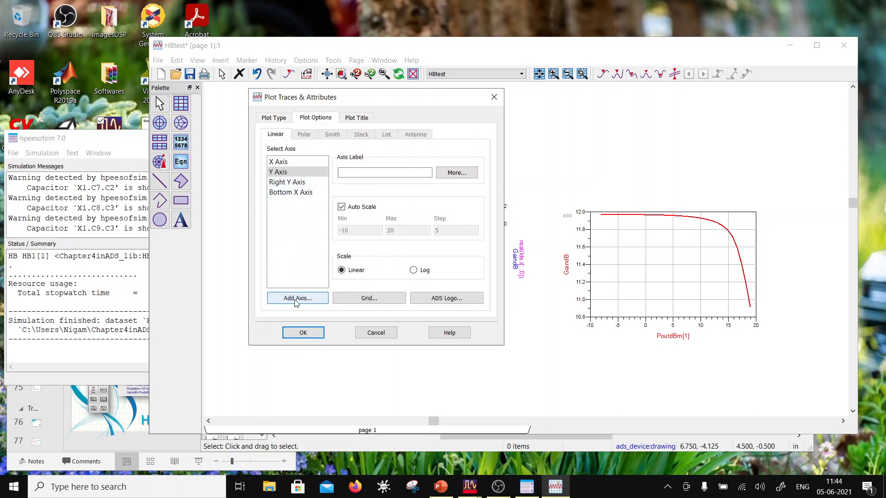
{"action": "left_click", "coordinate": [295, 183]}
{"action": "left_click", "coordinate": [296, 299]}
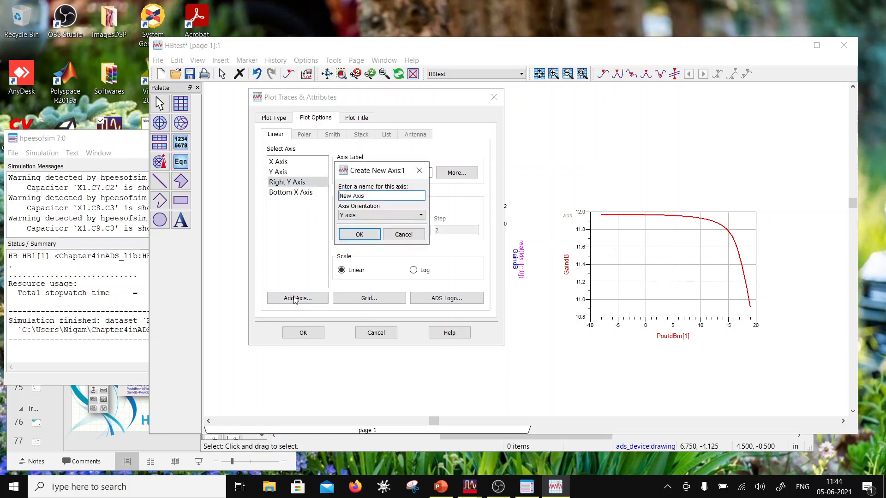
{"action": "left_click", "coordinate": [352, 216]}
{"action": "left_click", "coordinate": [352, 239]}
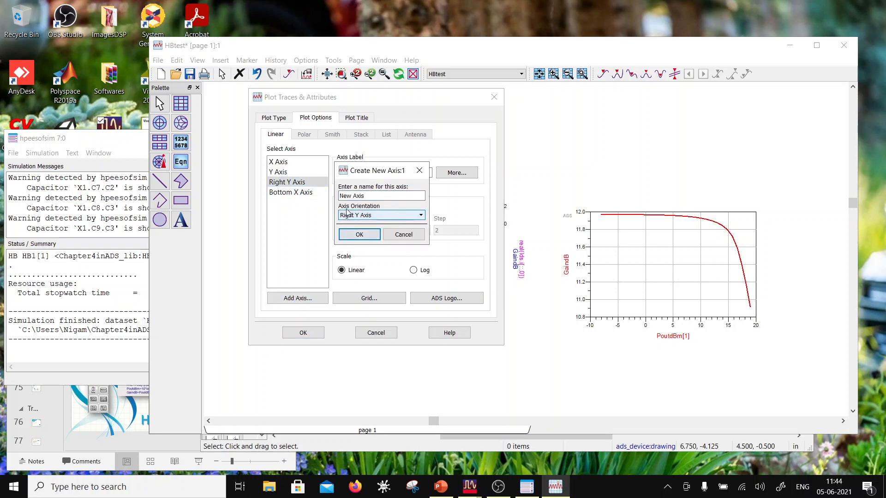
{"action": "left_click", "coordinate": [351, 196]}
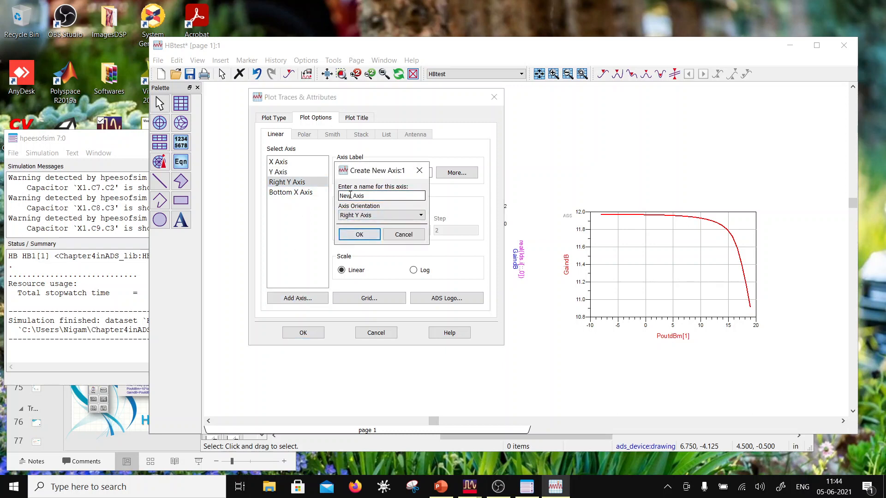
{"action": "left_click", "coordinate": [361, 234]}
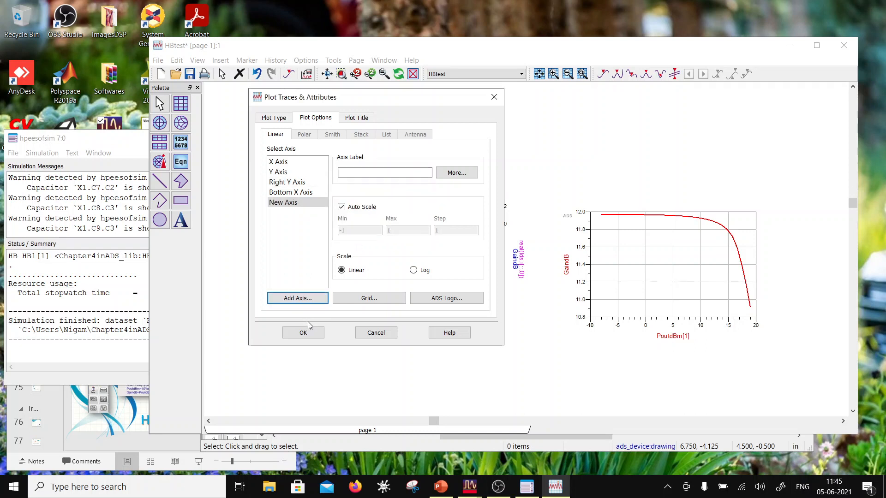
{"action": "left_click", "coordinate": [305, 333]}
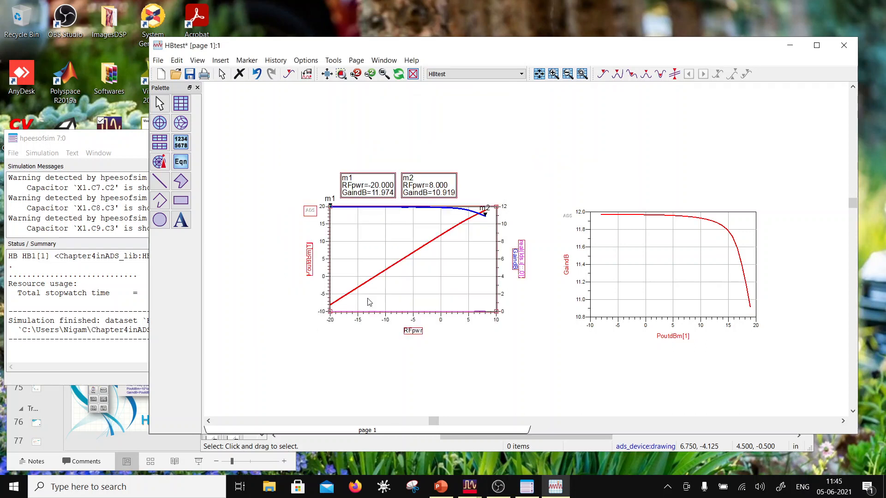
- Assign the real(Ids.i[::,0]) trace to New Axis as its Y axis
{"action": "double_click", "coordinate": [388, 314]}
{"action": "left_click", "coordinate": [346, 115]}
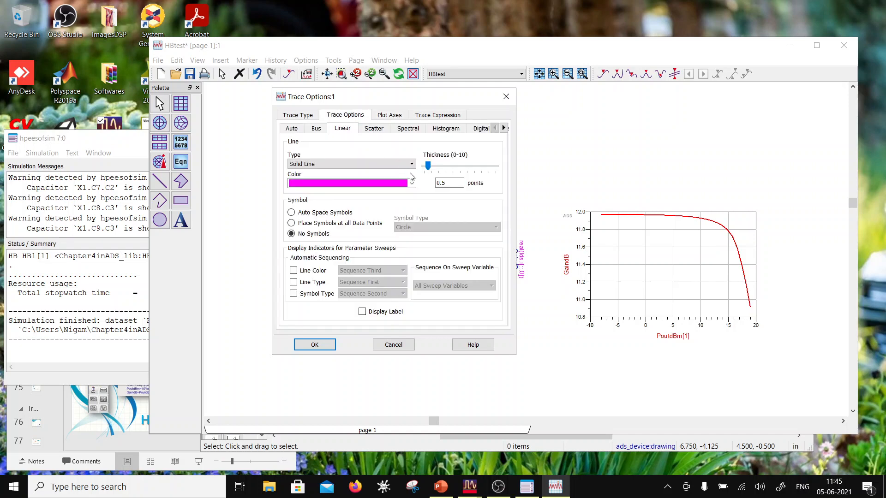
{"action": "left_click", "coordinate": [390, 115]}
{"action": "left_click", "coordinate": [439, 227]}
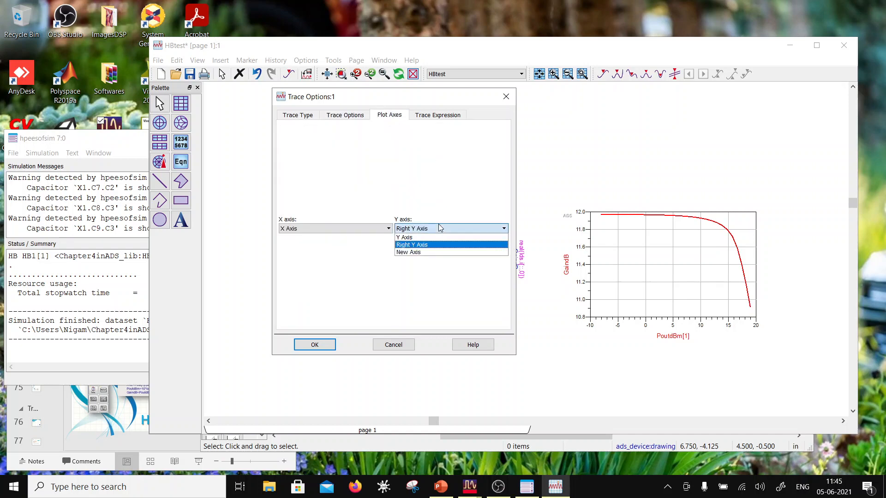
{"action": "left_click", "coordinate": [434, 251]}
{"action": "left_click", "coordinate": [333, 343]}
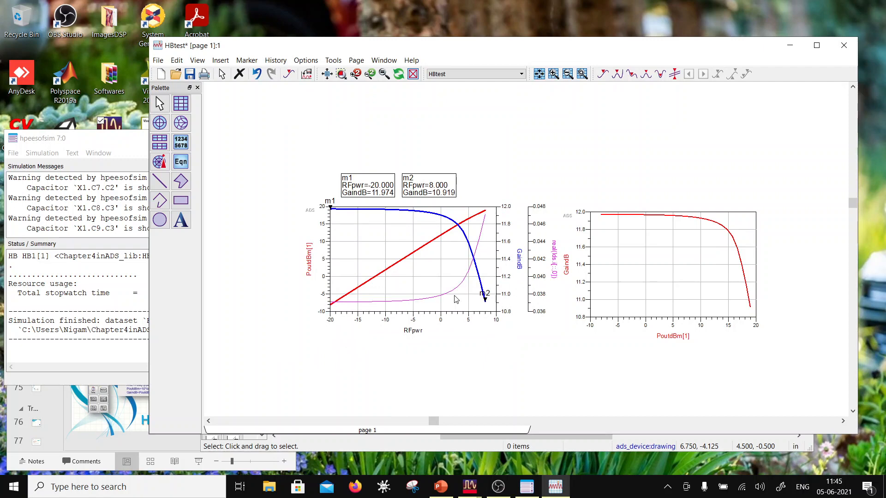
- Recolor the real(Ids.i[::,0]) trace in the first plot bright green and increase its line thickness
{"action": "left_click", "coordinate": [389, 307]}
{"action": "double_click", "coordinate": [373, 303]}
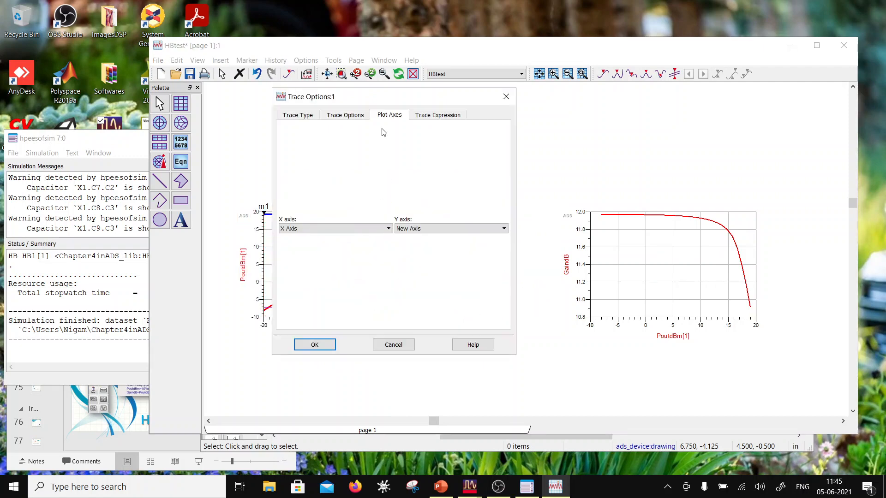
{"action": "left_click", "coordinate": [348, 115]}
{"action": "left_click", "coordinate": [411, 183]}
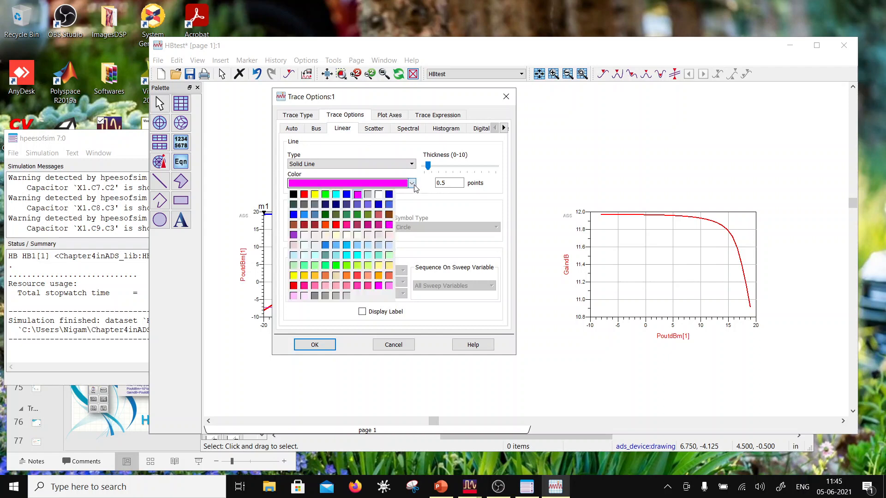
{"action": "left_click", "coordinate": [326, 194]}
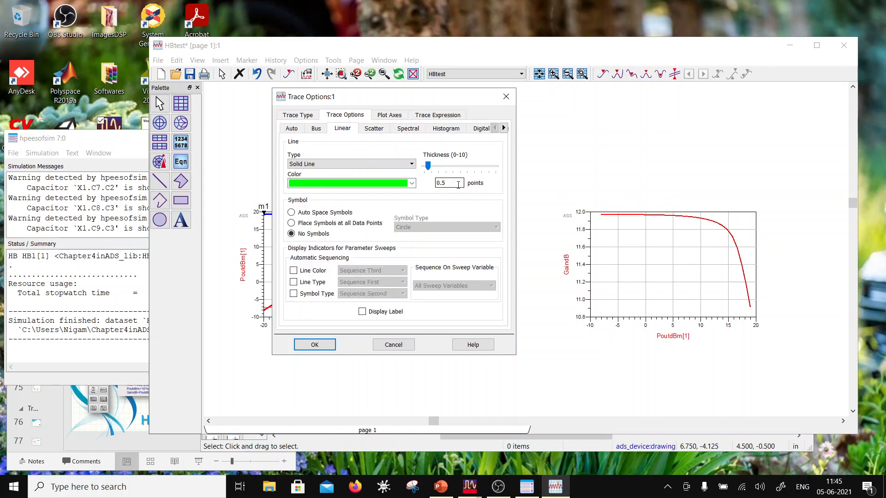
{"action": "left_click", "coordinate": [447, 166]}
{"action": "left_click", "coordinate": [315, 345]}
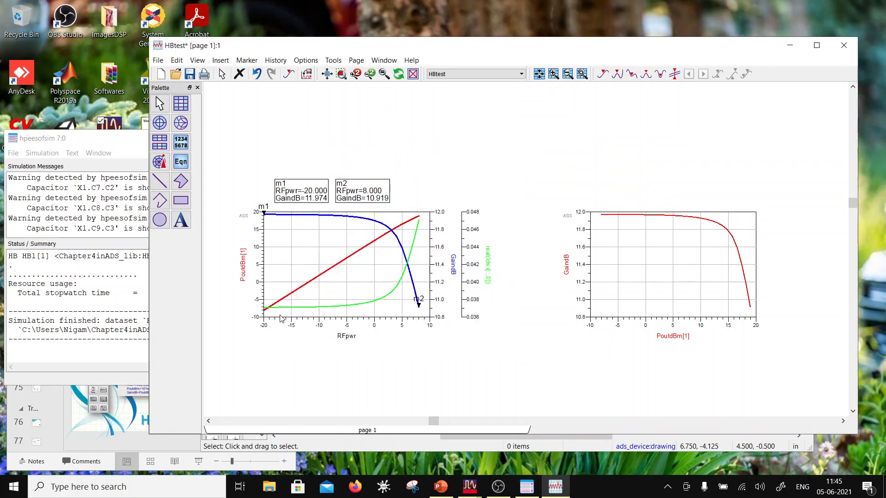
- Add Pdc from the HBtest dataset as another trace on the first plot
{"action": "mouse_move", "coordinate": [271, 313]}
{"action": "left_click_drag", "start_coordinate": [401, 49], "coordinate": [428, 85]}
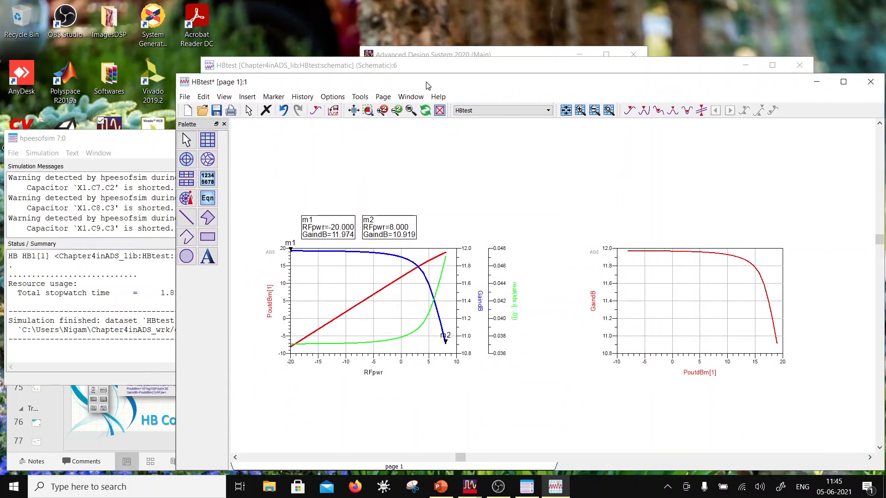
{"action": "double_click", "coordinate": [383, 329]}
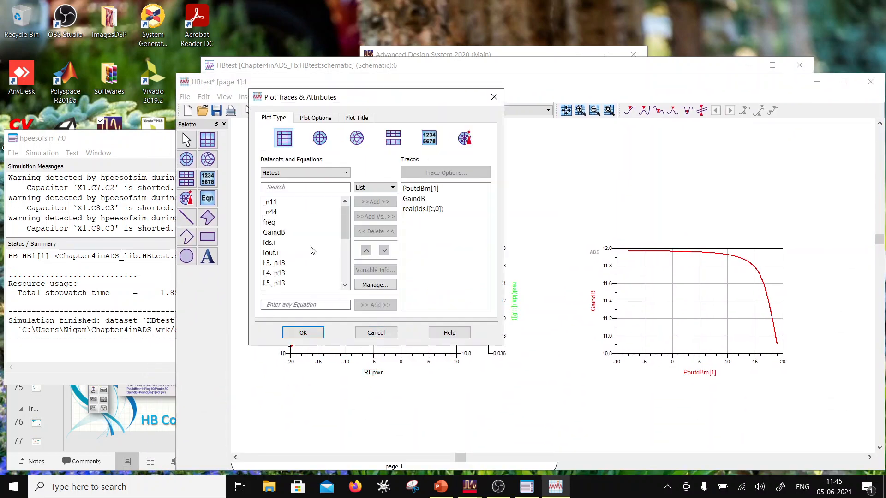
{"action": "left_click", "coordinate": [342, 174]}
{"action": "left_click", "coordinate": [339, 178]}
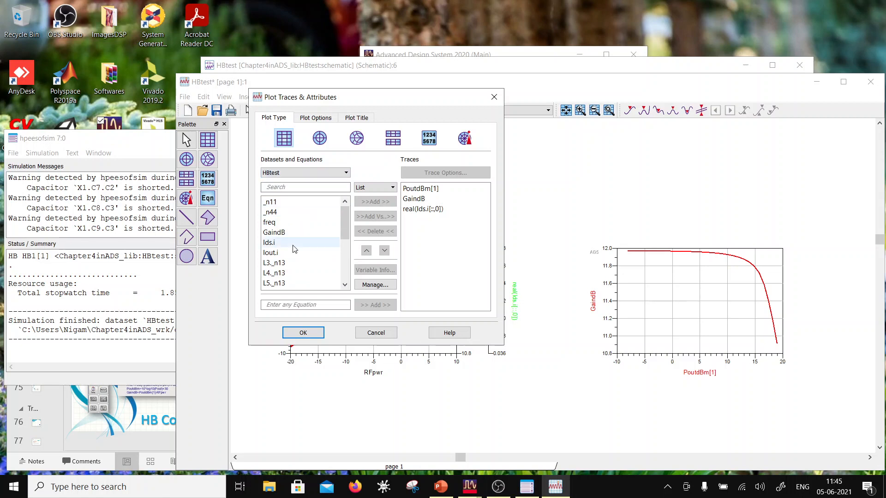
{"action": "scroll", "coordinate": [293, 246], "scroll_direction": "down", "scroll_amount": 6}
{"action": "left_click", "coordinate": [269, 212]}
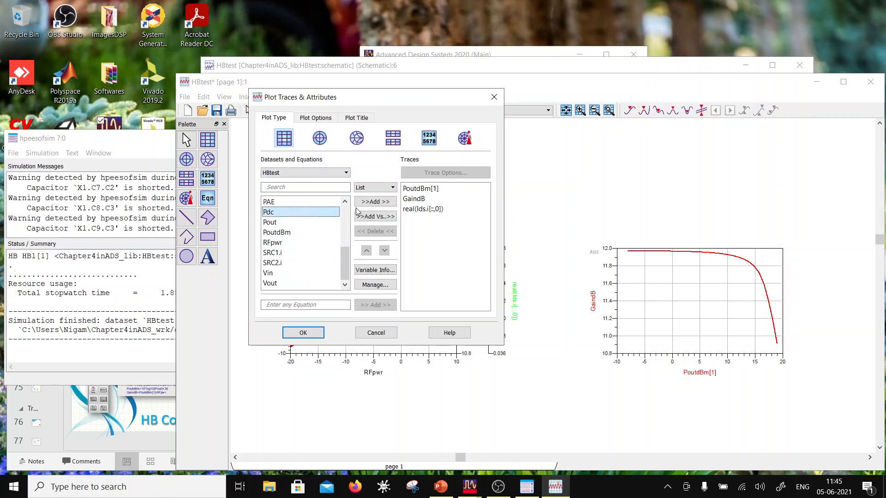
{"action": "left_click", "coordinate": [375, 202]}
{"action": "left_click", "coordinate": [316, 339]}
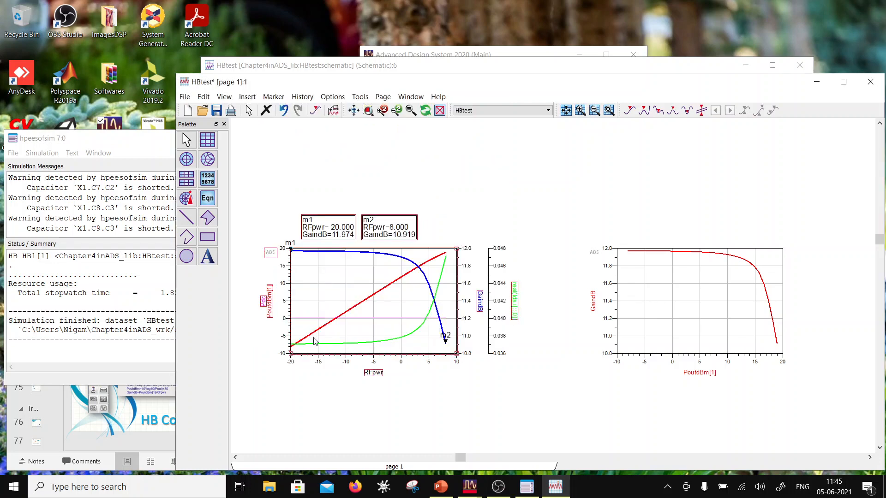
- Assign the Pdc trace to New Axis as its Y axis
{"action": "double_click", "coordinate": [380, 318]}
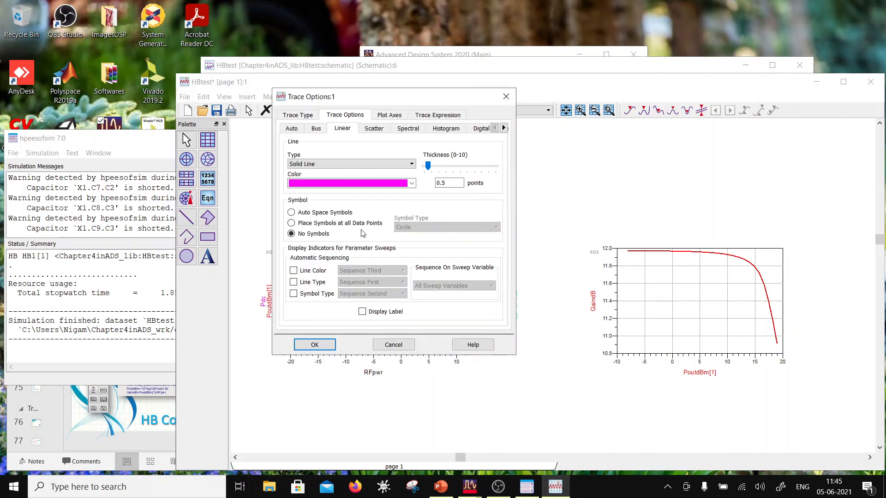
{"action": "left_click", "coordinate": [390, 116]}
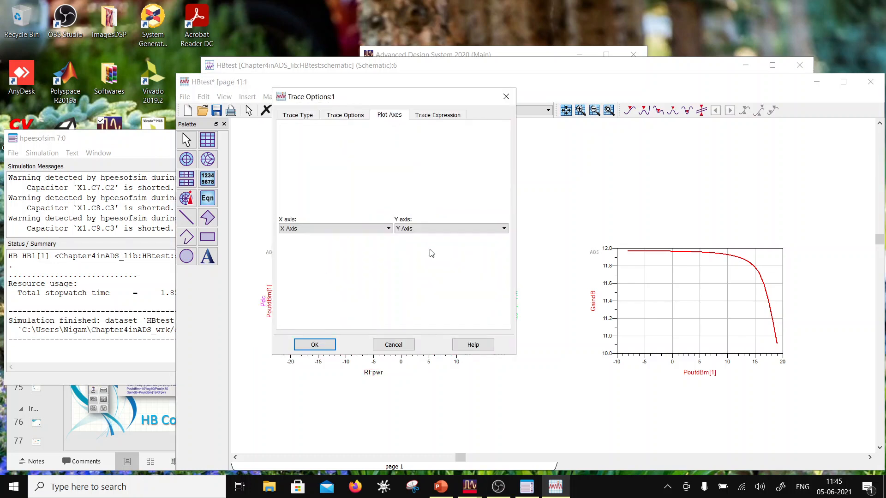
{"action": "left_click", "coordinate": [427, 229]}
{"action": "left_click", "coordinate": [425, 253]}
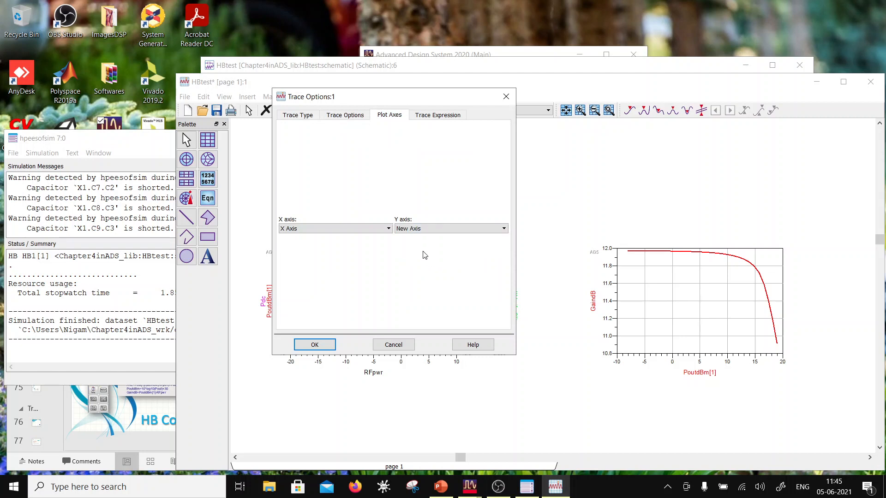
{"action": "left_click", "coordinate": [315, 344]}
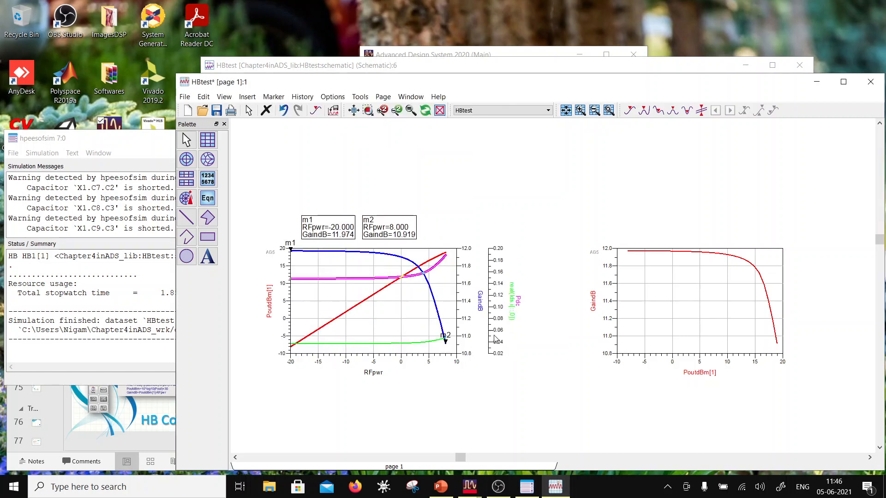
{"action": "left_click", "coordinate": [531, 353]}
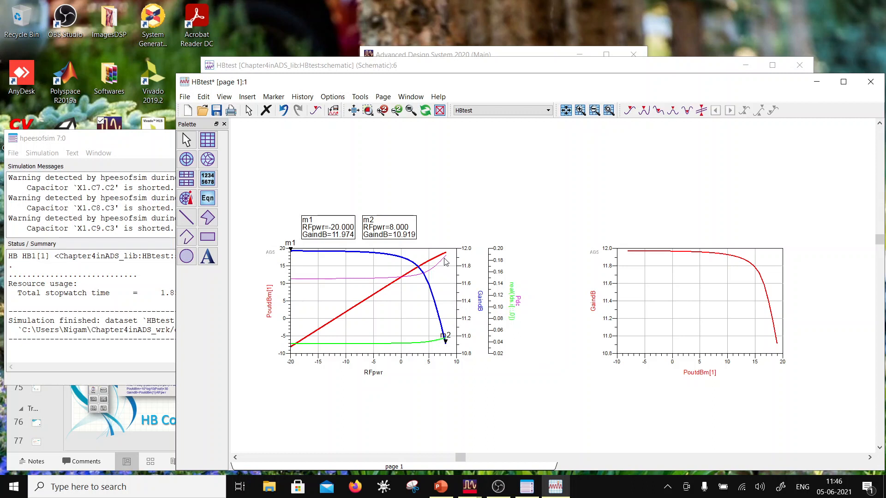
- Format the Pdc trace as a dark green line with a thickness of 1.5 points
{"action": "mouse_move", "coordinate": [445, 261]}
{"action": "double_click", "coordinate": [347, 281]}
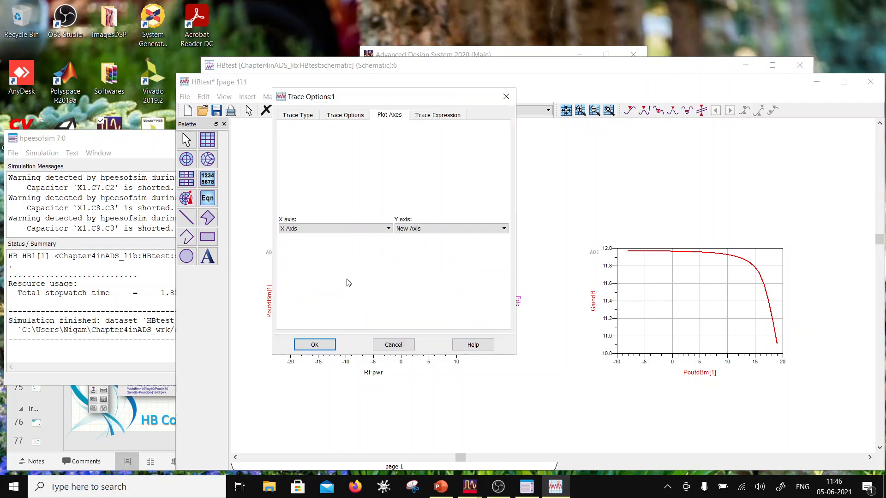
{"action": "left_click", "coordinate": [344, 115]}
{"action": "left_click", "coordinate": [411, 184]}
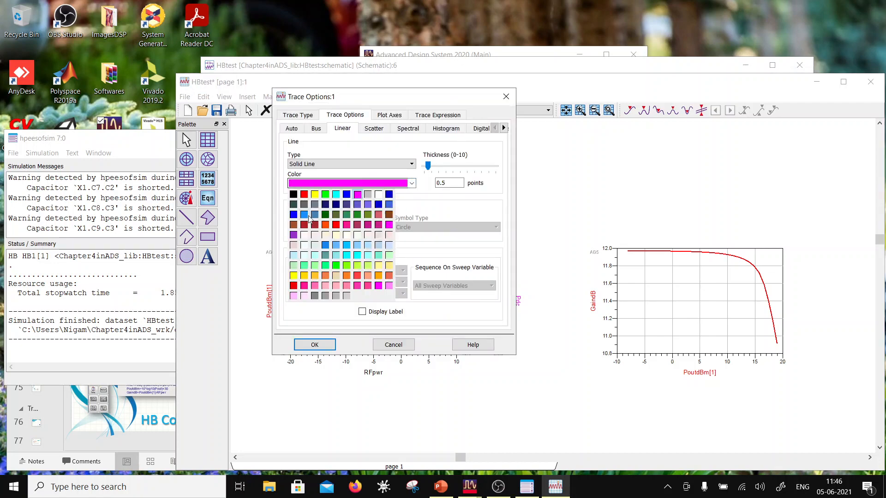
{"action": "left_click", "coordinate": [325, 215]}
{"action": "left_click", "coordinate": [441, 165]}
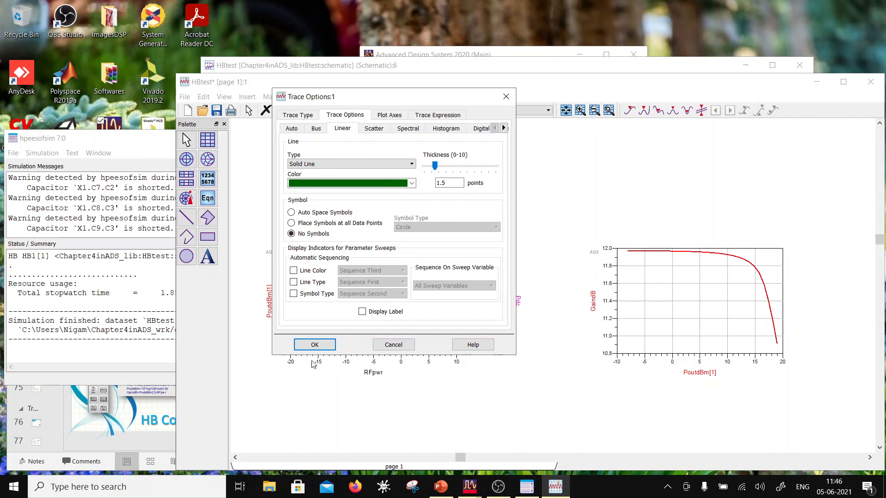
{"action": "left_click", "coordinate": [314, 345]}
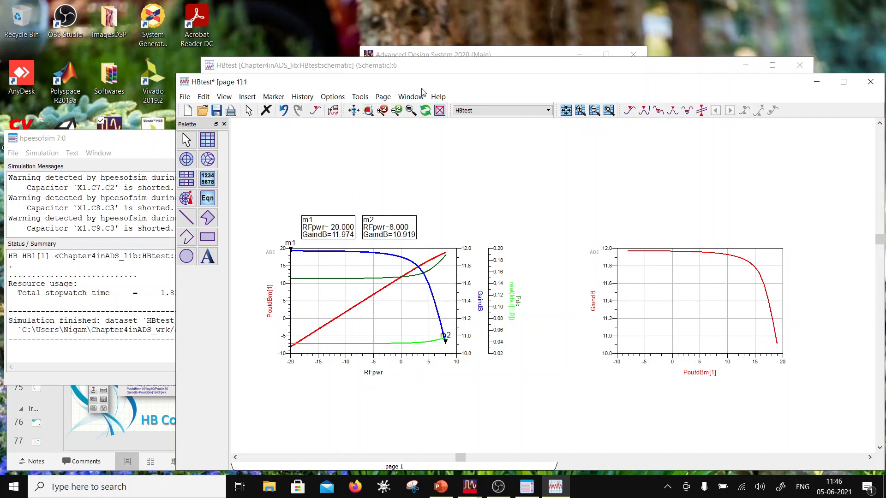
- Add Pout from the HBtest dataset as another trace on the first plot
{"action": "double_click", "coordinate": [382, 326]}
{"action": "scroll", "coordinate": [291, 239], "scroll_direction": "down", "scroll_amount": 3}
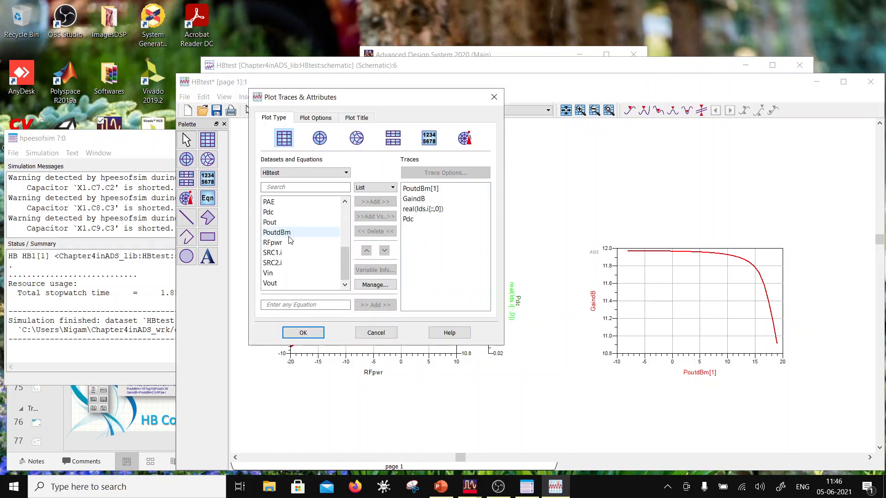
{"action": "left_click", "coordinate": [295, 223]}
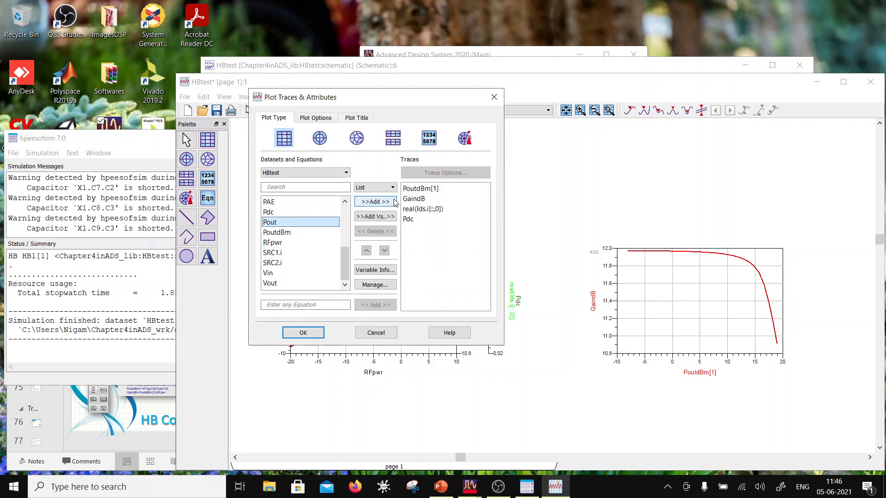
{"action": "left_click", "coordinate": [375, 202]}
{"action": "left_click", "coordinate": [304, 333]}
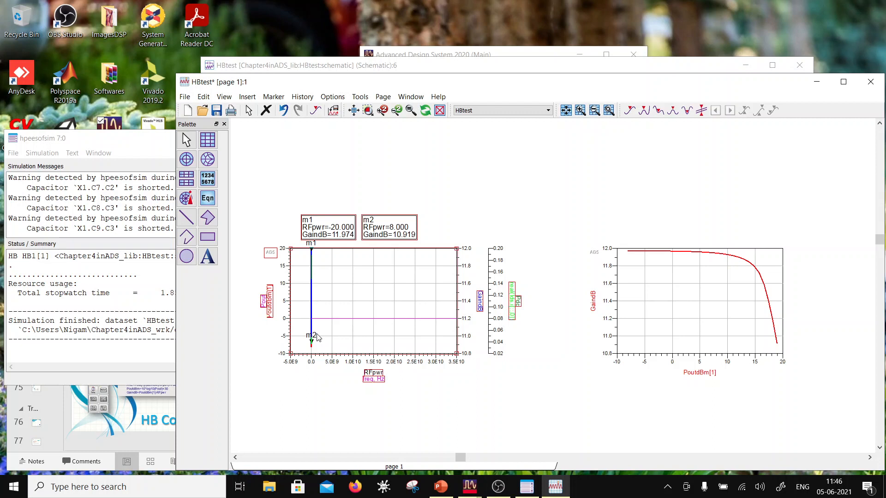
- Change the Pout trace's expression to Pout[1] so only the fundamental is plotted
{"action": "double_click", "coordinate": [353, 320]}
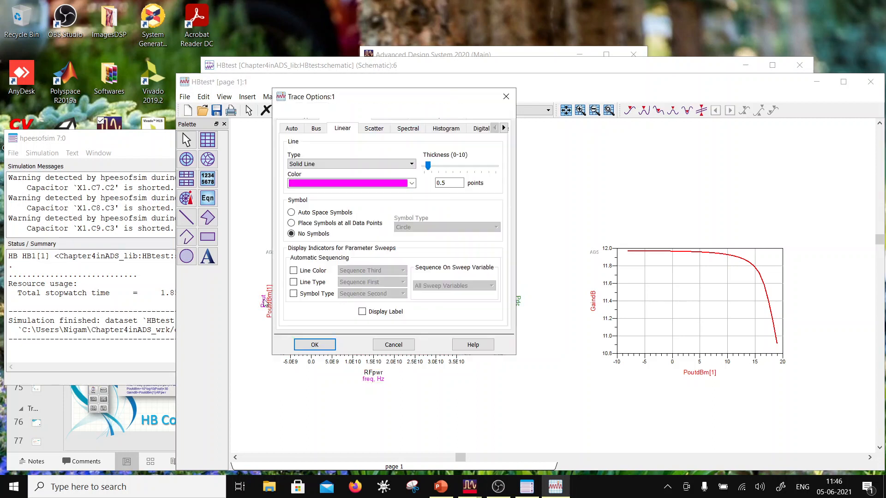
{"action": "left_click", "coordinate": [396, 115]}
{"action": "left_click", "coordinate": [430, 117]}
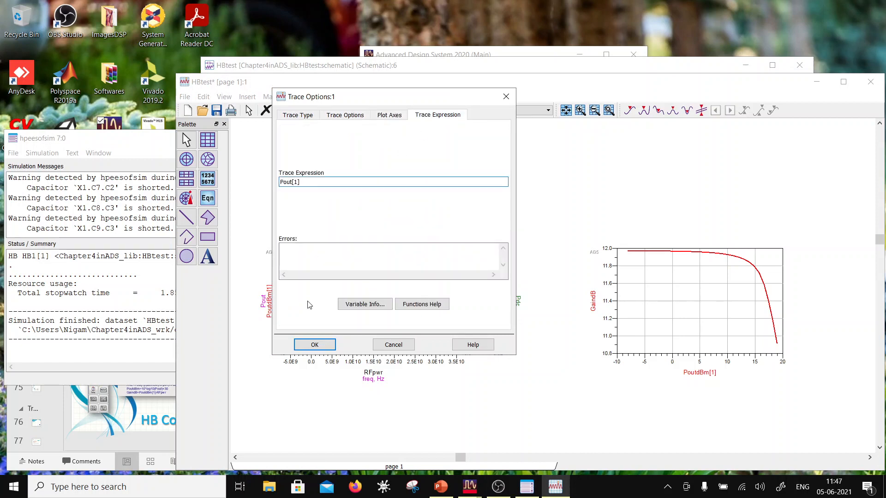
{"action": "left_click", "coordinate": [316, 345]}
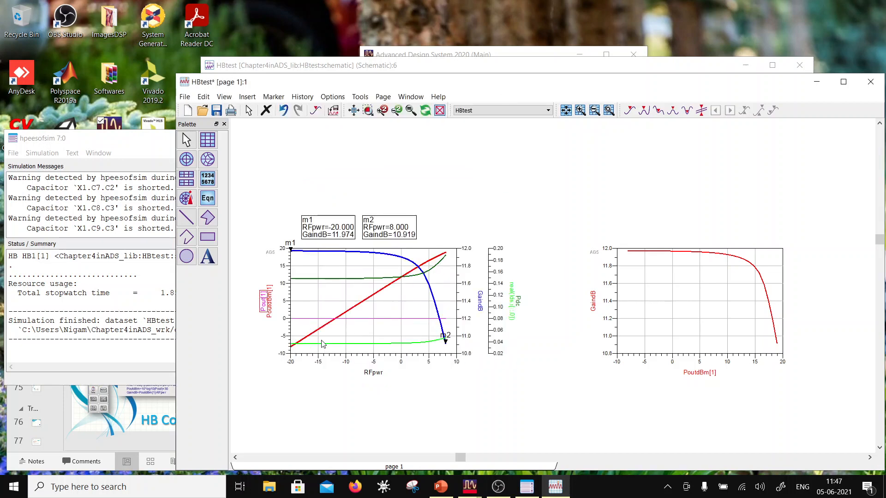
- Assign the Pout[1] trace in the first plot to New Axis as its Y axis
{"action": "double_click", "coordinate": [388, 319]}
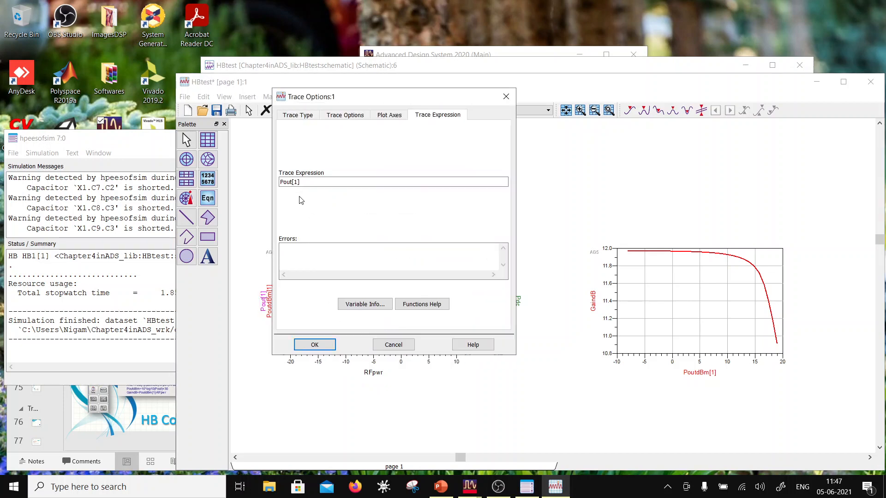
{"action": "left_click", "coordinate": [389, 115]}
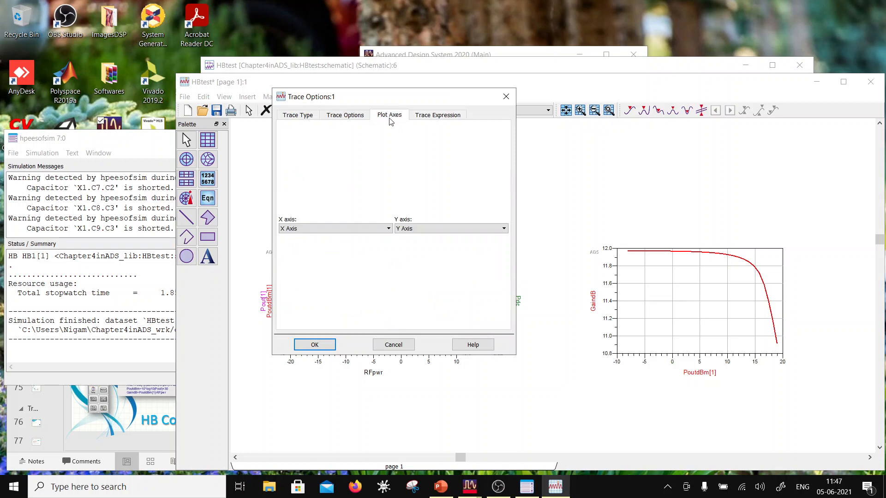
{"action": "left_click", "coordinate": [439, 229]}
{"action": "left_click", "coordinate": [425, 252]}
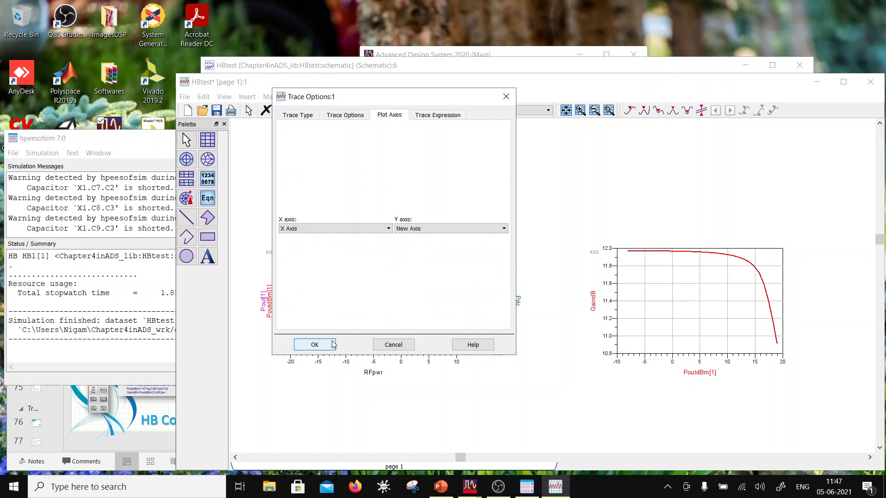
{"action": "left_click", "coordinate": [314, 346]}
{"action": "left_click", "coordinate": [398, 381]}
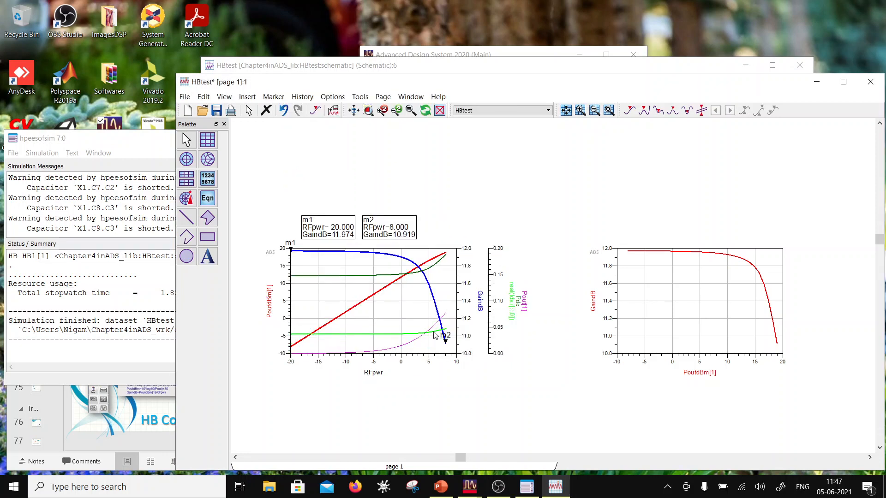
{"action": "mouse_move", "coordinate": [446, 316]}
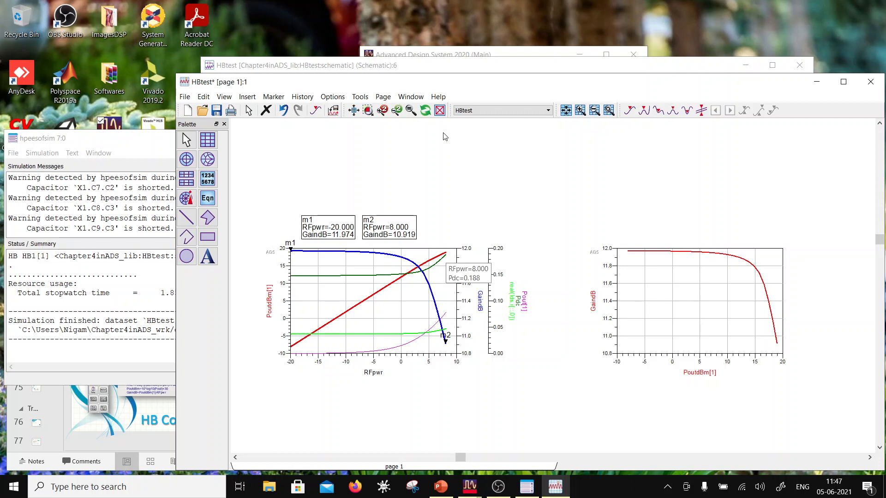
- Switch to the HBtest schematic, check the RFpwr term in the PAE equation, and open the Meas1 equation block for editing
{"action": "left_click_drag", "start_coordinate": [444, 84], "coordinate": [421, 170]}
{"action": "left_click", "coordinate": [421, 170]}
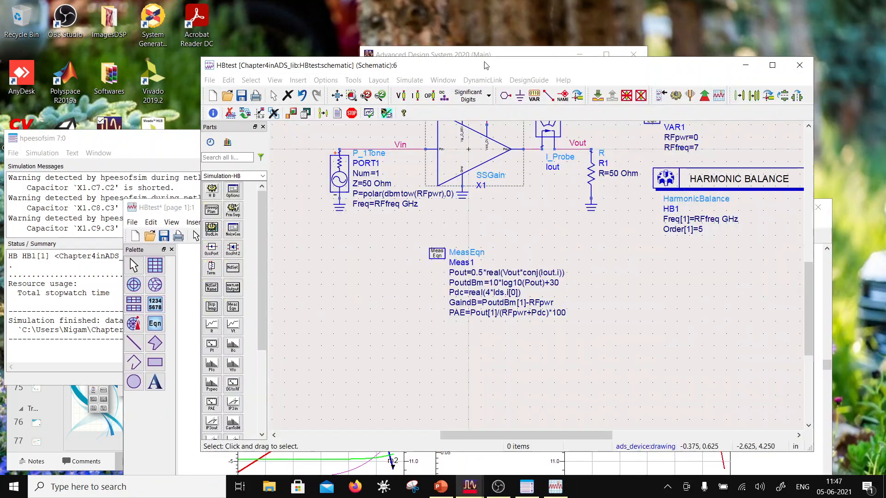
{"action": "scroll", "coordinate": [529, 287], "scroll_direction": "up", "scroll_amount": 2}
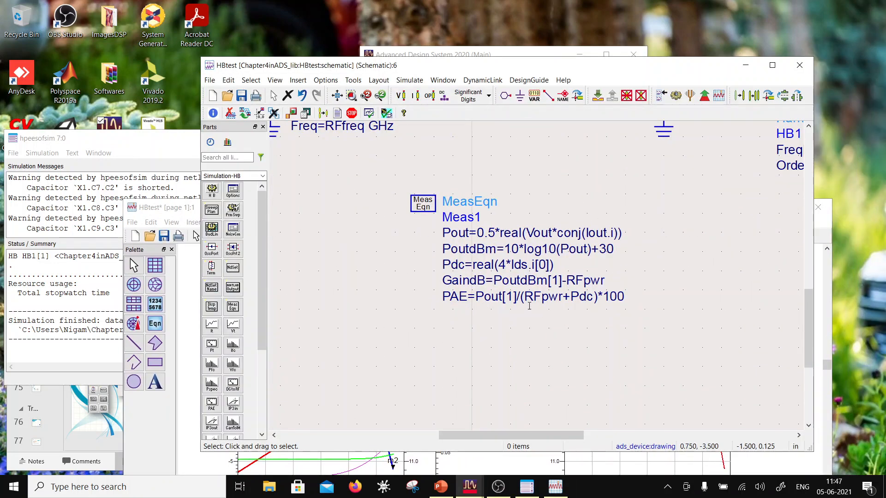
{"action": "left_click", "coordinate": [539, 297]}
{"action": "left_click_drag", "start_coordinate": [569, 297], "coordinate": [525, 297]}
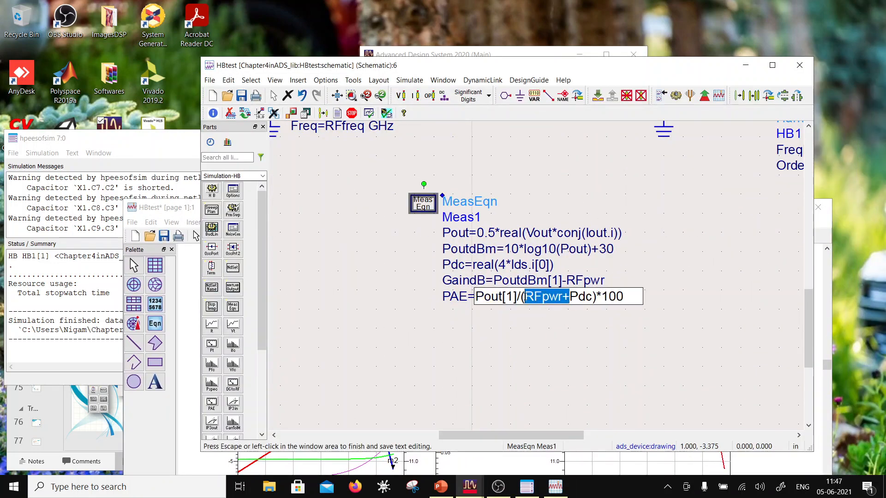
{"action": "left_click", "coordinate": [562, 296]}
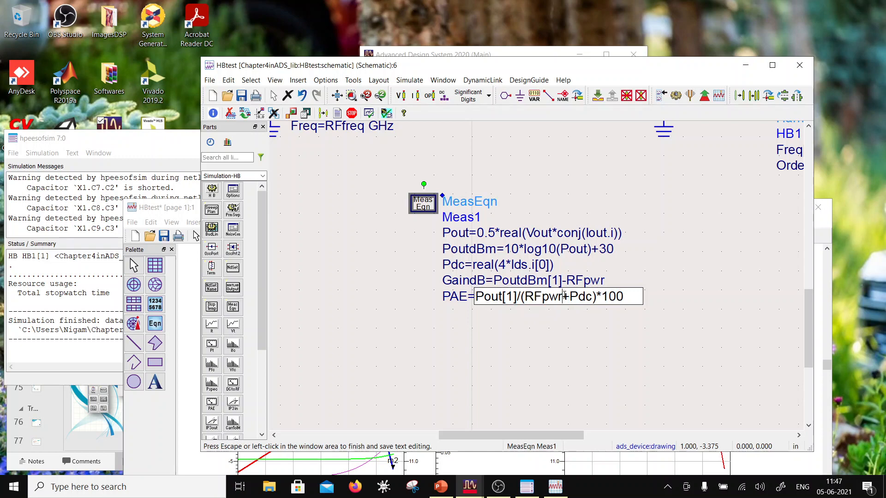
{"action": "double_click", "coordinate": [423, 205]}
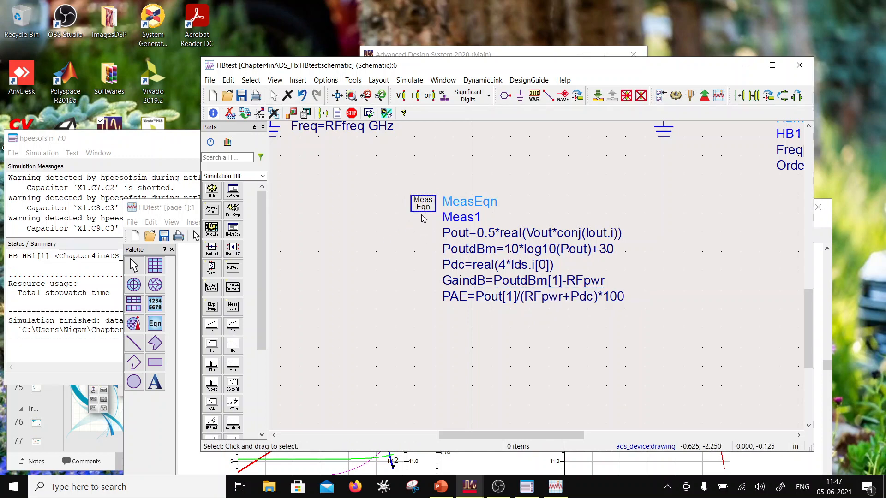
- Add the measurement equation Pin=dbmtow(RFpwr) to Meas1, directly after the GaindB equation
{"action": "left_click", "coordinate": [175, 208]}
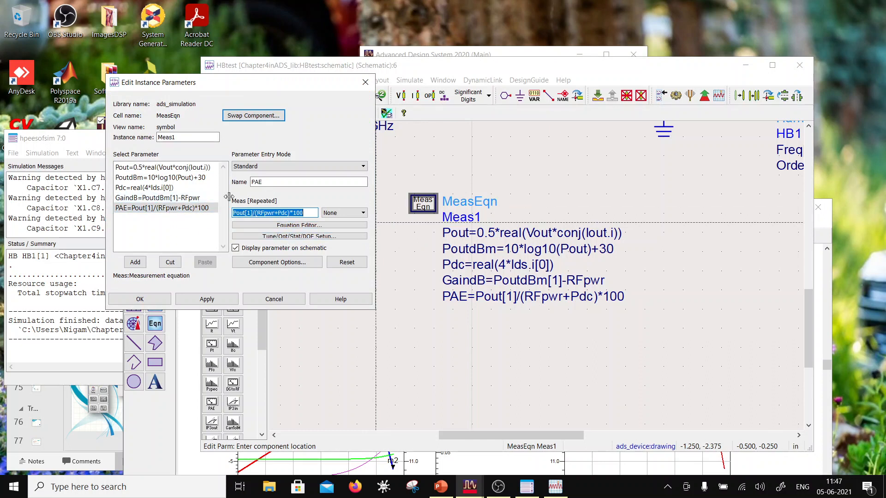
{"action": "left_click", "coordinate": [188, 199]}
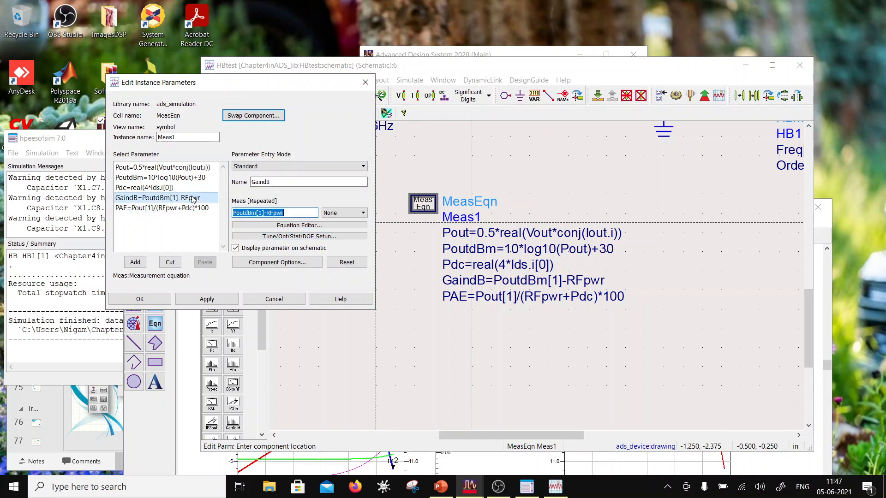
{"action": "left_click_drag", "start_coordinate": [273, 182], "coordinate": [245, 182]}
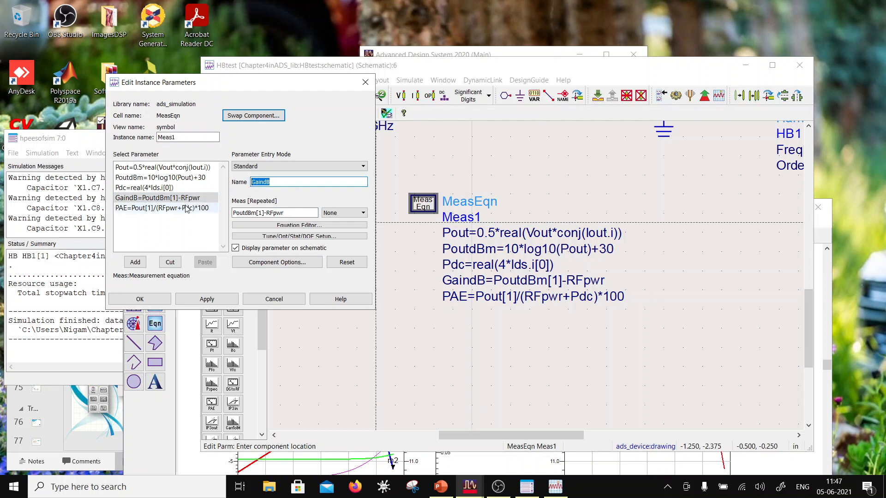
{"action": "type", "text": "Pin"}
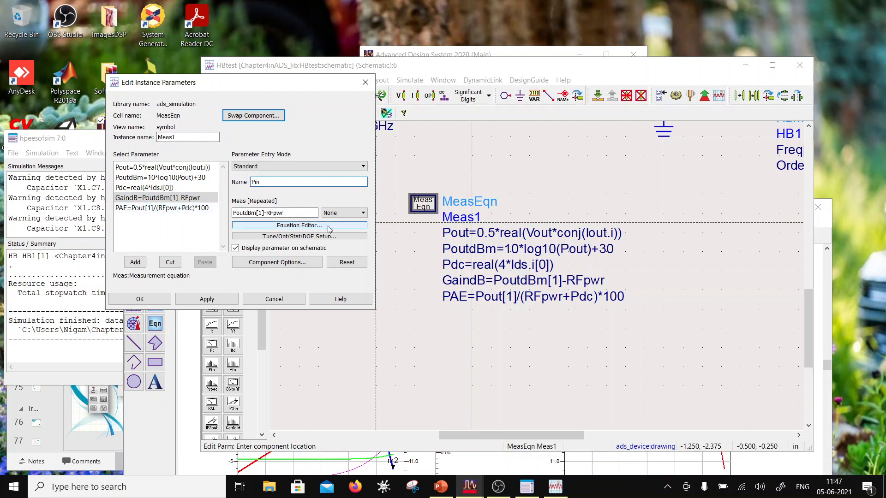
{"action": "left_click_drag", "start_coordinate": [292, 213], "coordinate": [201, 217]}
{"action": "type", "text": "d"}
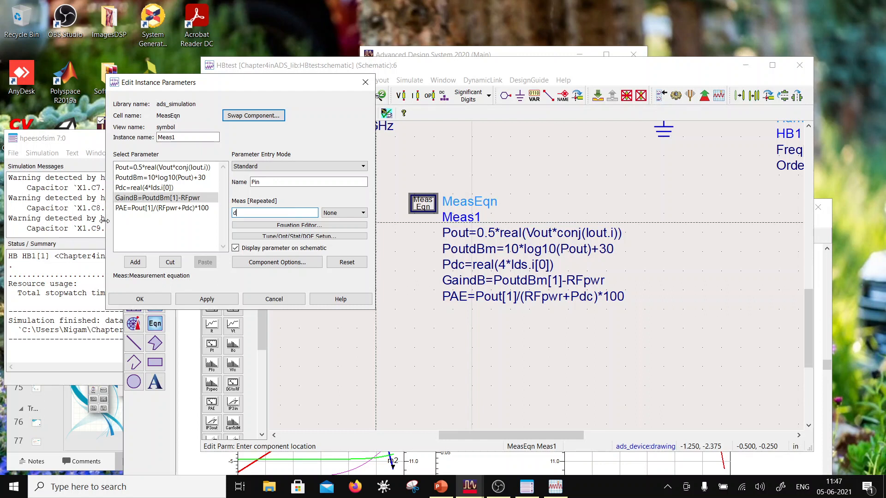
{"action": "type", "text": "dmtow"}
{"action": "key", "text": "BackSpace"}
{"action": "type", "text": "bmtow"}
{"action": "key", "text": "Right"}
{"action": "type", "text": "(RFpwr)"}
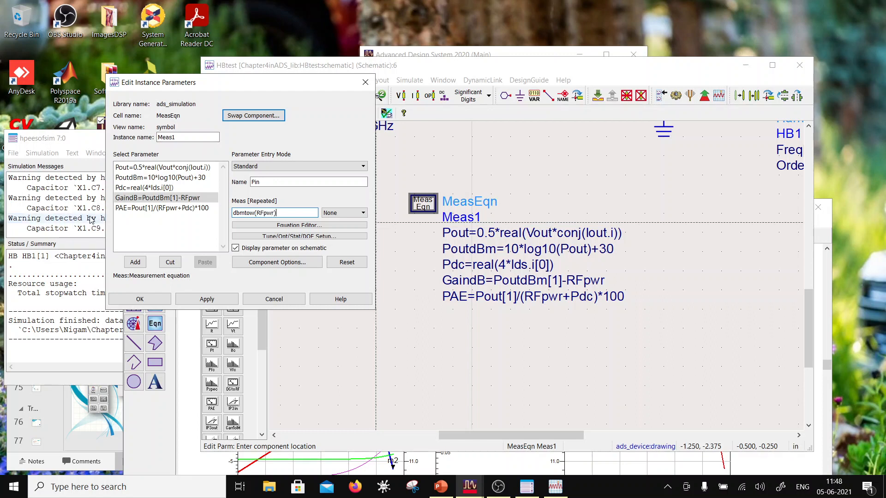
{"action": "left_click", "coordinate": [135, 262]}
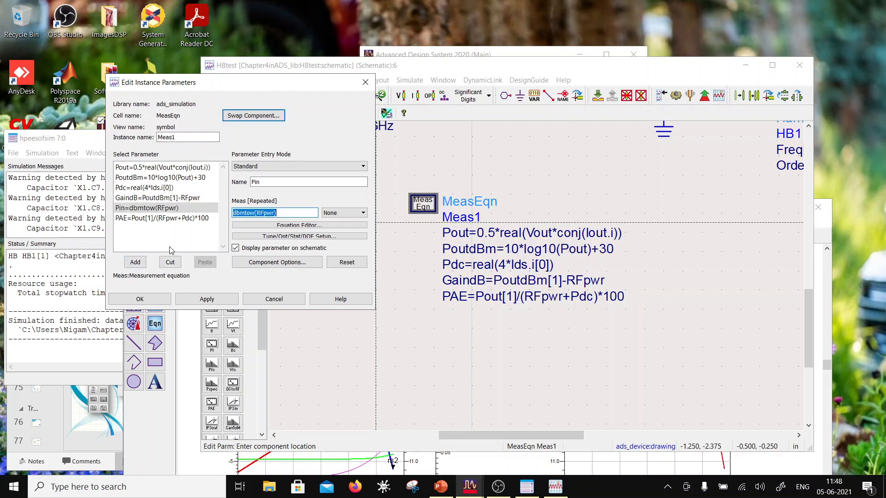
- Replace RFpwr with Pin in the PAE equation, making it Pout[1]/(Pin+Pdc)*100, and apply the Meas1 changes
{"action": "left_click", "coordinate": [161, 219]}
{"action": "left_click_drag", "start_coordinate": [275, 213], "coordinate": [257, 213]}
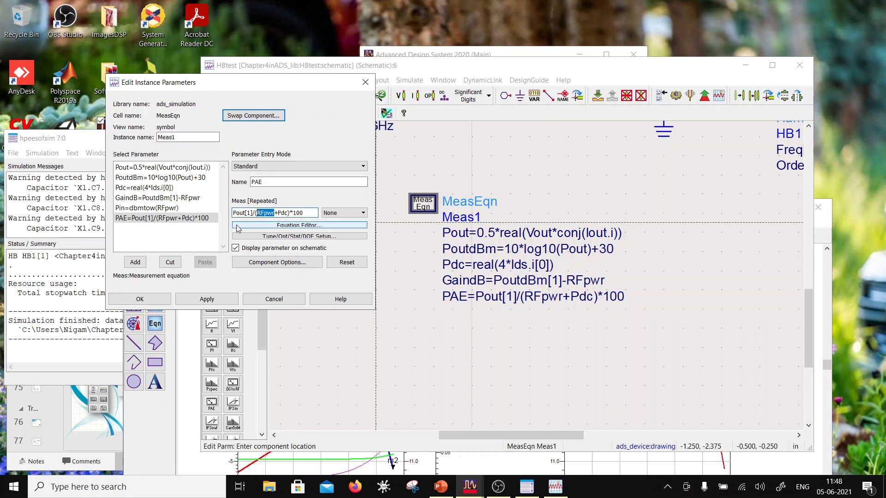
{"action": "type", "text": "Pin"}
{"action": "left_click", "coordinate": [207, 299]}
{"action": "left_click", "coordinate": [139, 299]}
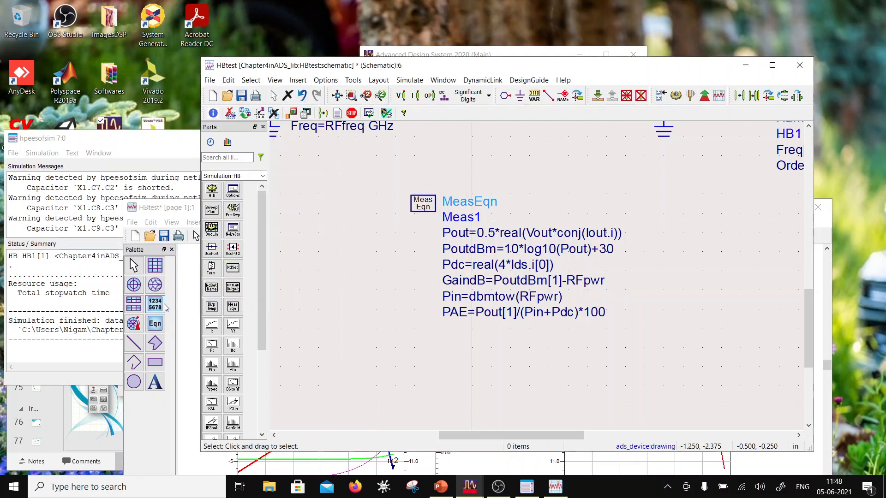
- Save the HBtest schematic and rerun the harmonic balance simulation
{"action": "left_click", "coordinate": [241, 96]}
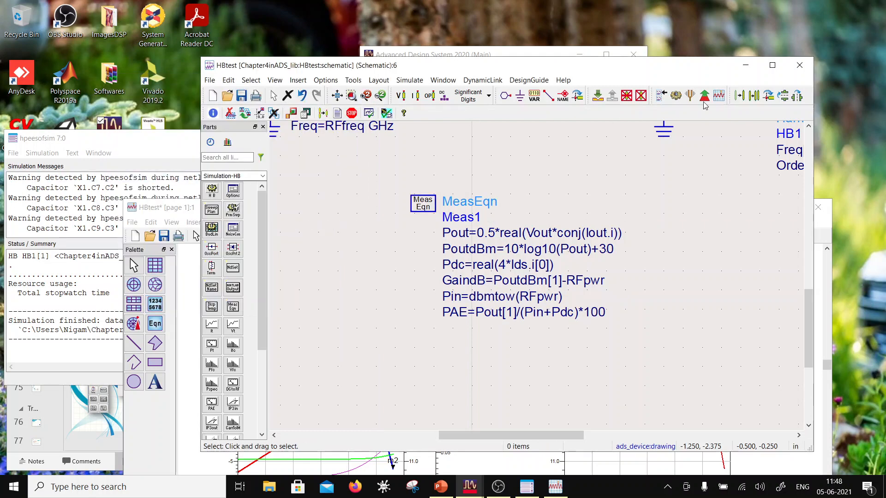
{"action": "left_click", "coordinate": [676, 95]}
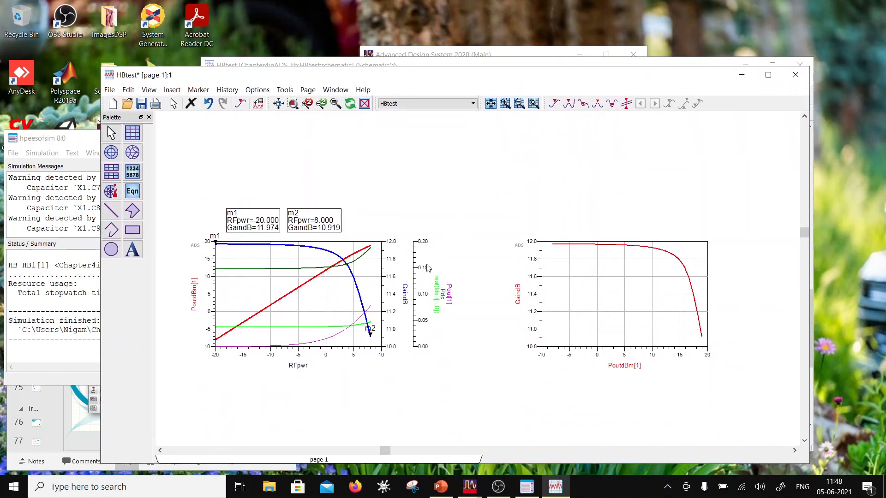
- Add PAE versus PoutdBm from the HBtest dataset as a trace on the second plot
{"action": "double_click", "coordinate": [598, 299]}
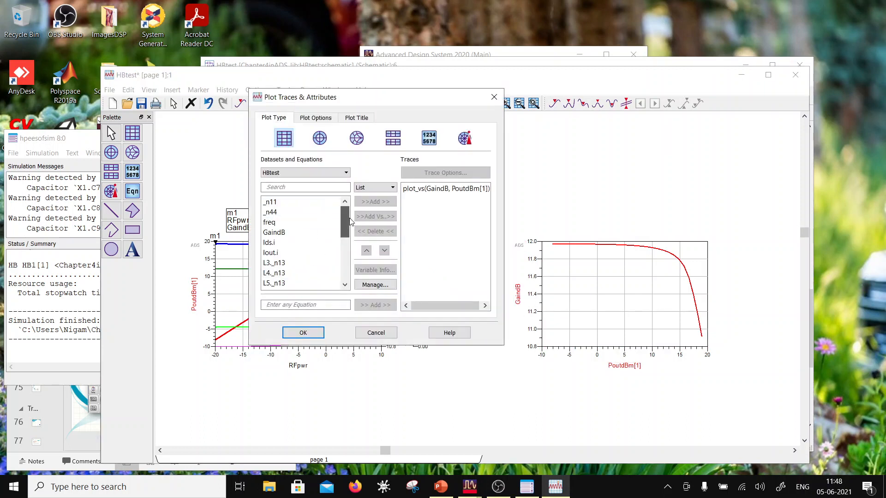
{"action": "left_click_drag", "start_coordinate": [350, 222], "coordinate": [349, 244]}
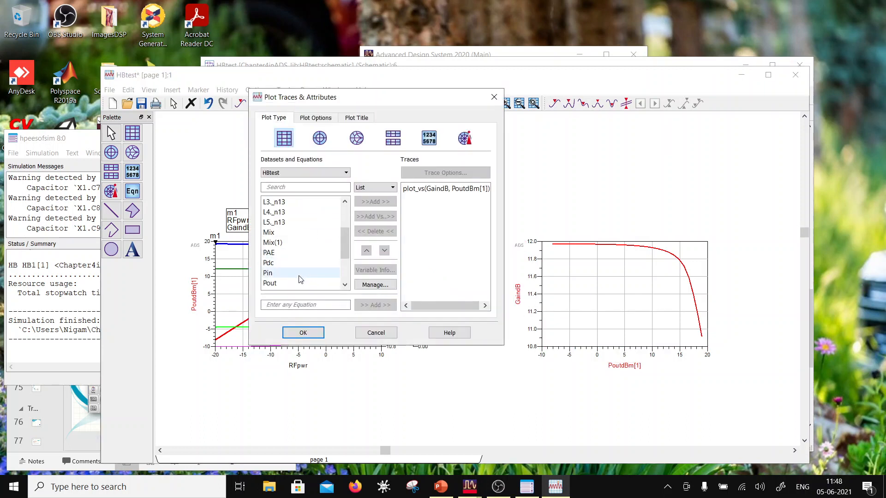
{"action": "left_click", "coordinate": [295, 253]}
{"action": "left_click", "coordinate": [381, 217]}
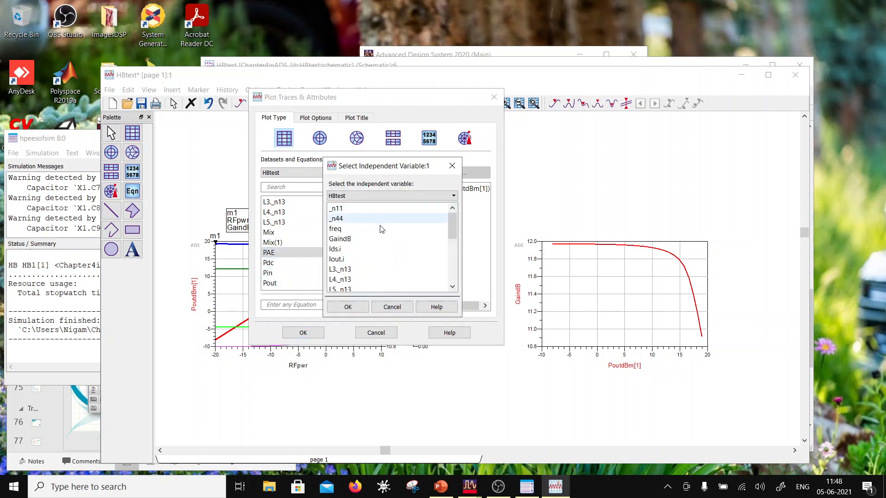
{"action": "scroll", "coordinate": [351, 240], "scroll_direction": "down", "scroll_amount": 4}
{"action": "left_click", "coordinate": [347, 240]}
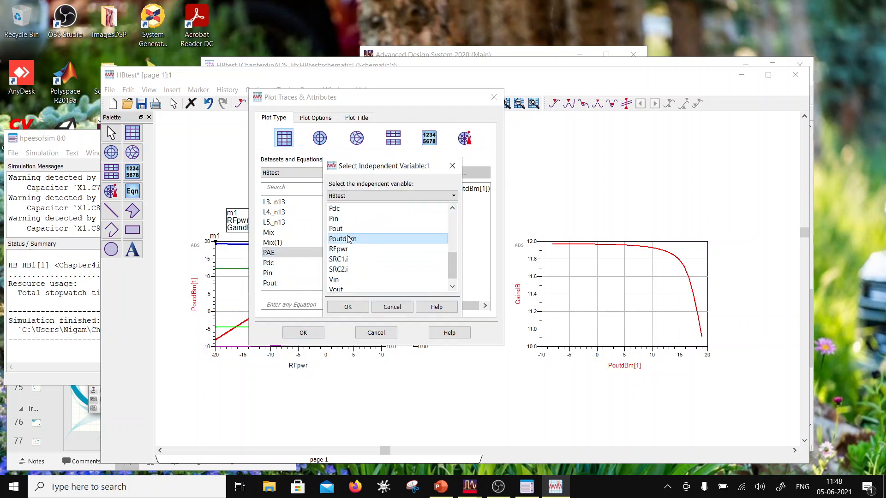
{"action": "left_click", "coordinate": [348, 306]}
- Correct the PAE trace's expression to plot_vs(PAE, PoutdBm[1]) and apply it to the second plot
{"action": "left_click", "coordinate": [430, 200]}
{"action": "left_click", "coordinate": [446, 172]}
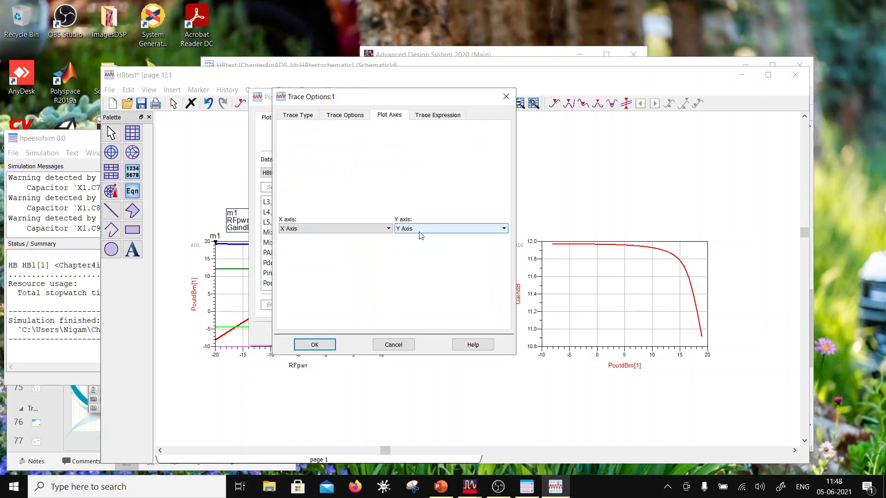
{"action": "left_click", "coordinate": [436, 115]}
{"action": "left_click", "coordinate": [340, 182]}
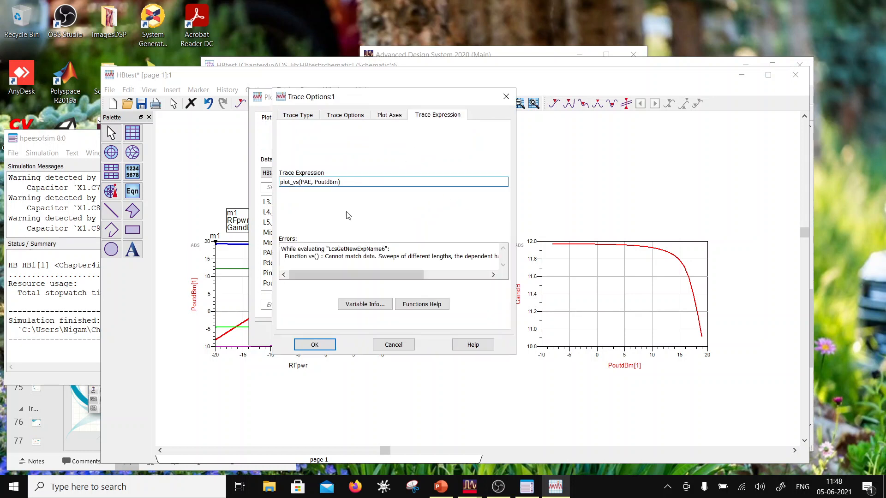
{"action": "type", "text": "[1]"}
{"action": "left_click", "coordinate": [315, 345]}
{"action": "left_click", "coordinate": [305, 333]}
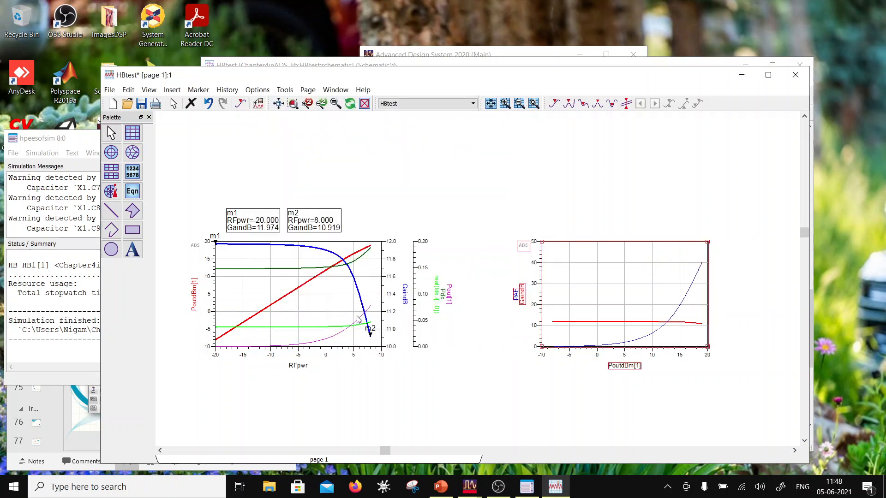
- Assign the PAE trace of the second plot to the Right Y Axis
{"action": "double_click", "coordinate": [697, 284]}
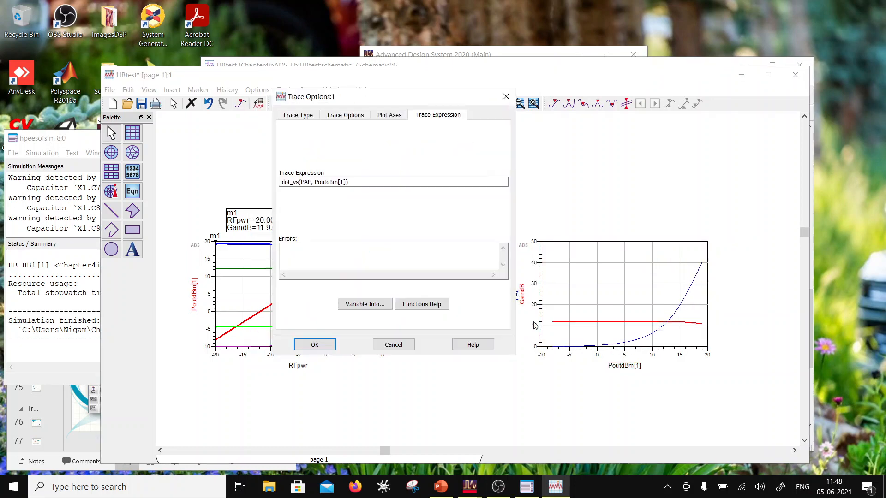
{"action": "left_click", "coordinate": [384, 116]}
{"action": "left_click", "coordinate": [447, 228]}
{"action": "left_click", "coordinate": [430, 245]}
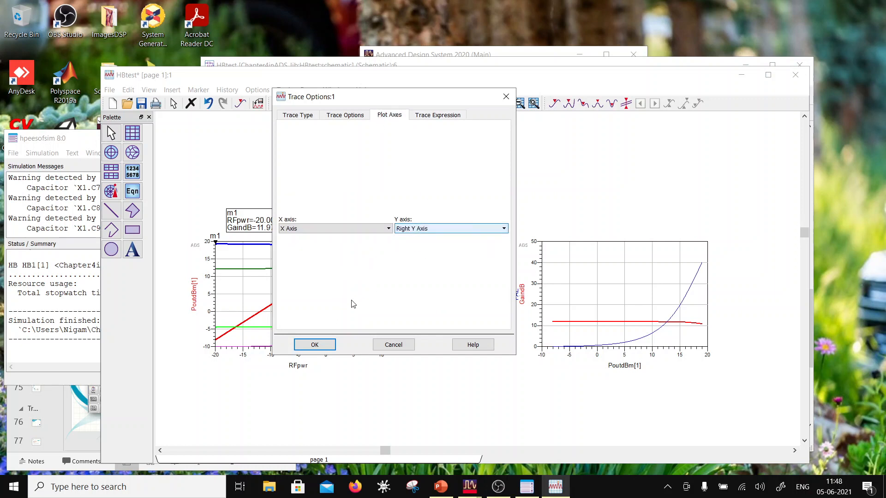
{"action": "left_click", "coordinate": [329, 347]}
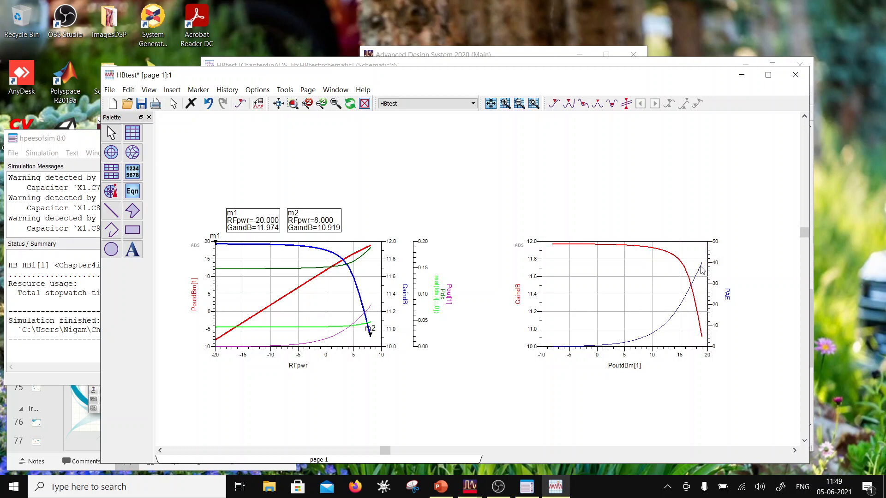
- Thicken the PAE trace's line in the second plot, keeping it on the Right Y Axis
{"action": "double_click", "coordinate": [665, 322]}
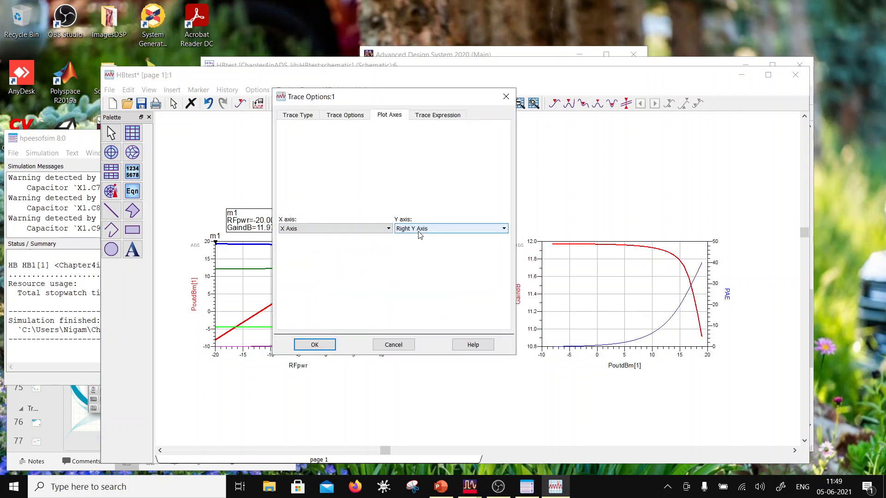
{"action": "left_click", "coordinate": [420, 231]}
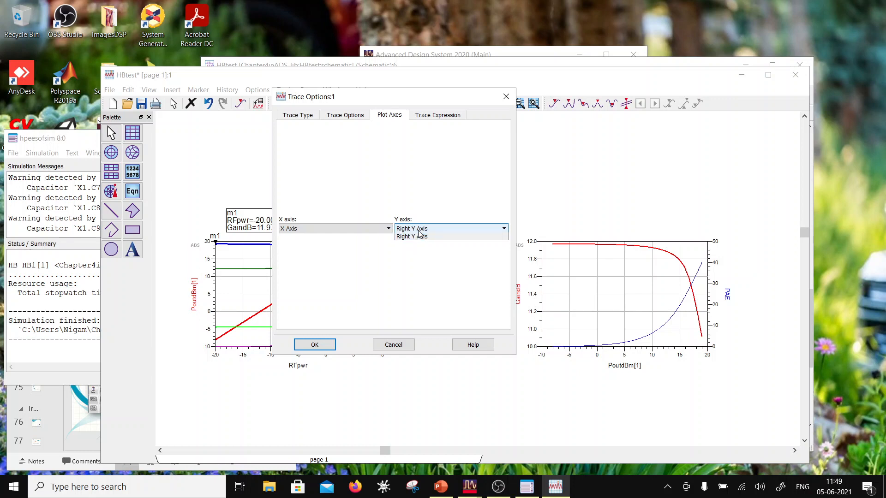
{"action": "left_click", "coordinate": [415, 240]}
{"action": "left_click", "coordinate": [346, 116]}
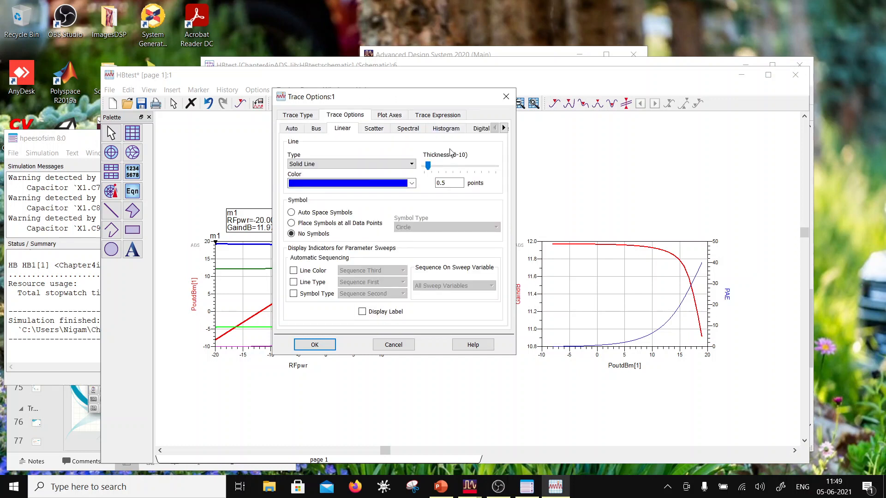
{"action": "left_click", "coordinate": [448, 164]}
{"action": "left_click", "coordinate": [315, 344]}
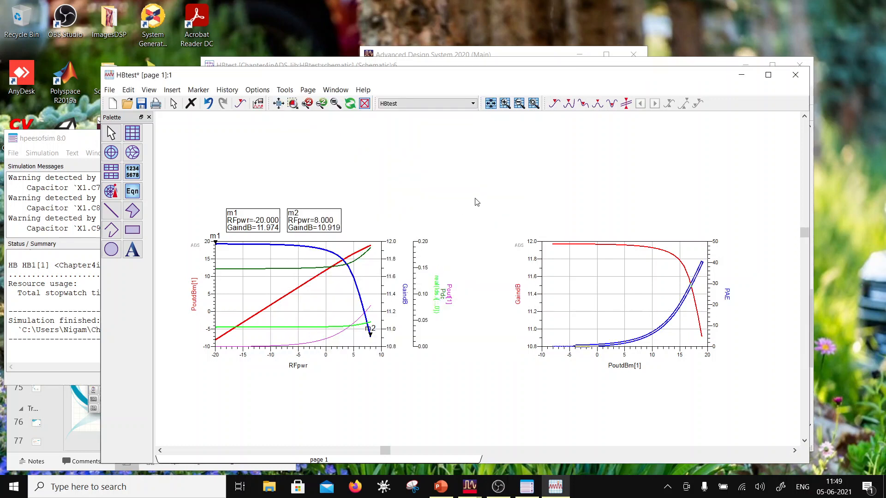
{"action": "left_click", "coordinate": [476, 199]}
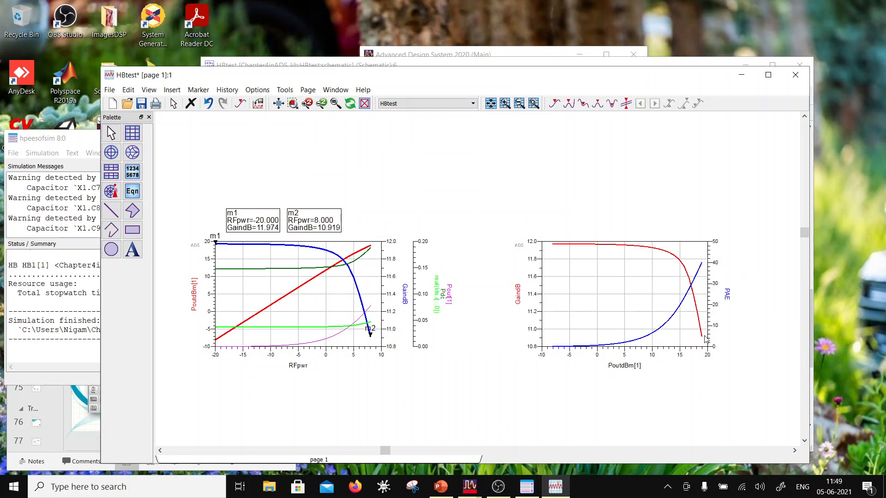
- Examine the Pout[1] and Pdc traces against RFpwr on the first plot
{"action": "mouse_move", "coordinate": [702, 266]}
{"action": "left_click", "coordinate": [342, 334]}
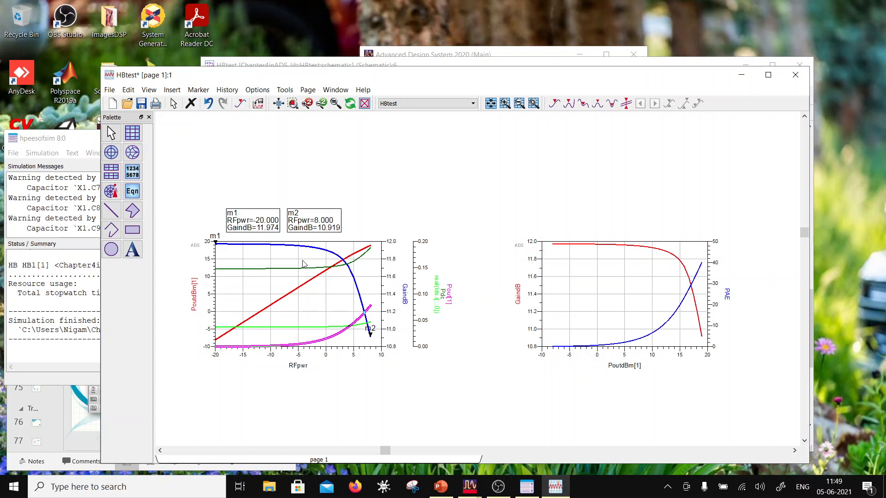
{"action": "mouse_move", "coordinate": [284, 276]}
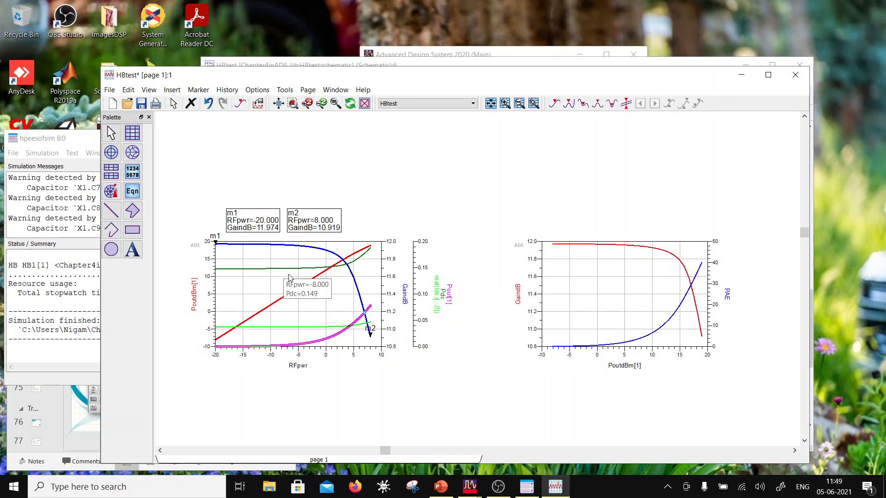
{"action": "left_click", "coordinate": [302, 272]}
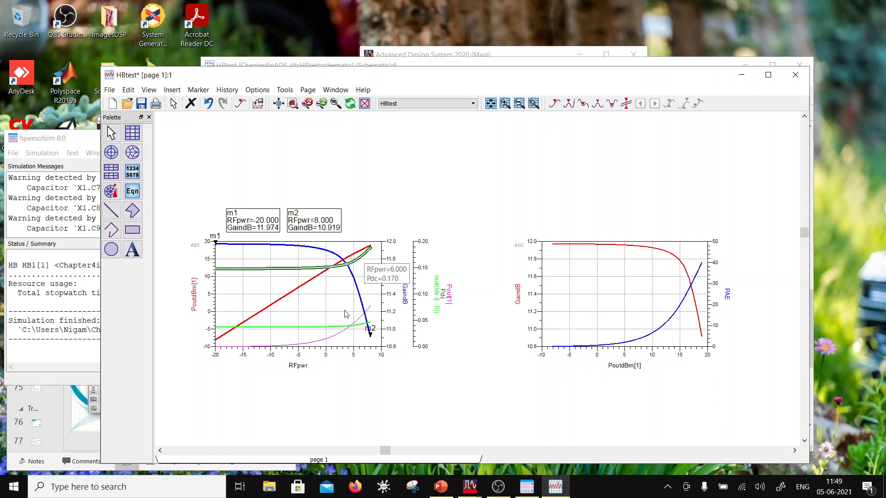
- Recolour the magenta Pout[1] trace on the first plot dark red and set its line thickness to 1.5 points
{"action": "double_click", "coordinate": [332, 342]}
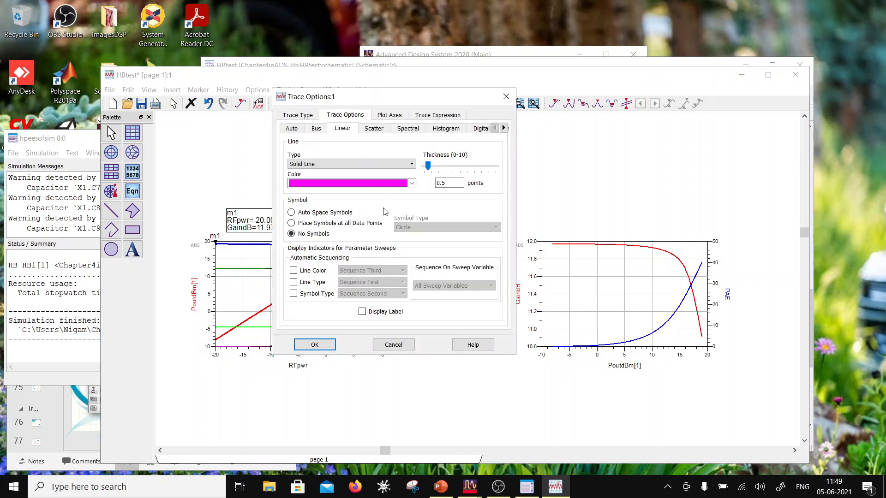
{"action": "left_click", "coordinate": [415, 185]}
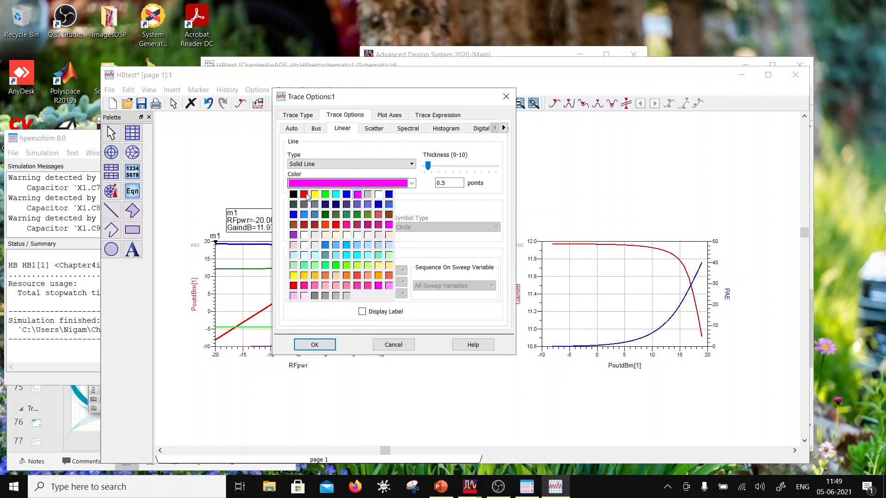
{"action": "left_click", "coordinate": [305, 225]}
{"action": "left_click", "coordinate": [447, 170]}
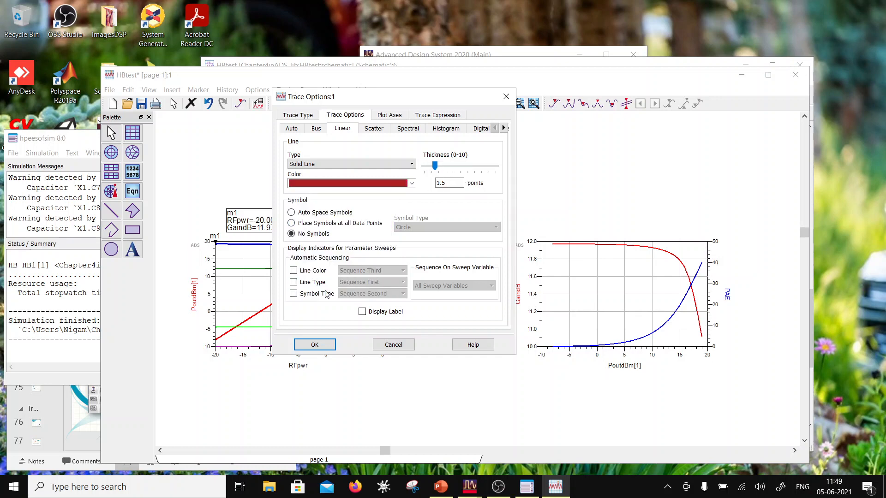
{"action": "left_click", "coordinate": [318, 344]}
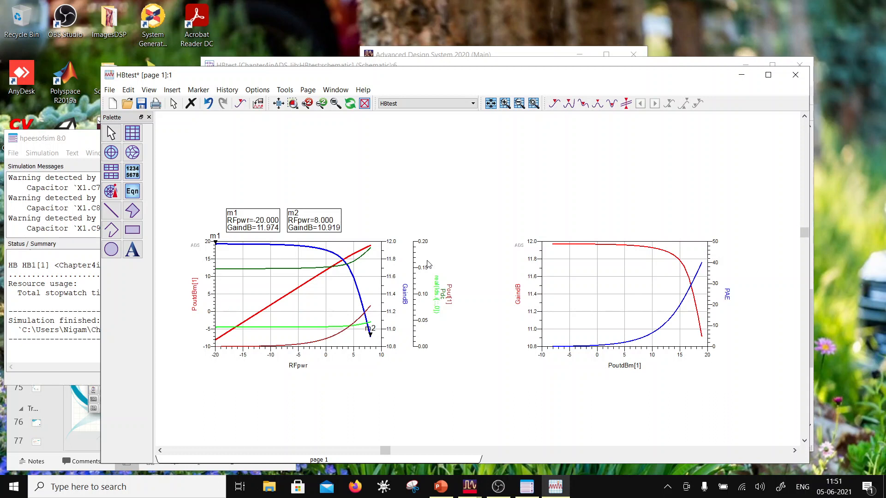
- Read the Pdc and real drain current values along their traces on the first plot
{"action": "left_click", "coordinate": [296, 268]}
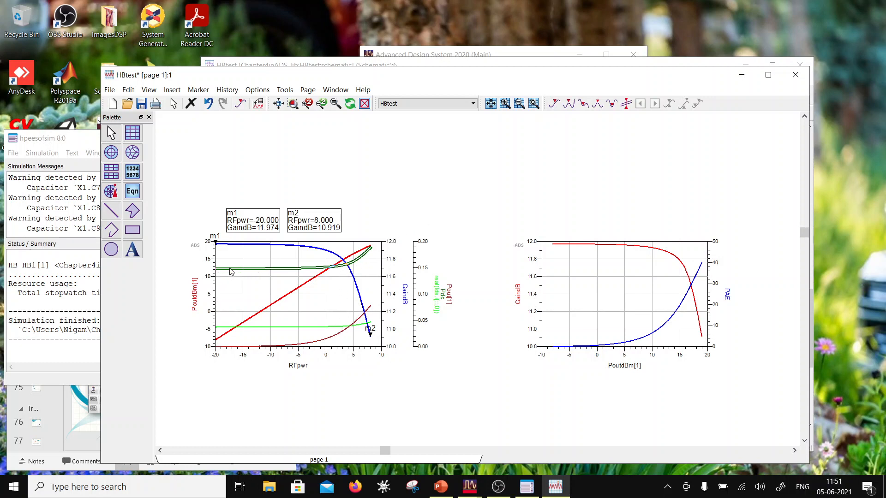
{"action": "mouse_move", "coordinate": [232, 272]}
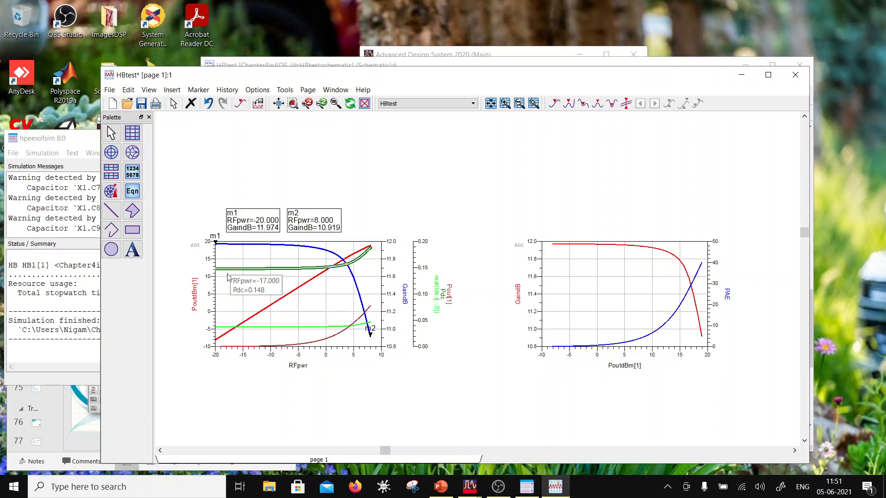
{"action": "mouse_move", "coordinate": [249, 333]}
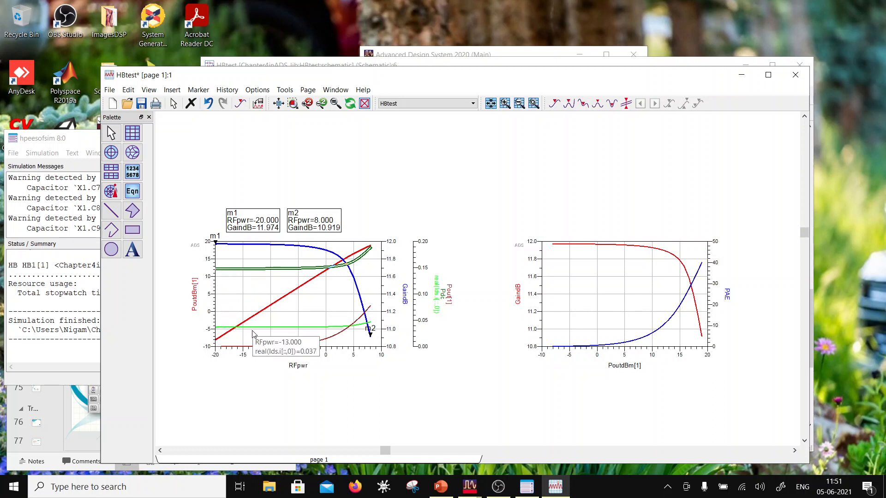
{"action": "left_click", "coordinate": [325, 331]}
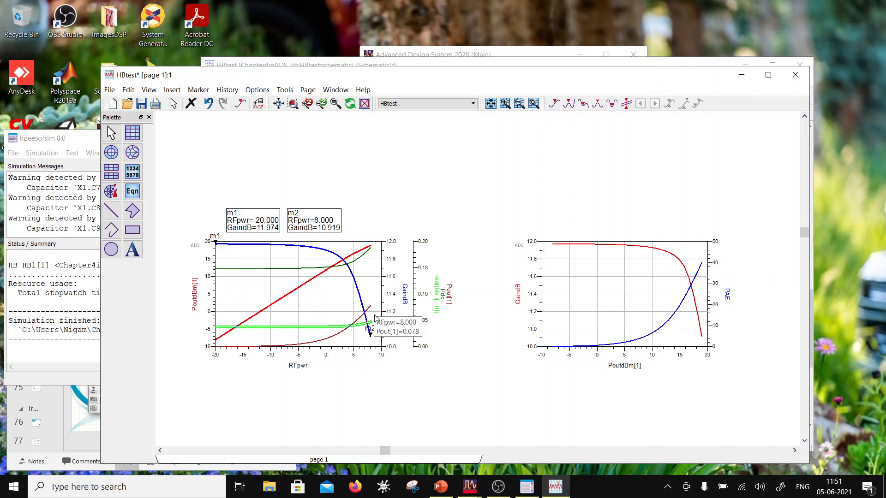
- Save the HBtest data display and move its window clear of the presentation behind it
{"action": "left_click", "coordinate": [141, 104]}
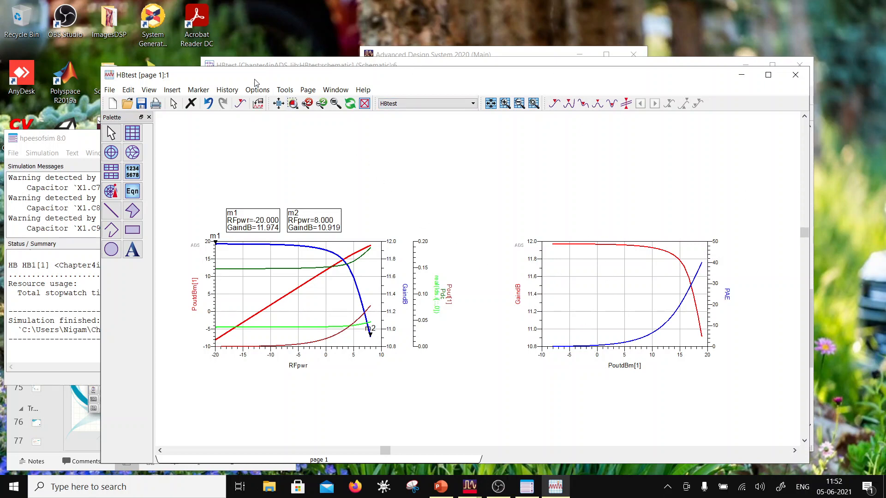
{"action": "left_click_drag", "start_coordinate": [254, 82], "coordinate": [290, 22]}
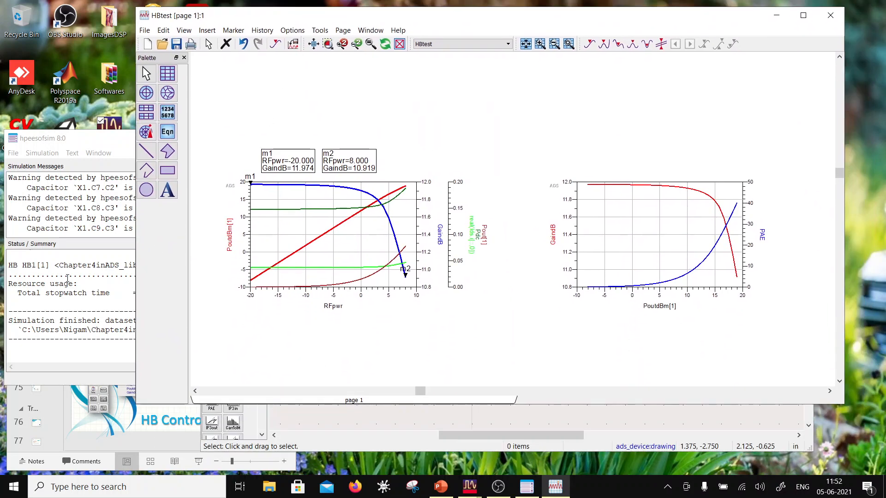
- Switch to PowerPoint, present the slides from HB Controller Settings to the Transient Simulation announcement, and leave the slide show
{"action": "left_click", "coordinate": [132, 441]}
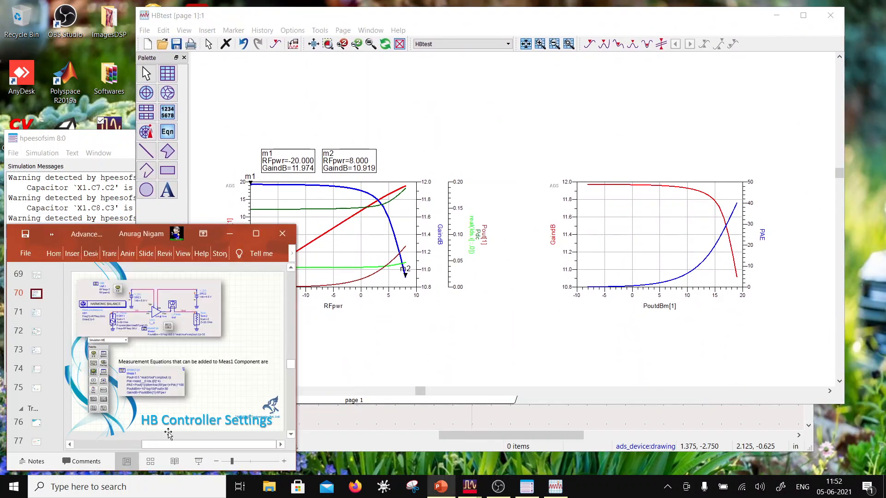
{"action": "double_click", "coordinate": [85, 238]}
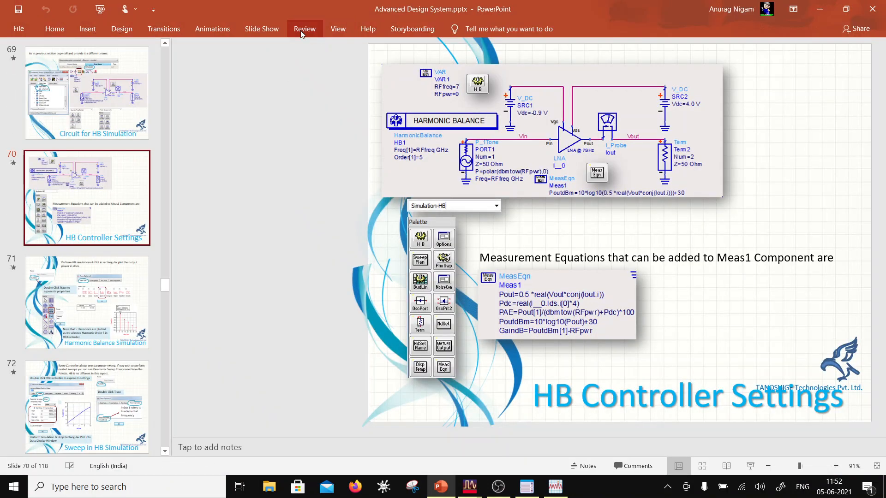
{"action": "left_click", "coordinate": [262, 29]}
{"action": "left_click", "coordinate": [59, 55]}
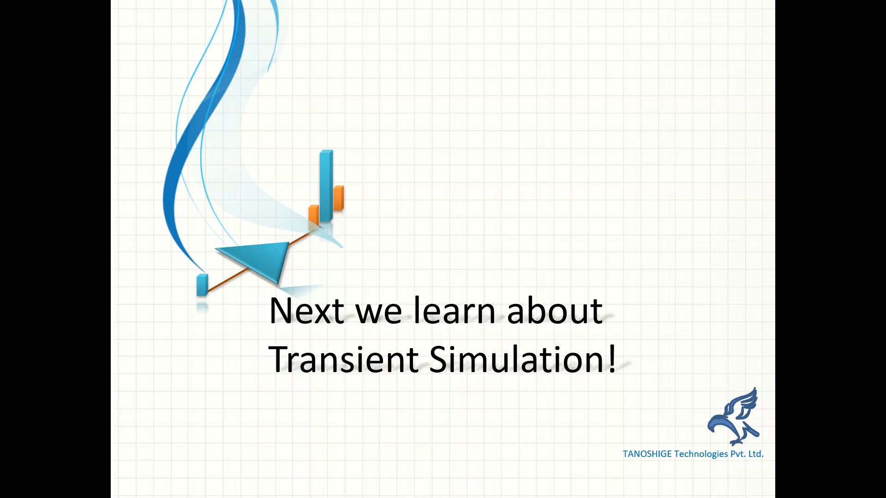
{"action": "key", "text": "Escape"}
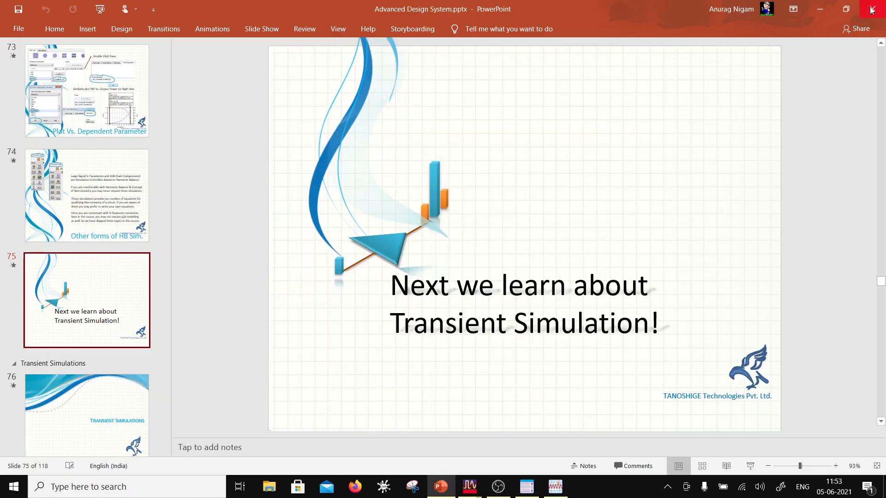
{"action": "left_click", "coordinate": [846, 11]}
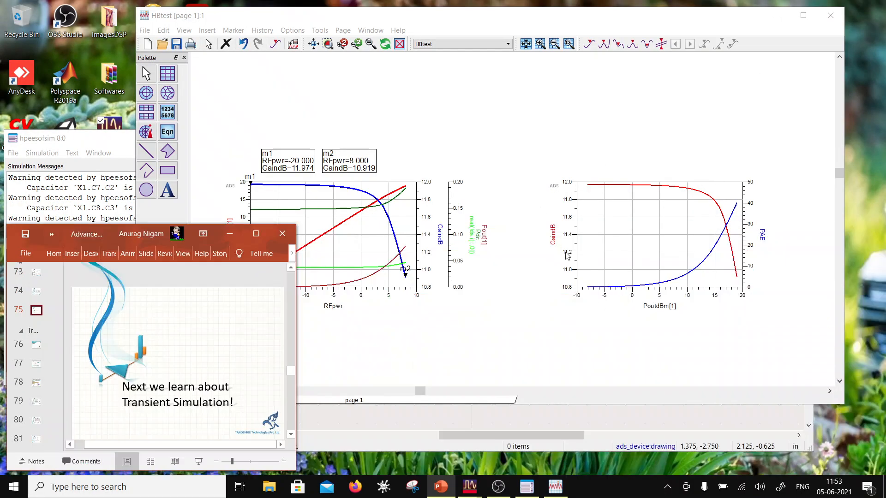
- Return to the HBtest data display and add a third rectangular plot of PoutdBm below the existing two
{"action": "left_click", "coordinate": [210, 136]}
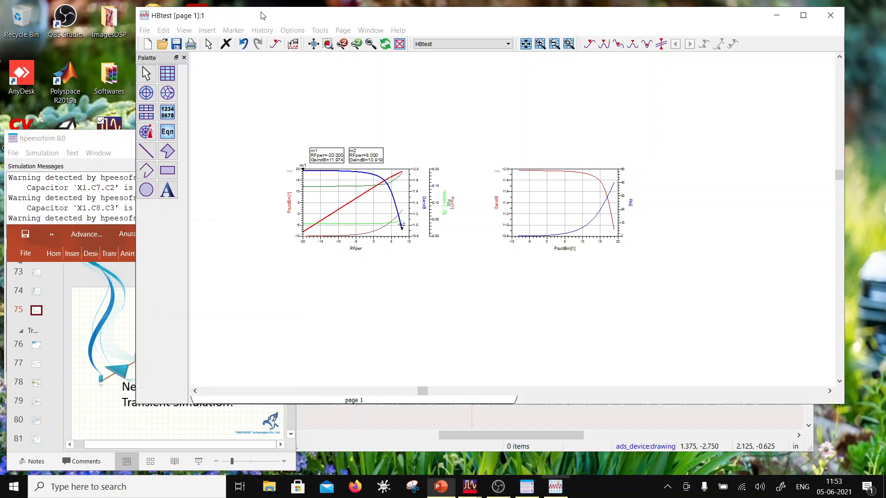
{"action": "left_click", "coordinate": [167, 73]}
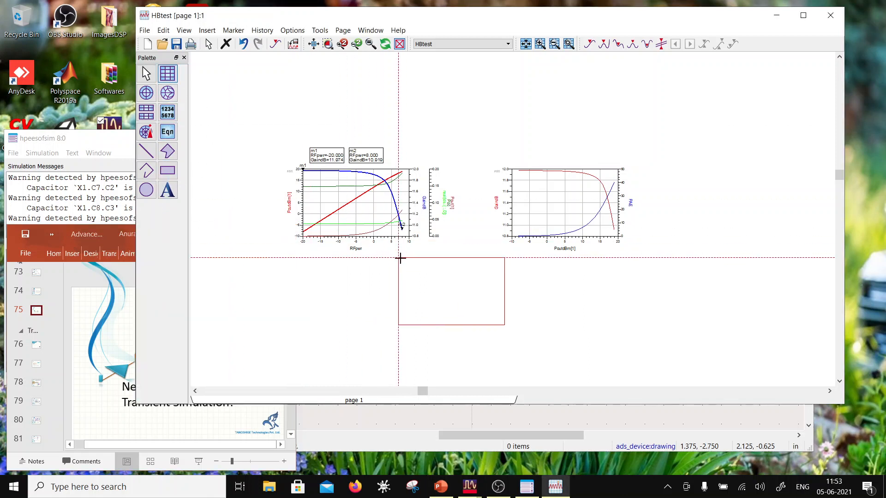
{"action": "left_click", "coordinate": [415, 270]}
{"action": "scroll", "coordinate": [295, 250], "scroll_direction": "down", "scroll_amount": 5}
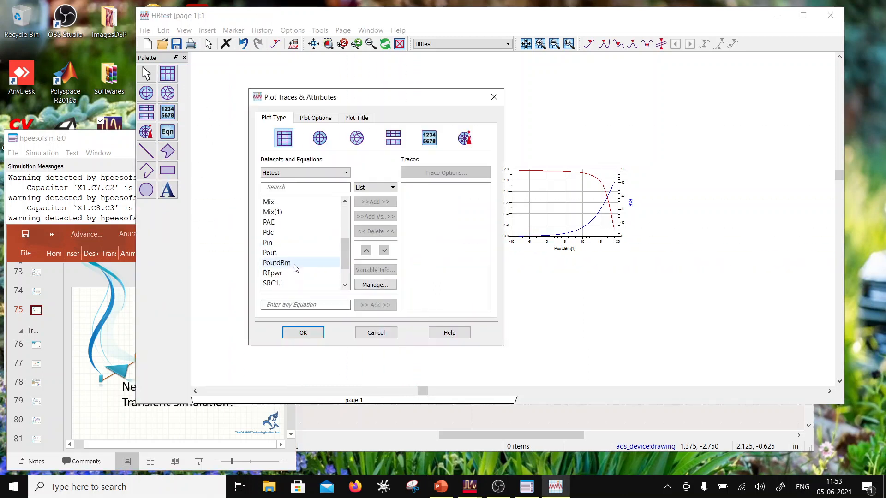
{"action": "left_click", "coordinate": [296, 232]}
{"action": "left_click", "coordinate": [376, 201]}
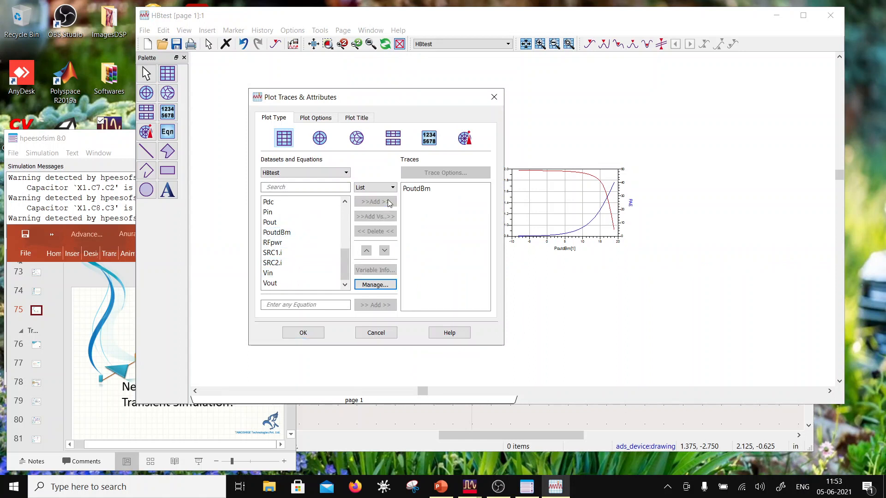
{"action": "left_click", "coordinate": [303, 332]}
{"action": "left_click", "coordinate": [426, 318]}
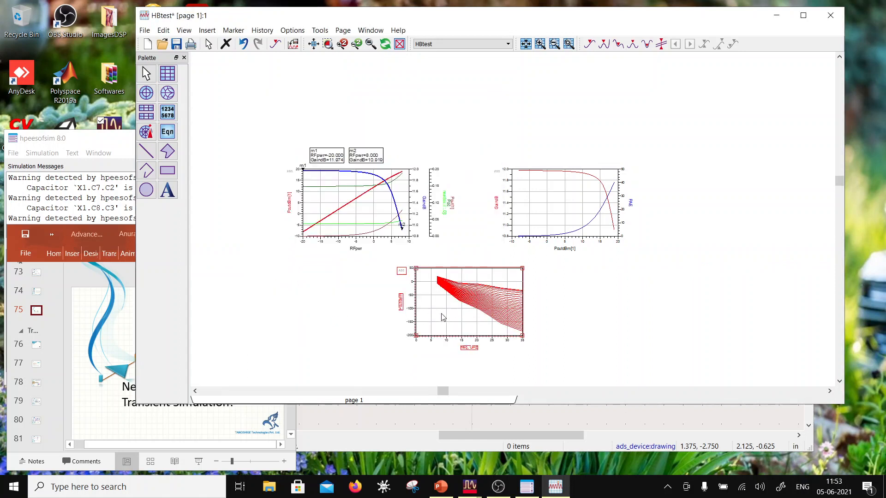
{"action": "double_click", "coordinate": [443, 318]}
{"action": "double_click", "coordinate": [414, 190]}
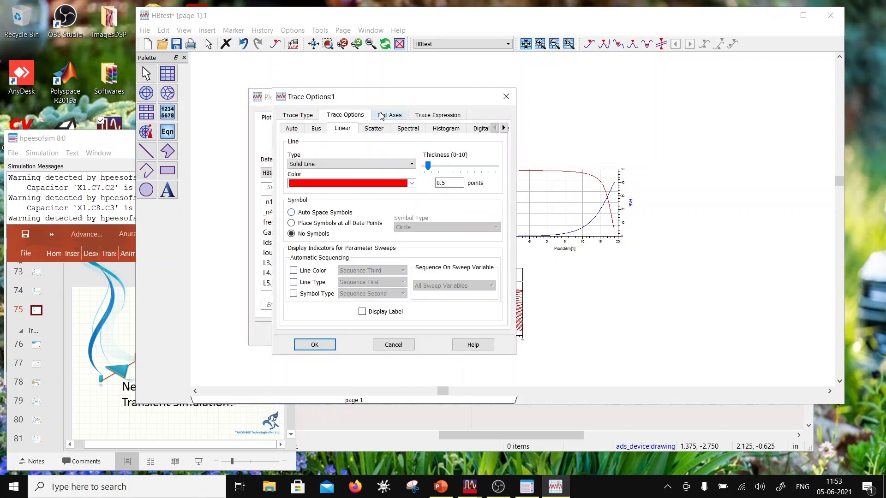
{"action": "mouse_move", "coordinate": [368, 97]}
{"action": "left_mouse_down"}
{"action": "mouse_move", "coordinate": [441, 154]}
{"action": "mouse_move", "coordinate": [631, 190]}
{"action": "left_mouse_up"}
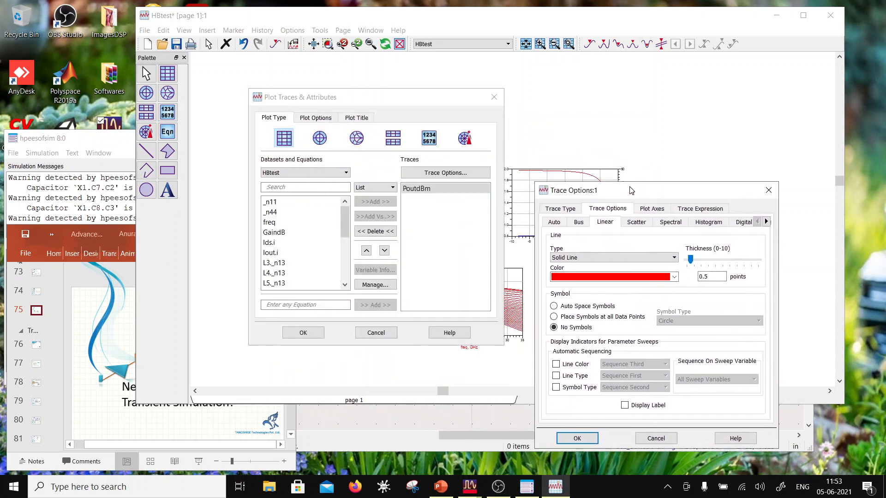
{"action": "left_click", "coordinate": [770, 191]}
{"action": "left_click", "coordinate": [494, 97]}
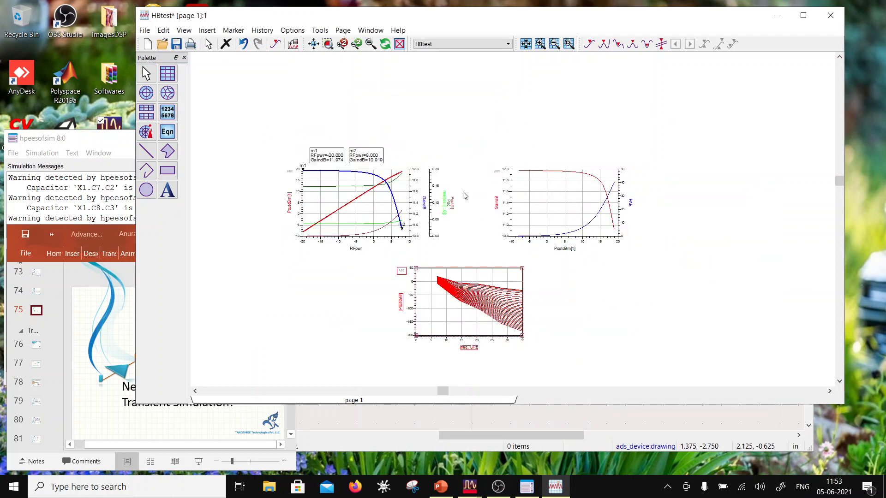
- Try a marker on the GaindB trace of the plot versus PoutdBm[1], and delete that marker
{"action": "scroll", "coordinate": [465, 195], "scroll_direction": "up", "scroll_amount": 2}
{"action": "left_click", "coordinate": [233, 30]}
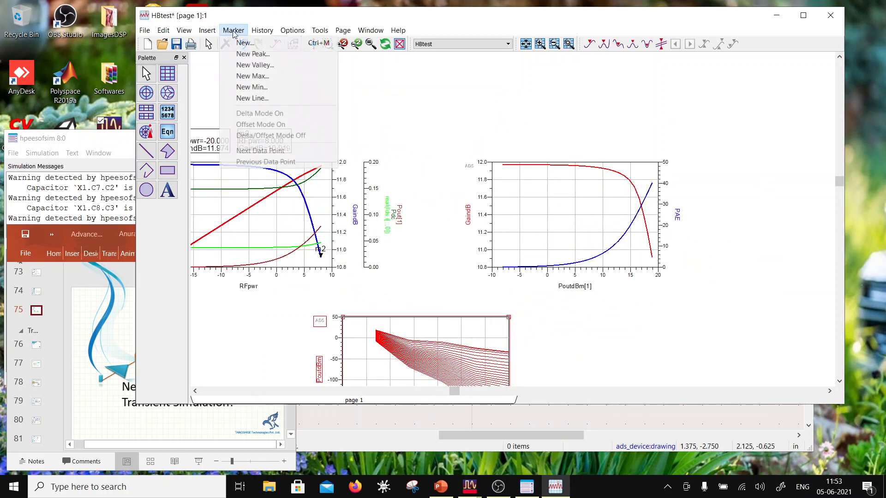
{"action": "left_click", "coordinate": [245, 43]}
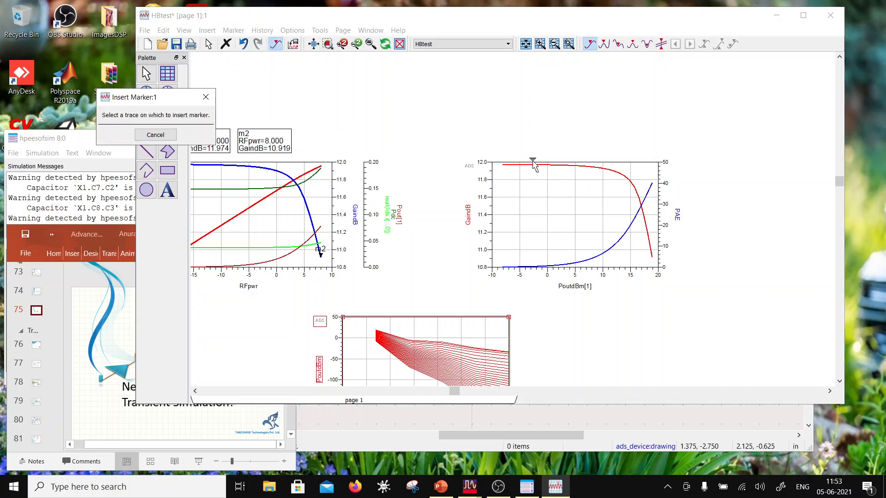
{"action": "left_click", "coordinate": [533, 165]}
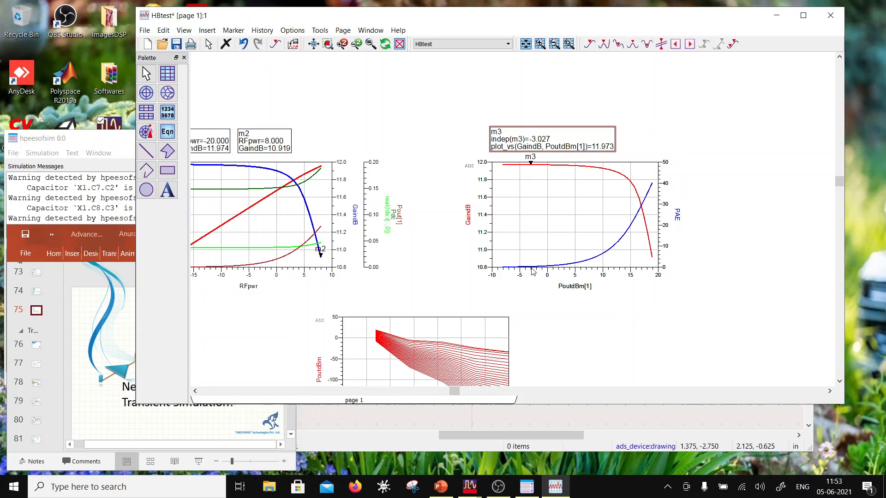
{"action": "mouse_move", "coordinate": [532, 269]}
{"action": "left_click", "coordinate": [531, 163]}
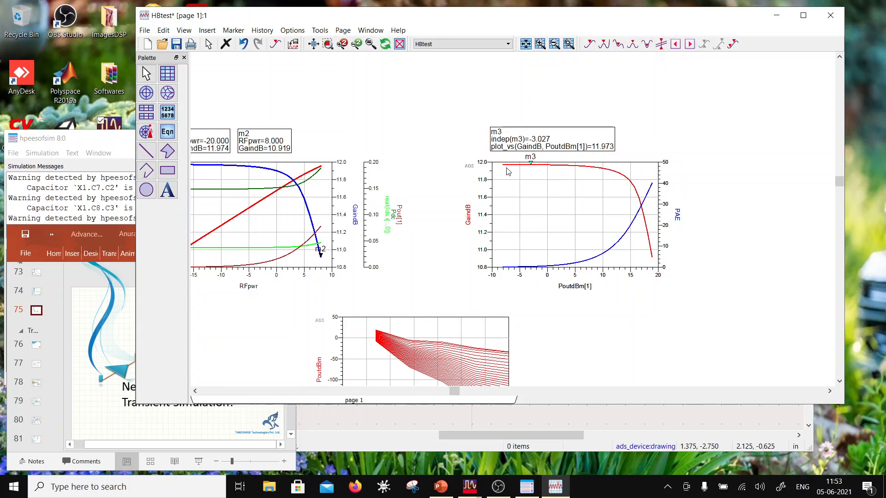
{"action": "key", "text": "Delete"}
{"action": "scroll", "coordinate": [448, 218], "scroll_direction": "down", "scroll_amount": 2}
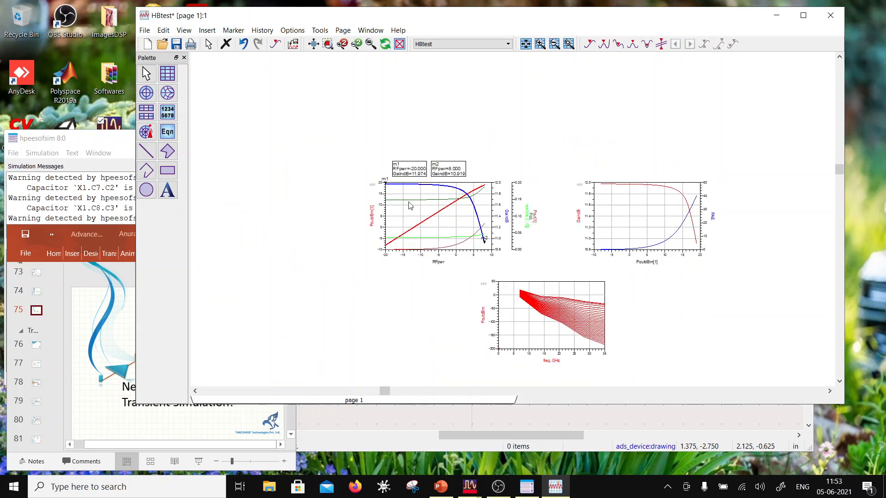
- Add the equation n=find_index(RFpwr,indep(m1)) in the empty area above the plots
{"action": "scroll", "coordinate": [456, 210], "scroll_direction": "up", "scroll_amount": 1}
{"action": "left_click", "coordinate": [168, 132]}
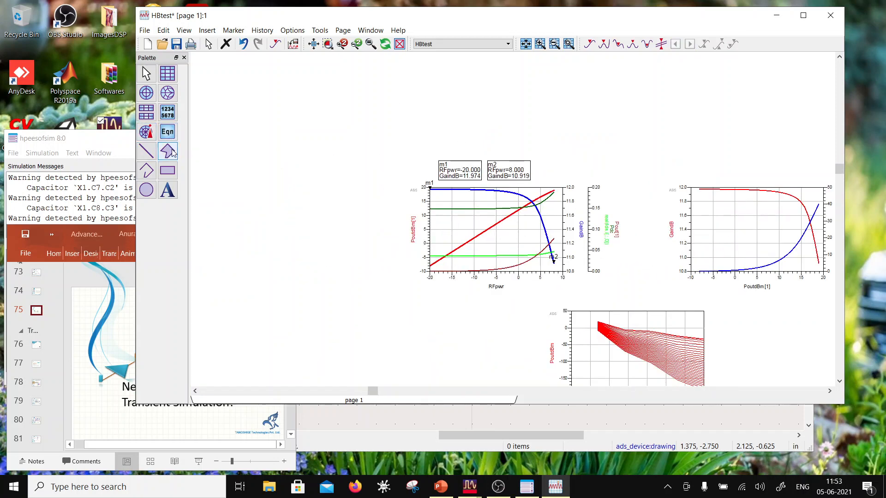
{"action": "left_click", "coordinate": [556, 130]}
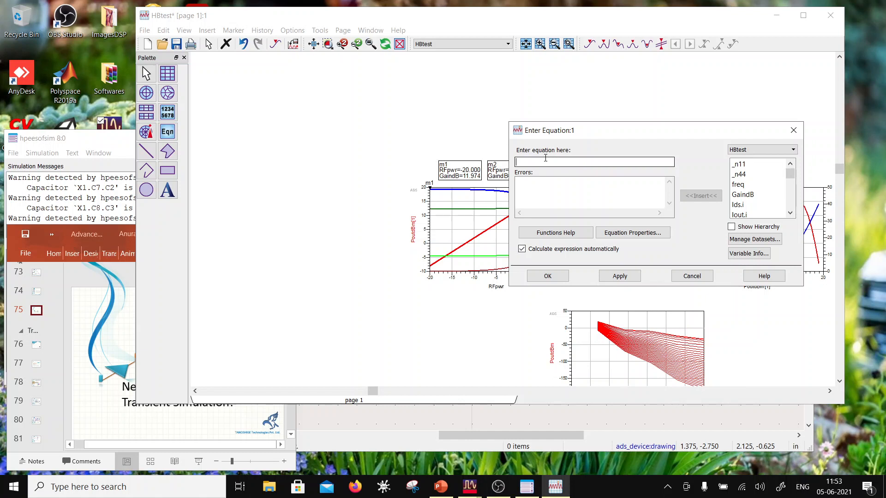
{"action": "type", "text": "=find"}
{"action": "type", "text": "e"}
{"action": "type", "text": "p(m1))"}
{"action": "left_click", "coordinate": [547, 276]}
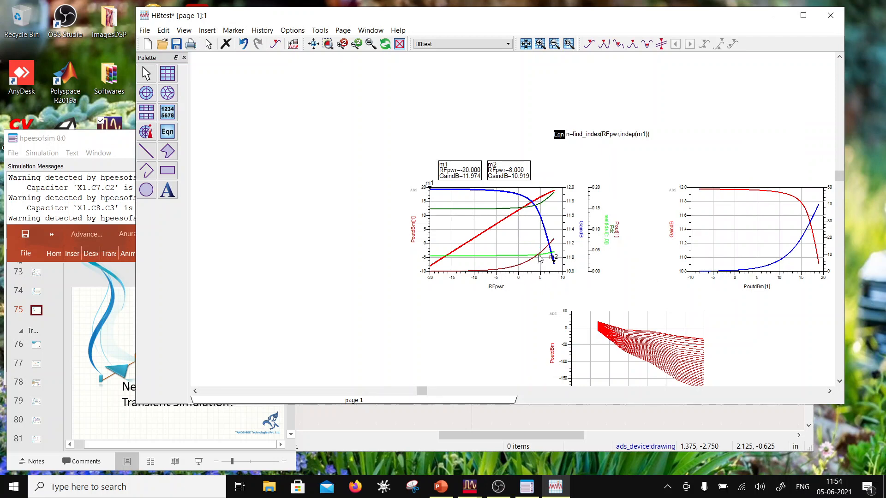
- Place a list below the RFpwr plot that displays n from the Equations dataset
{"action": "scroll", "coordinate": [587, 190], "scroll_direction": "up", "scroll_amount": 2}
{"action": "left_click", "coordinate": [169, 132]}
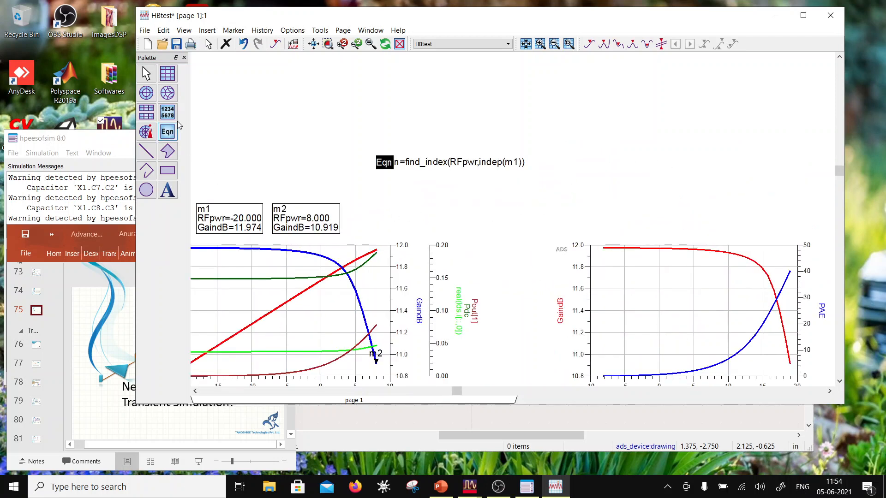
{"action": "scroll", "coordinate": [399, 248], "scroll_direction": "down", "scroll_amount": 2}
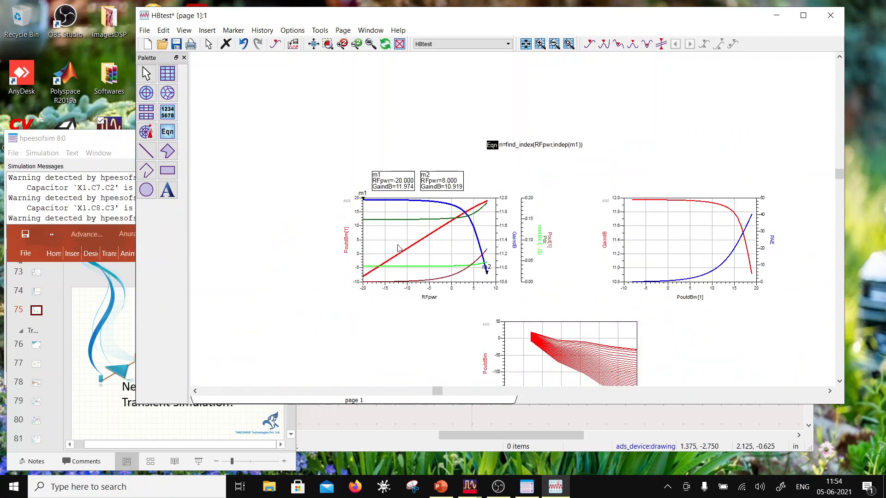
{"action": "scroll", "coordinate": [575, 299], "scroll_direction": "down", "scroll_amount": 1}
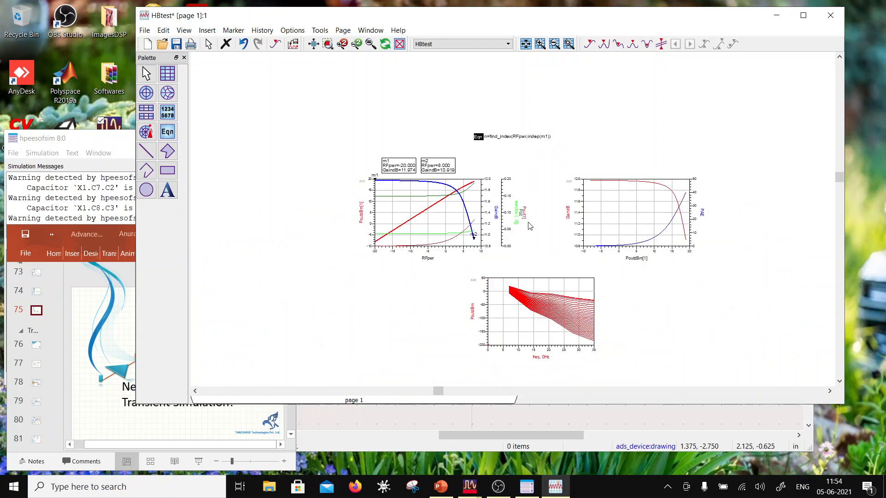
{"action": "scroll", "coordinate": [529, 226], "scroll_direction": "up", "scroll_amount": 2}
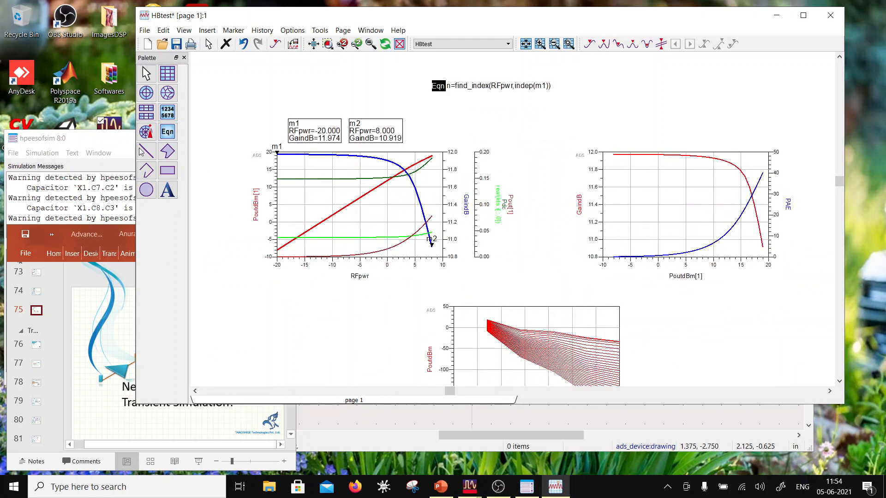
{"action": "left_click", "coordinate": [248, 297]}
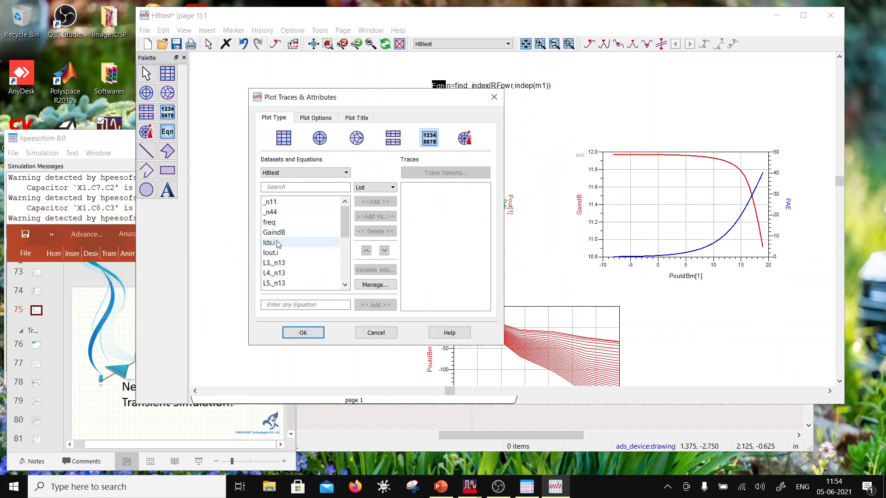
{"action": "scroll", "coordinate": [283, 207], "scroll_direction": "down", "scroll_amount": 1}
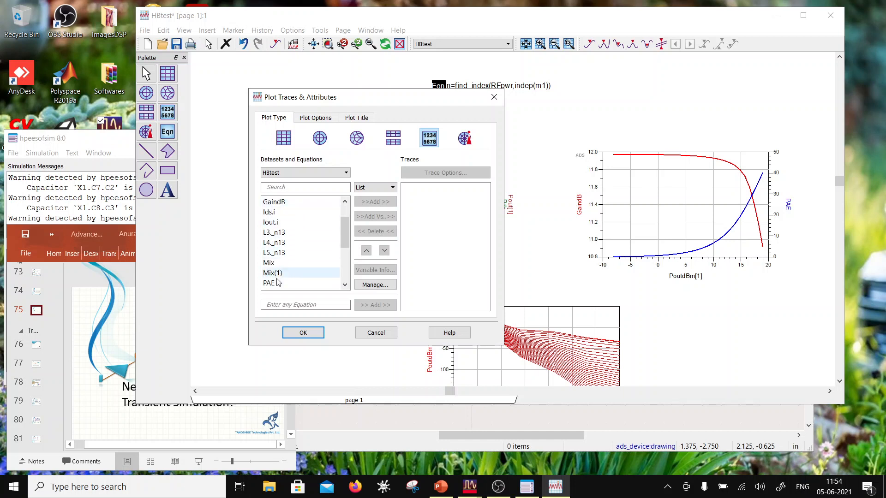
{"action": "left_click", "coordinate": [304, 172]}
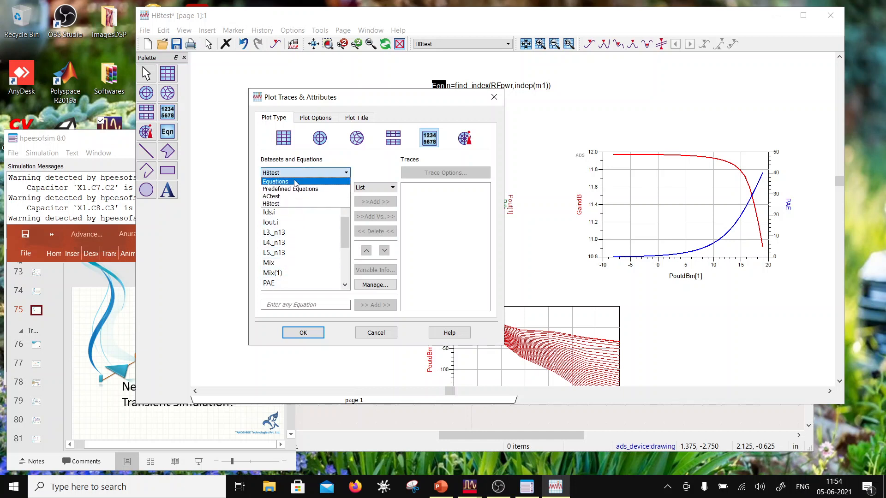
{"action": "left_click", "coordinate": [280, 204]}
{"action": "left_click", "coordinate": [276, 222]}
{"action": "left_click", "coordinate": [368, 203]}
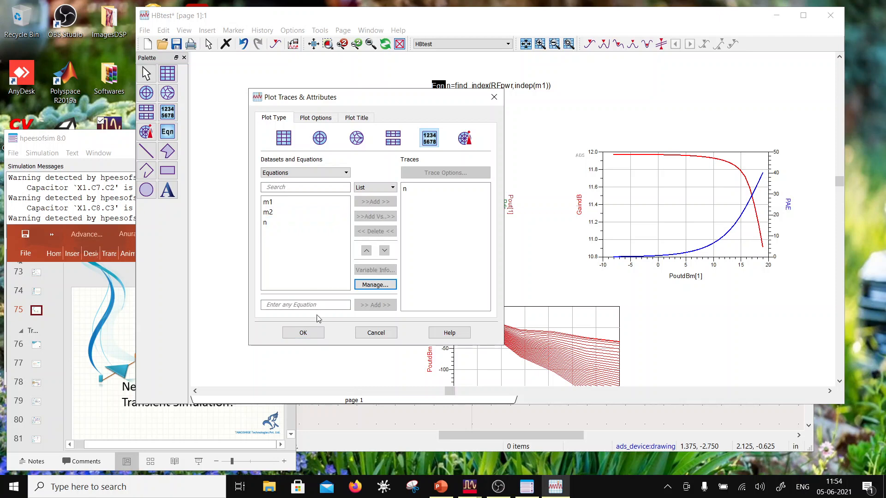
{"action": "left_click", "coordinate": [303, 333]}
{"action": "left_click", "coordinate": [370, 322]}
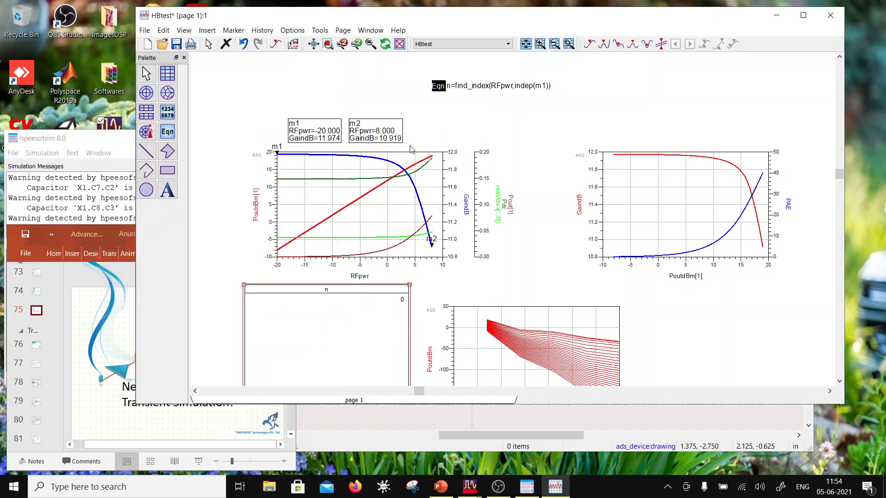
- Move marker m1 along the GaindB trace of the first plot to RFpwr=-2.000
{"action": "left_click", "coordinate": [278, 154]}
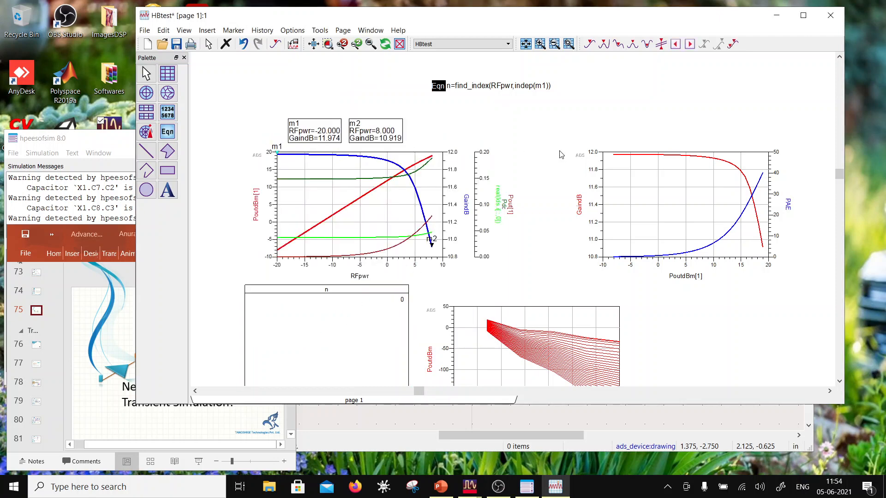
{"action": "key", "text": "Right"}
{"action": "key", "text": "Right"}
{"action": "key", "text": "Right"}
{"action": "key", "text": "Right"}
{"action": "key", "text": "Right"}
{"action": "key", "text": "Right"}
{"action": "key", "text": "Right"}
{"action": "key", "text": "Right"}
{"action": "key", "text": "Right"}
{"action": "key", "text": "Right"}
{"action": "key", "text": "Right"}
{"action": "key", "text": "Right"}
{"action": "key", "text": "Right"}
{"action": "key", "text": "Right"}
{"action": "key", "text": "Right"}
{"action": "key", "text": "Right"}
{"action": "key", "text": "Right"}
{"action": "key", "text": "Right"}
{"action": "left_click", "coordinate": [867, 66]}
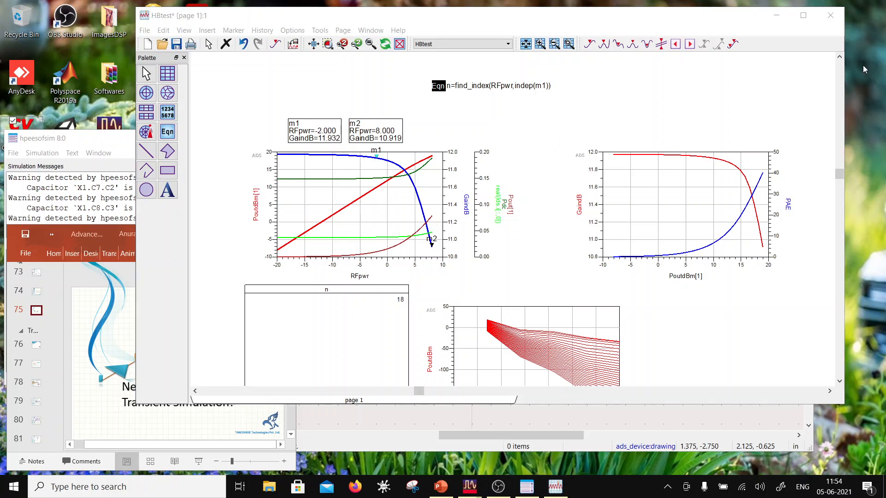
- Check the variable information of PoutdBm and set the third plot's trace expression to PoutdBm[n,::]
{"action": "double_click", "coordinate": [492, 366]}
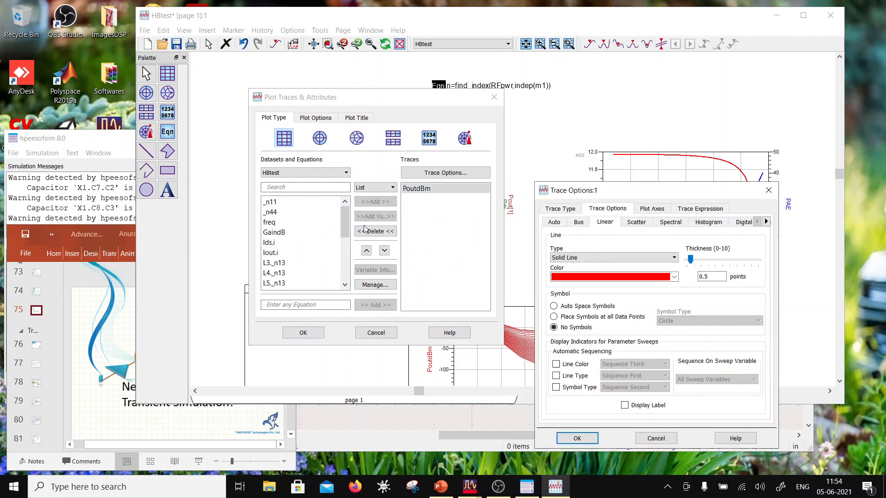
{"action": "left_click", "coordinate": [696, 210]}
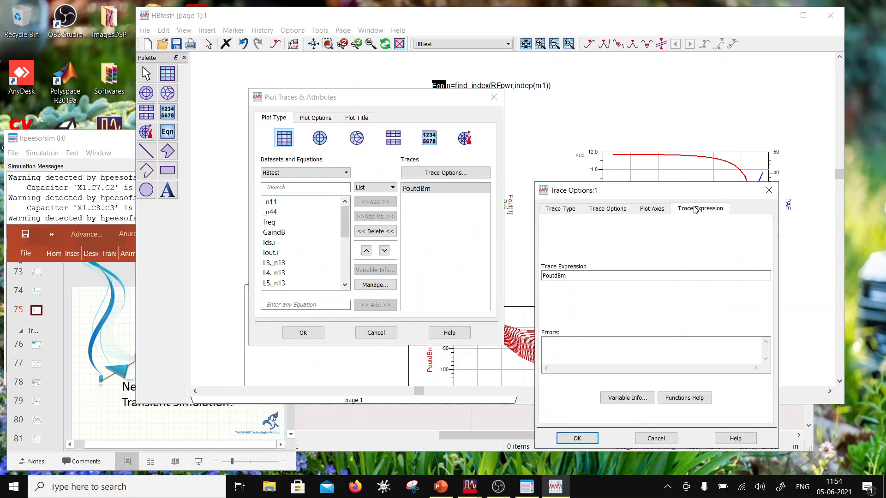
{"action": "left_click_drag", "start_coordinate": [648, 190], "coordinate": [505, 99]}
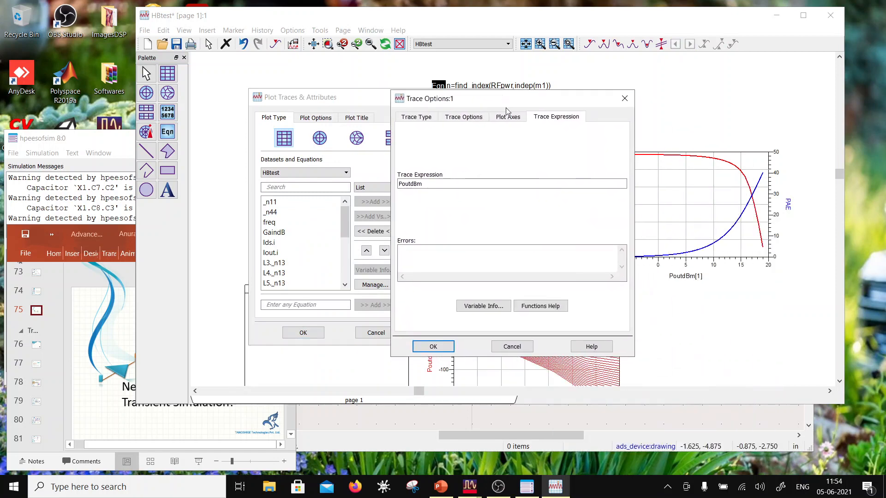
{"action": "left_click", "coordinate": [503, 307]}
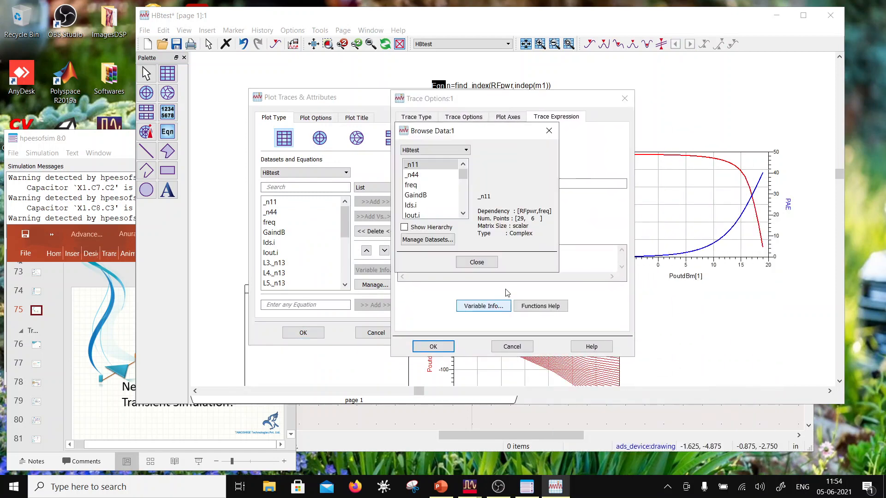
{"action": "left_click", "coordinate": [463, 175]}
{"action": "left_click_drag", "start_coordinate": [463, 177], "coordinate": [463, 198]}
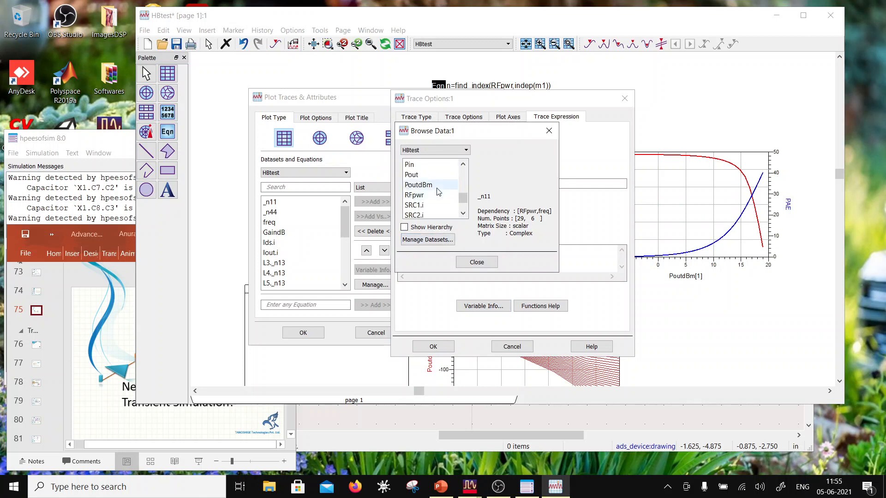
{"action": "left_click", "coordinate": [419, 184]}
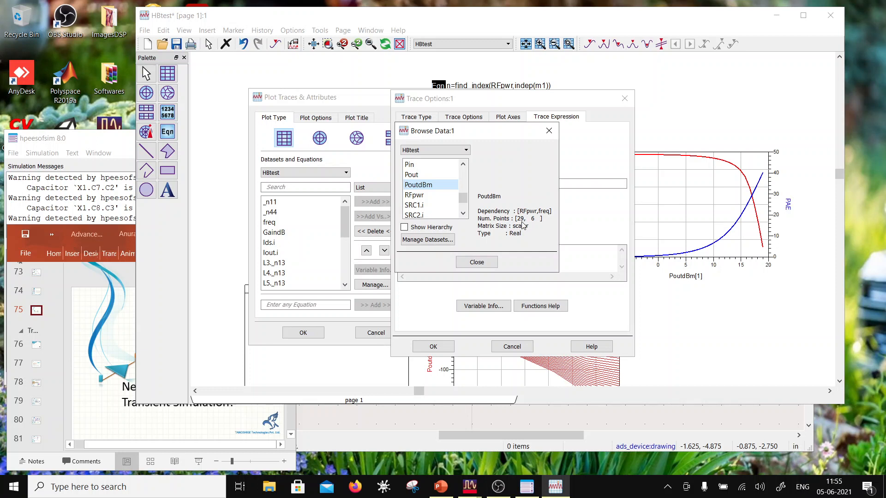
{"action": "left_click", "coordinate": [463, 263]}
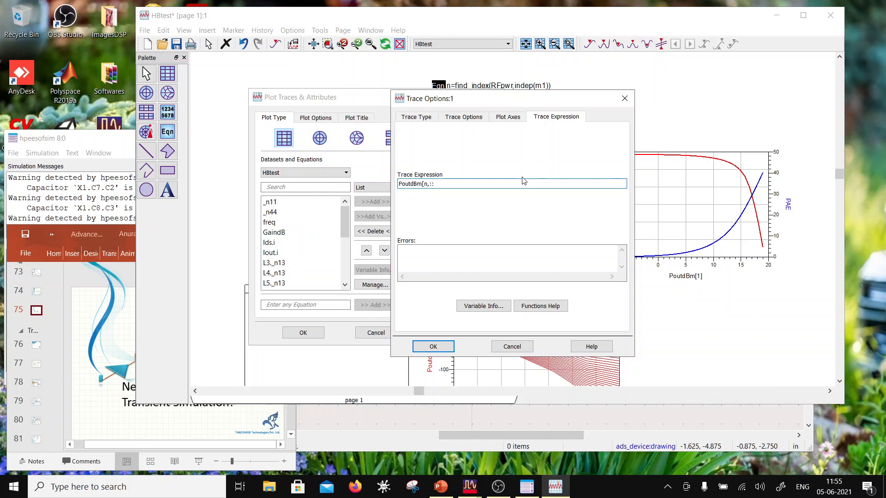
{"action": "left_click", "coordinate": [420, 347]}
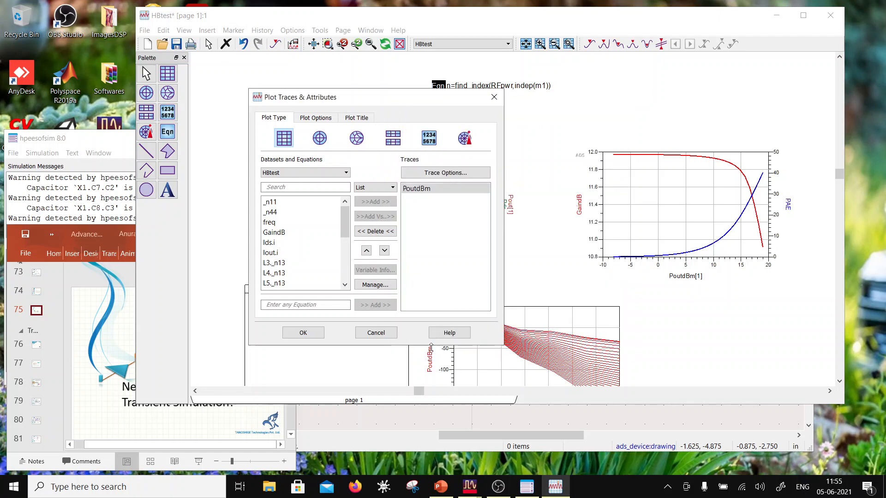
{"action": "left_click", "coordinate": [302, 332]}
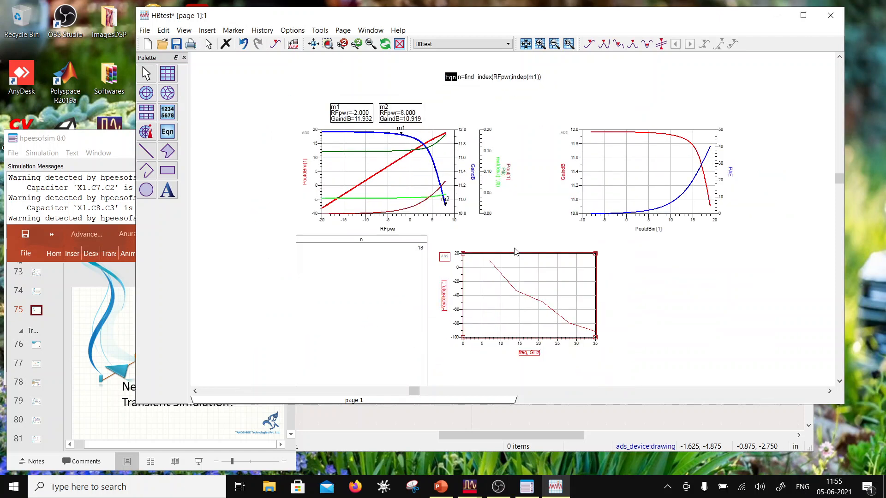
- Shrink the n list to a small box and place it inside the PoutdBm[n,::] plot
{"action": "left_click", "coordinate": [411, 298]}
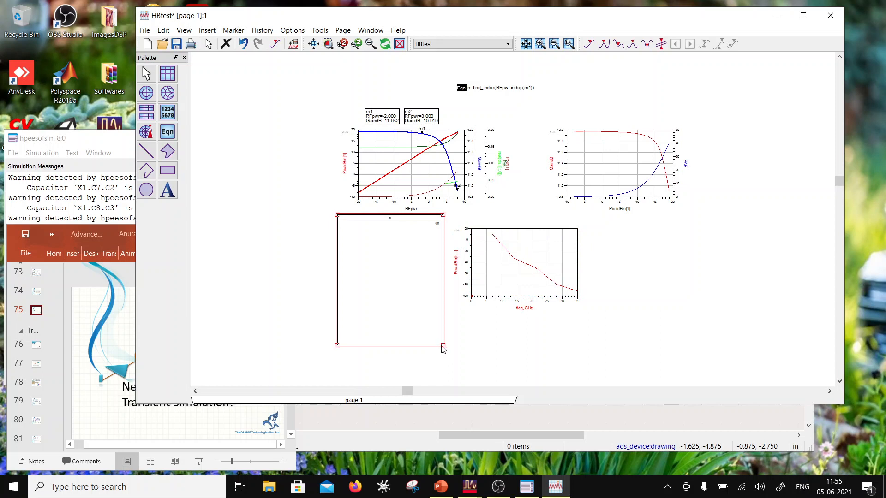
{"action": "left_click_drag", "start_coordinate": [441, 347], "coordinate": [442, 264]}
{"action": "left_click", "coordinate": [442, 266]}
{"action": "left_click_drag", "start_coordinate": [445, 348], "coordinate": [559, 262]}
{"action": "scroll", "coordinate": [542, 243], "scroll_direction": "up", "scroll_amount": 1}
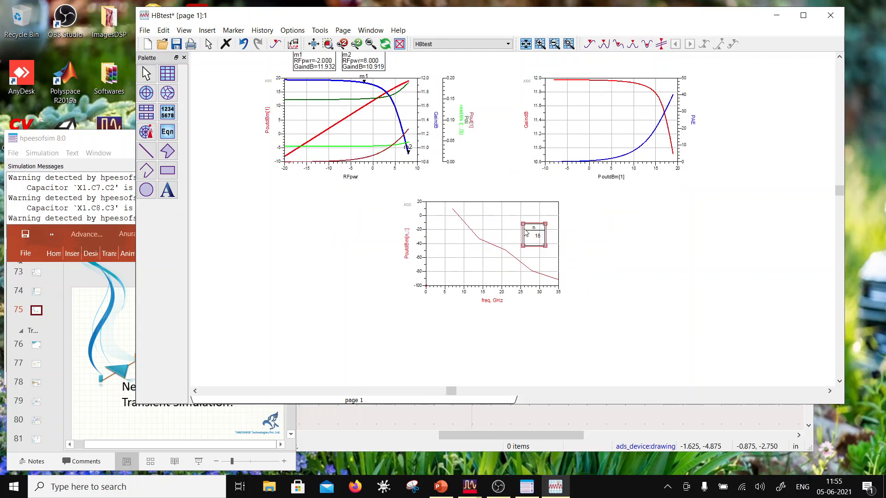
- Change the trace type of the PoutdBm[n,::] trace to Spectral
{"action": "scroll", "coordinate": [526, 232], "scroll_direction": "up", "scroll_amount": 4}
{"action": "double_click", "coordinate": [455, 271]}
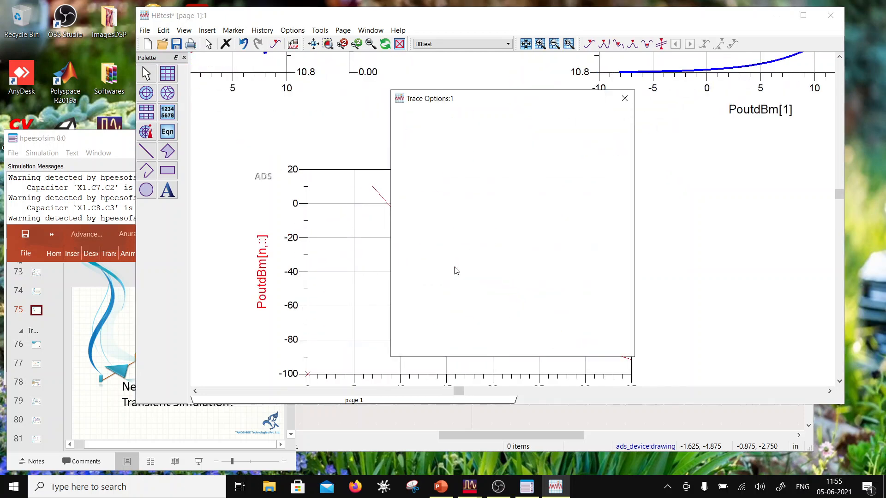
{"action": "left_click", "coordinate": [469, 119]}
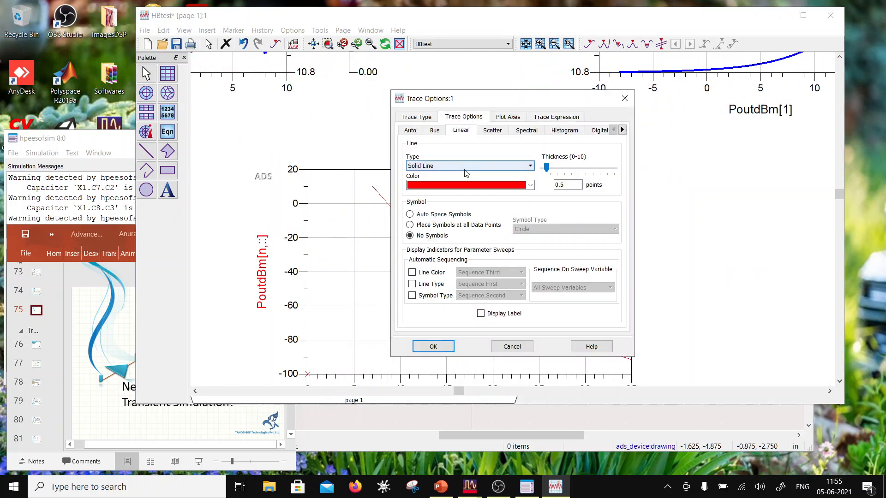
{"action": "left_click", "coordinate": [428, 119]}
{"action": "left_click", "coordinate": [492, 216]}
{"action": "left_click", "coordinate": [433, 347]}
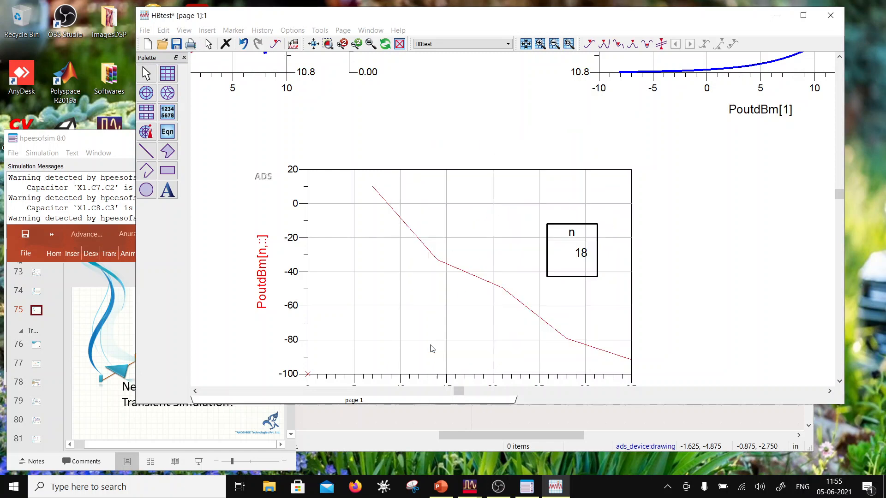
{"action": "scroll", "coordinate": [499, 248], "scroll_direction": "down", "scroll_amount": 2}
{"action": "scroll", "coordinate": [525, 200], "scroll_direction": "up", "scroll_amount": 2}
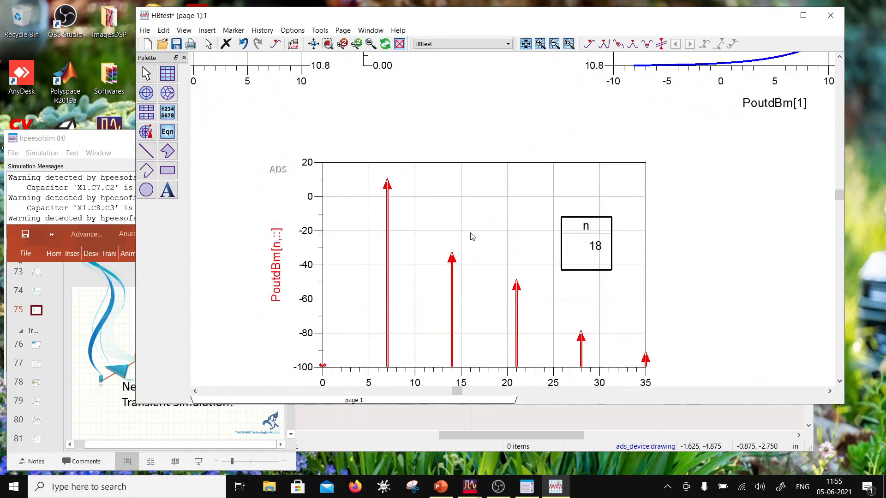
{"action": "scroll", "coordinate": [470, 237], "scroll_direction": "down", "scroll_amount": 1}
{"action": "scroll", "coordinate": [503, 226], "scroll_direction": "down", "scroll_amount": 1}
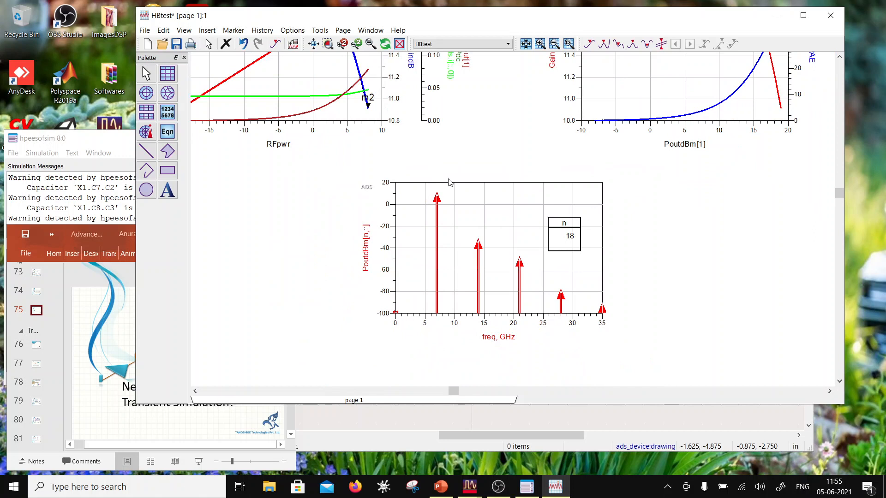
- Add marker m3 to the 7 GHz line of the PoutdBm[n,::] spectrum, place its readout beside the plot, and save the data display
{"action": "left_click", "coordinate": [234, 30]}
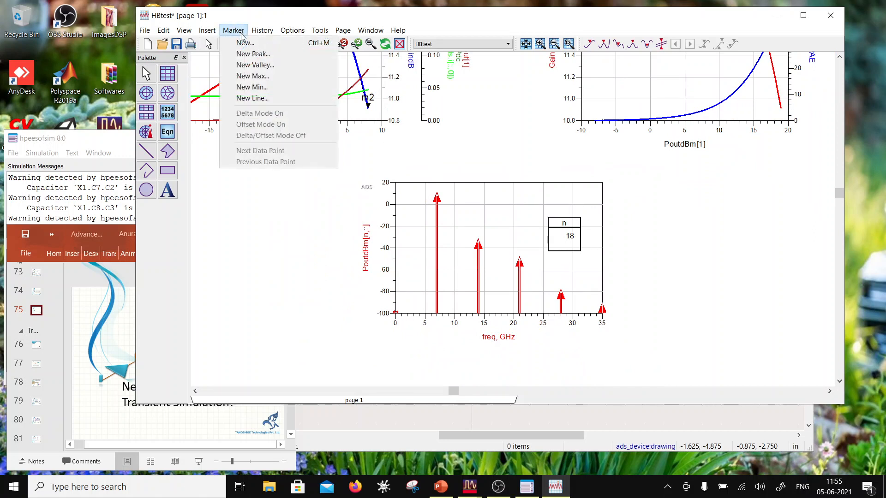
{"action": "left_click", "coordinate": [242, 40]}
{"action": "left_click", "coordinate": [233, 30]}
{"action": "left_click", "coordinate": [244, 42]}
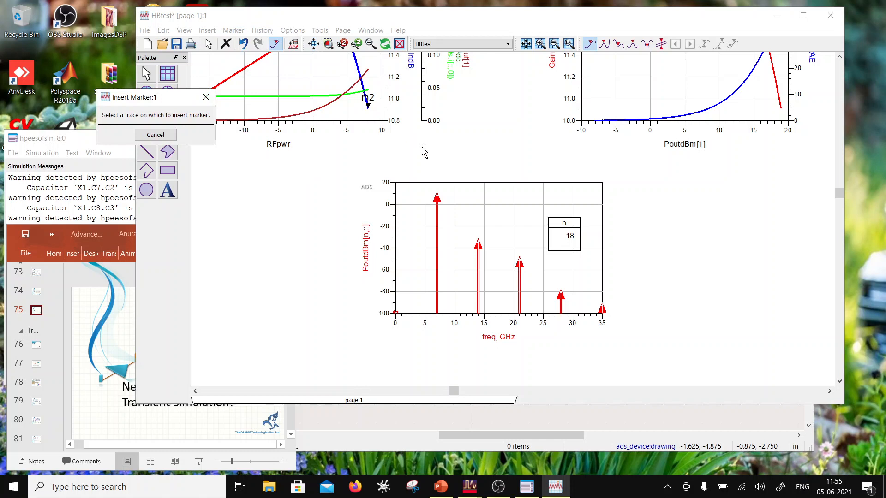
{"action": "left_click", "coordinate": [438, 195]}
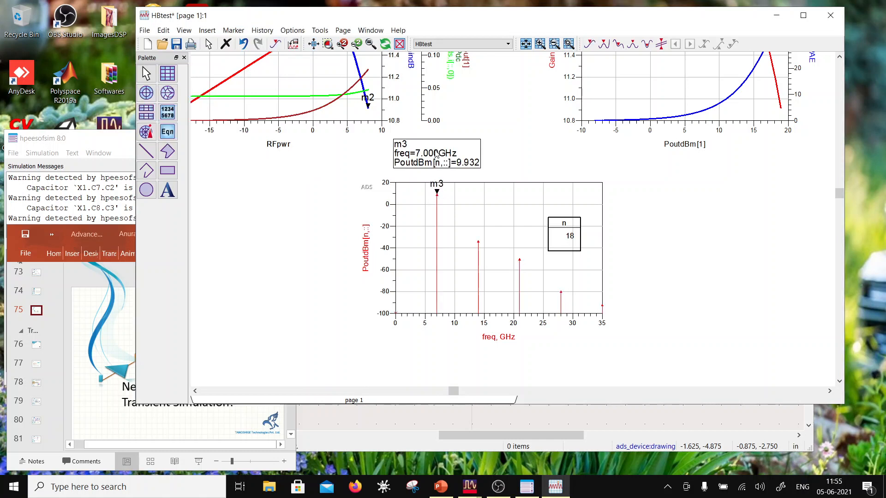
{"action": "mouse_move", "coordinate": [436, 155]}
{"action": "left_mouse_down"}
{"action": "mouse_move", "coordinate": [320, 213]}
{"action": "mouse_move", "coordinate": [313, 225]}
{"action": "left_mouse_up"}
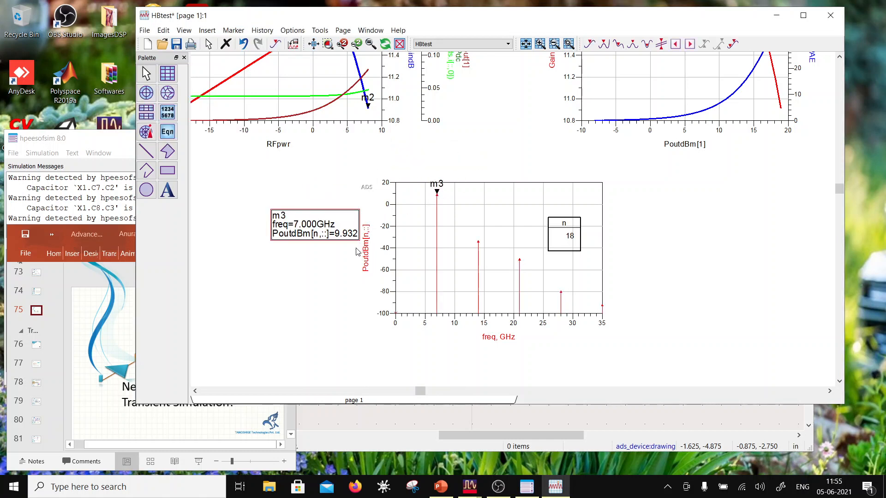
{"action": "scroll", "coordinate": [468, 209], "scroll_direction": "down", "scroll_amount": 1}
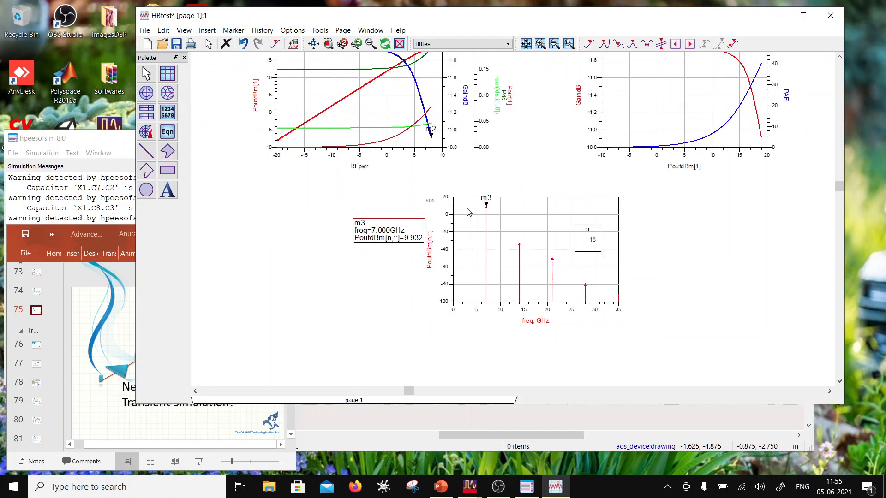
{"action": "scroll", "coordinate": [500, 186], "scroll_direction": "up", "scroll_amount": 1}
{"action": "scroll", "coordinate": [502, 198], "scroll_direction": "down", "scroll_amount": 1}
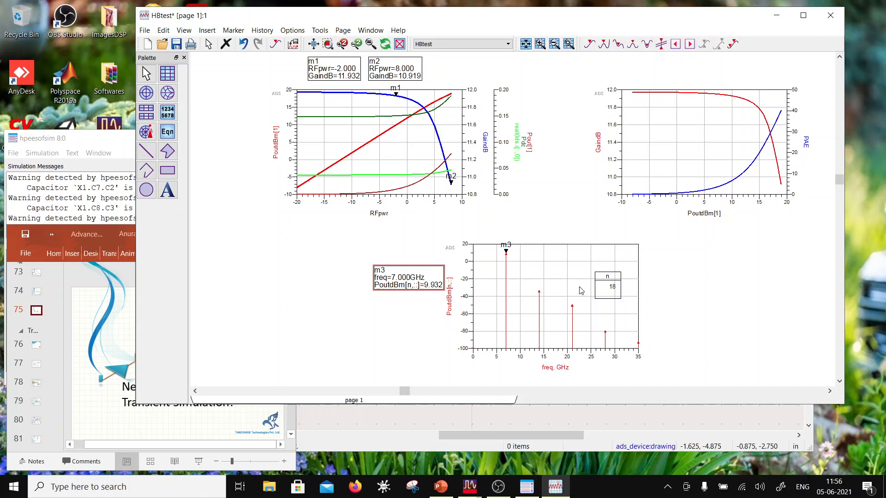
{"action": "left_click", "coordinate": [176, 44]}
- Move marker m1 along the GaindB trace down to RFpwr=-17.000
{"action": "left_click", "coordinate": [283, 62]}
{"action": "left_click", "coordinate": [396, 95]}
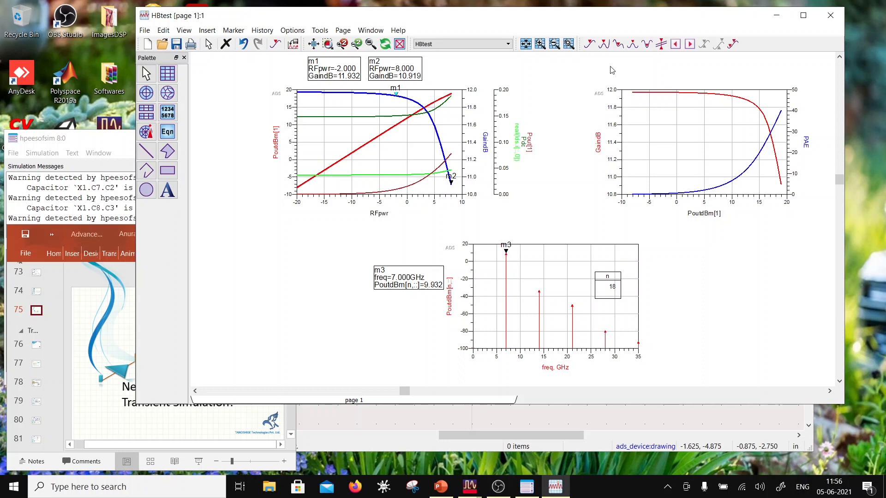
{"action": "key", "text": "Left"}
{"action": "key", "text": "Left"}
{"action": "key", "text": "Left"}
{"action": "key", "text": "Left"}
{"action": "key", "text": "Left"}
{"action": "key", "text": "Left"}
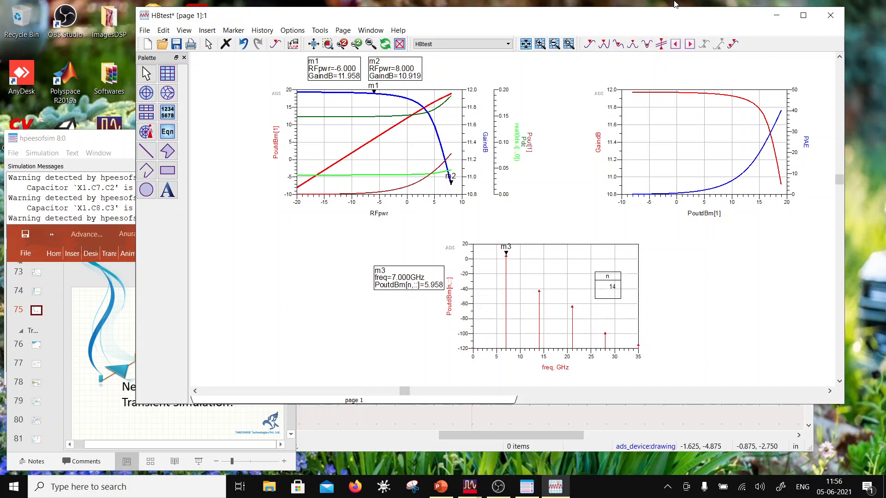
{"action": "key", "text": "Left"}
{"action": "key", "text": "Left"}
{"action": "key", "text": "Left"}
{"action": "key", "text": "Left"}
{"action": "key", "text": "Left"}
{"action": "key", "text": "Left"}
{"action": "key", "text": "Left"}
{"action": "key", "text": "Left"}
{"action": "key", "text": "Left"}
{"action": "key", "text": "Left"}
{"action": "key", "text": "Left"}
{"action": "key", "text": "Left"}
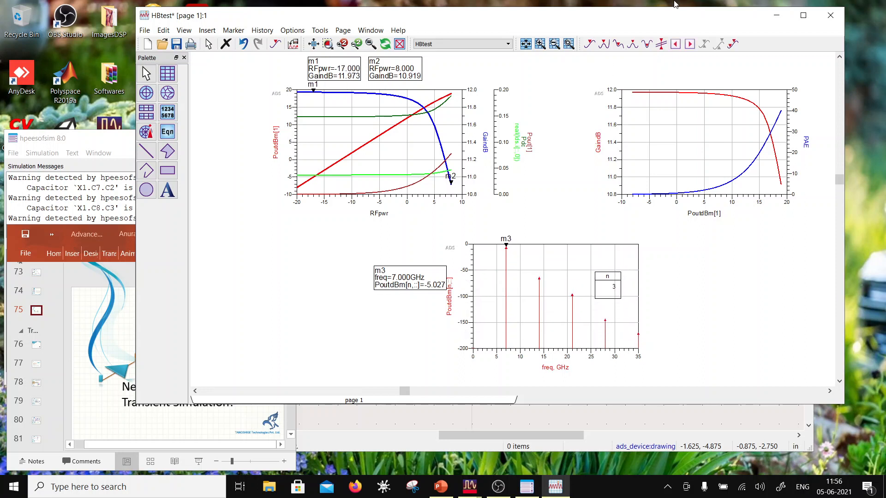
- Move marker m1 up the GaindB trace to the last sweep point at RFpwr=8.000
{"action": "key", "text": "Right"}
{"action": "key", "text": "Right"}
{"action": "key", "text": "Right"}
{"action": "key", "text": "Right"}
{"action": "key", "text": "Right"}
{"action": "key", "text": "Right"}
{"action": "key", "text": "Right"}
{"action": "key", "text": "Right"}
{"action": "key", "text": "Right"}
{"action": "key", "text": "Right"}
{"action": "key", "text": "Right"}
{"action": "key", "text": "Right"}
{"action": "key", "text": "Right"}
{"action": "key", "text": "Right"}
{"action": "key", "text": "Right"}
{"action": "key", "text": "Right"}
{"action": "key", "text": "Right"}
{"action": "key", "text": "Right"}
{"action": "key", "text": "Right"}
{"action": "key", "text": "Right"}
{"action": "key", "text": "Right"}
{"action": "key", "text": "Right"}
{"action": "key", "text": "Right"}
{"action": "key", "text": "Right"}
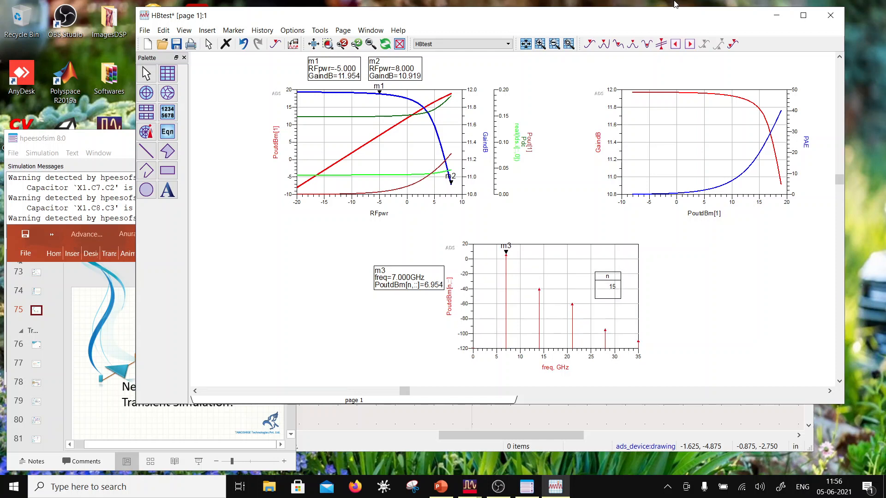
{"action": "key", "text": "Right"}
{"action": "key", "text": "Right"}
{"action": "key", "text": "Right"}
{"action": "key", "text": "Right"}
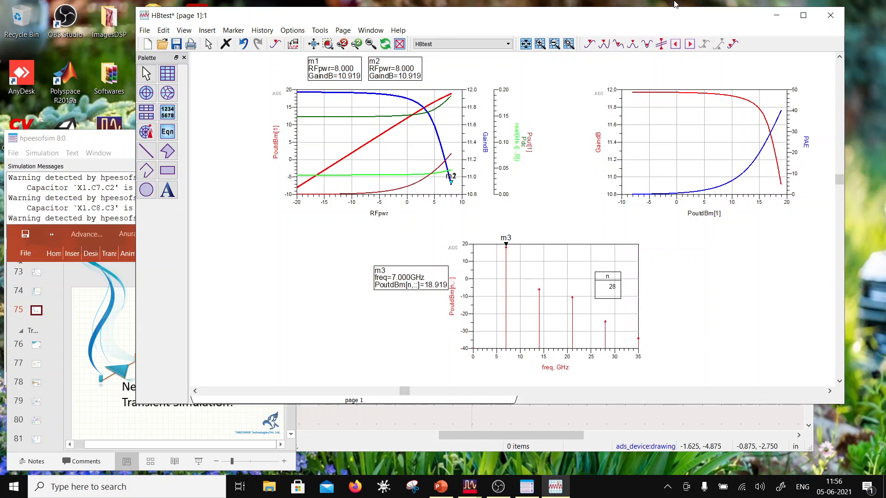
- Move marker m1 back to RFpwr=-4.000 on the GaindB trace and save the data display
{"action": "key", "text": "Left"}
{"action": "key", "text": "Left"}
{"action": "key", "text": "Left"}
{"action": "key", "text": "Left"}
{"action": "key", "text": "Left"}
{"action": "key", "text": "Left"}
{"action": "key", "text": "Left"}
{"action": "key", "text": "Left"}
{"action": "key", "text": "Left"}
{"action": "key", "text": "Left"}
{"action": "key", "text": "Left"}
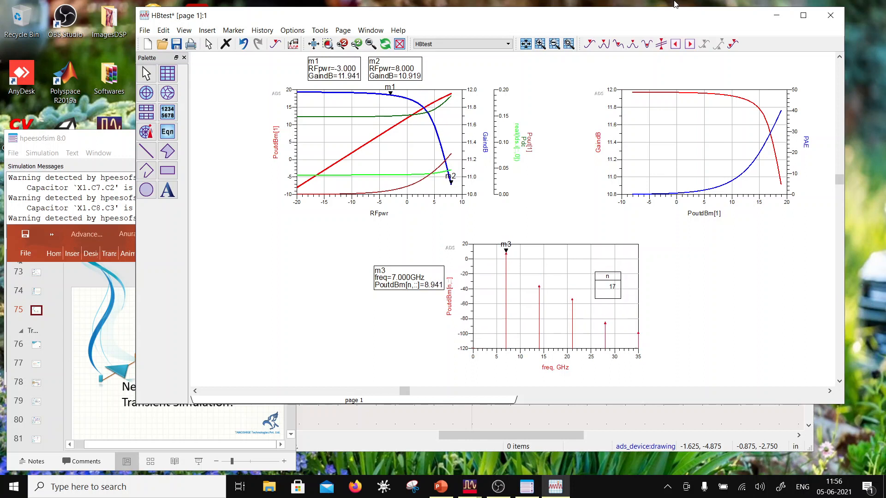
{"action": "key", "text": "Left"}
{"action": "left_click", "coordinate": [177, 44]}
- Delete the PoutdBm[n,::] spectrum plot, the n=find_index equation and the n list from the page
{"action": "left_click", "coordinate": [483, 298]}
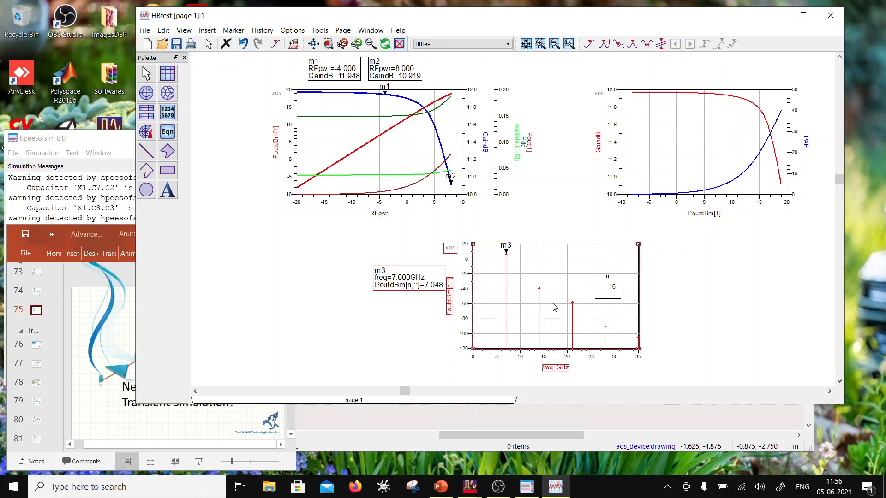
{"action": "key", "text": "Delete"}
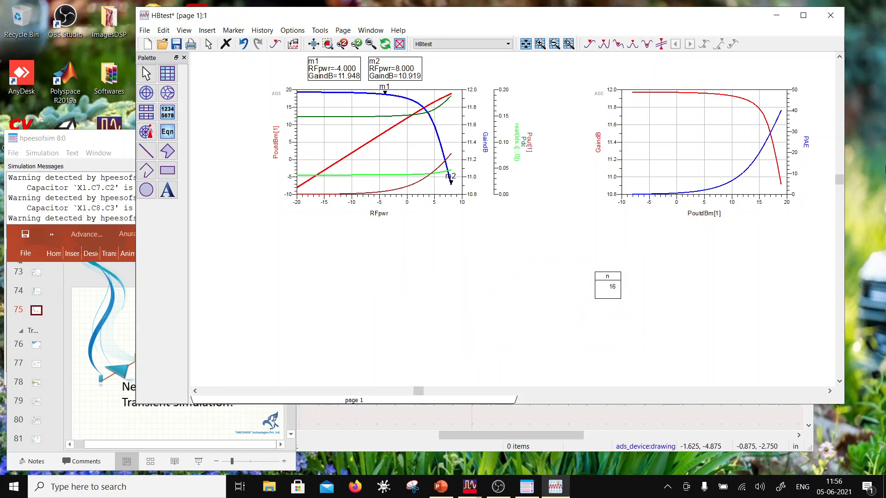
{"action": "scroll", "coordinate": [619, 192], "scroll_direction": "down", "scroll_amount": 2}
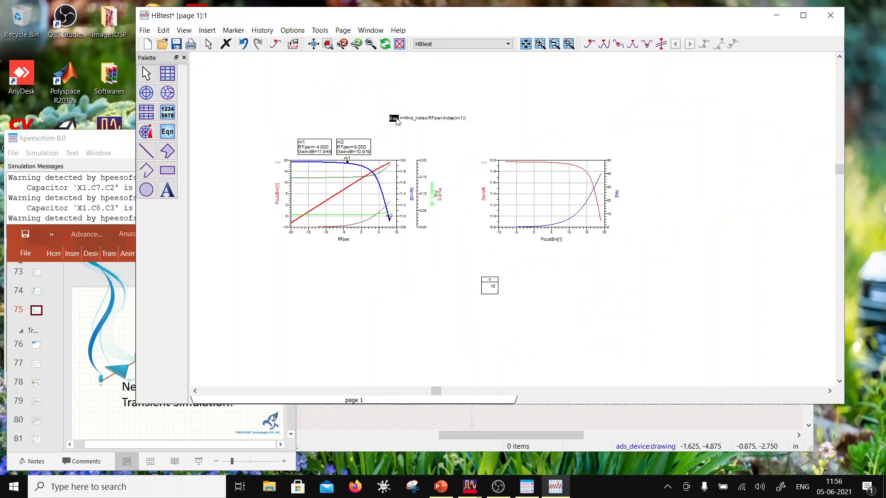
{"action": "left_click", "coordinate": [395, 119]}
{"action": "key", "text": "Delete"}
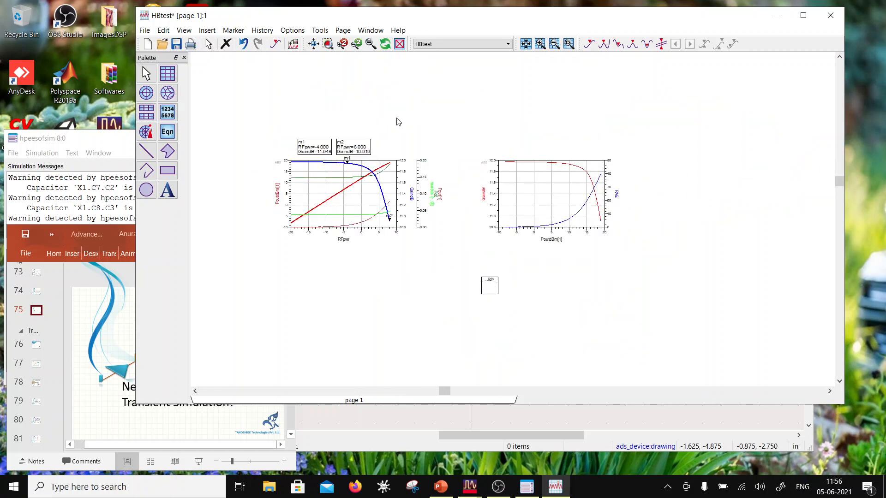
{"action": "left_click", "coordinate": [492, 290]}
{"action": "key", "text": "Delete"}
- Switch to the HBtest schematic and place a Parameter Sweep component below the HB1 harmonic balance controller
{"action": "left_click", "coordinate": [371, 421]}
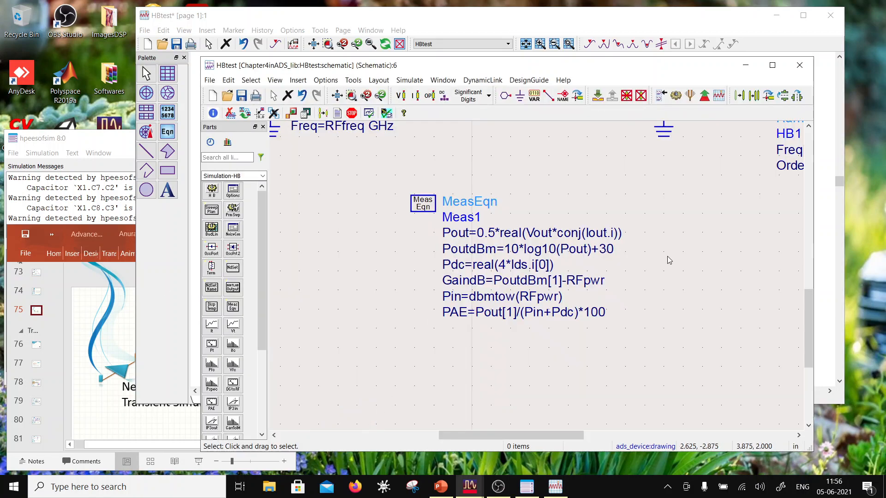
{"action": "scroll", "coordinate": [461, 277], "scroll_direction": "down", "scroll_amount": 3}
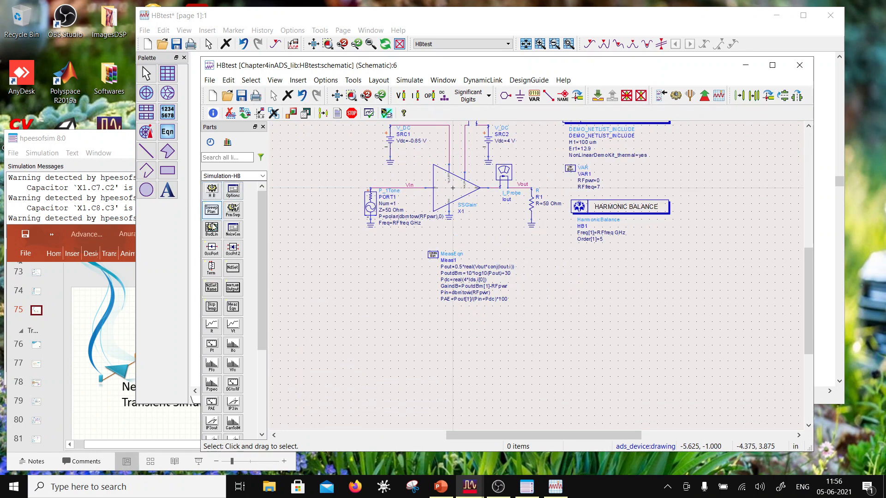
{"action": "left_click", "coordinate": [233, 210]}
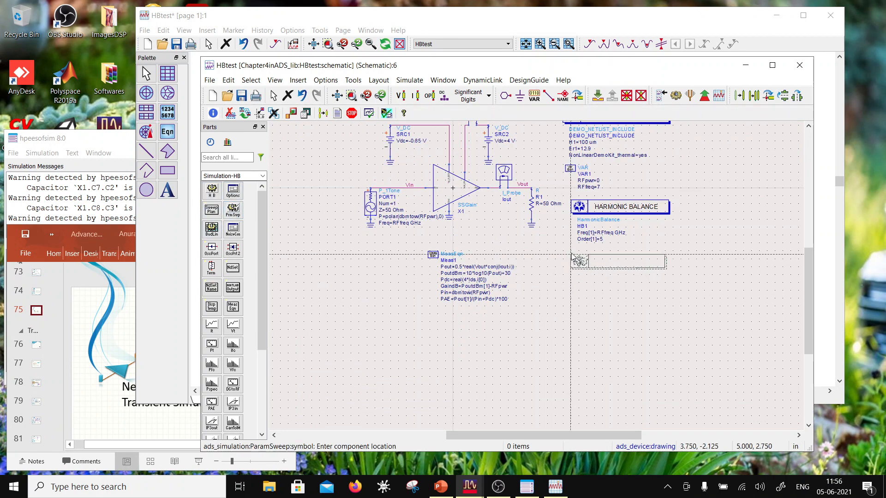
{"action": "left_click", "coordinate": [572, 256]}
{"action": "key", "text": "Escape"}
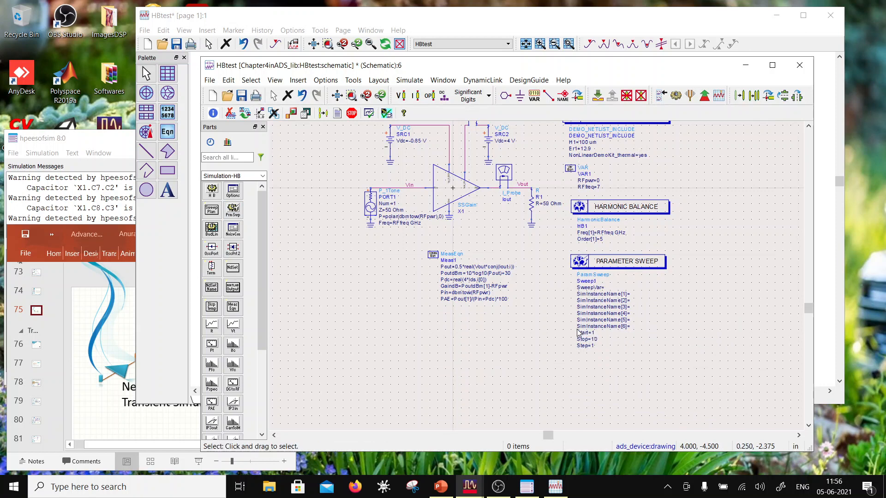
- Configure Sweep1 to sweep RFfreq linearly from 5.5 to 7.5 with a step size of 1
{"action": "left_click", "coordinate": [585, 260]}
{"action": "double_click", "coordinate": [585, 260]}
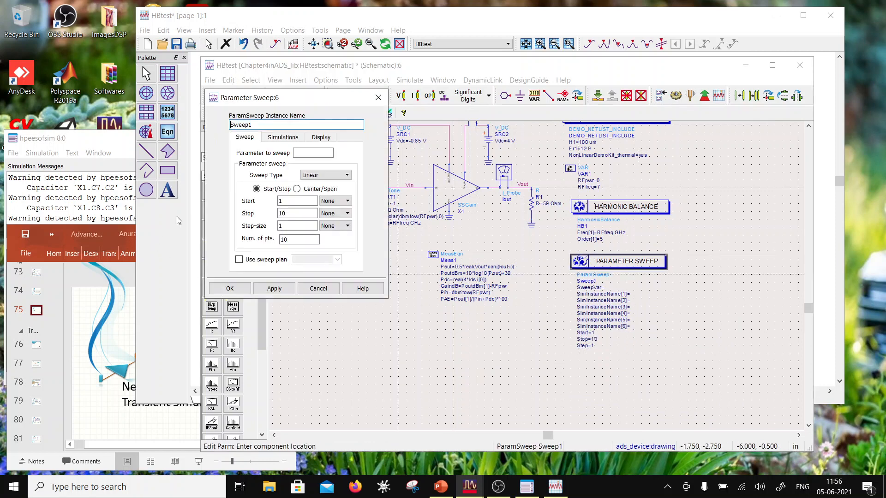
{"action": "left_click", "coordinate": [325, 153]}
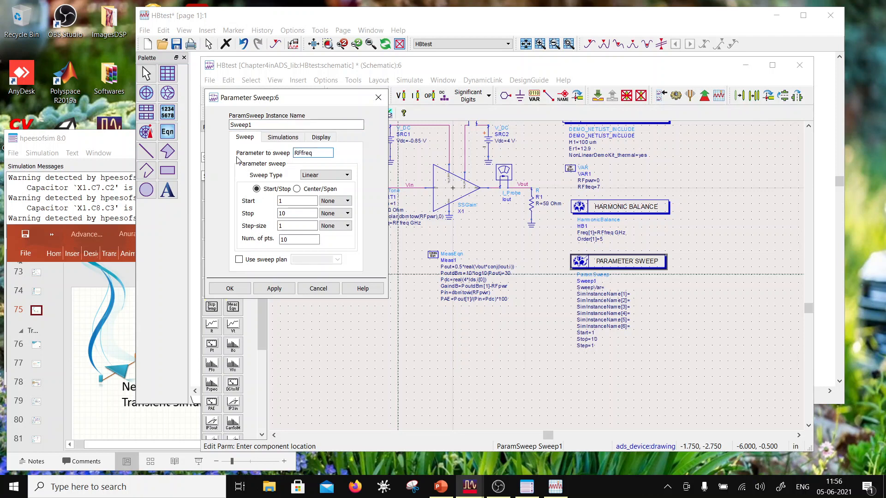
{"action": "left_click_drag", "start_coordinate": [293, 201], "coordinate": [257, 204]}
{"action": "type", "text": "5.5"}
{"action": "key", "text": "Tab"}
{"action": "type", "text": "7.5"}
{"action": "left_click", "coordinate": [283, 225]}
{"action": "double_click", "coordinate": [283, 225]}
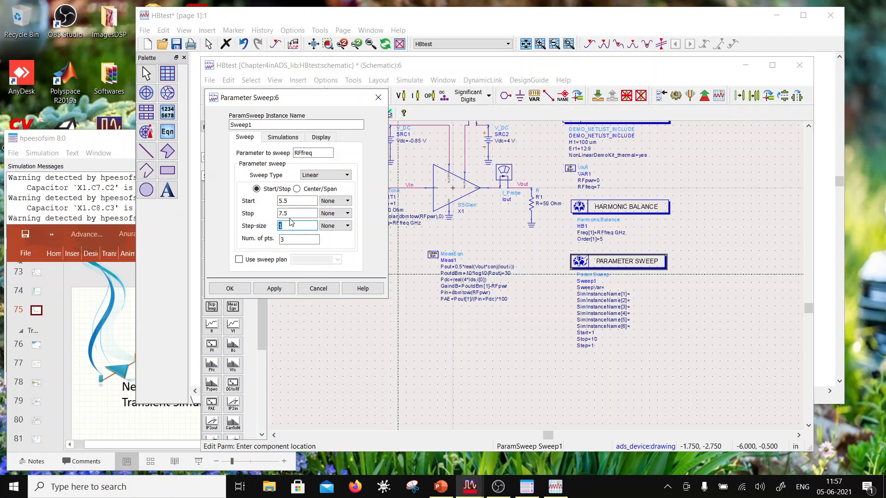
{"action": "left_click", "coordinate": [238, 289]}
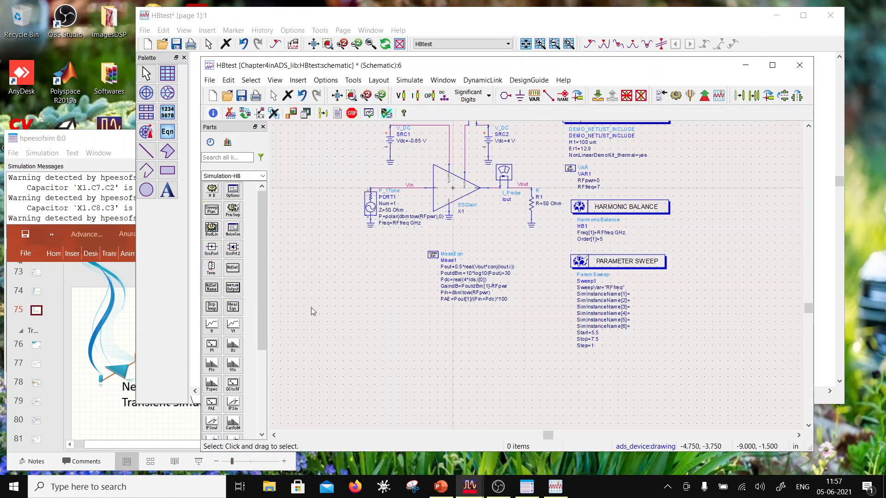
- Assign HB1 as Simulation 1 of the parameter sweep and save the schematic
{"action": "double_click", "coordinate": [636, 271]}
{"action": "left_click", "coordinate": [290, 138]}
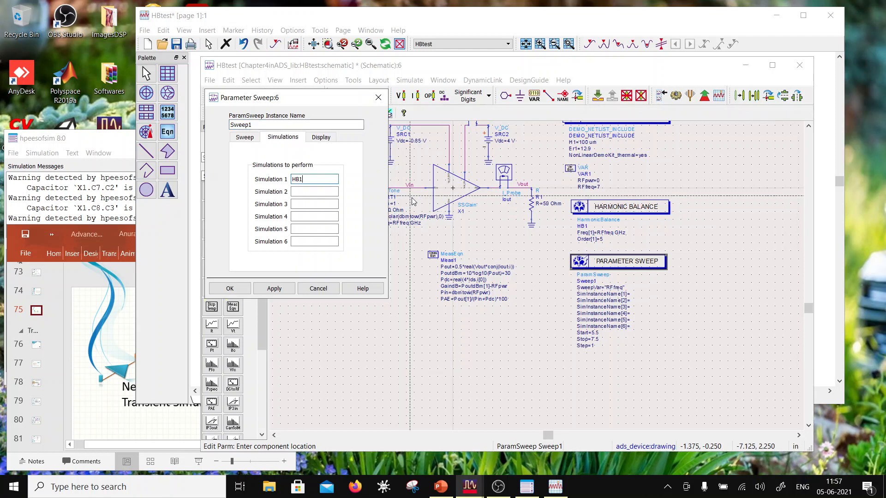
{"action": "left_click", "coordinate": [230, 288]}
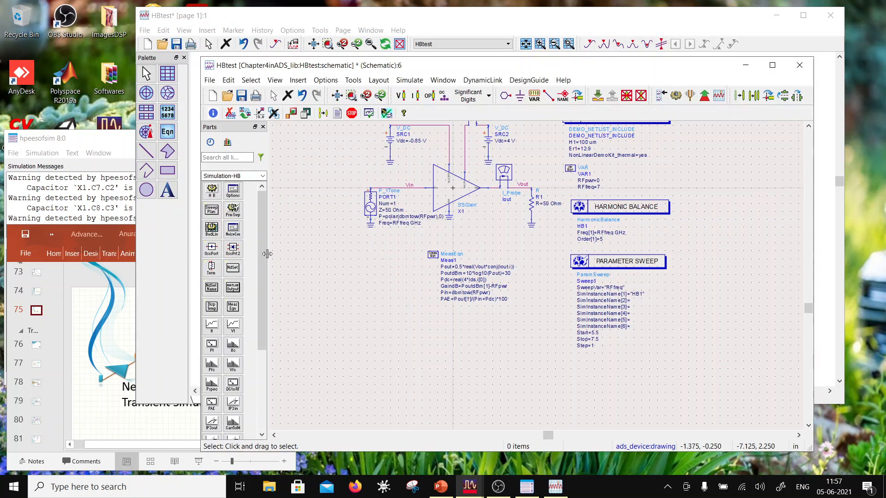
{"action": "left_click", "coordinate": [241, 96]}
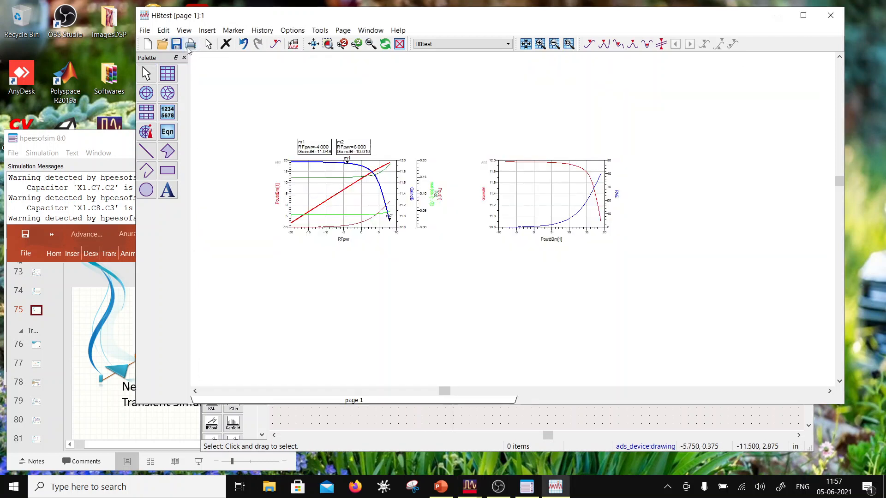
- Save the HBtest data display and run the schematic's simulation with the RFfreq sweep
{"action": "left_click", "coordinate": [185, 52]}
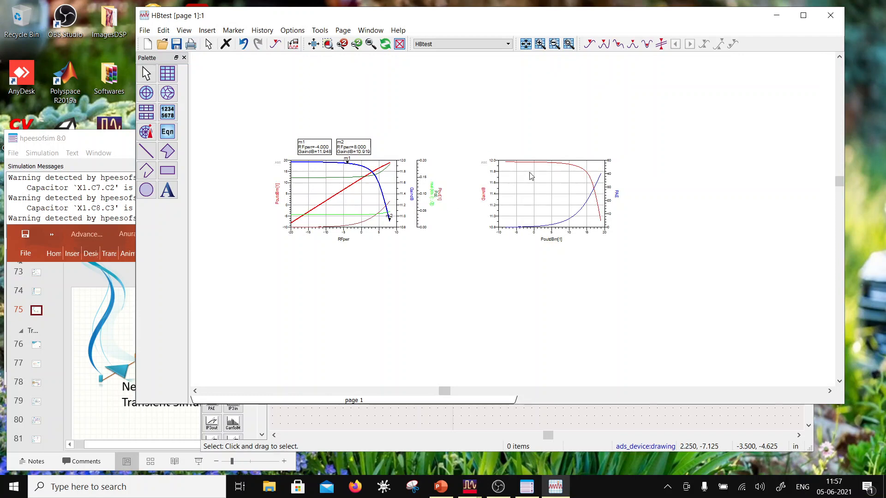
{"action": "scroll", "coordinate": [546, 199], "scroll_direction": "up", "scroll_amount": 1}
{"action": "scroll", "coordinate": [526, 217], "scroll_direction": "up", "scroll_amount": 1}
{"action": "left_click", "coordinate": [536, 416]}
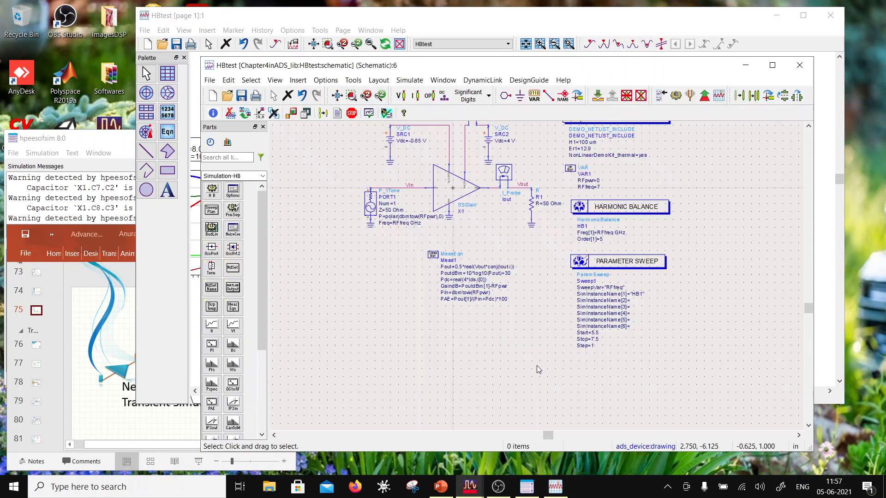
{"action": "left_click", "coordinate": [675, 96]}
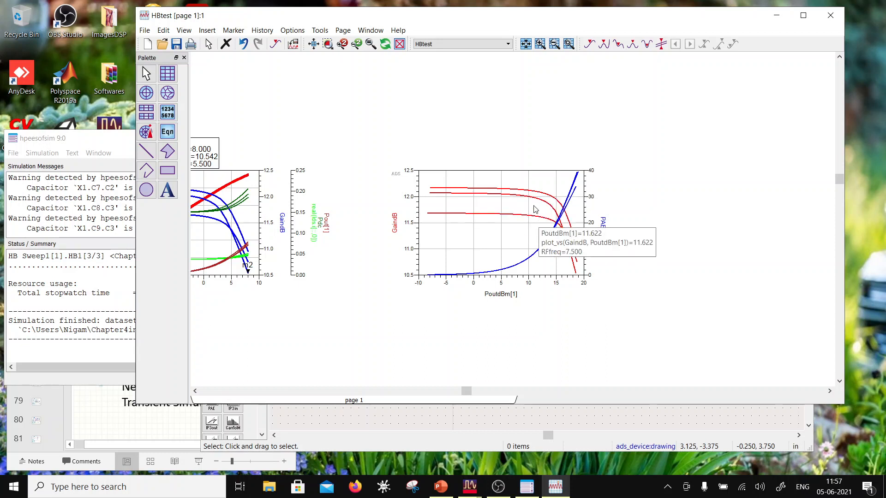
- Examine the GaindB and PAE traces versus PoutdBm[1] for the different RFfreq values in the second plot
{"action": "mouse_move", "coordinate": [433, 219]}
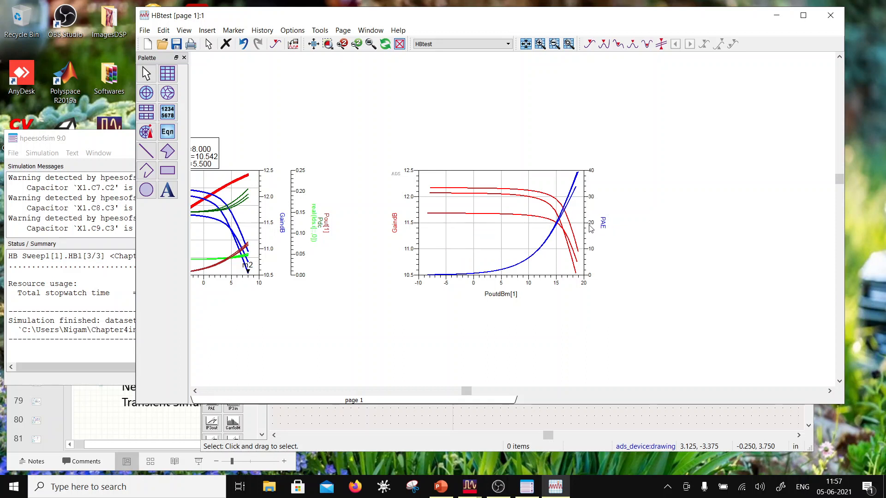
{"action": "mouse_move", "coordinate": [464, 193]}
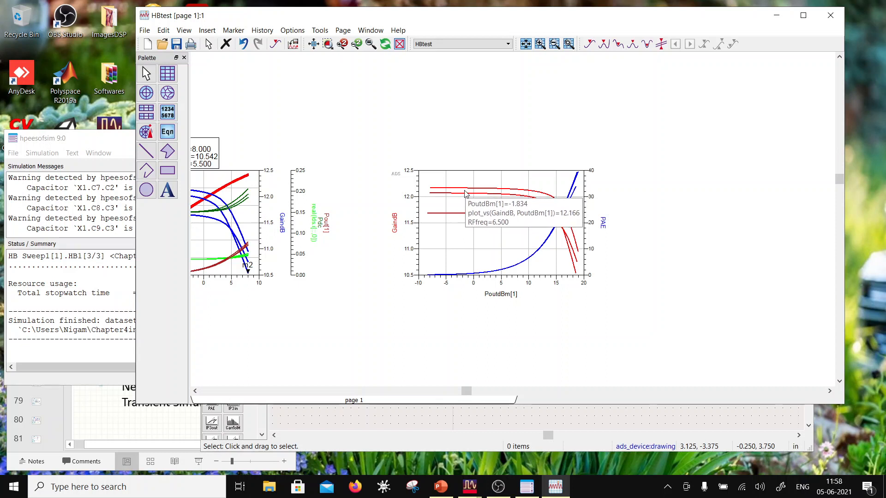
{"action": "mouse_move", "coordinate": [577, 192]}
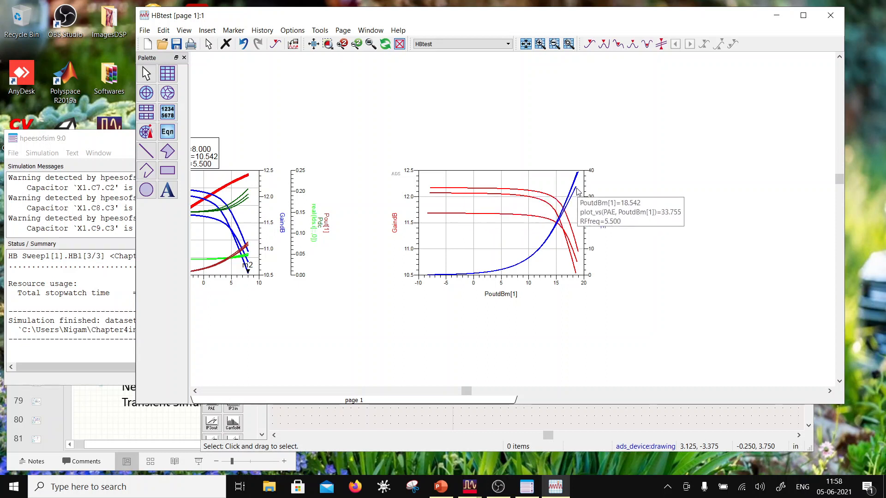
{"action": "scroll", "coordinate": [471, 227], "scroll_direction": "down", "scroll_amount": 2}
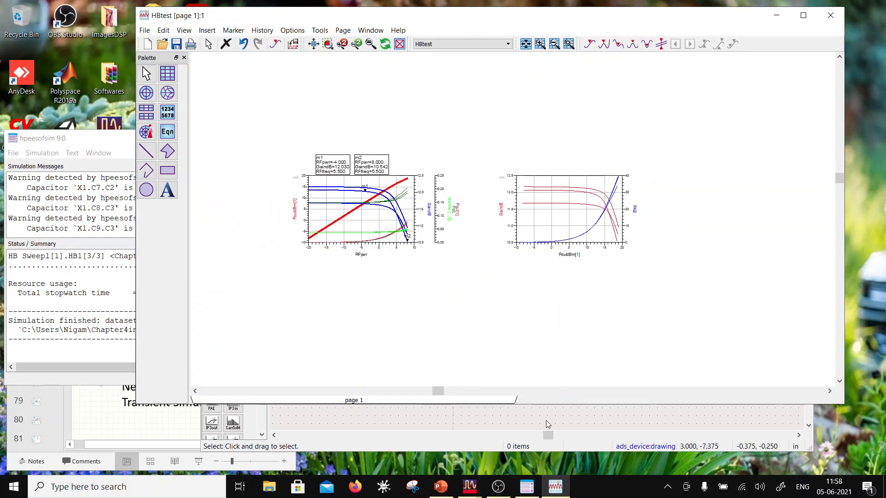
{"action": "scroll", "coordinate": [558, 213], "scroll_direction": "up", "scroll_amount": 2}
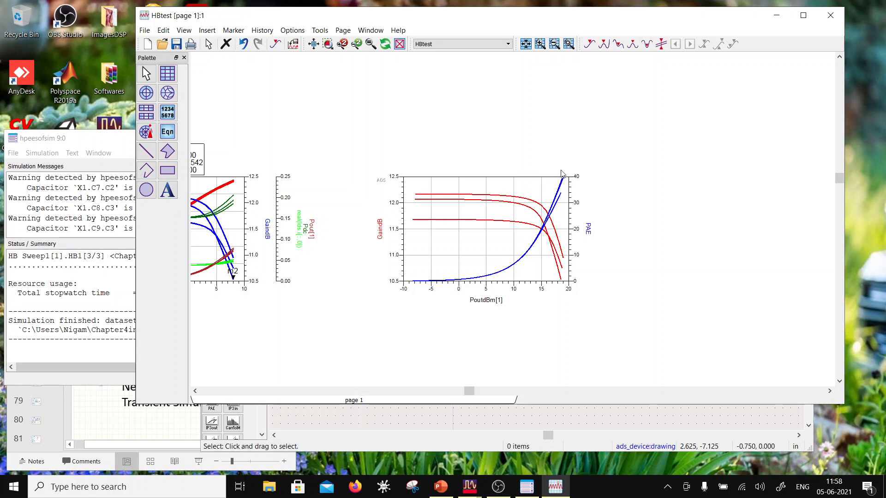
{"action": "left_click", "coordinate": [436, 407]}
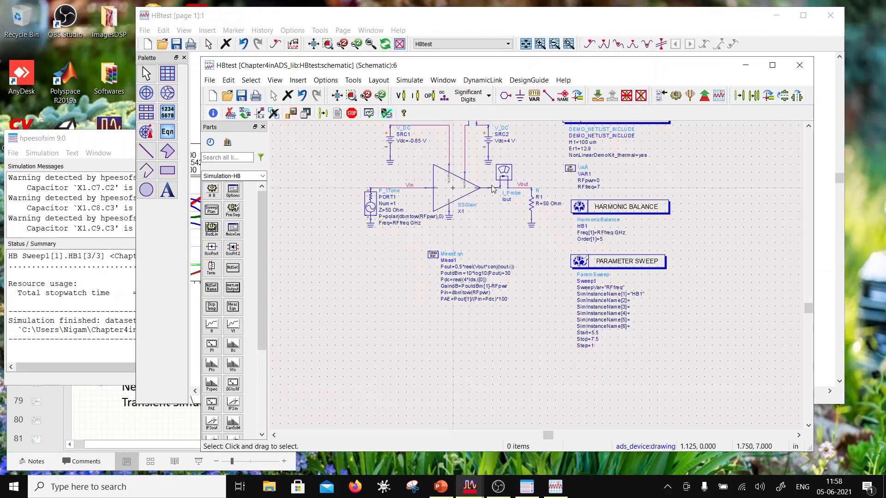
{"action": "left_click", "coordinate": [321, 18]}
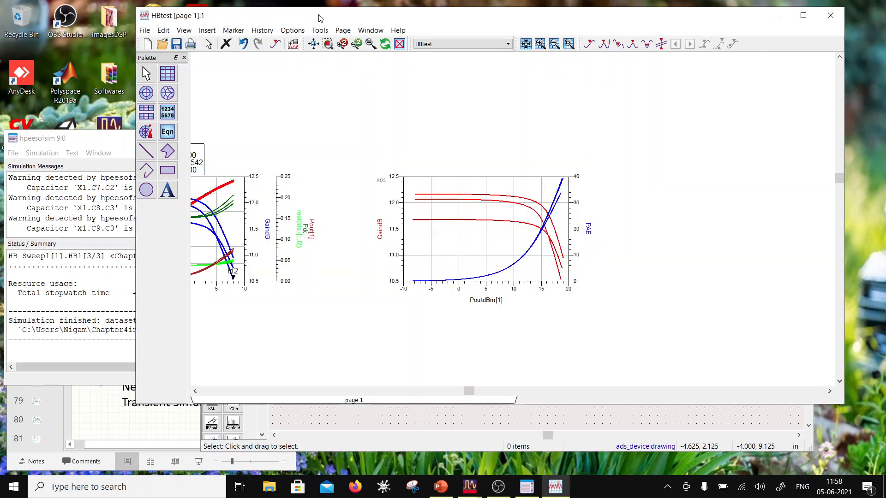
- Place a text note below and between the two plots with the lines "Across Power" and "Across Frequency"
{"action": "scroll", "coordinate": [452, 275], "scroll_direction": "up", "scroll_amount": 2}
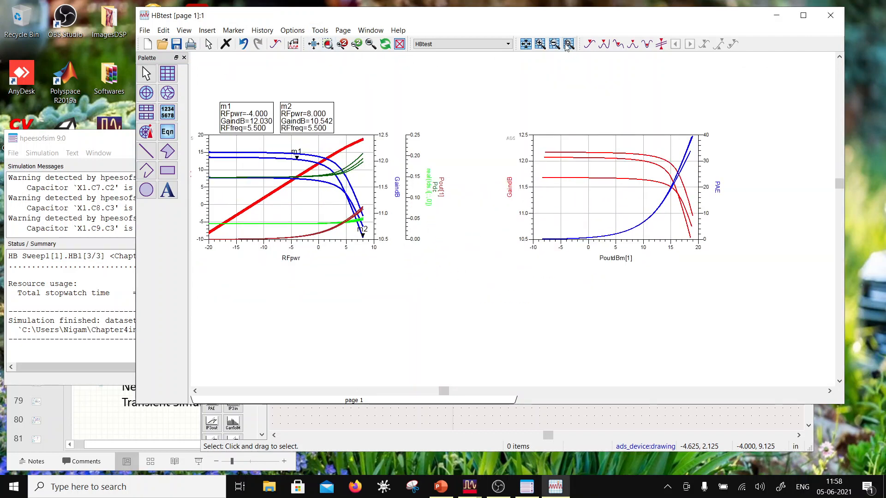
{"action": "left_click", "coordinate": [168, 189]}
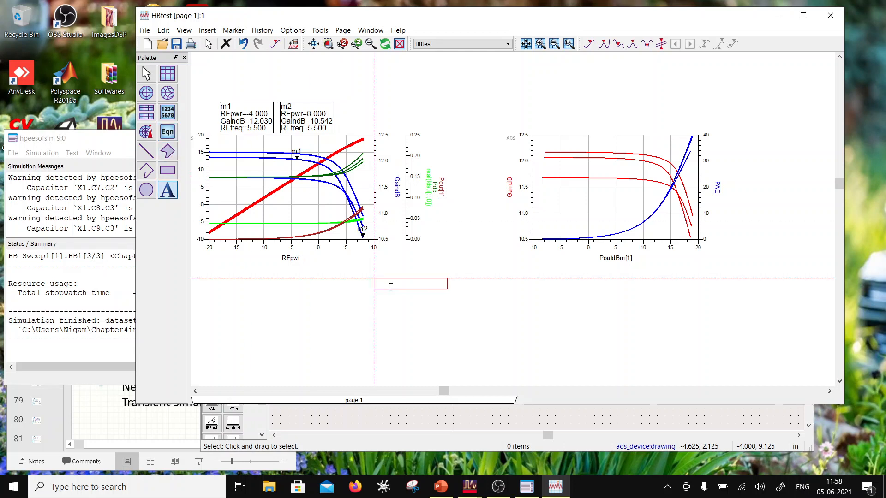
{"action": "left_click", "coordinate": [390, 284]}
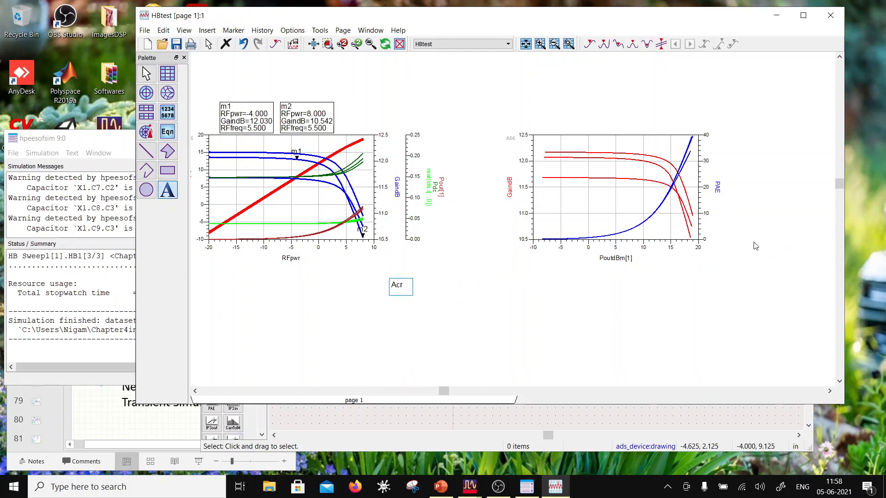
{"action": "type", "text": "Across Power"}
{"action": "key", "text": "Return"}
{"action": "type", "text": "Across F"}
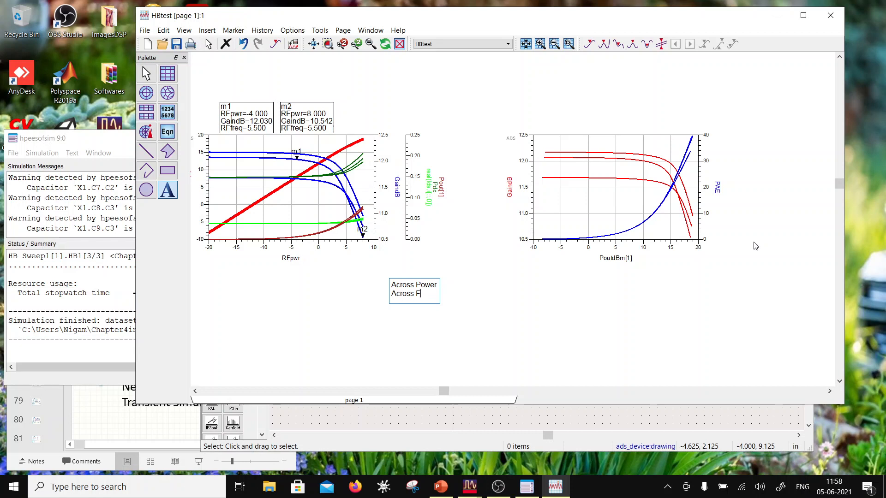
{"action": "type", "text": "requency"}
{"action": "key", "text": "Return"}
- Complete the note with the lines "Across Supply", "Across Process" and "Across Ambient Temp", and save the data display
{"action": "type", "text": "Ac"}
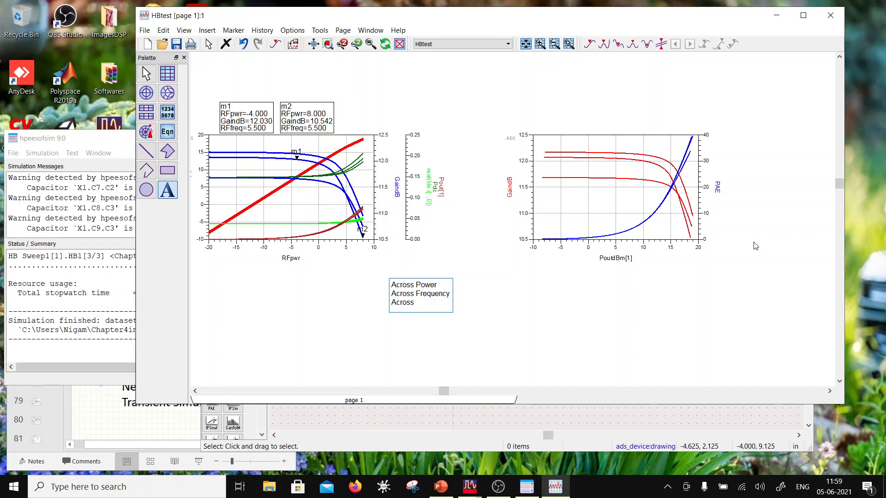
{"action": "type", "text": "ross Supply"}
{"action": "key", "text": "Return"}
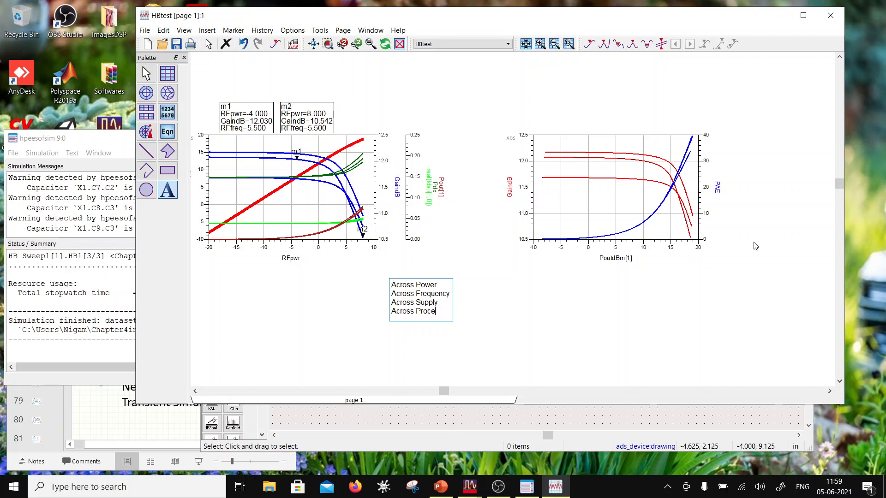
{"action": "key", "text": "Return"}
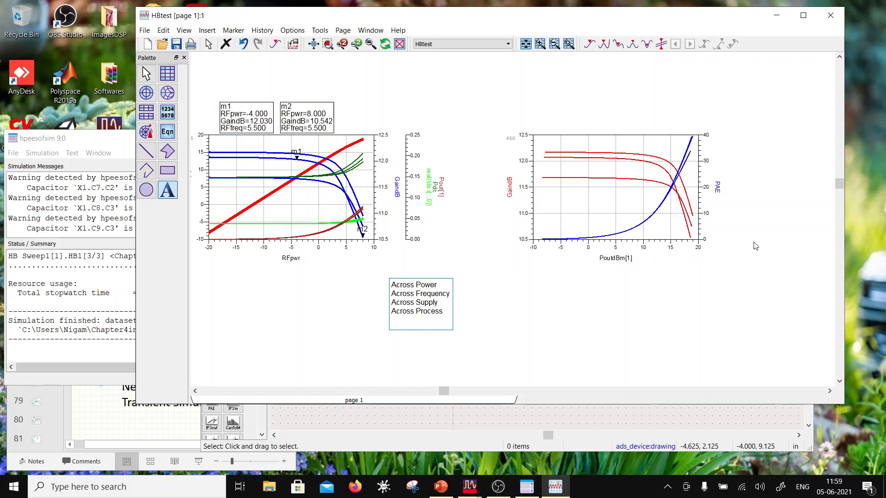
{"action": "type", "text": "Across Ambient Temp"}
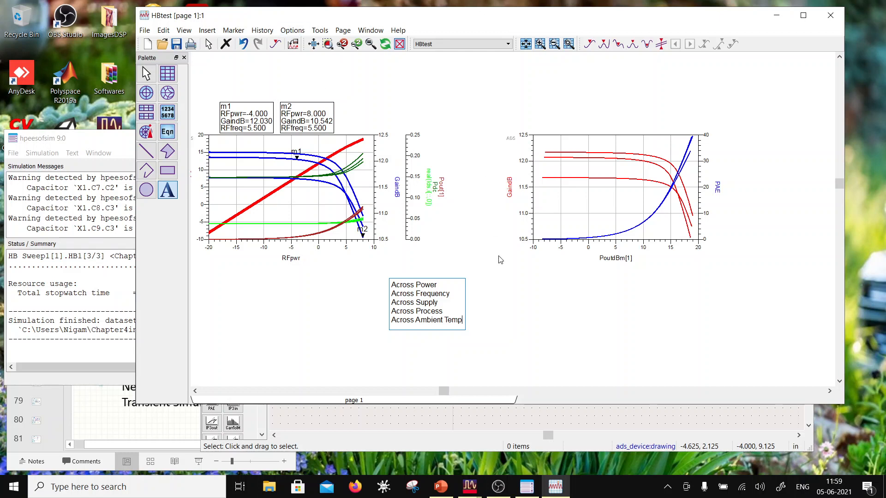
{"action": "left_click", "coordinate": [502, 282]}
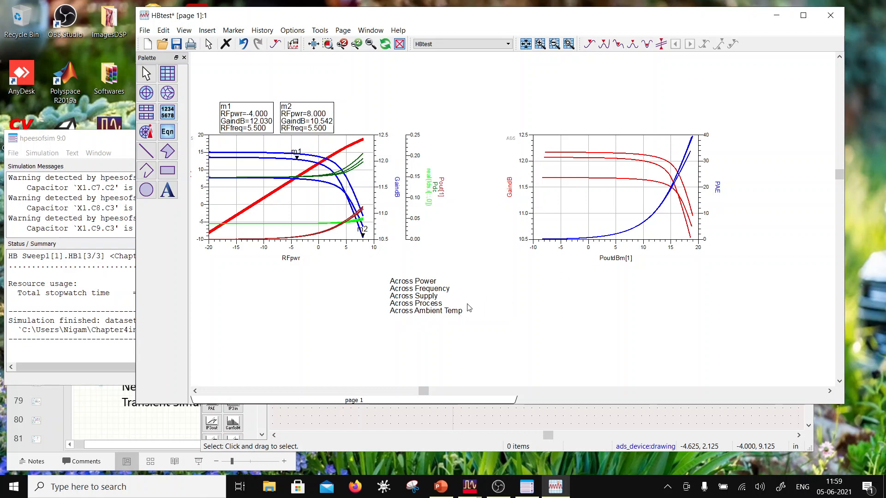
{"action": "left_click", "coordinate": [177, 44]}
{"action": "left_click", "coordinate": [175, 46]}
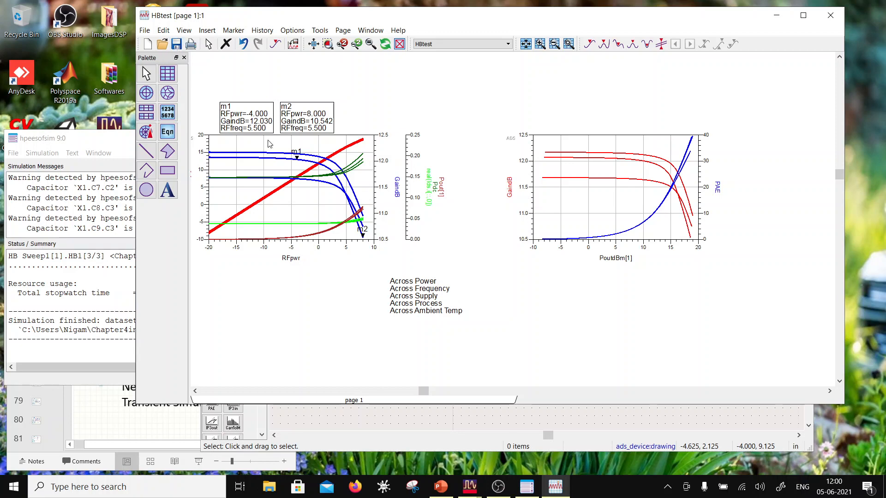
{"action": "left_click", "coordinate": [485, 421]}
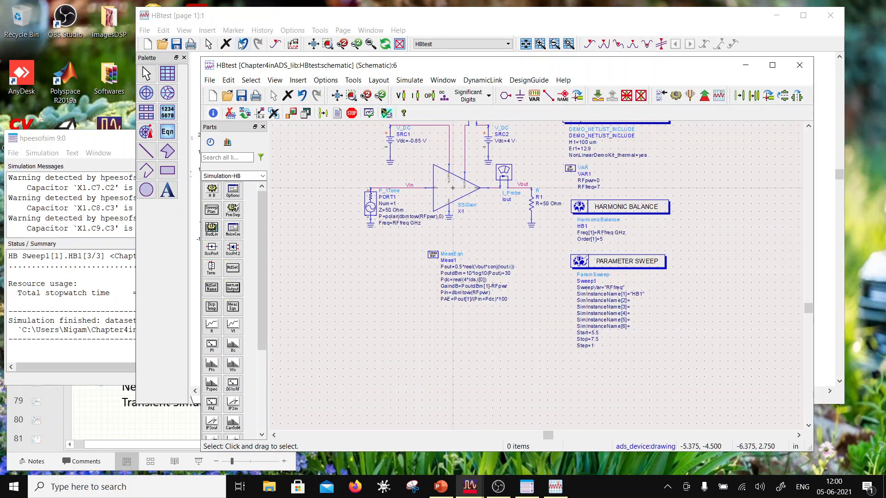
{"action": "left_click", "coordinate": [261, 19]}
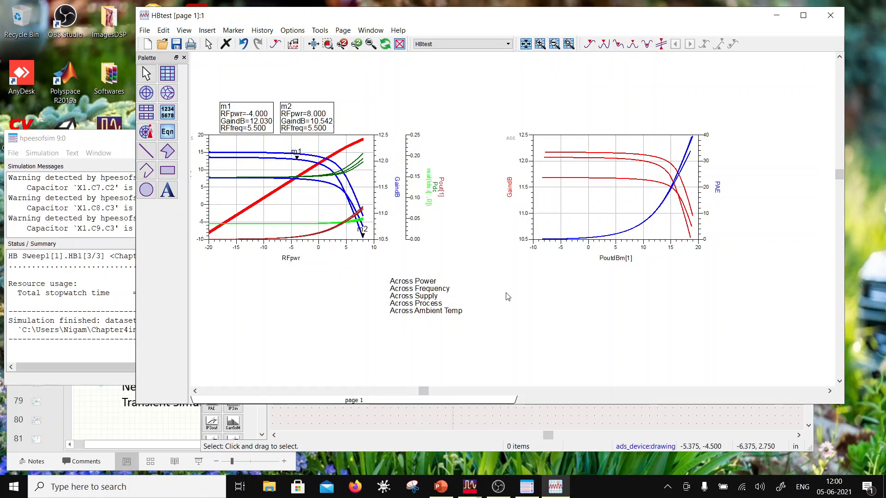
{"action": "left_click", "coordinate": [430, 415]}
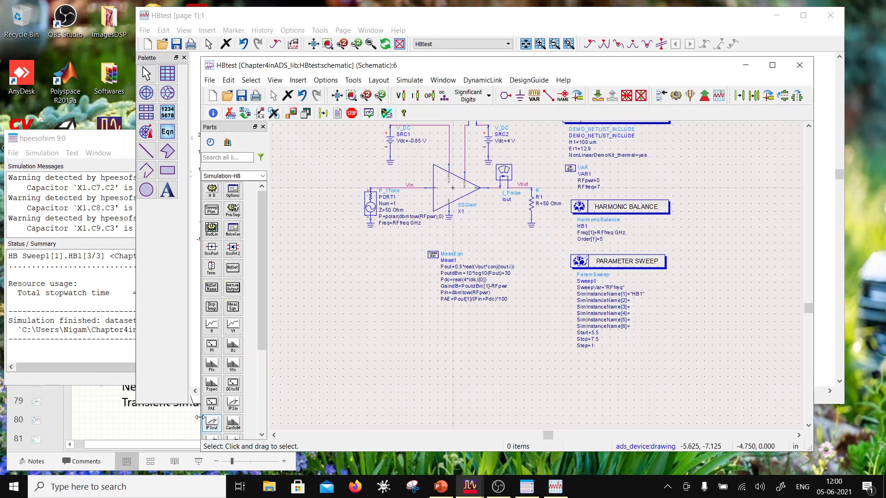
{"action": "left_click", "coordinate": [498, 488]}
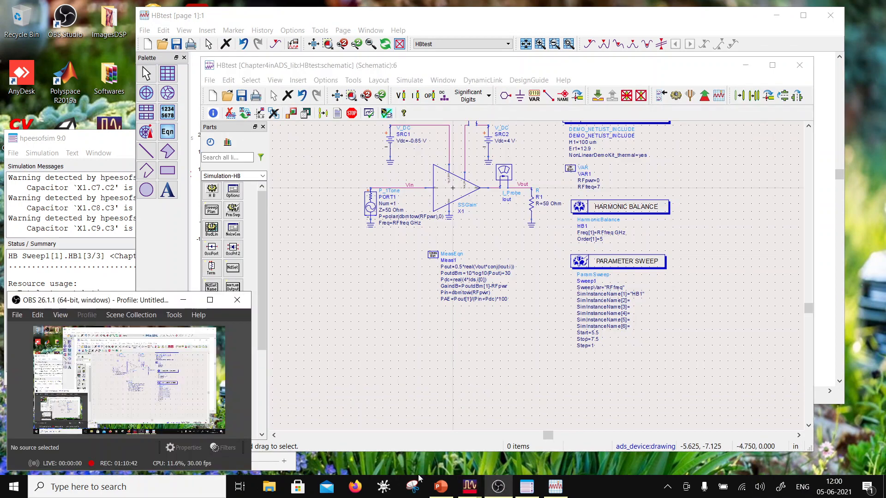